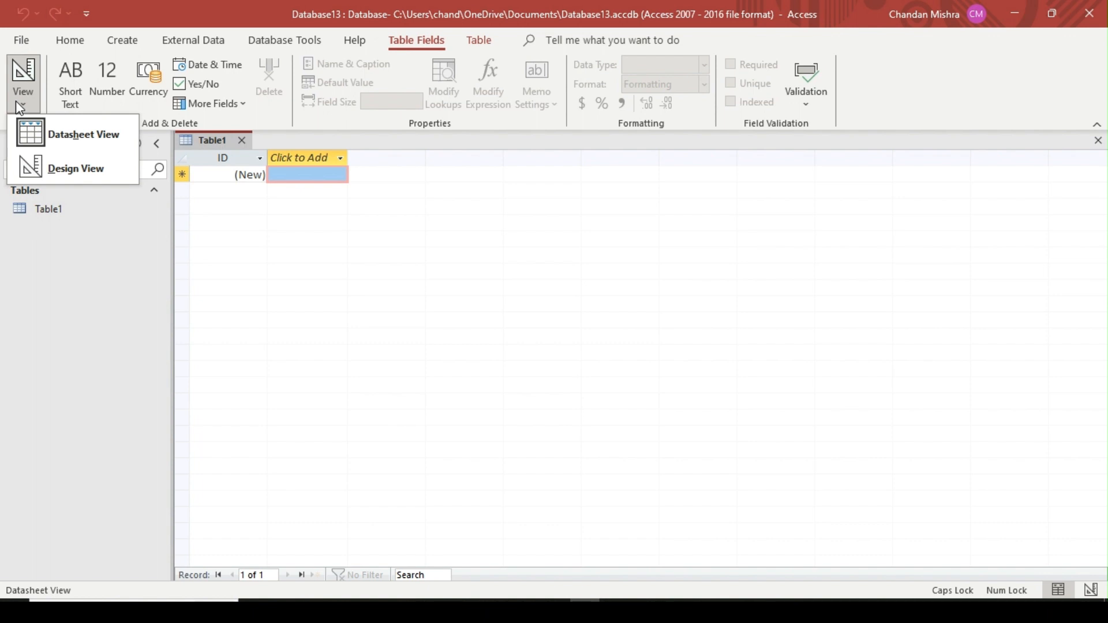
Switch the new table to Design View, saving it under the name INFO COMPANY
click(102, 172)
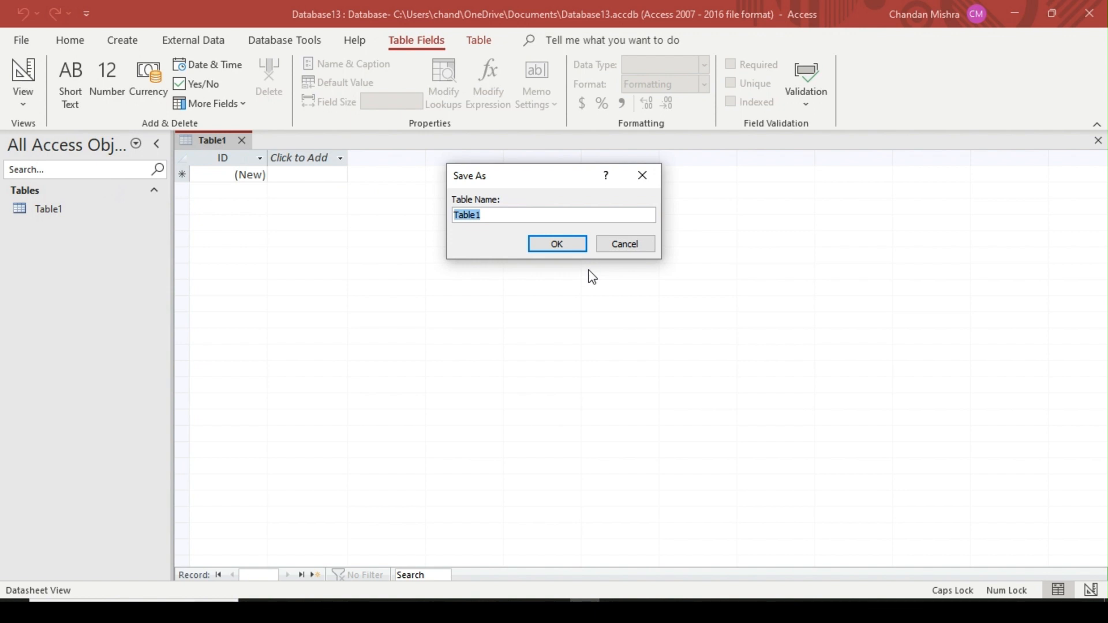
text(COMPANY)
key(BackSpace)
key(BackSpace)
key(BackSpace)
key(BackSpace)
key(BackSpace)
key(BackSpace)
key(BackSpace)
key(BackSpace)
text(INFO COMPANY)
key(Return)
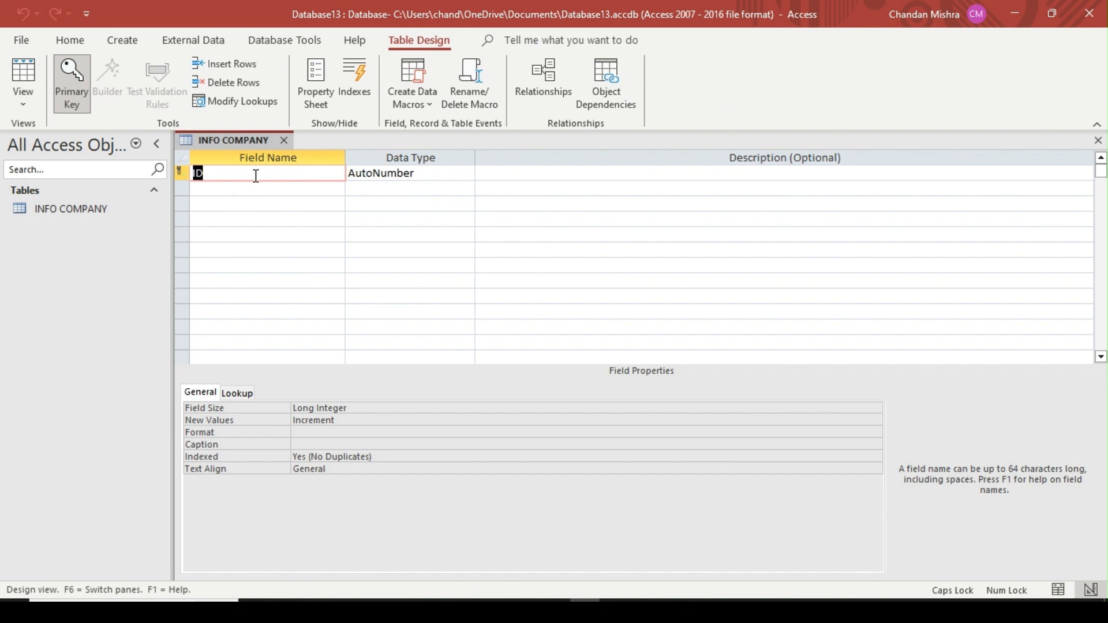
Rename the table's ID field to COMPANY ID, keeping AutoNumber as its data type and the description blank
text(CIMP)
key(BackSpace)
key(BackSpace)
key(BackSpace)
key(BackSpace)
text(COMPANY ID)
key(Tab)
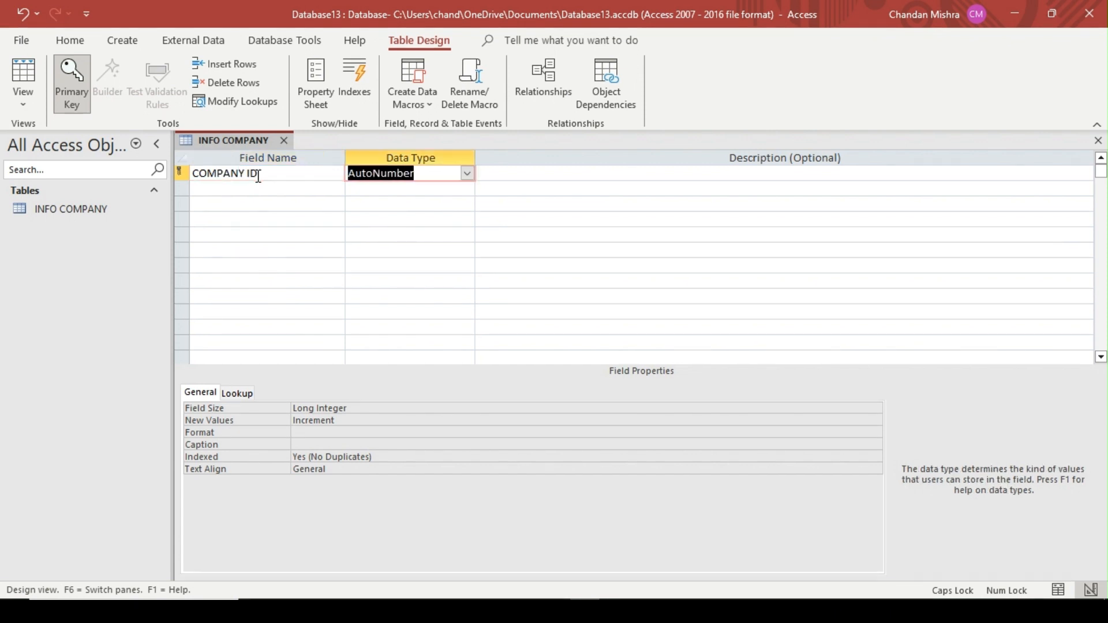
key(Tab)
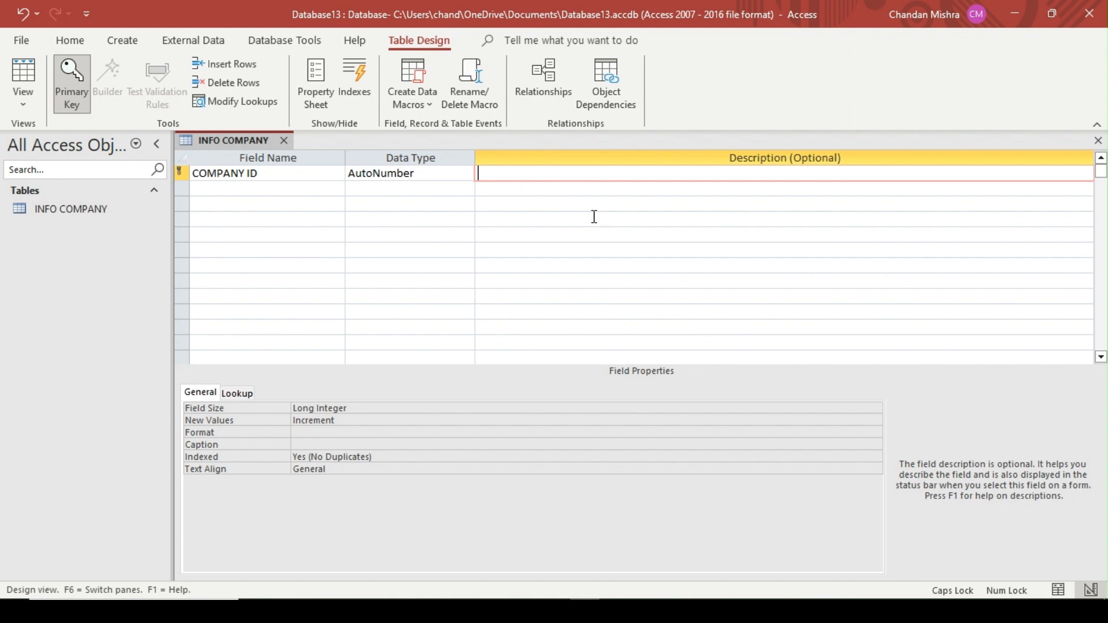
key(Return)
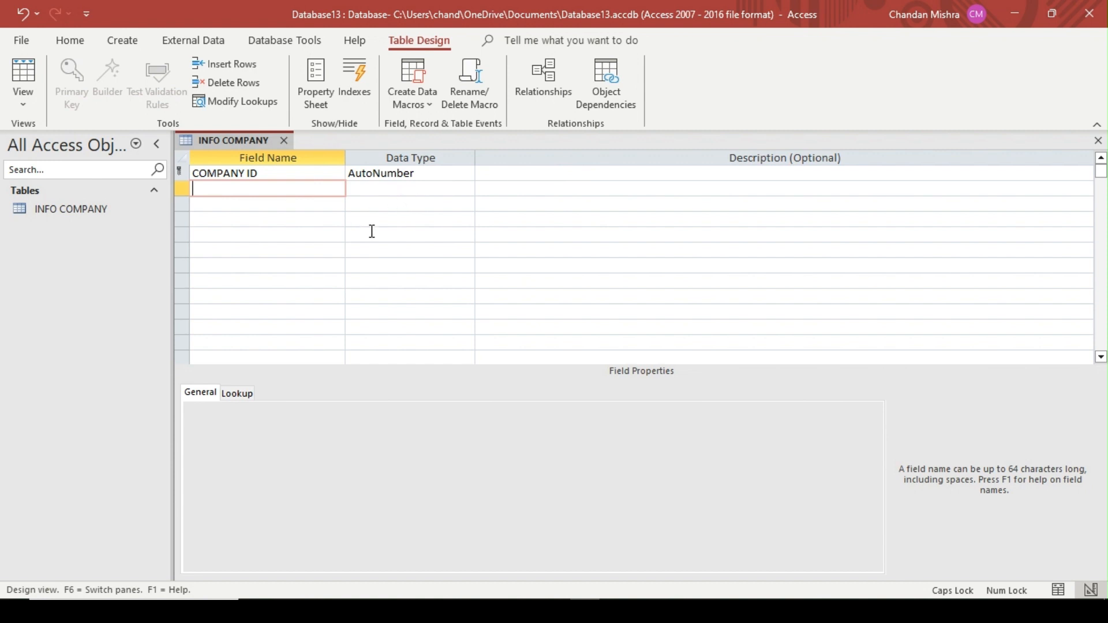
Add the fields BRANCH and ADDRESS below COMPANY ID, both with the Short Text data type
text(BRANCH)
key(Return)
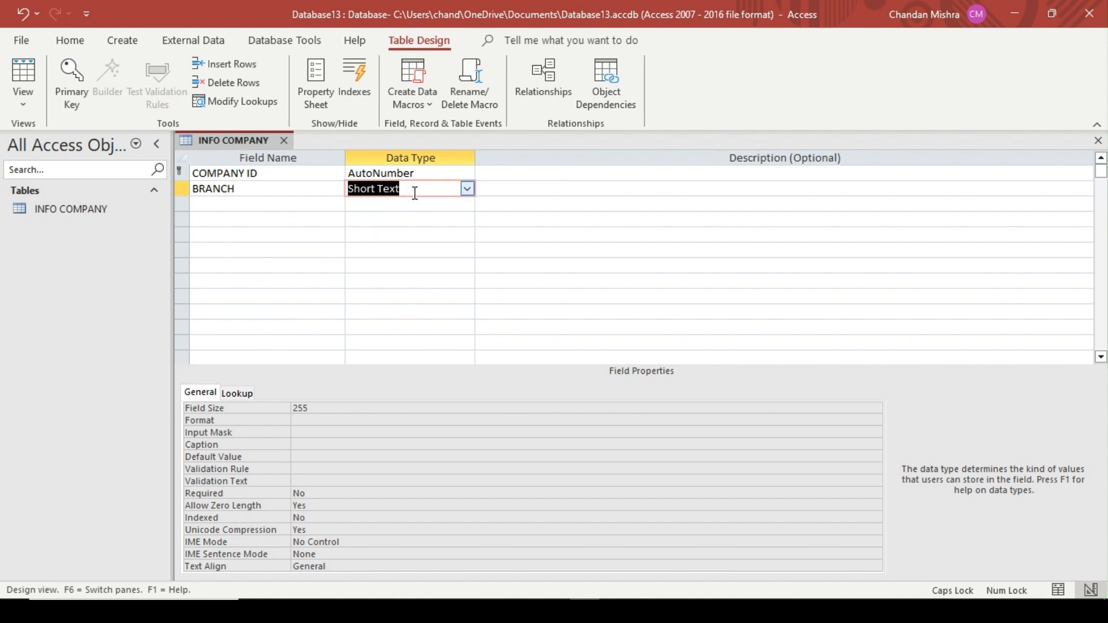
click(270, 198)
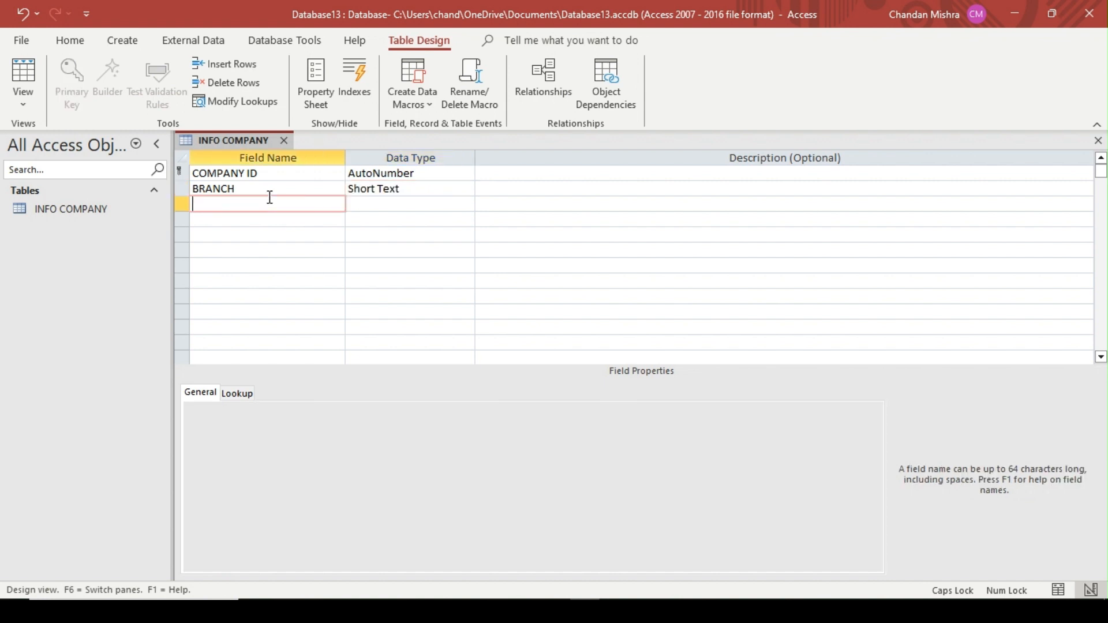
text(ADDRESS)
key(Tab)
key(Tab)
key(Tab)
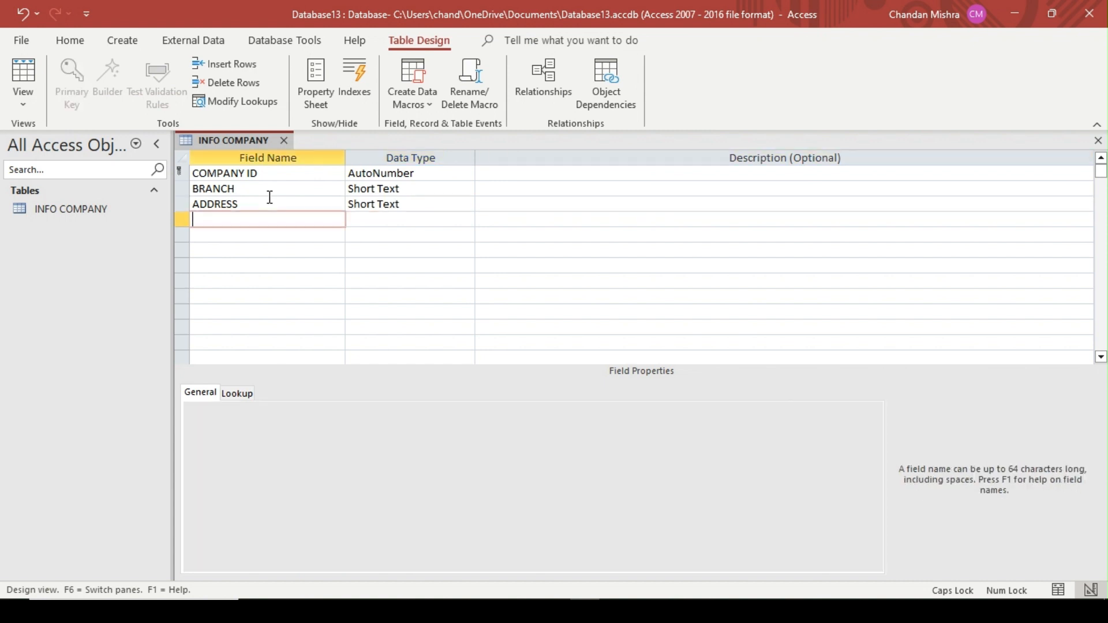
Add a TELEPHONE field with the Short Text data type below ADDRESS
text(TELEPHONE)
key(Tab)
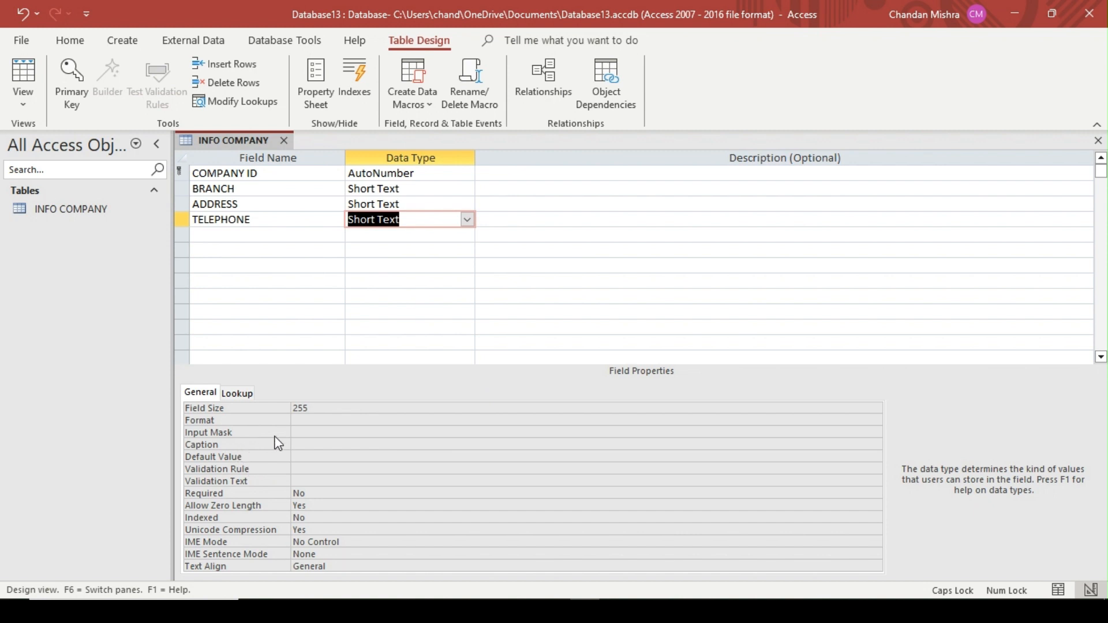
Examine the predefined input masks offered for the TELEPHONE field without applying one
click(315, 430)
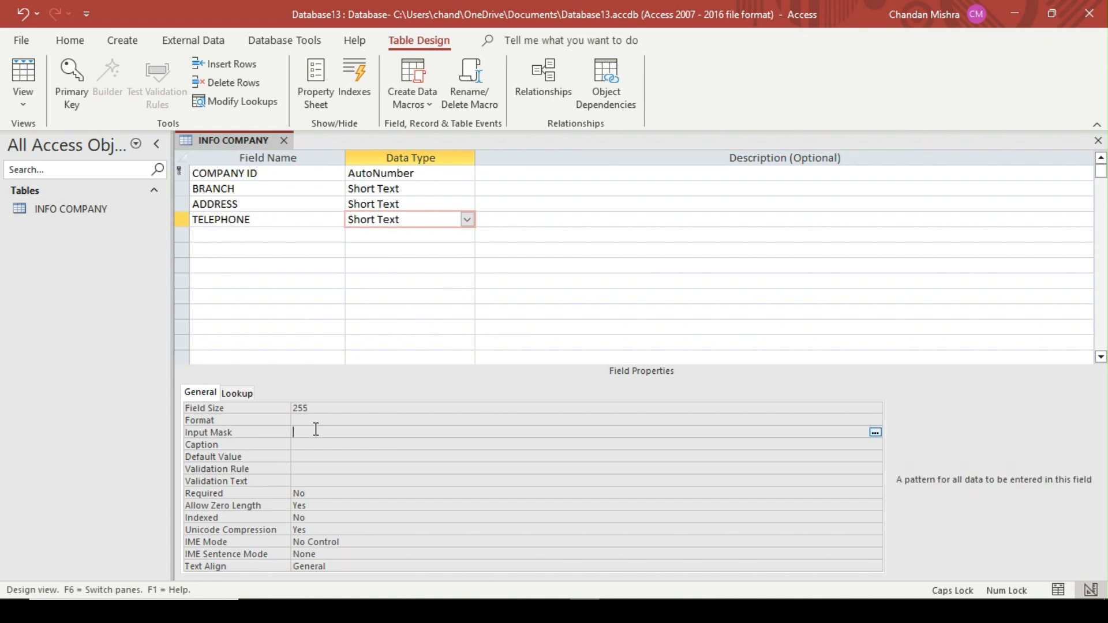
click(876, 433)
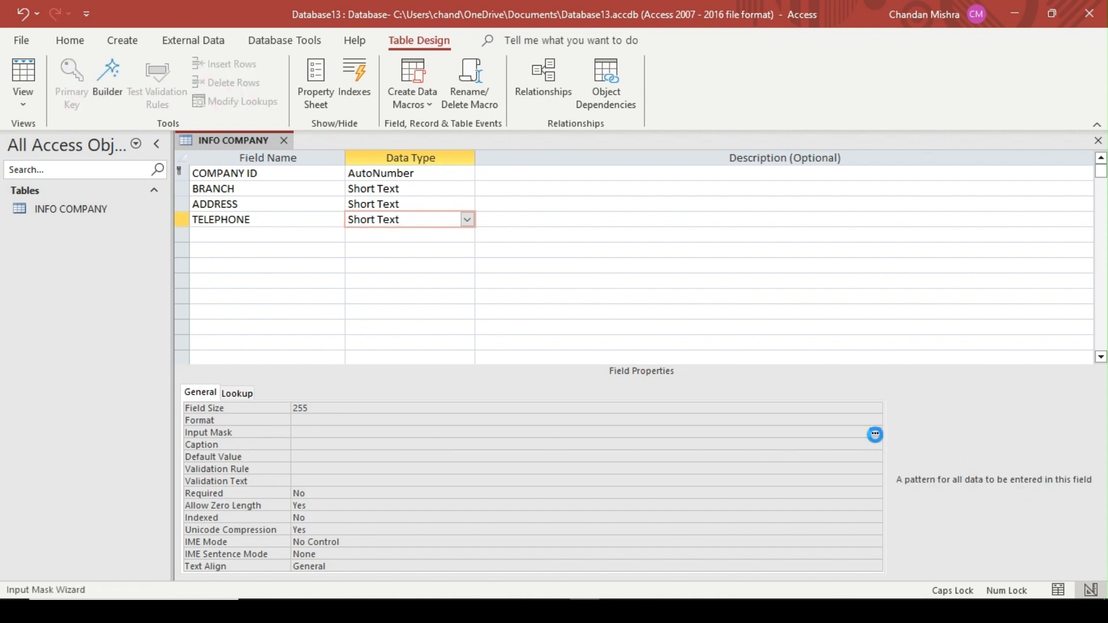
click(544, 350)
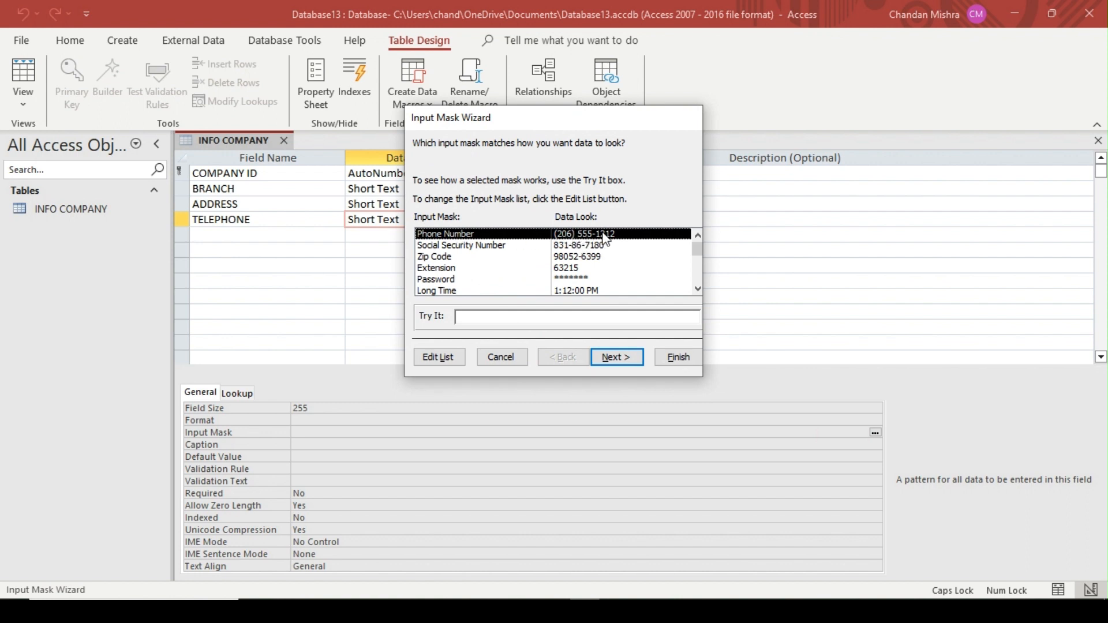
drag(697, 289, 697, 288)
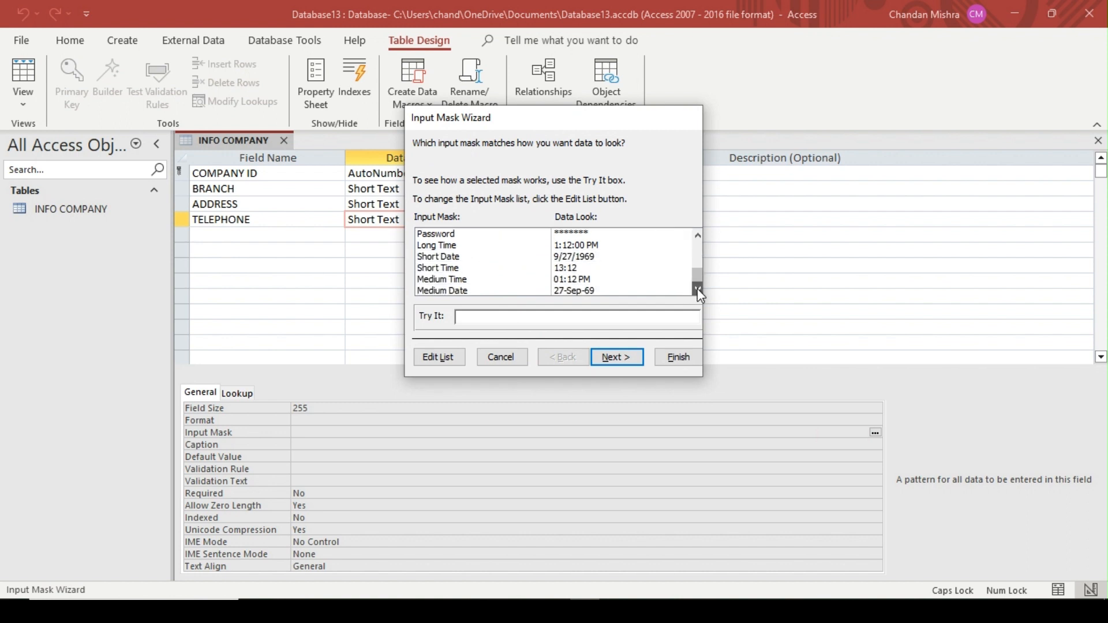
drag(700, 239, 701, 240)
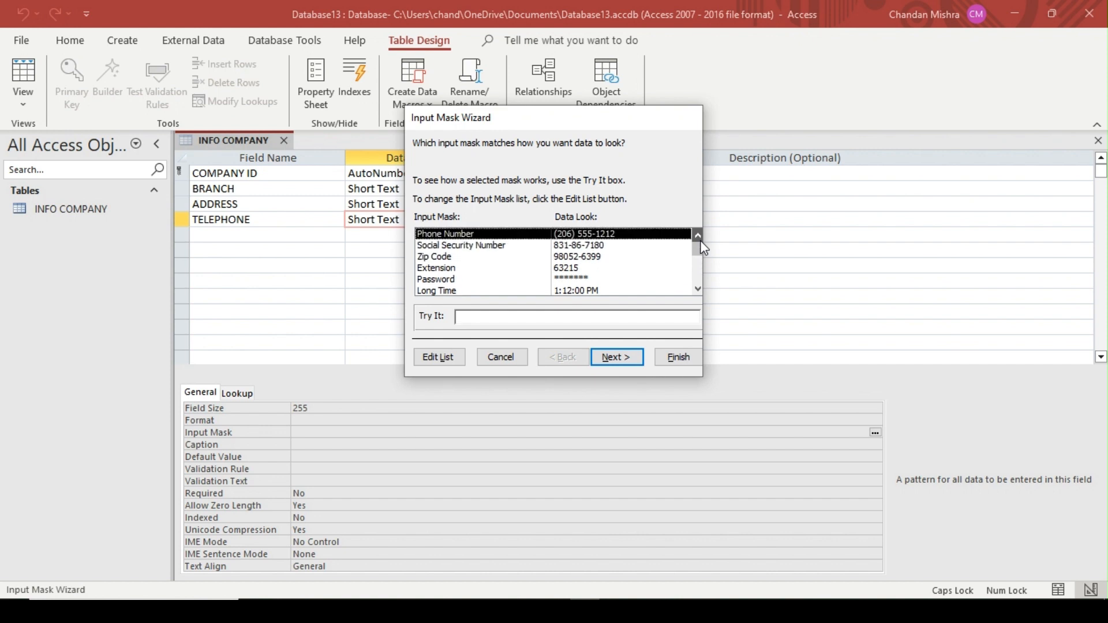
click(510, 359)
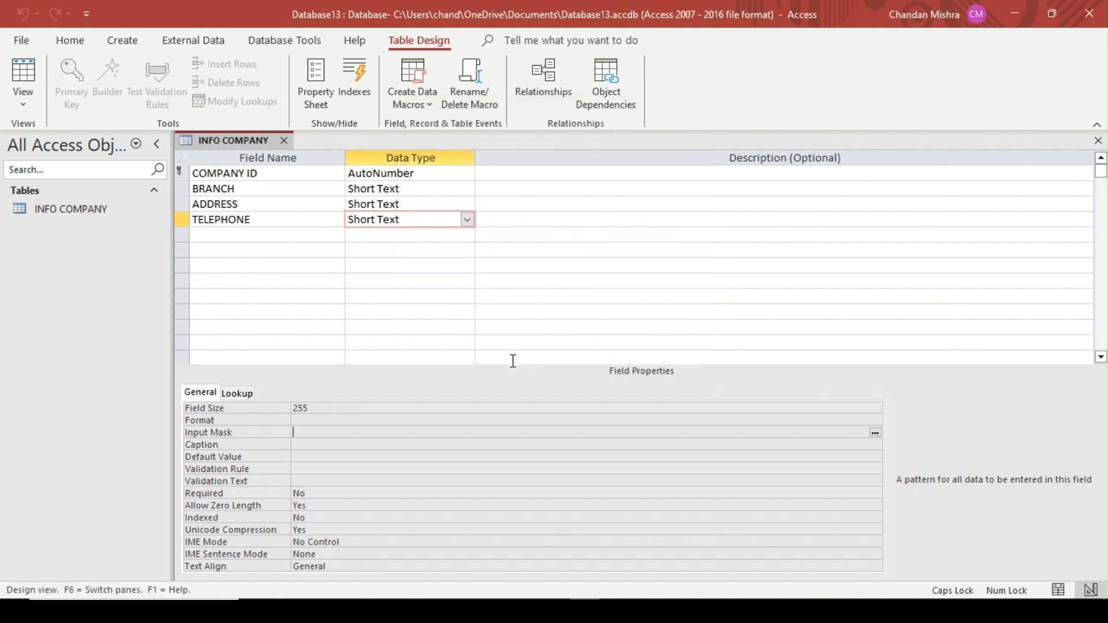
click(230, 233)
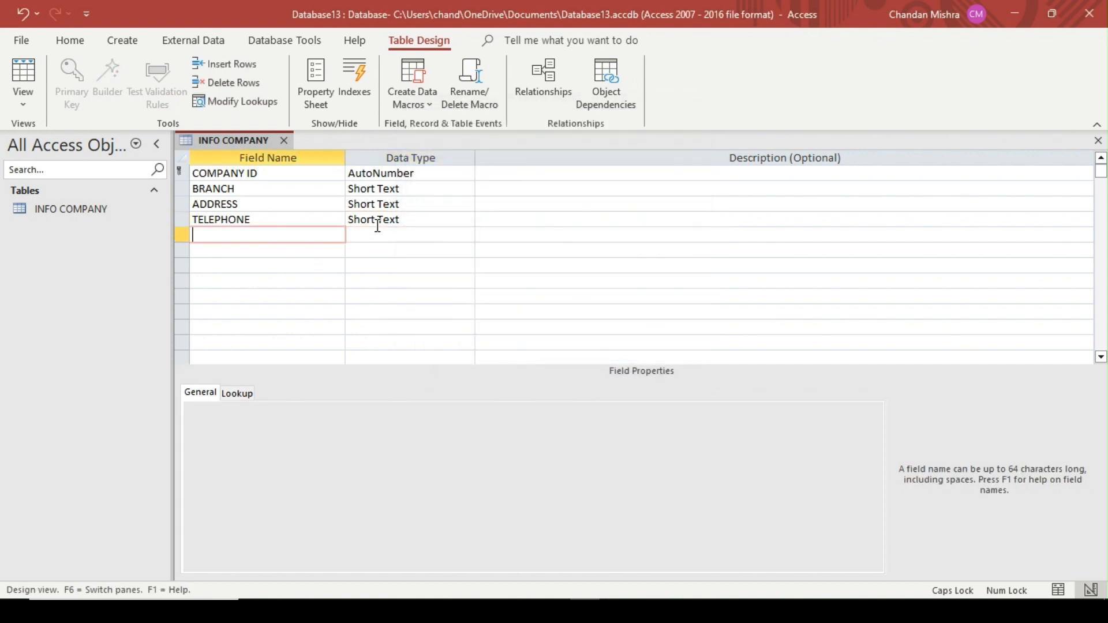
click(430, 214)
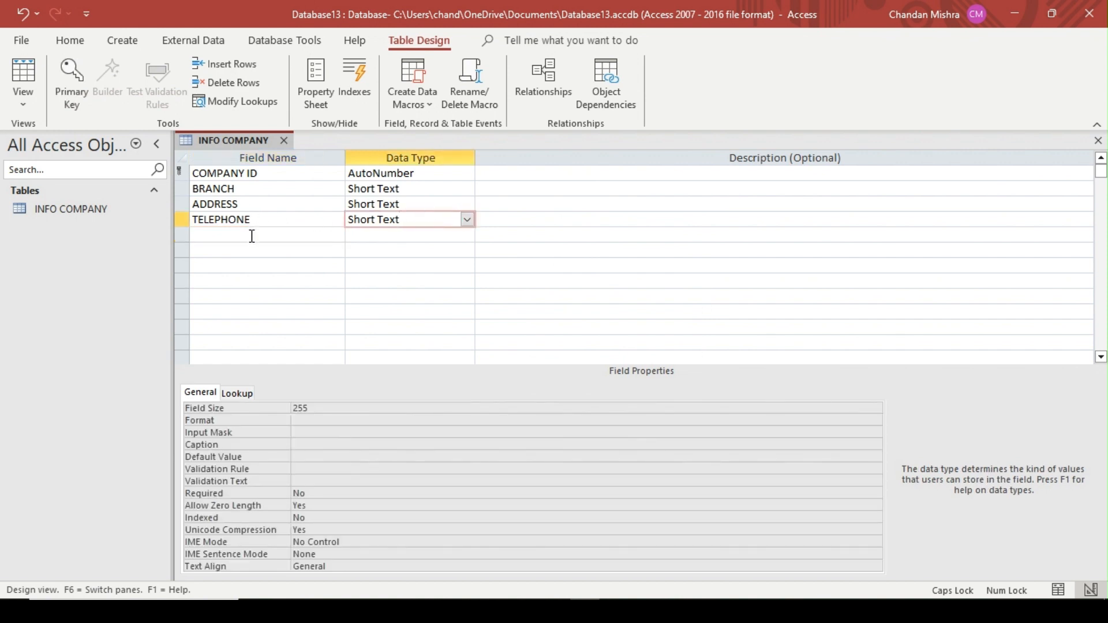
Add an EMAIL field below TELEPHONE and set its data type to Hyperlink
click(276, 241)
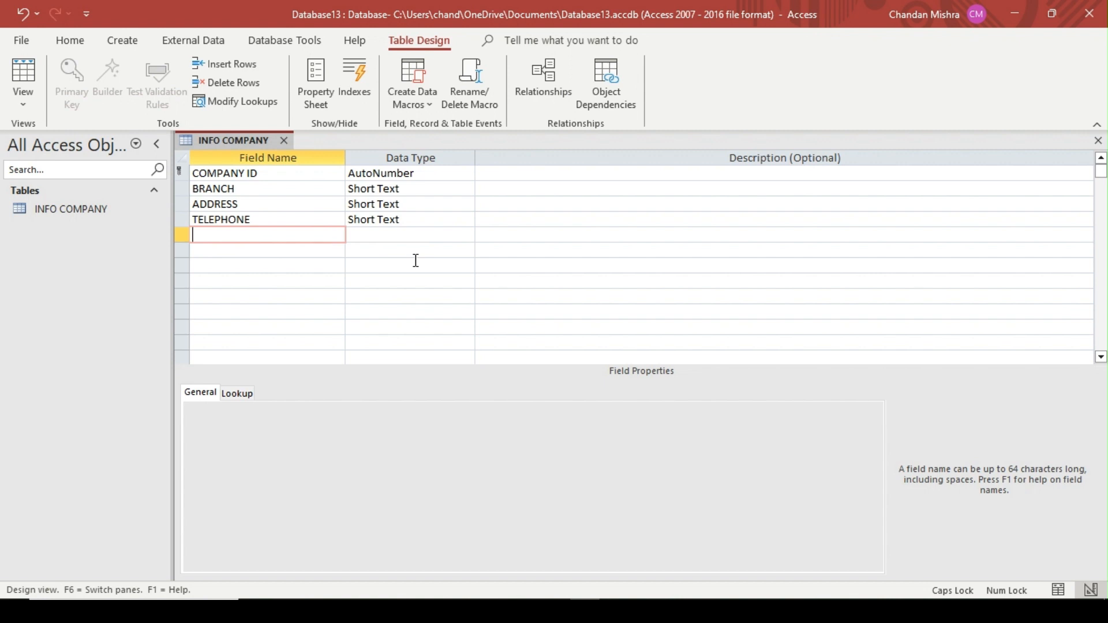
text(EMAIL)
key(Tab)
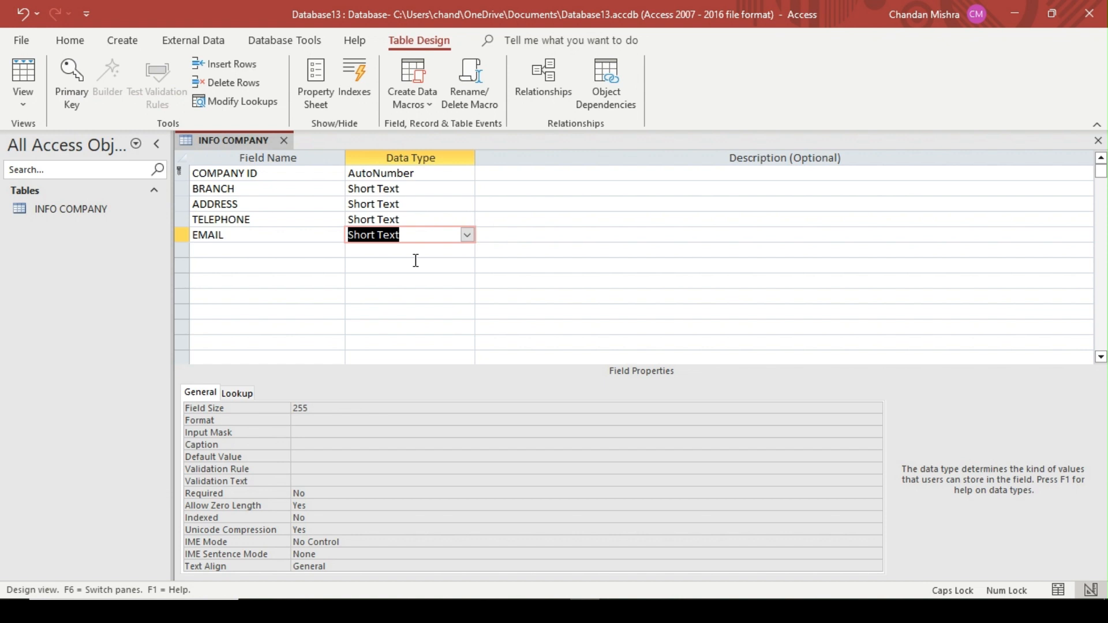
click(467, 235)
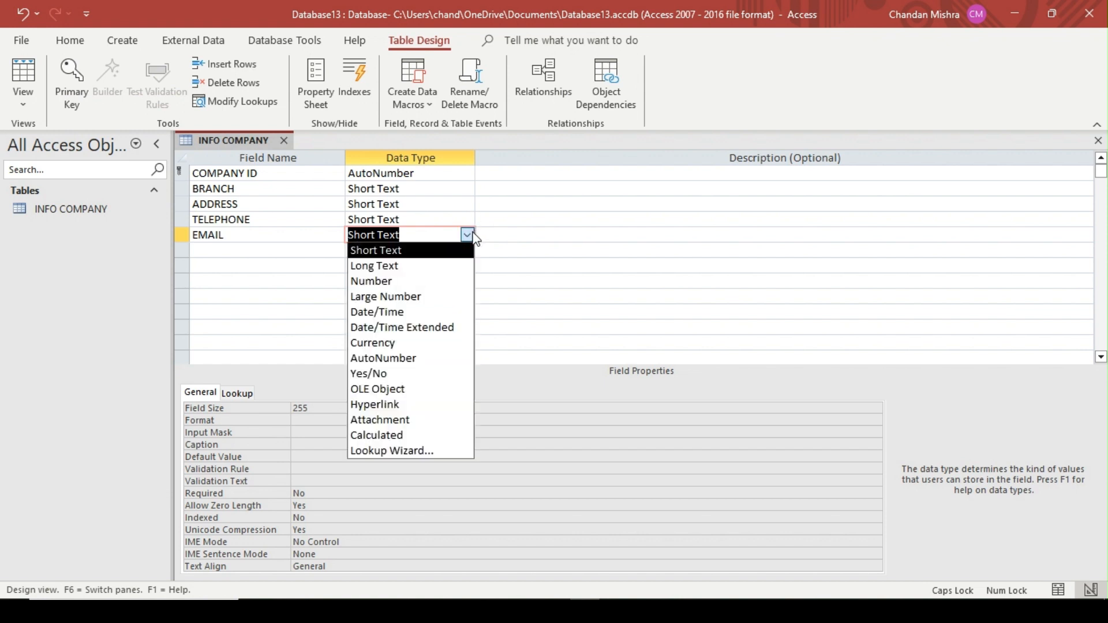
click(401, 405)
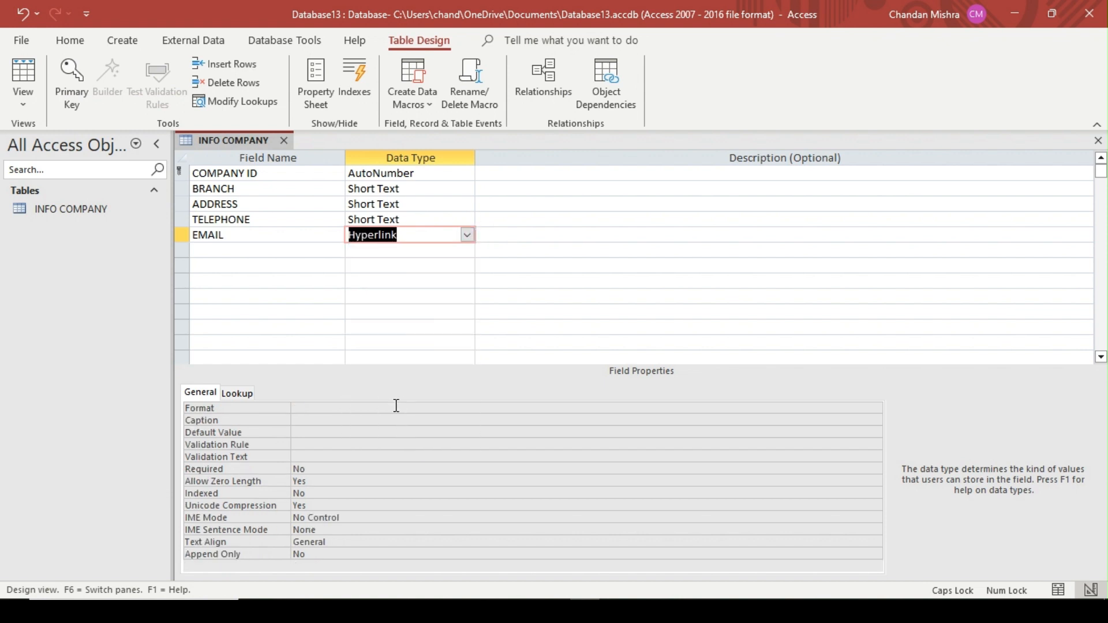
Add a TOTAL SHARE field below EMAIL and set its data type to Number
click(237, 253)
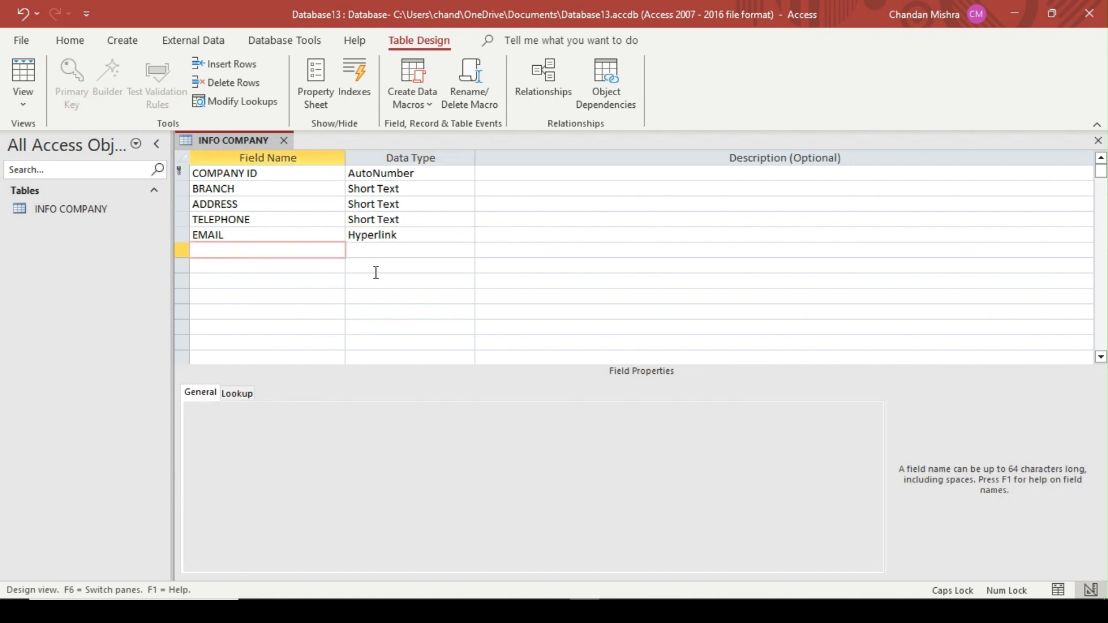
text(TOTAL SHARE)
key(Tab)
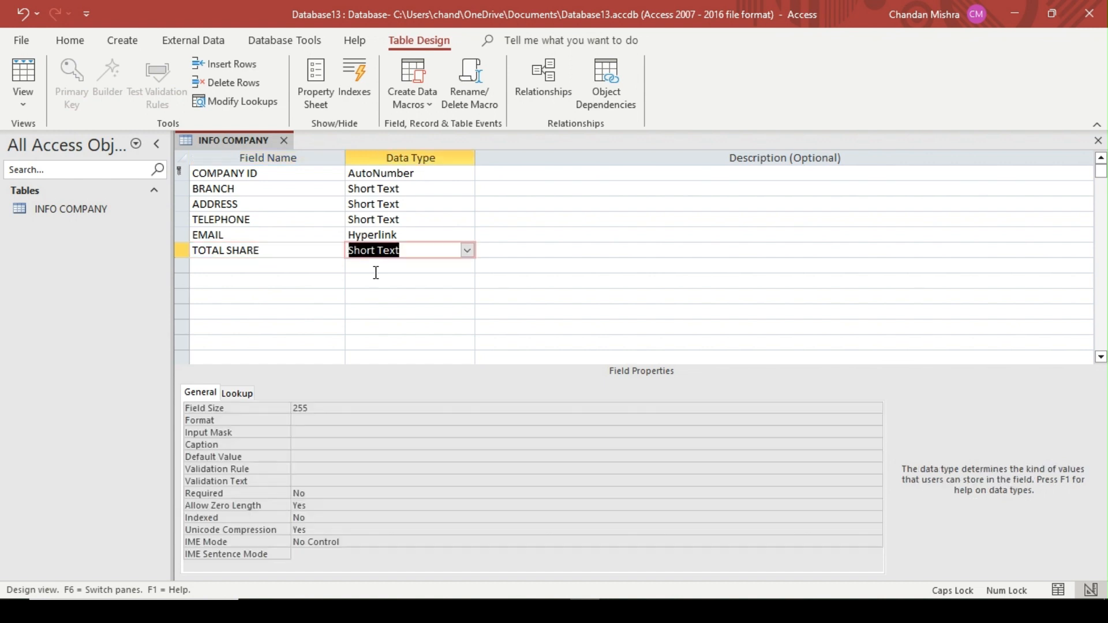
click(467, 250)
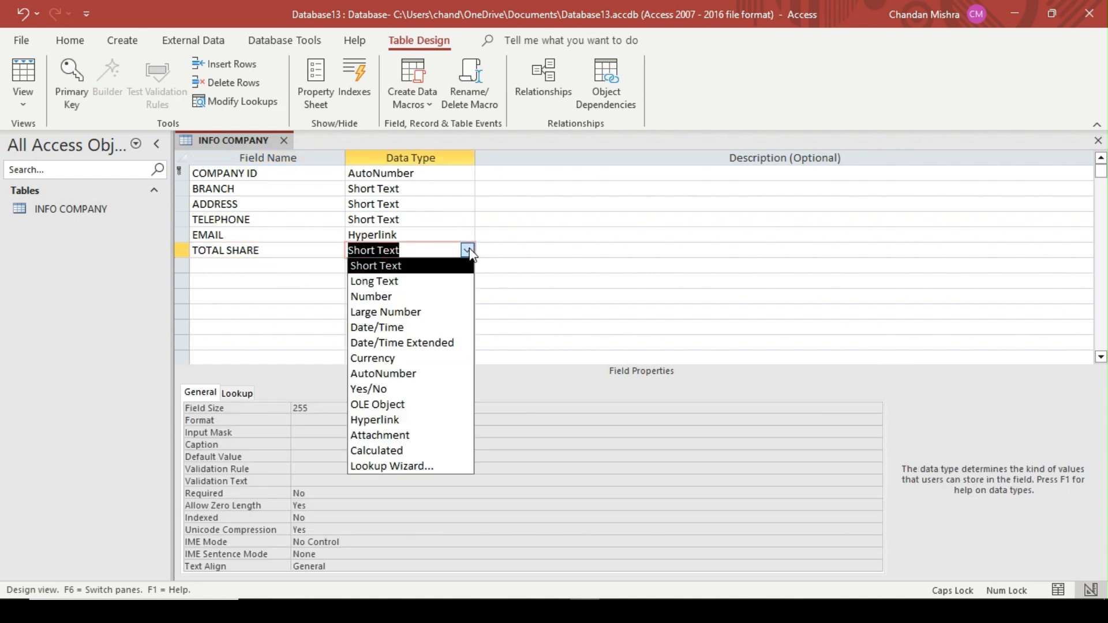
click(396, 297)
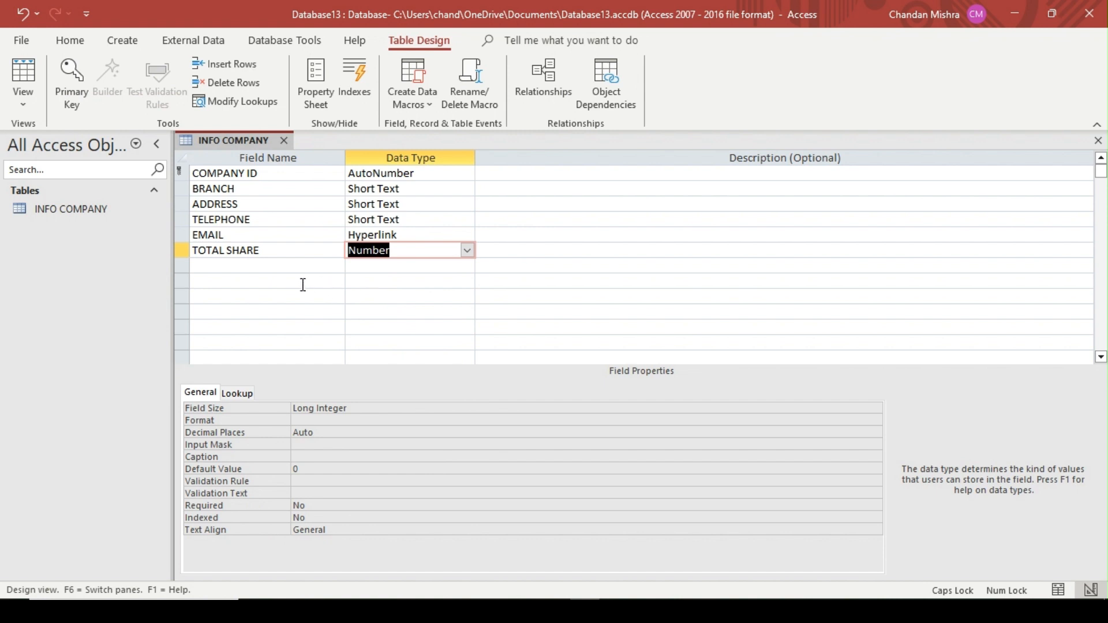
click(277, 265)
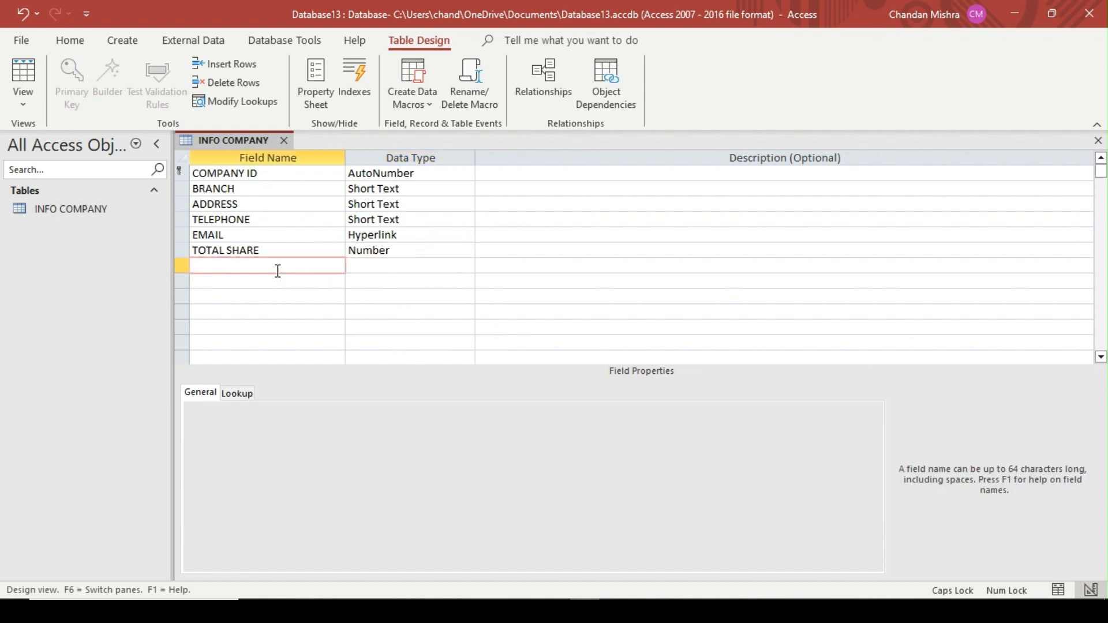
click(434, 245)
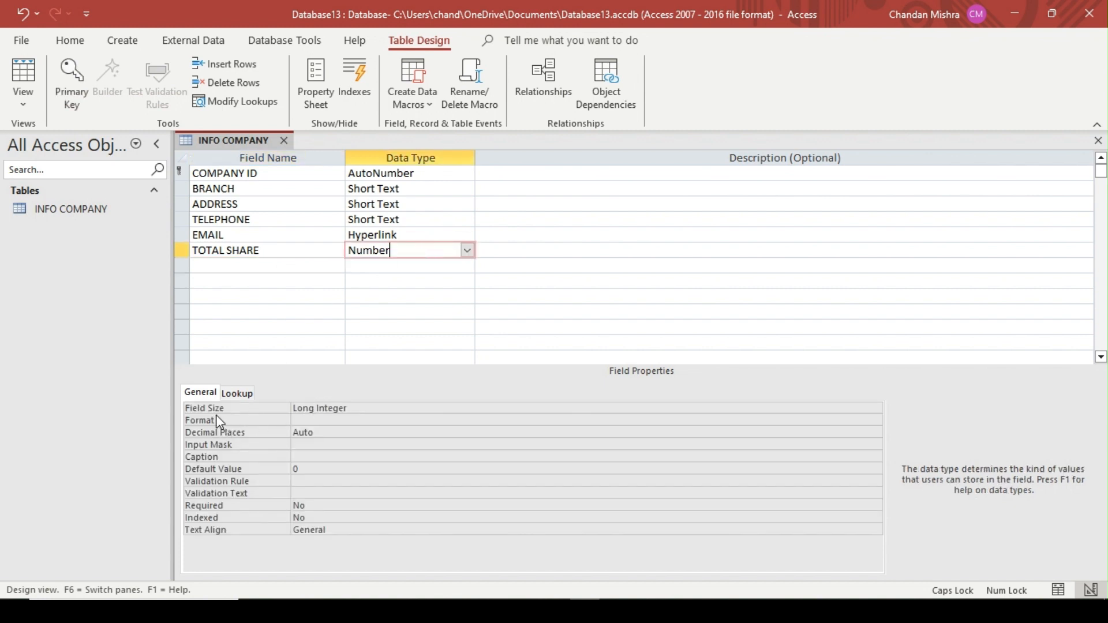
click(377, 408)
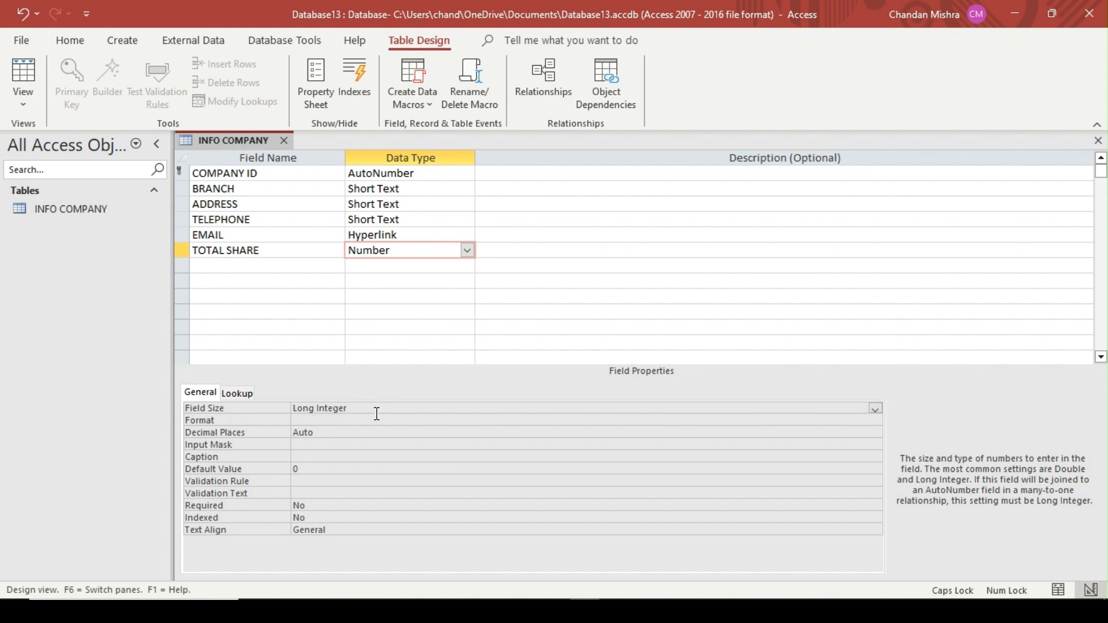
click(465, 251)
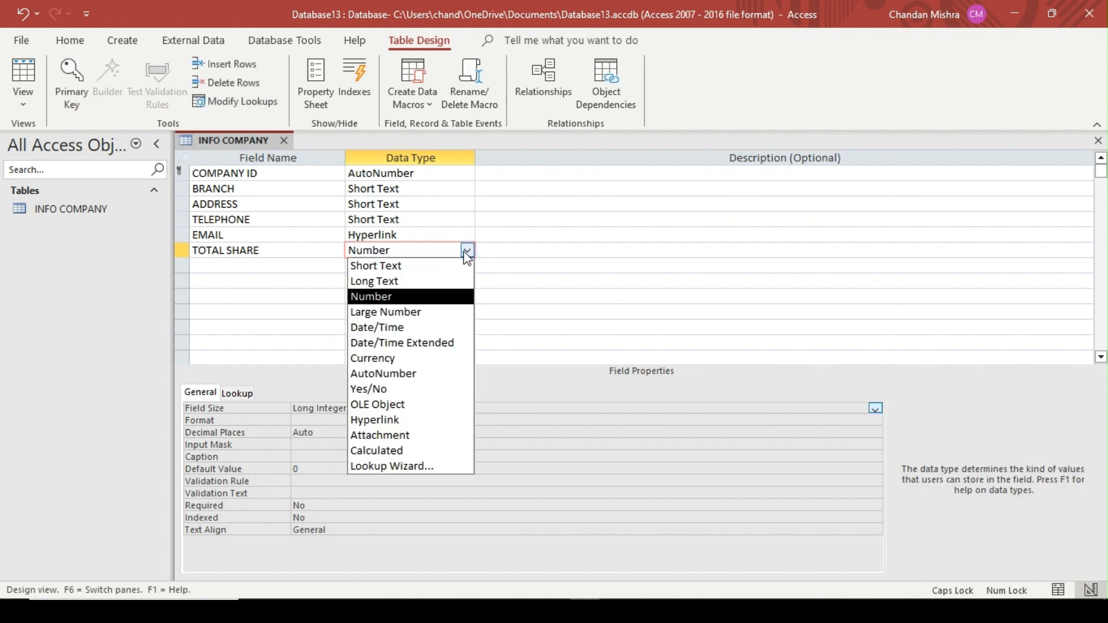
click(467, 253)
click(258, 277)
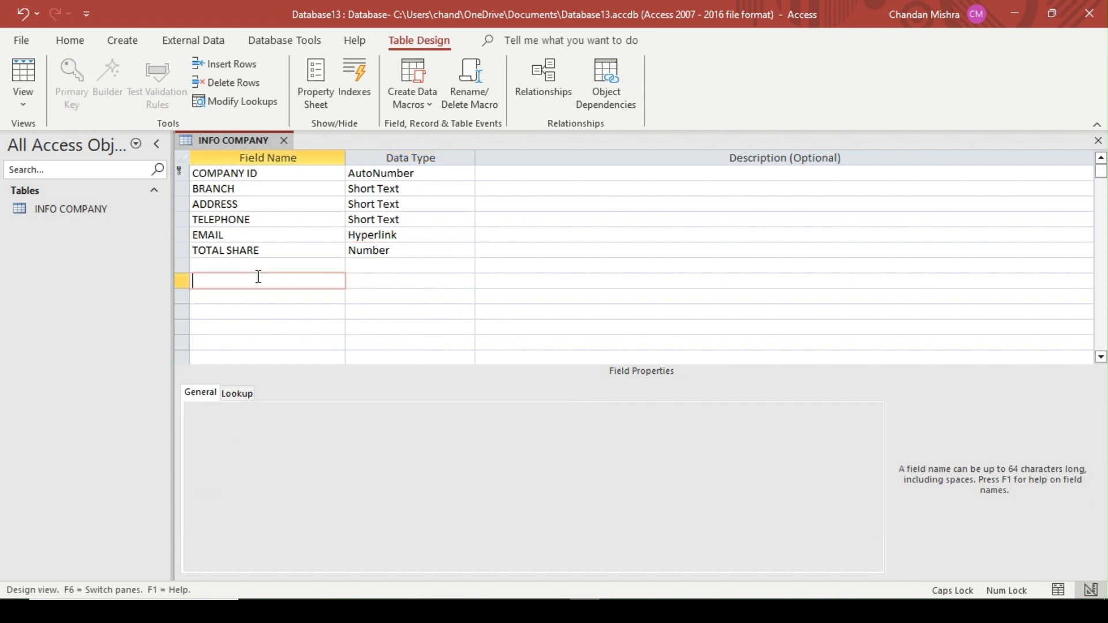
Add a TOTAL EMP field below TOTAL SHARE and set its data type to Number
click(279, 265)
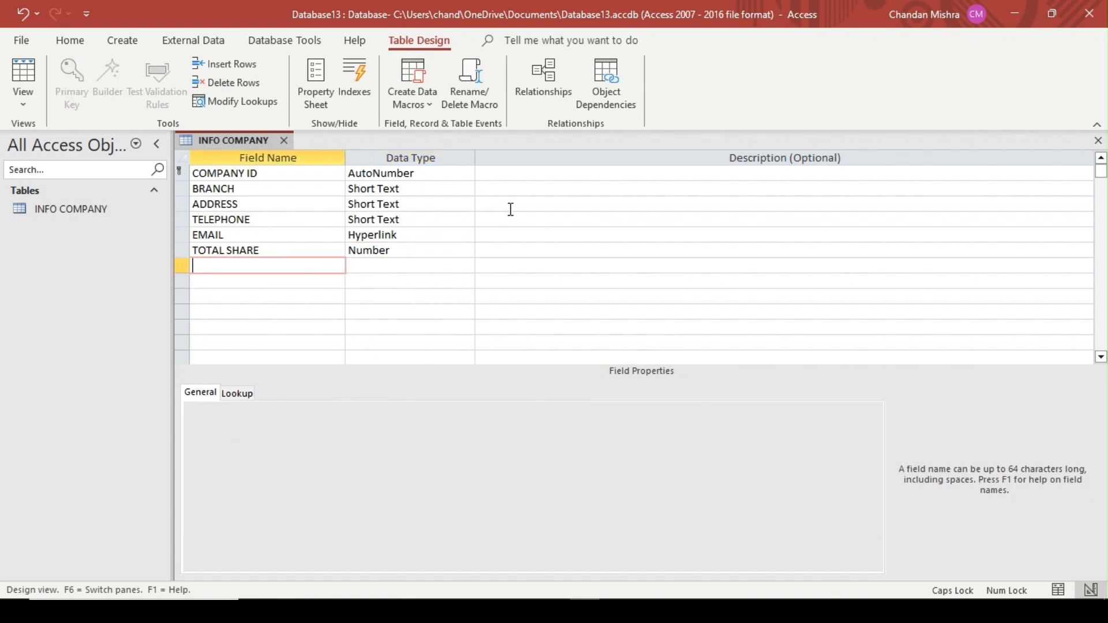
text(TOTAL EMP)
key(Tab)
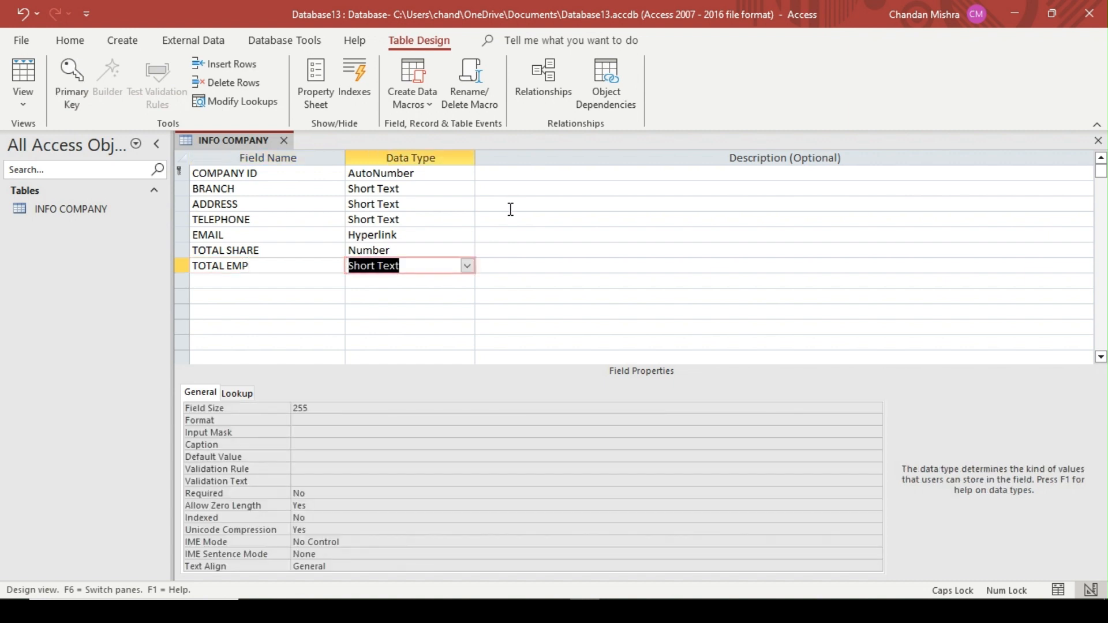
click(468, 266)
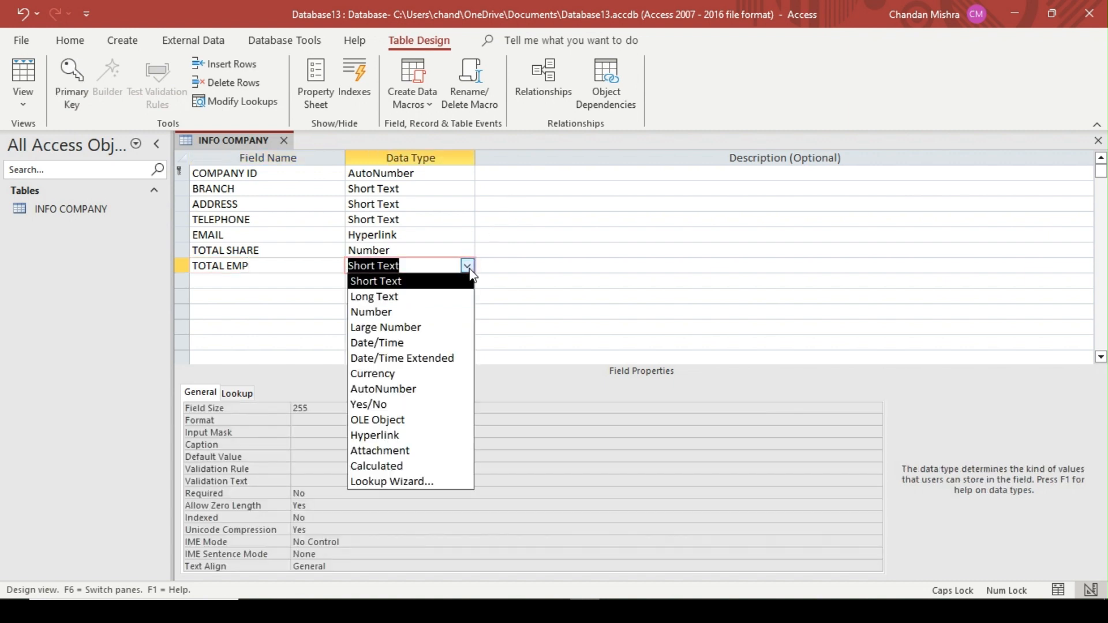
click(412, 313)
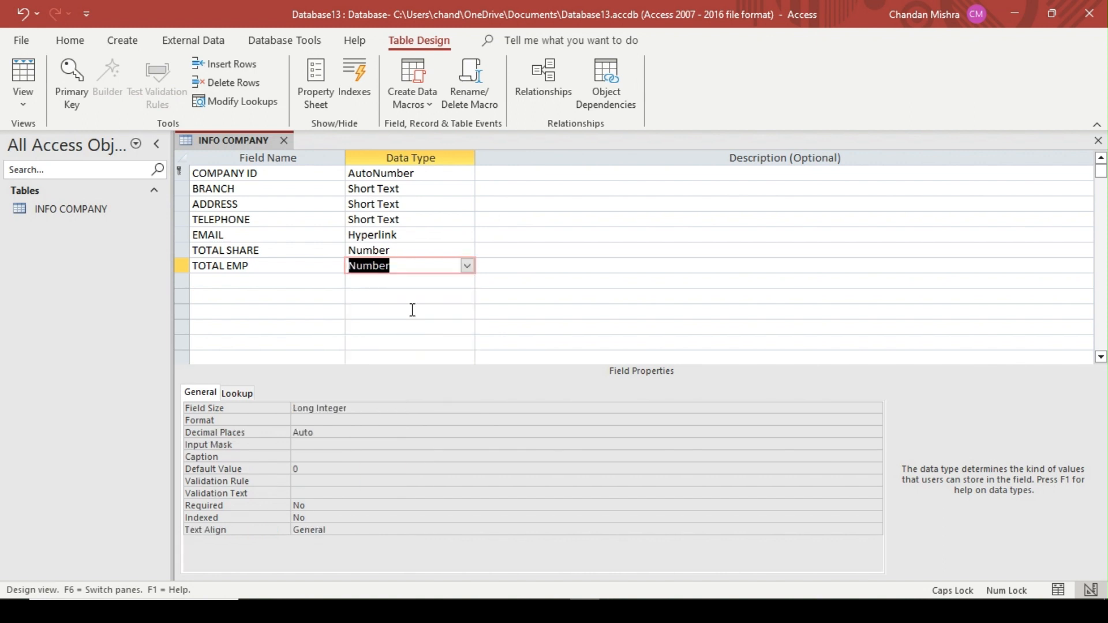
click(286, 283)
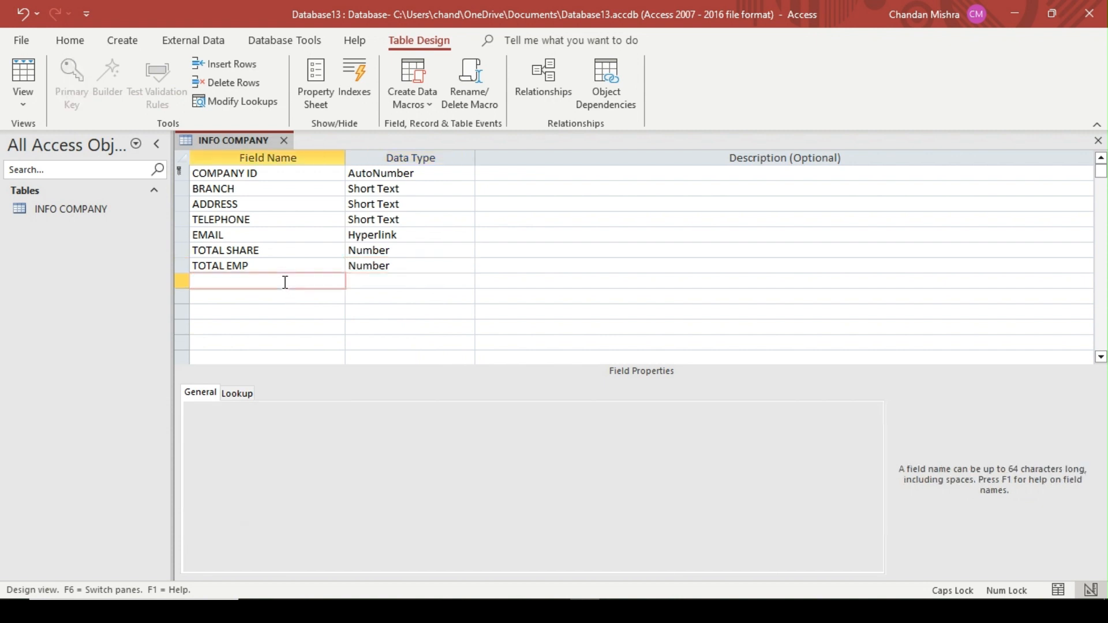
Add a TOTAL ASSEST field below TOTAL EMP and set its data type to Number
text(TOTAL ASSEST)
key(Tab)
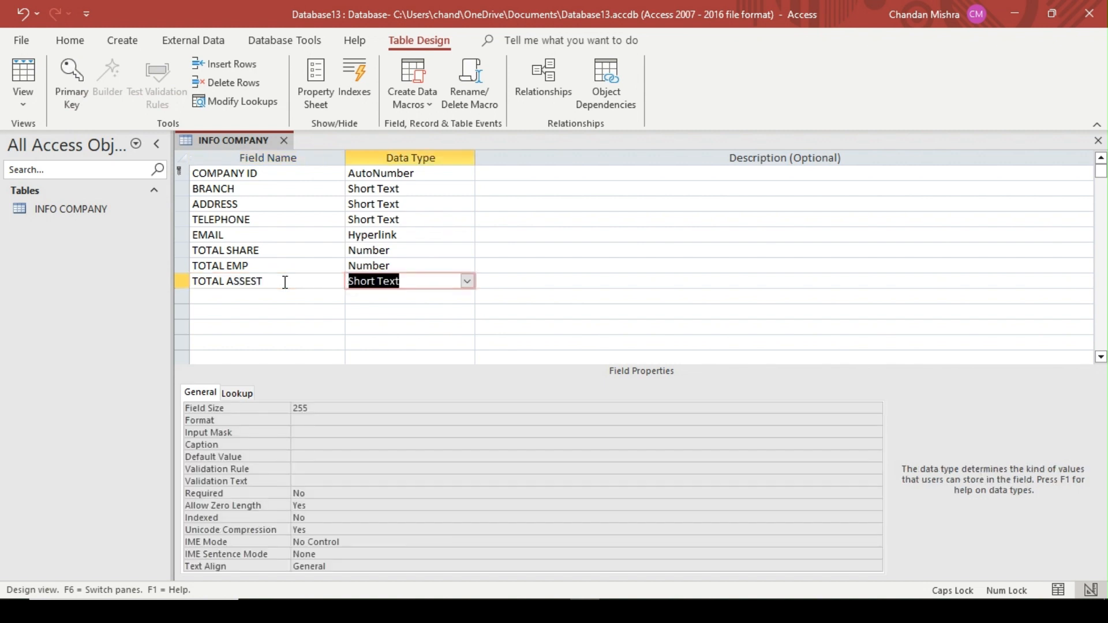
text(NUmber)
key(Tab)
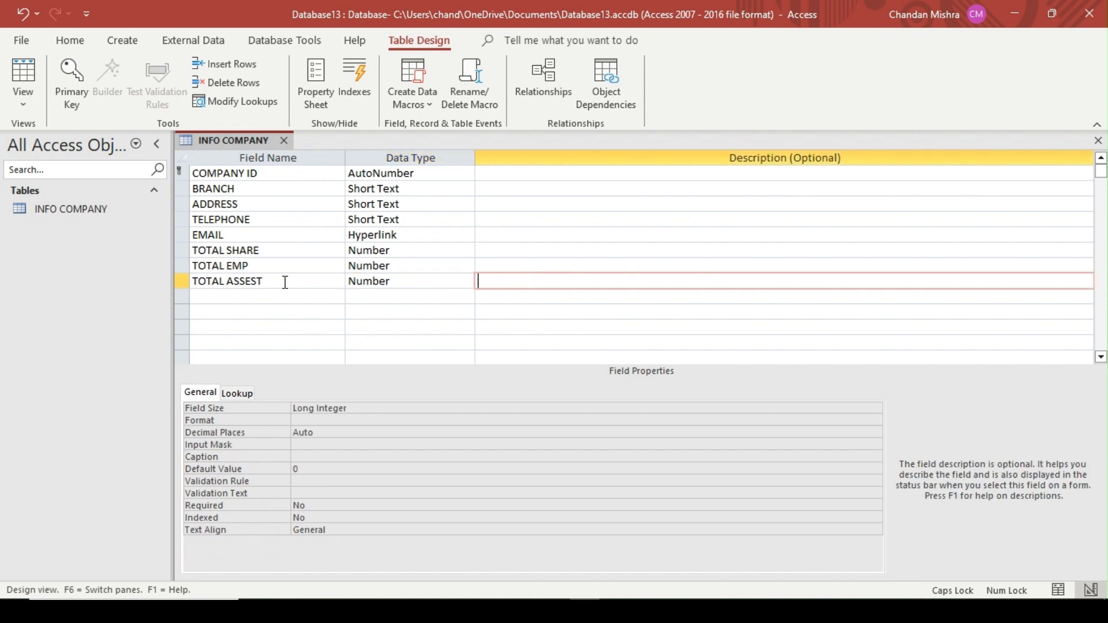
Save the INFO COMPANY table design and switch the table to Datasheet View
key(ctrl+s)
right_click(265, 143)
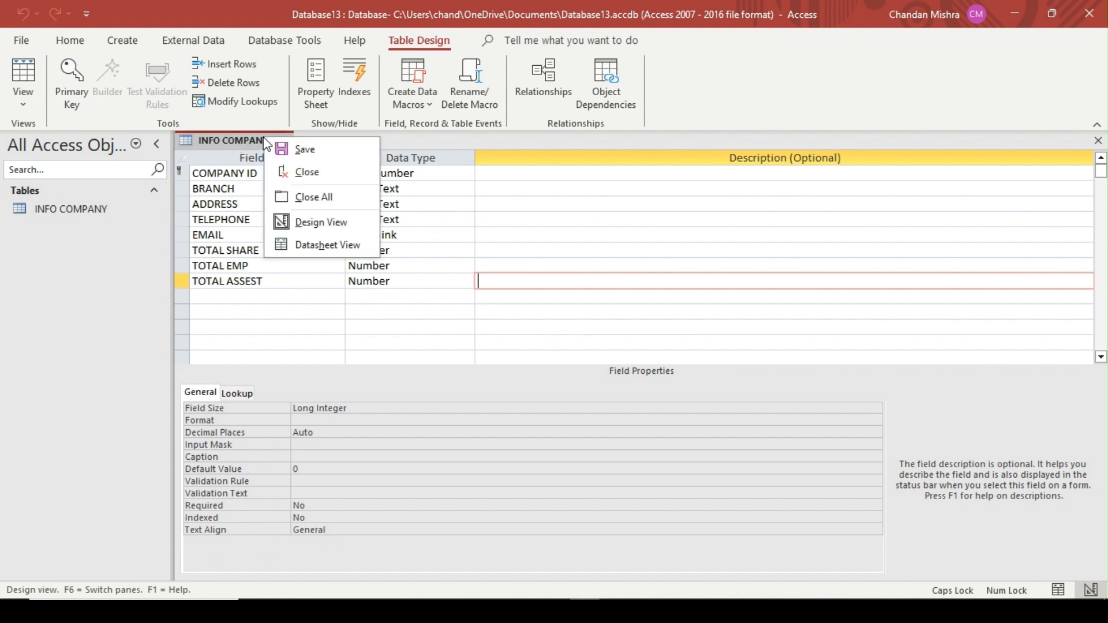
click(286, 144)
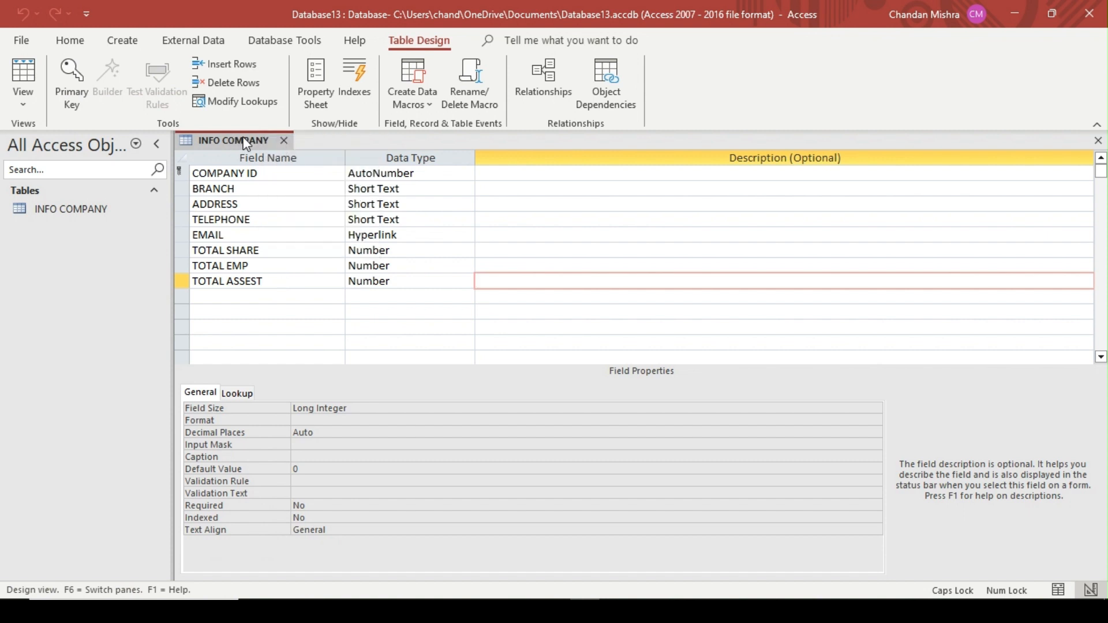
right_click(246, 144)
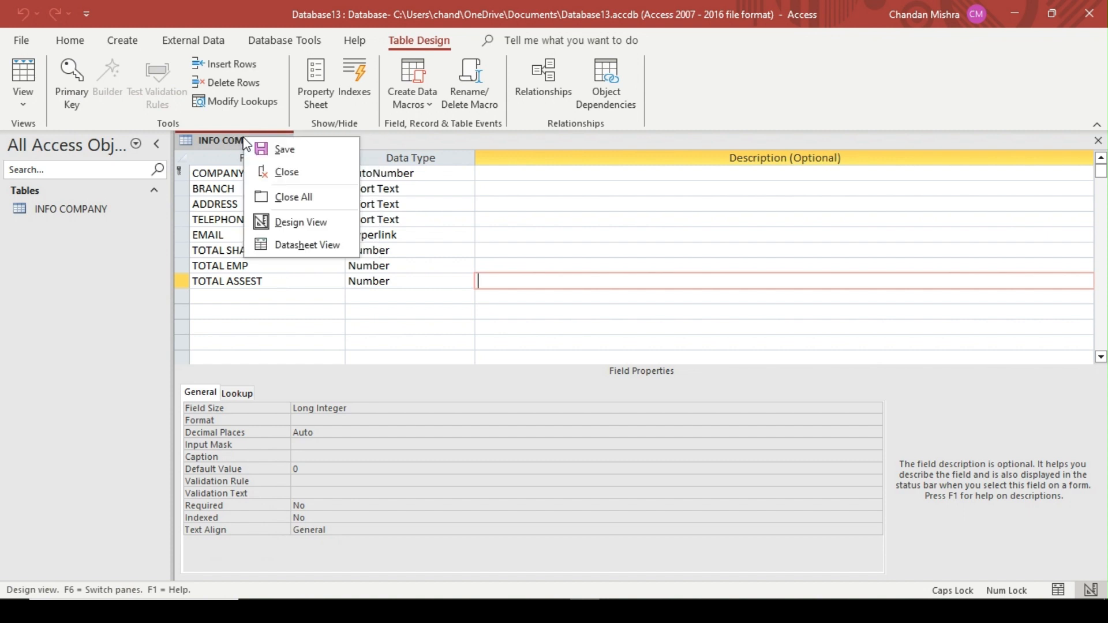
click(308, 245)
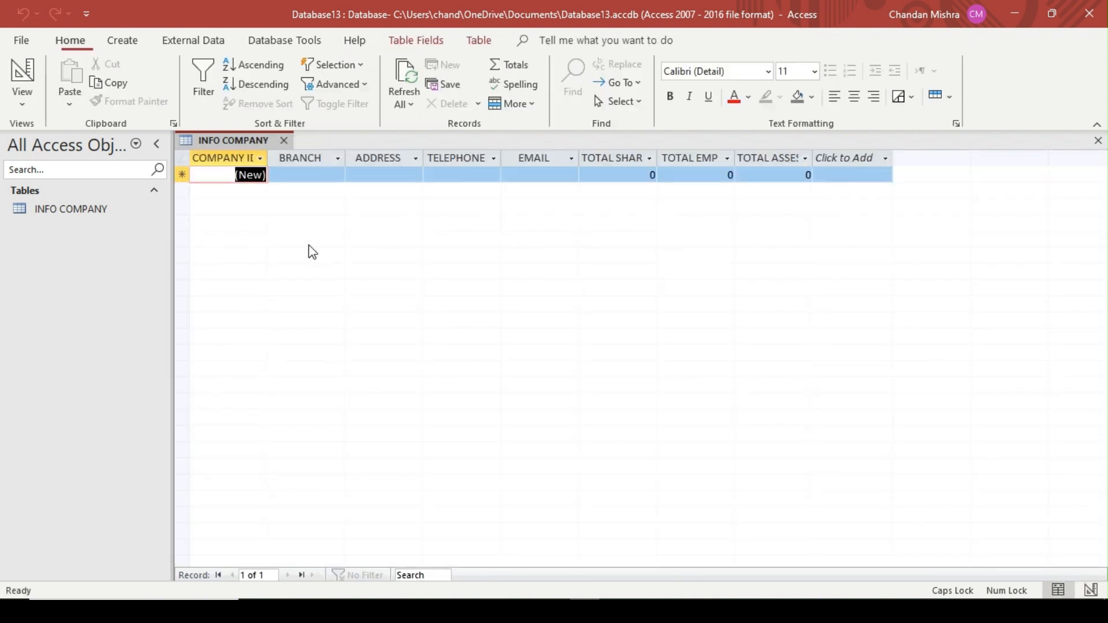
Start the first record with the branch DELHI and fill in the branch's street address
click(315, 171)
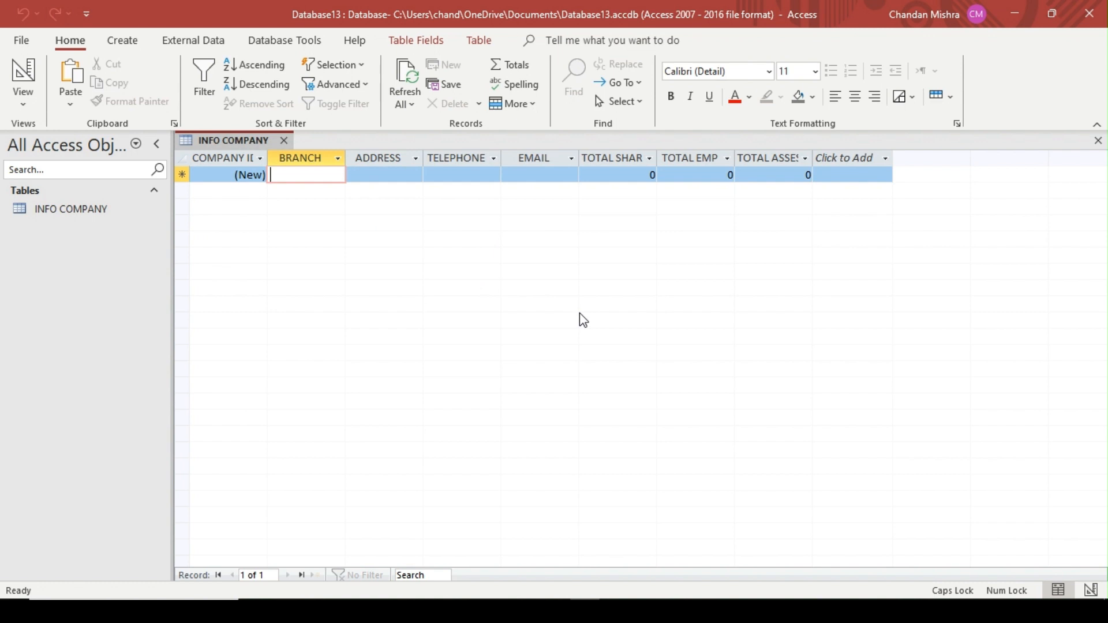
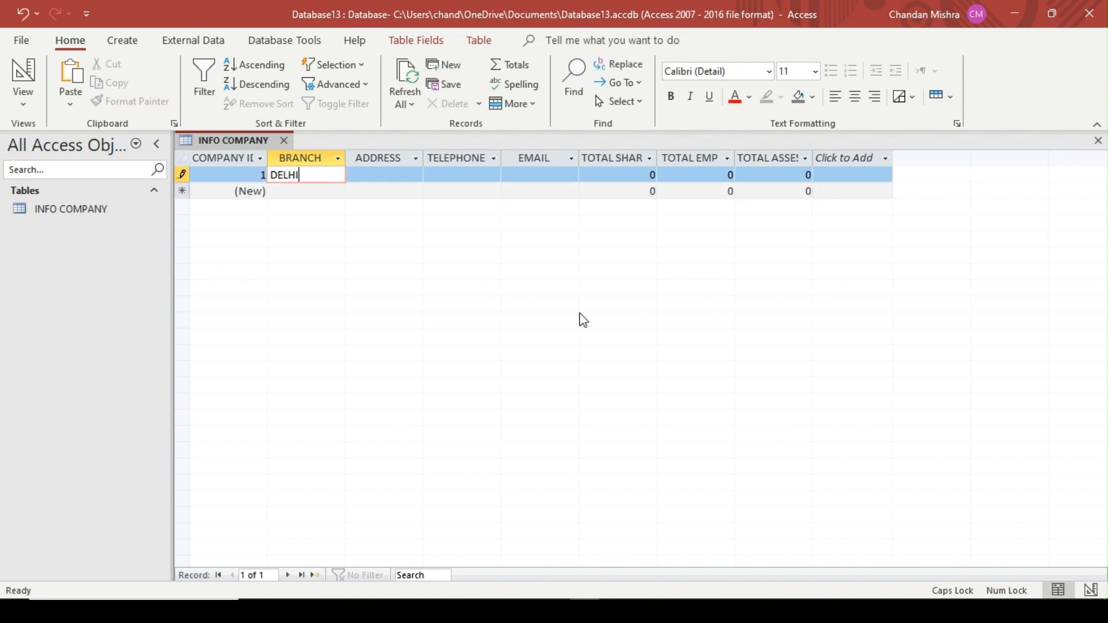
key(Tab)
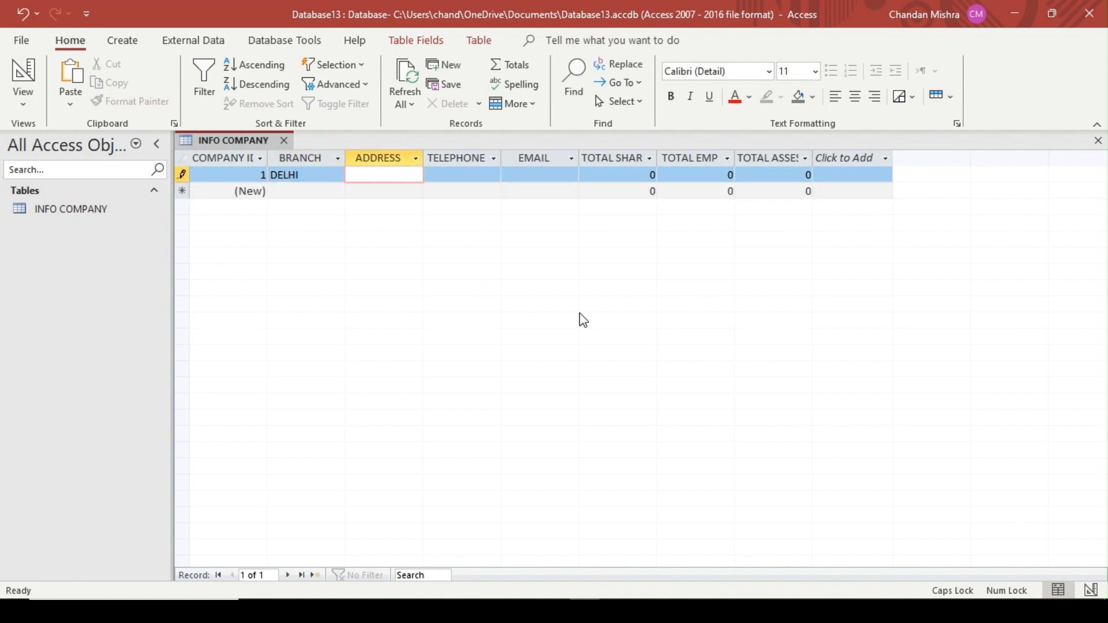
key(Tab)
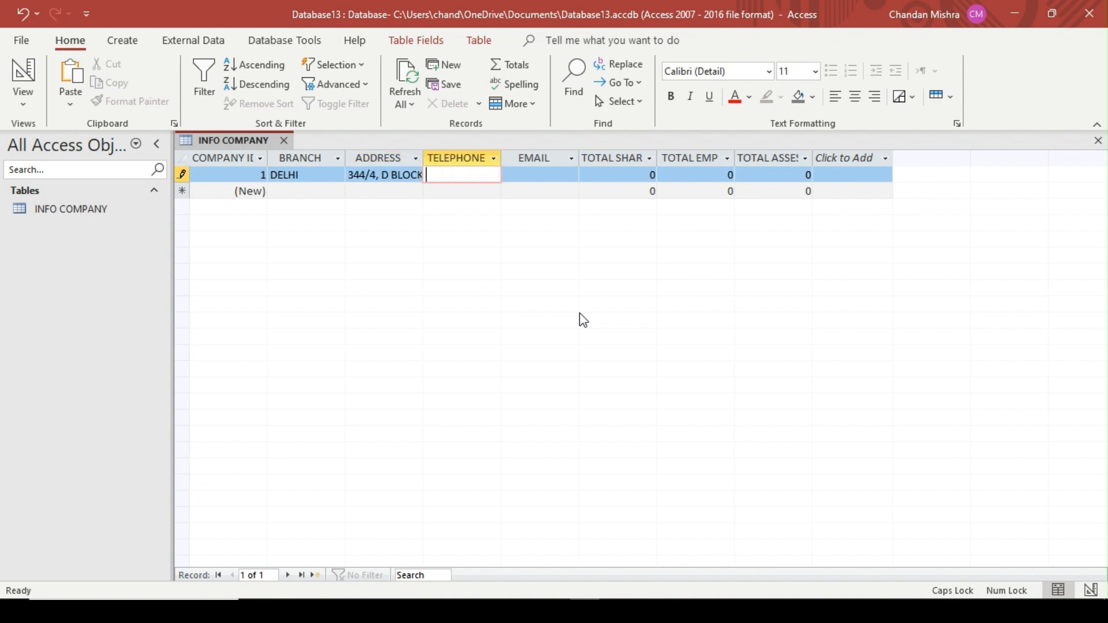
Fill in the telephone number and e-mail address of the DELHI record
key(Tab)
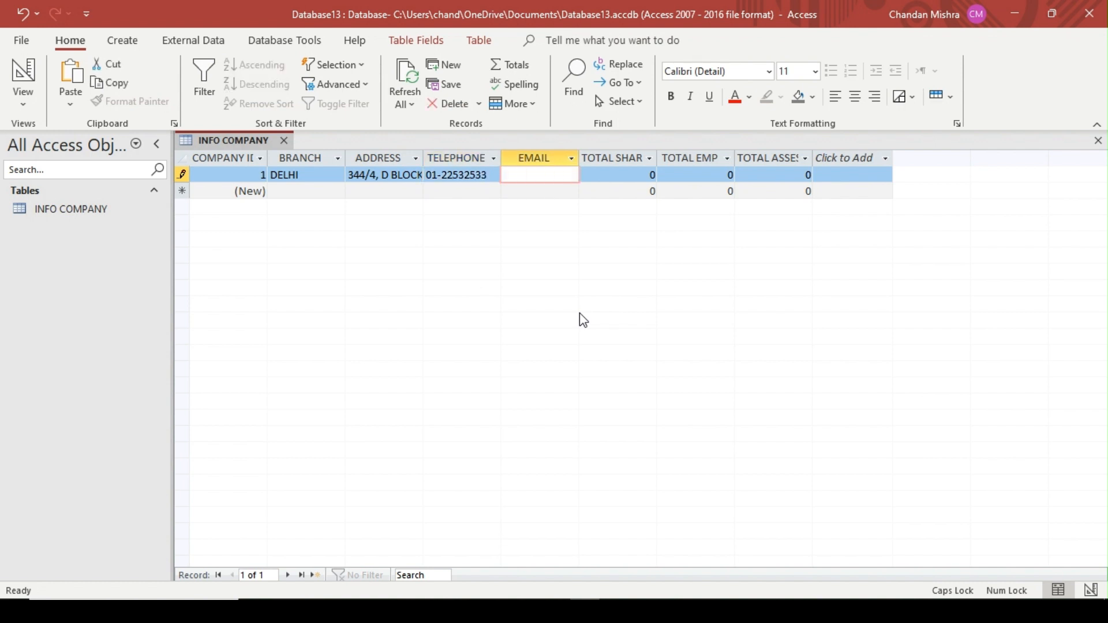
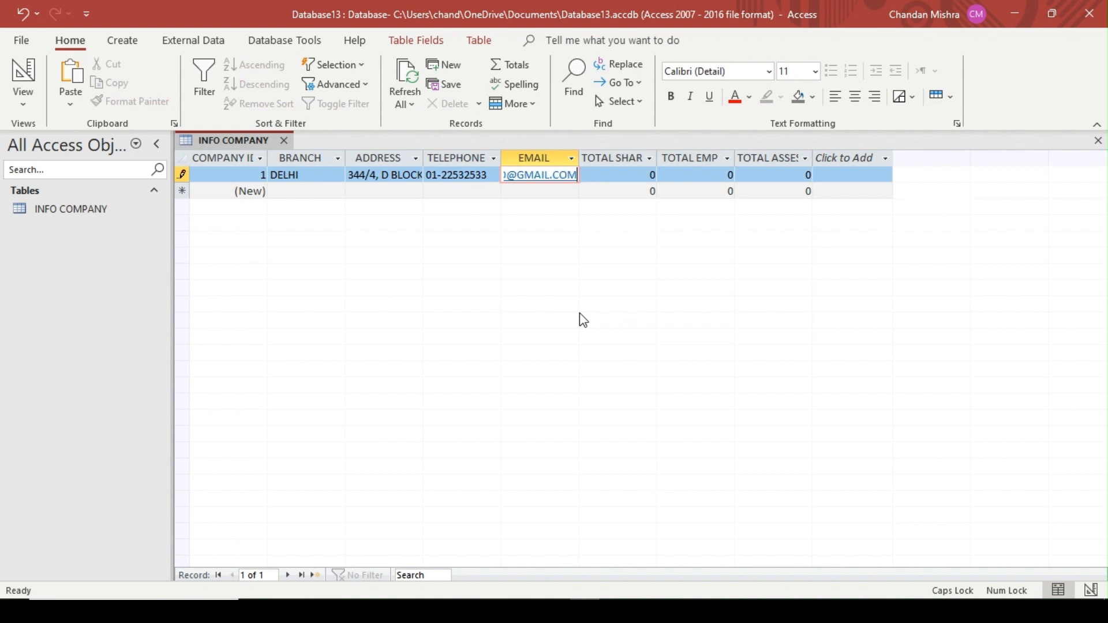
key(Tab)
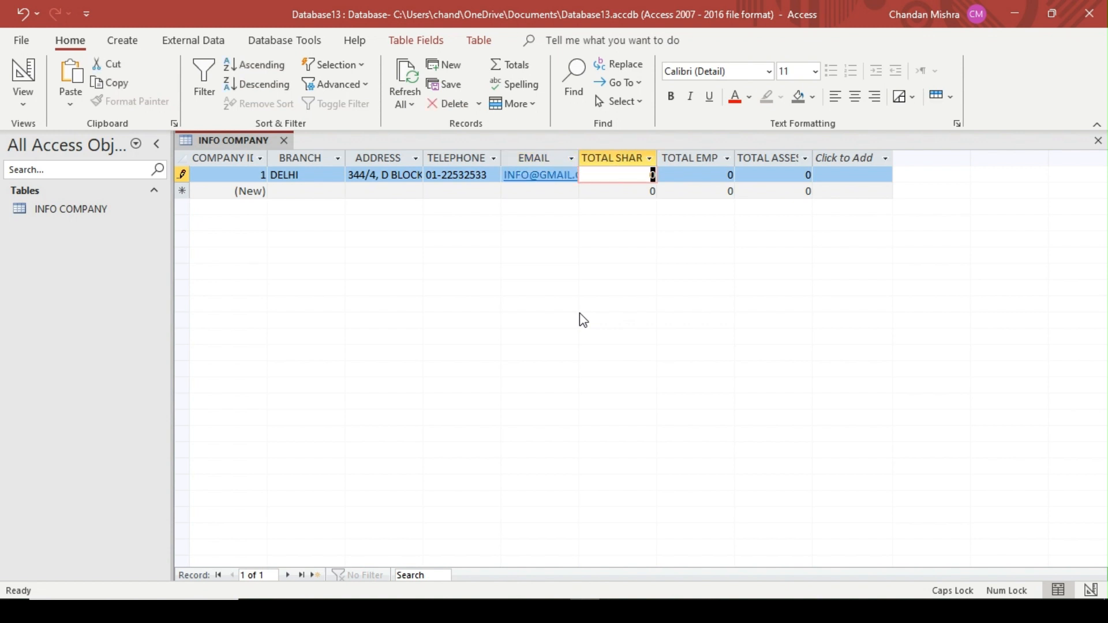
Complete the DELHI record with TOTAL SHARE 500000, TOTAL EMP 5000 and TOTAL ASSEST 5000000
text(500000)
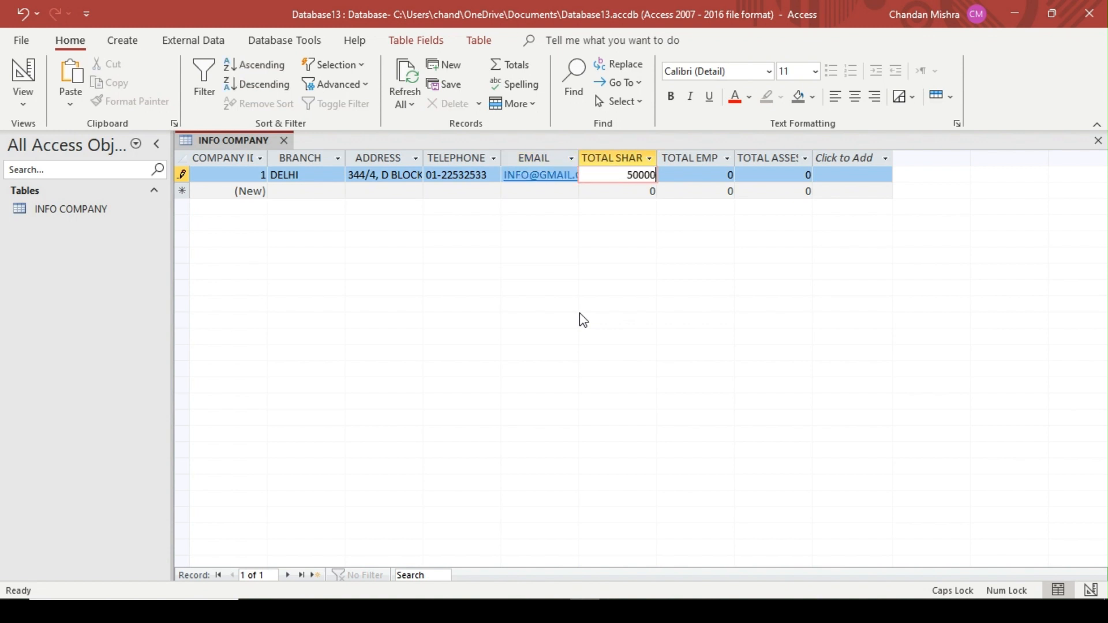
key(Tab)
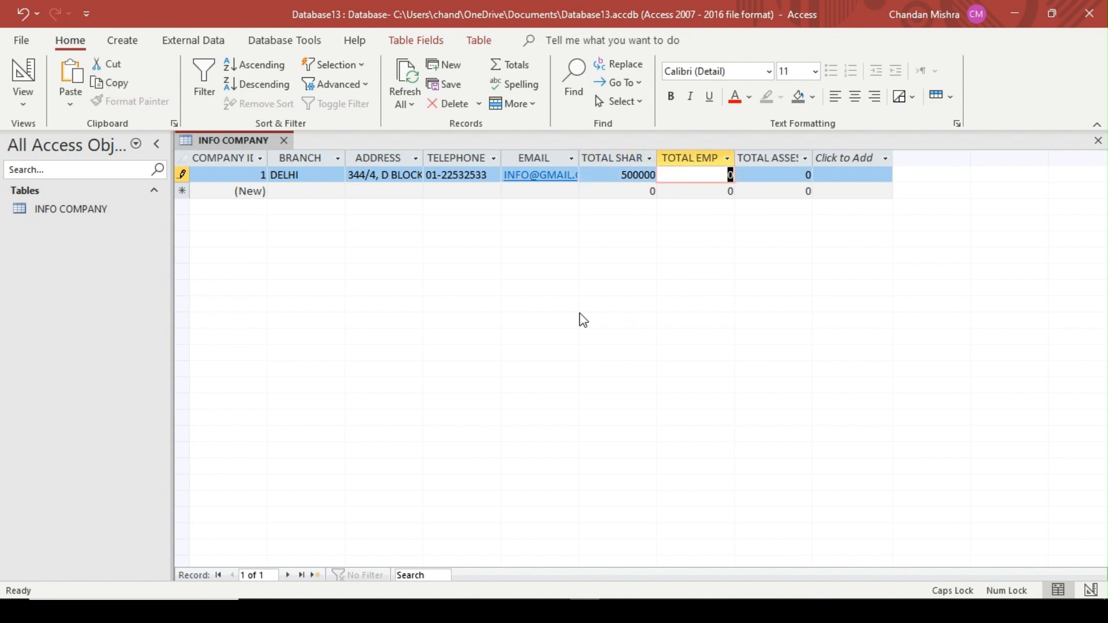
text(5000)
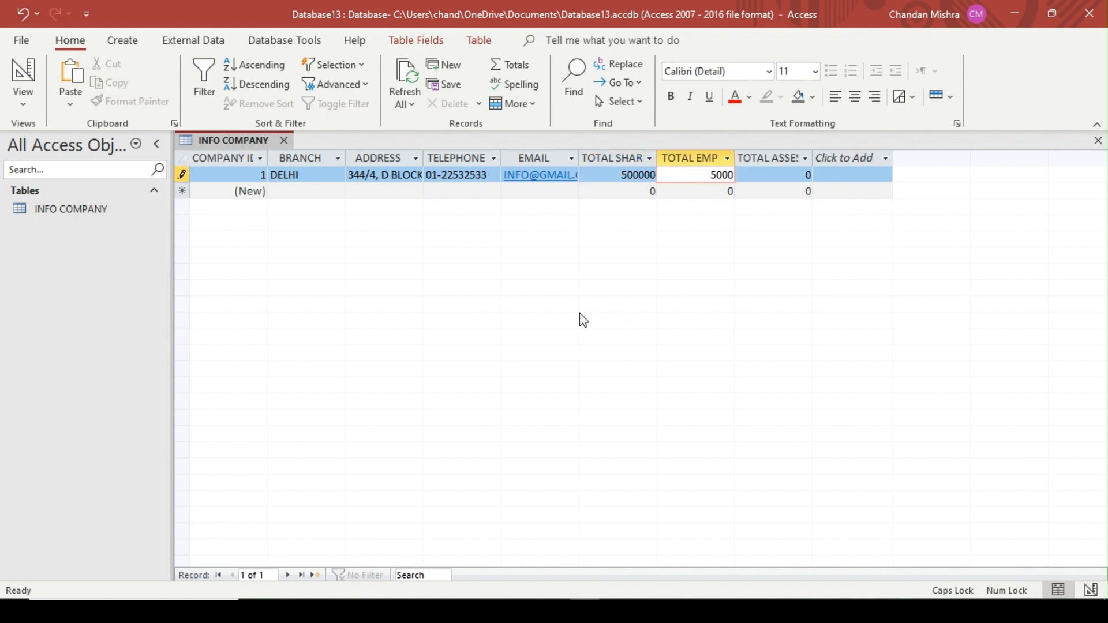
key(Tab)
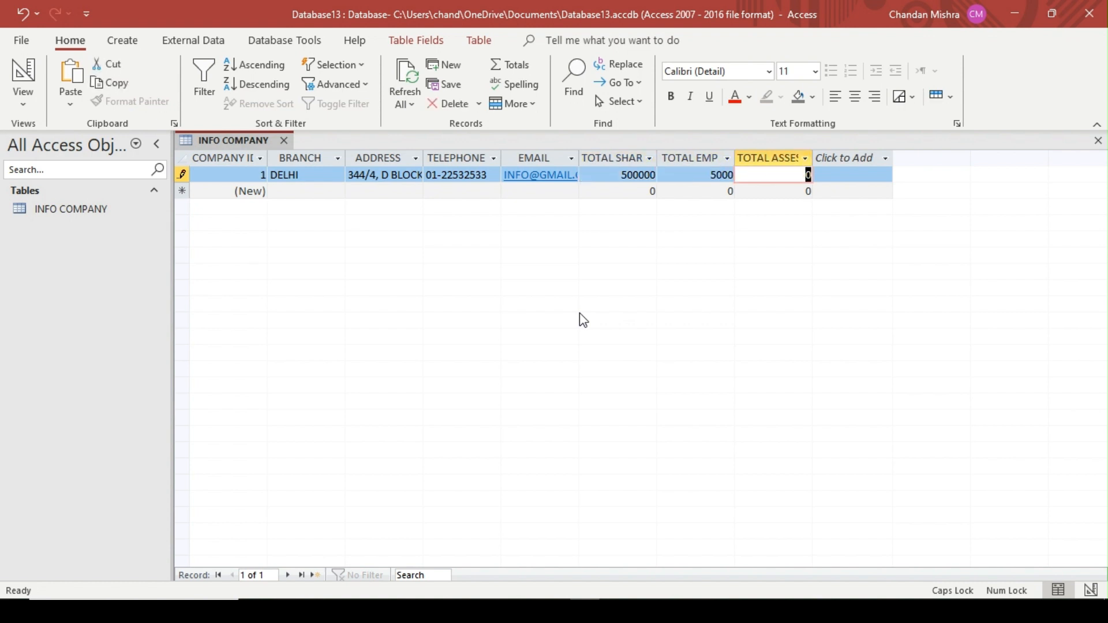
text(5)
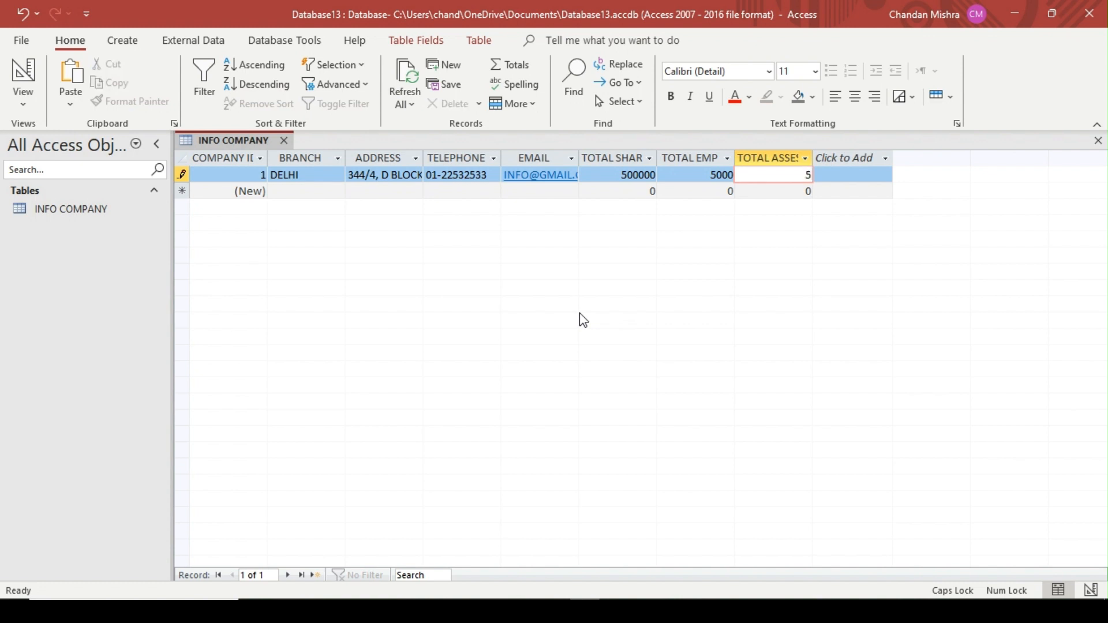
text(000000)
key(Tab)
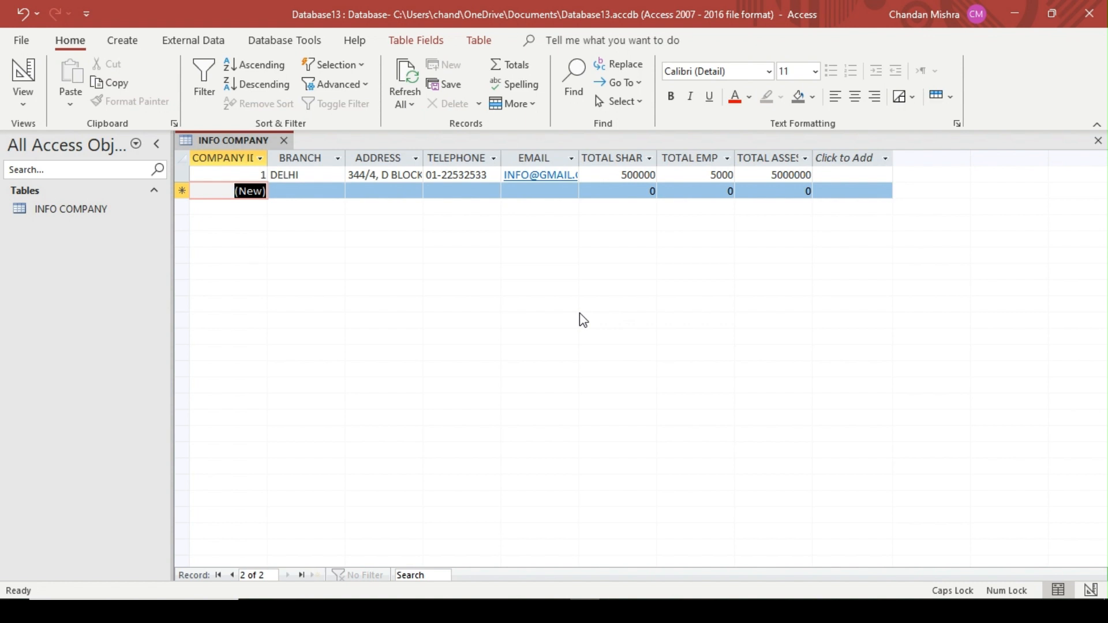
Fit the COMPANY ID column to its heading and start a second record with the branch MUMBAI and its street address
key(Tab)
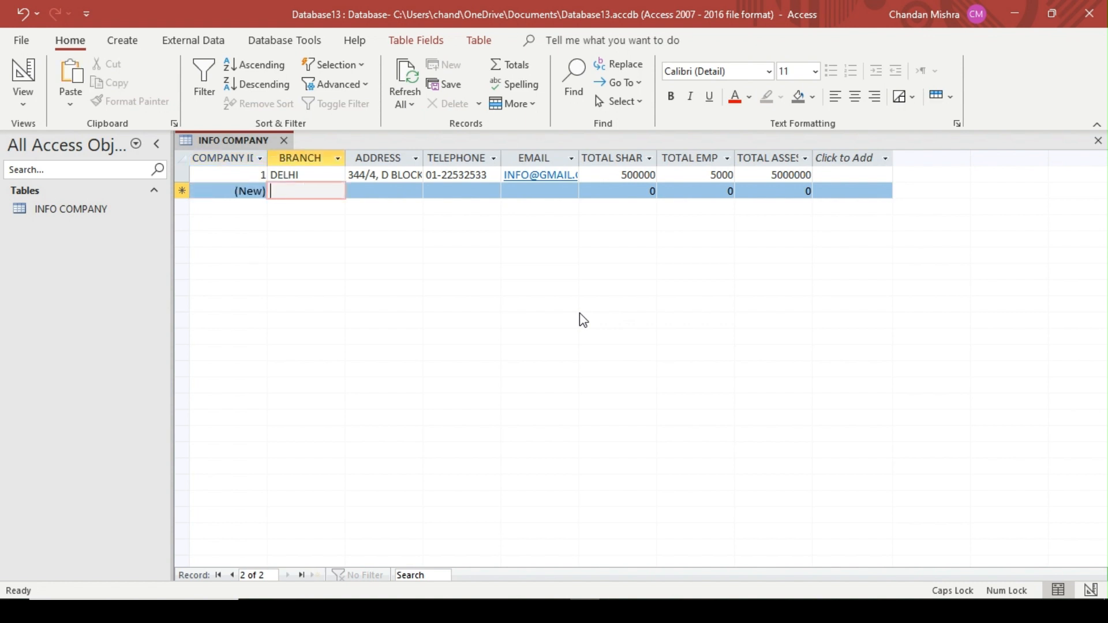
double_click(267, 158)
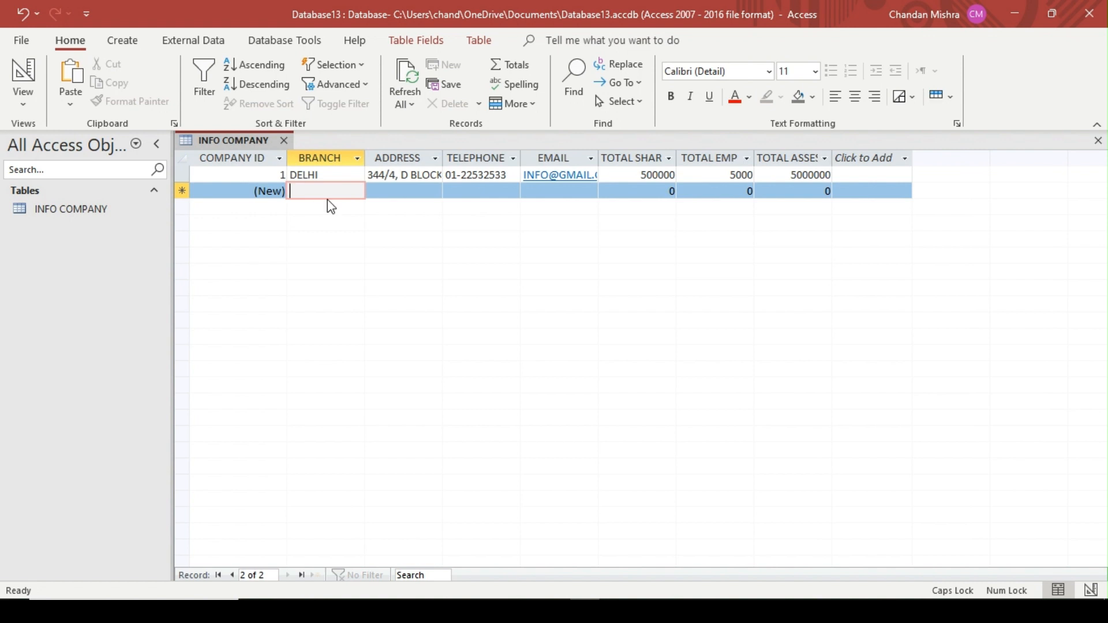
text(MUMBAI)
key(Tab)
text(5)
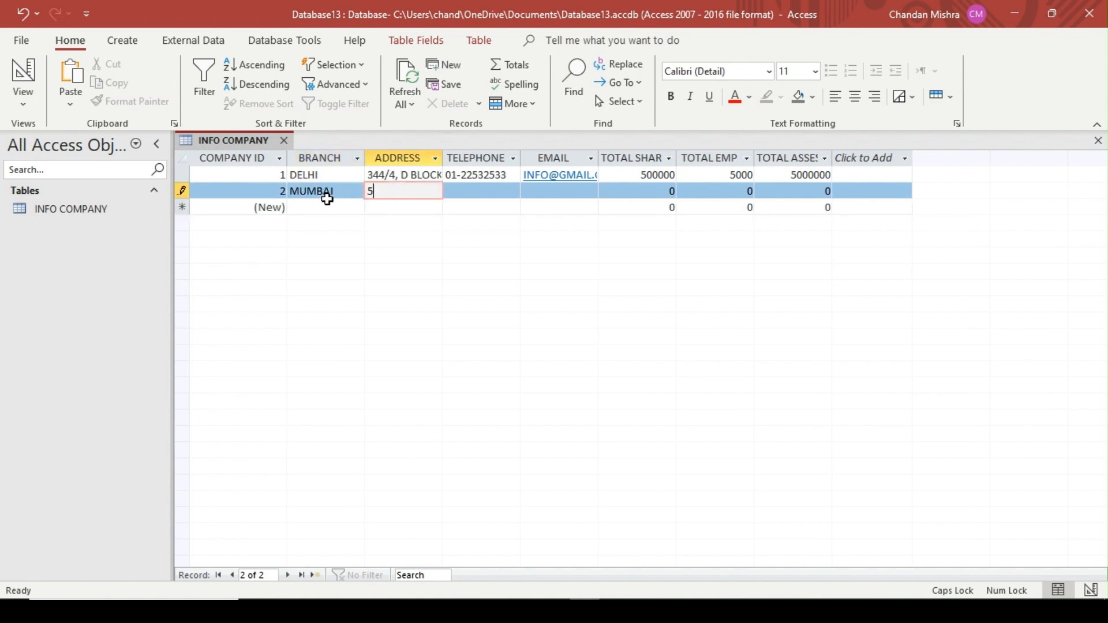
text(5/4 G BLOCK)
key(Tab)
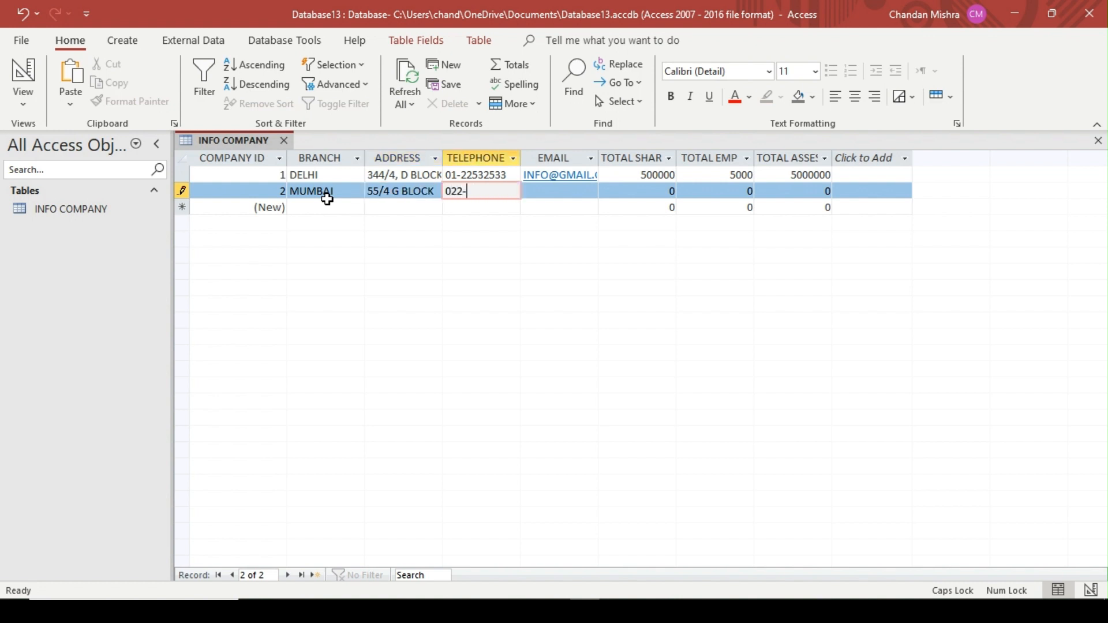
Enter the telephone number and e-mail address for the MUMBAI record
key(Tab)
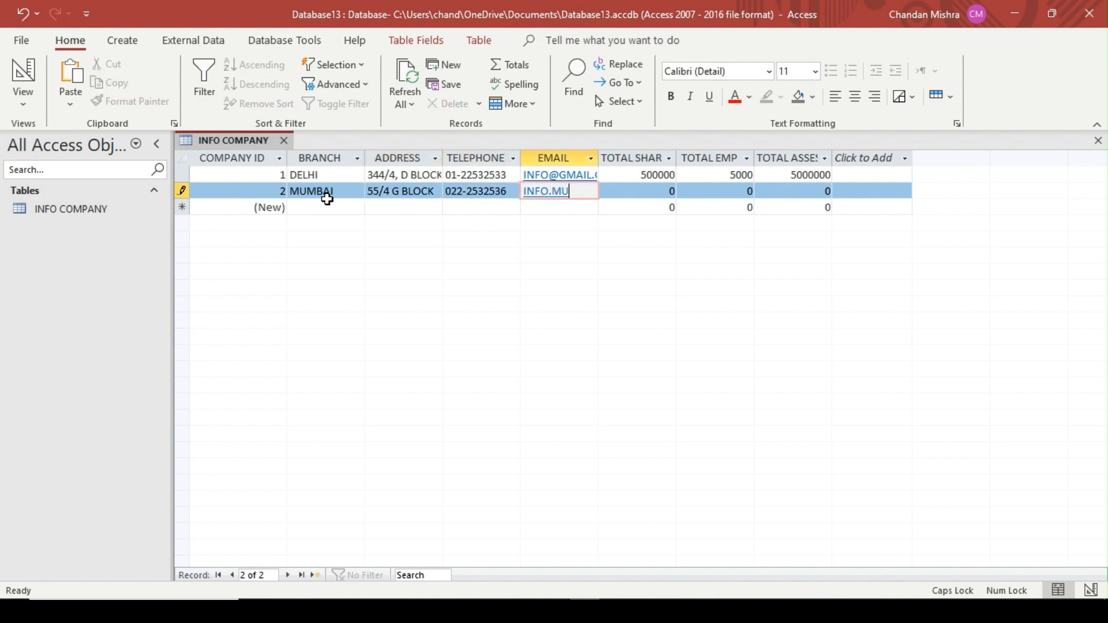
key(Tab)
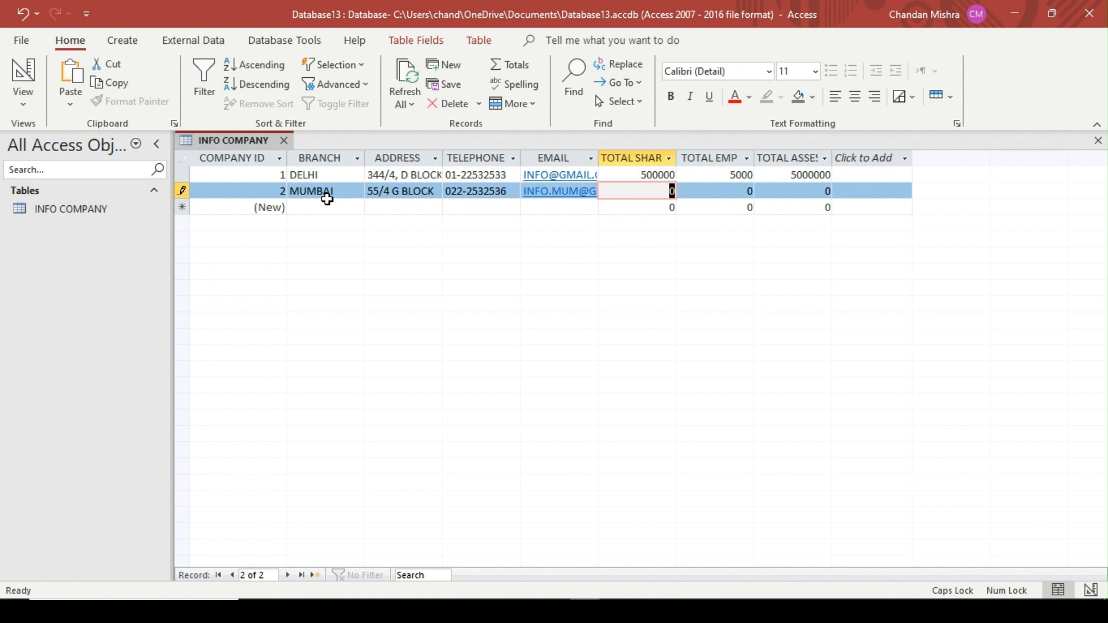
Widen the EMAIL, TOTAL SHARE, TOTAL EMP and TOTAL ASSEST columns so their headings and contents fit
drag(599, 158, 647, 158)
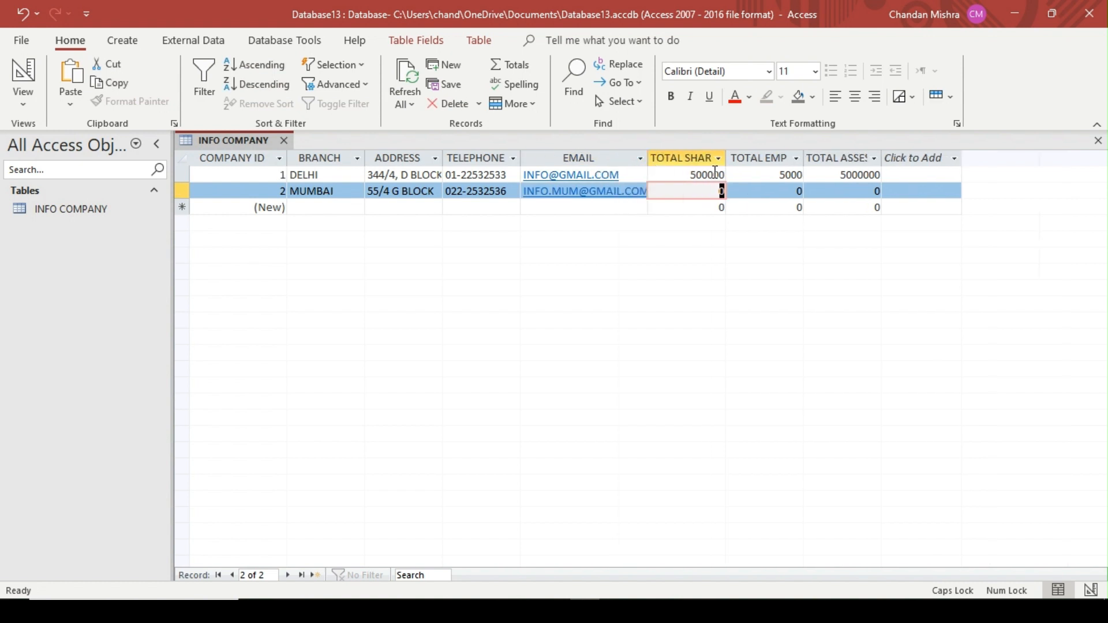
drag(749, 163, 745, 159)
drag(823, 158, 885, 158)
drag(962, 158, 1007, 159)
click(1011, 173)
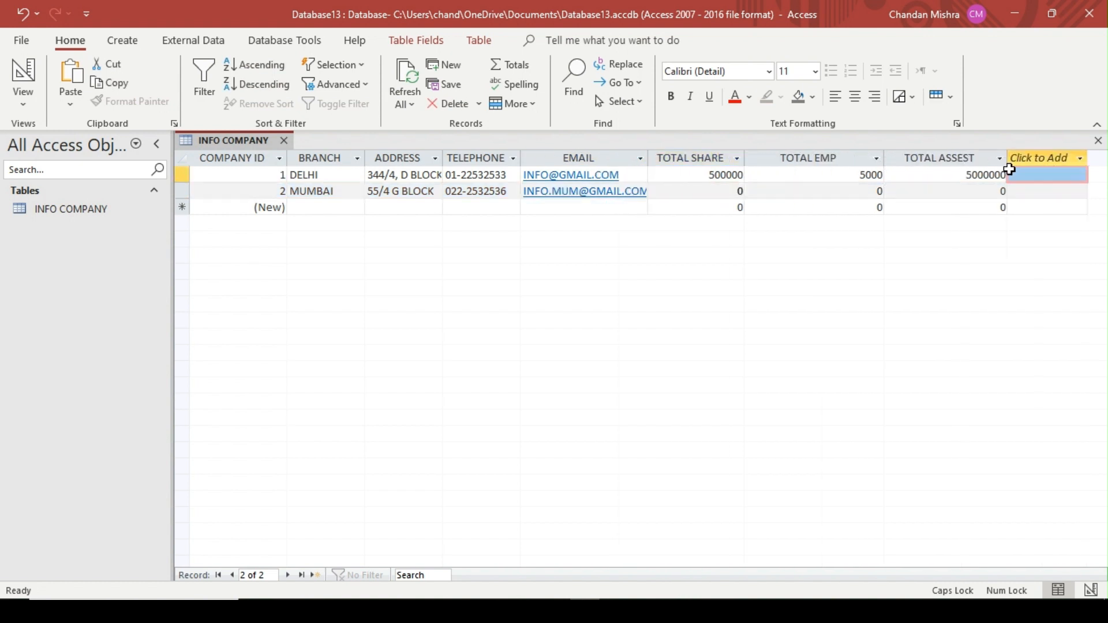
drag(887, 160, 850, 160)
Complete the MUMBAI record with TOTAL SHARE 25000, TOTAL EMP 3000 and TOTAL ASSEST 2500000
click(737, 191)
text(250000)
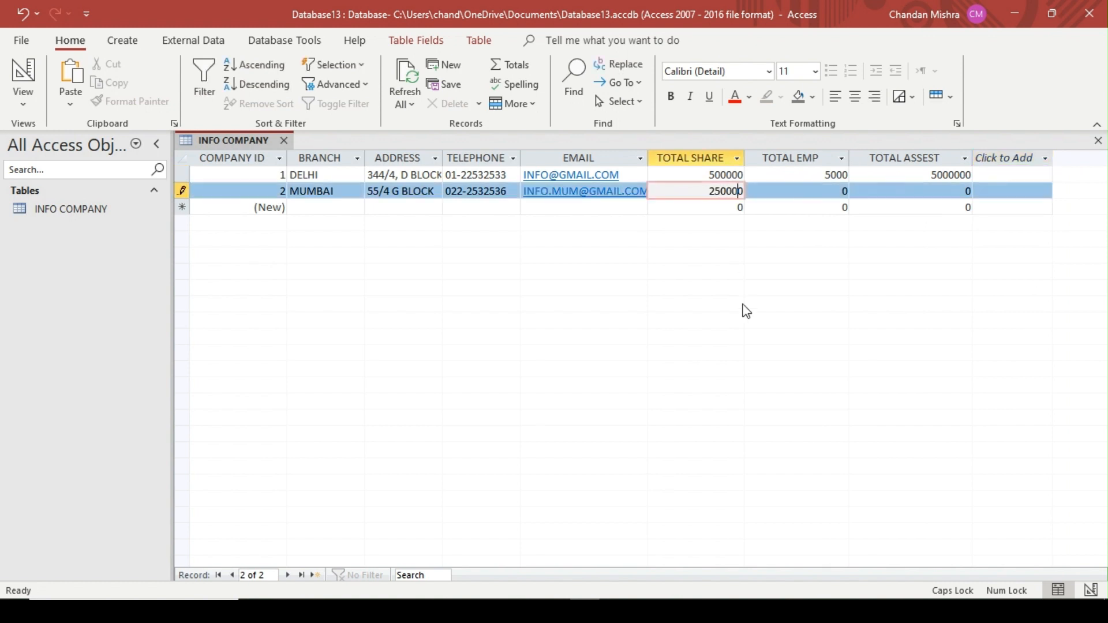
key(Delete)
key(Tab)
text(300)
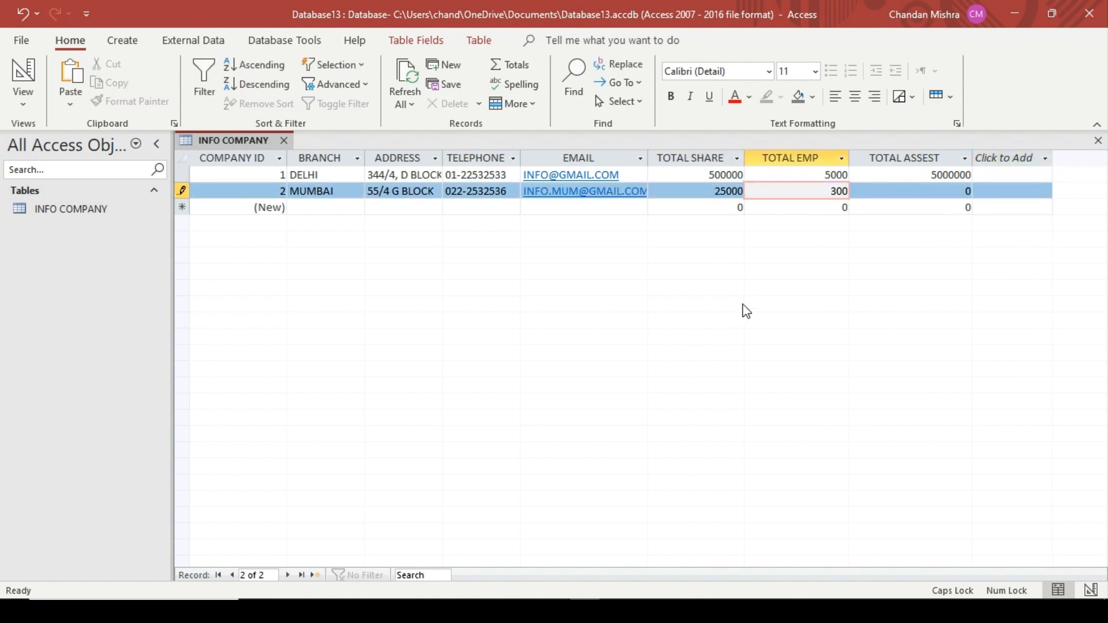
text(0)
key(Tab)
text(2500000)
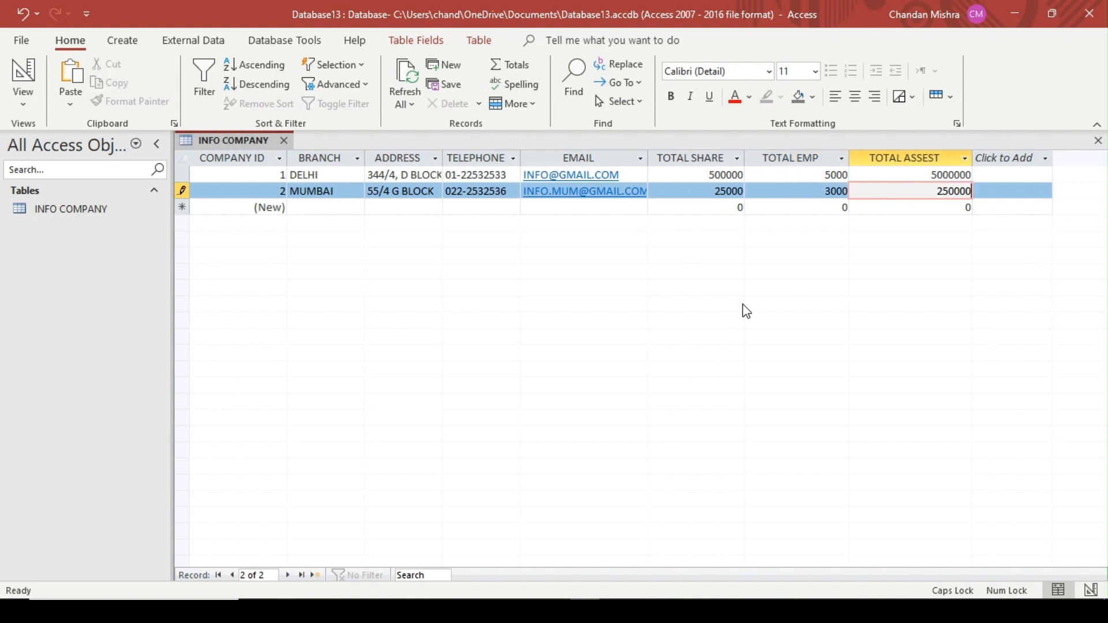
key(Tab)
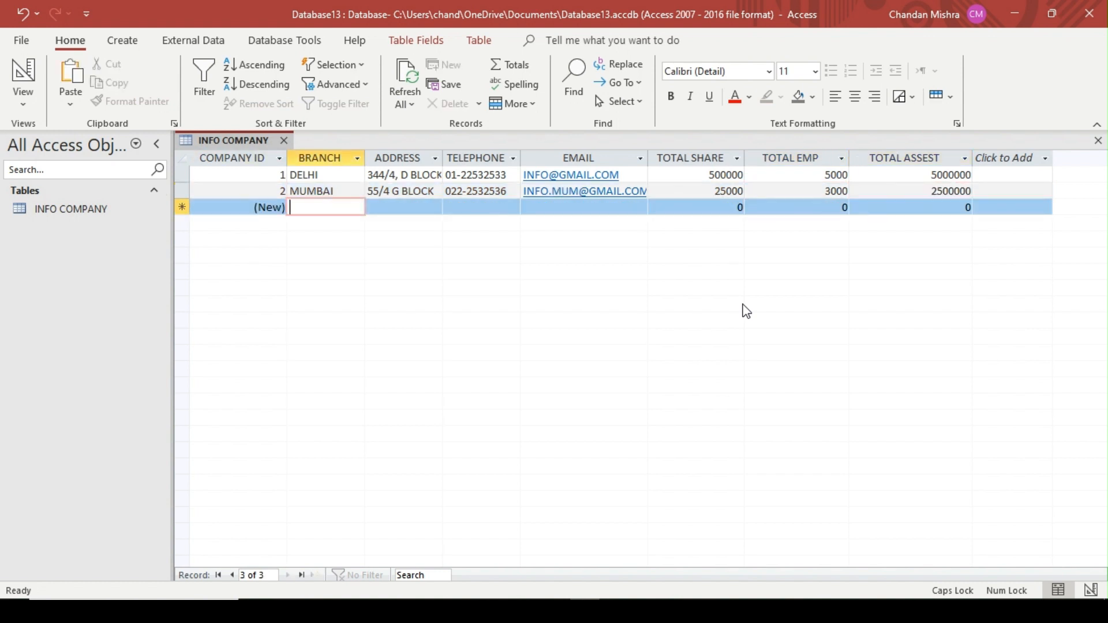
Start a third record with the branch BANGLORE and fill in its street address
text(BAN)
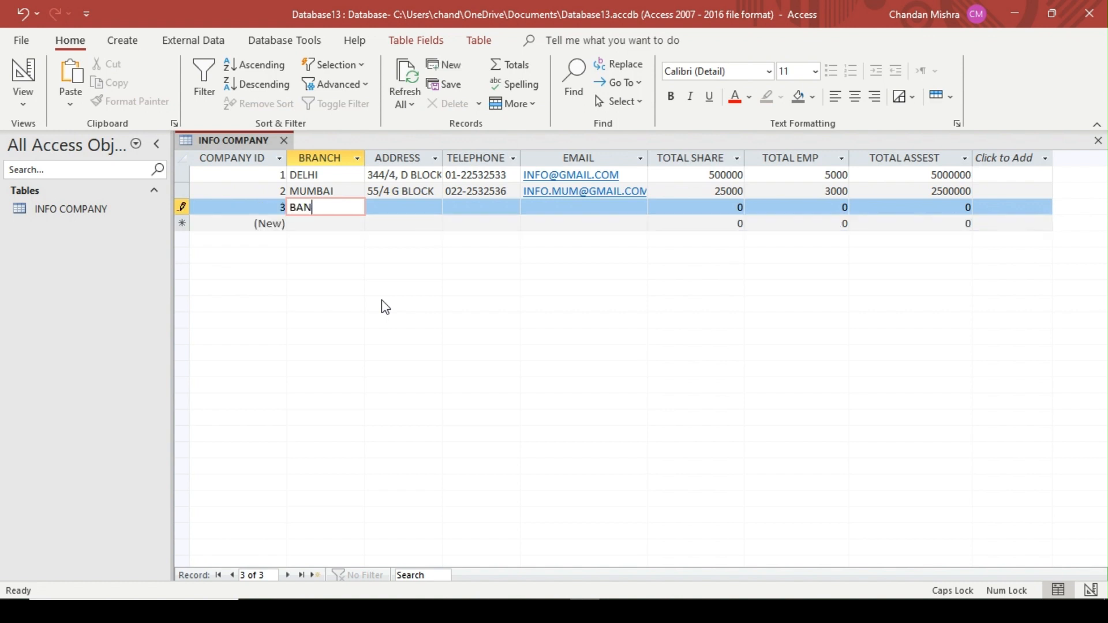
text(GLORE)
key(Tab)
text(6232)
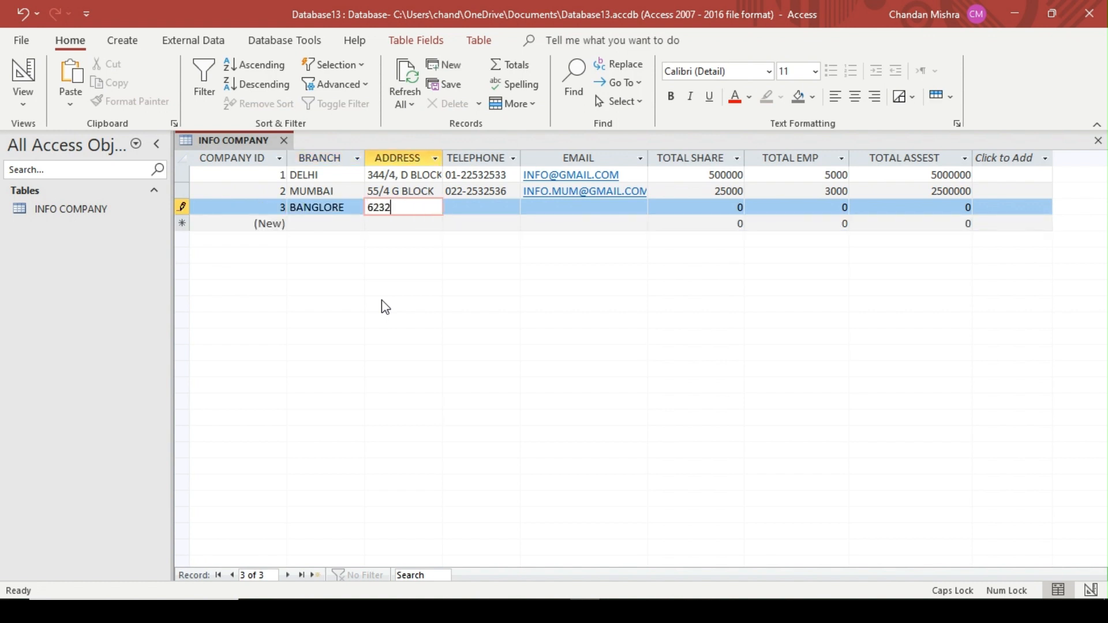
text(/3, F BLOCK)
key(Tab)
Enter the telephone number and e-mail address for the BANGLORE record
text(23115)
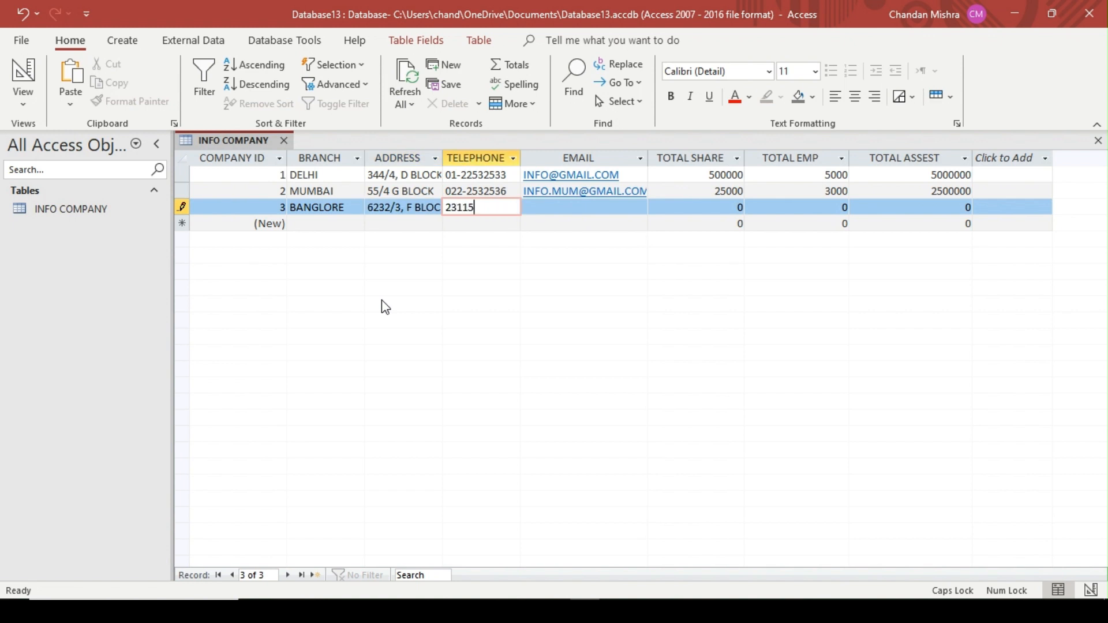
text(36)
key(Tab)
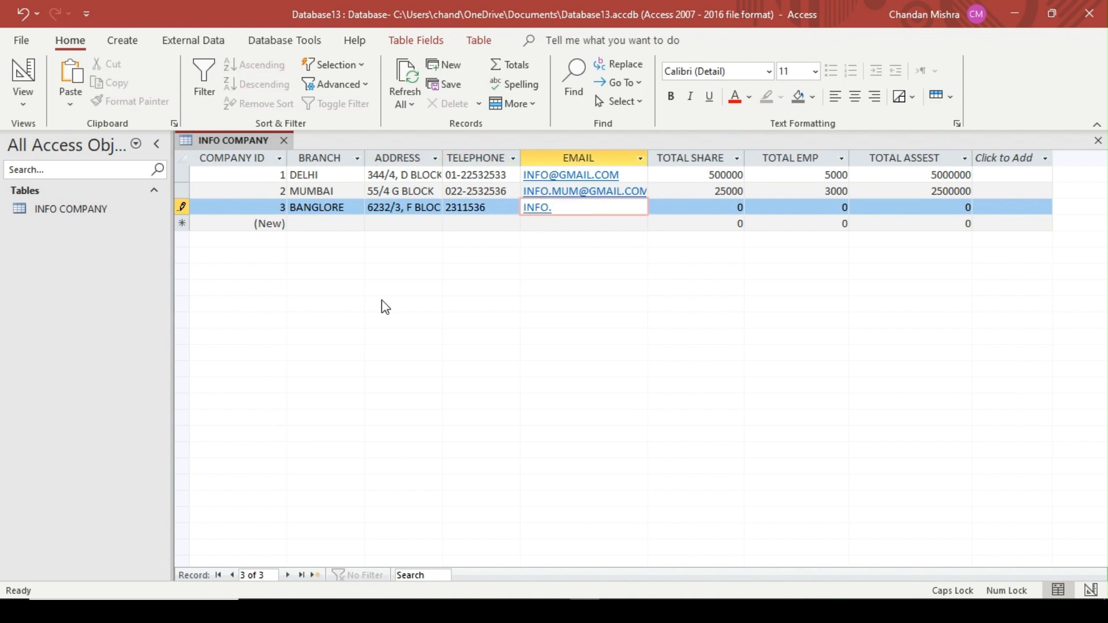
key(Tab)
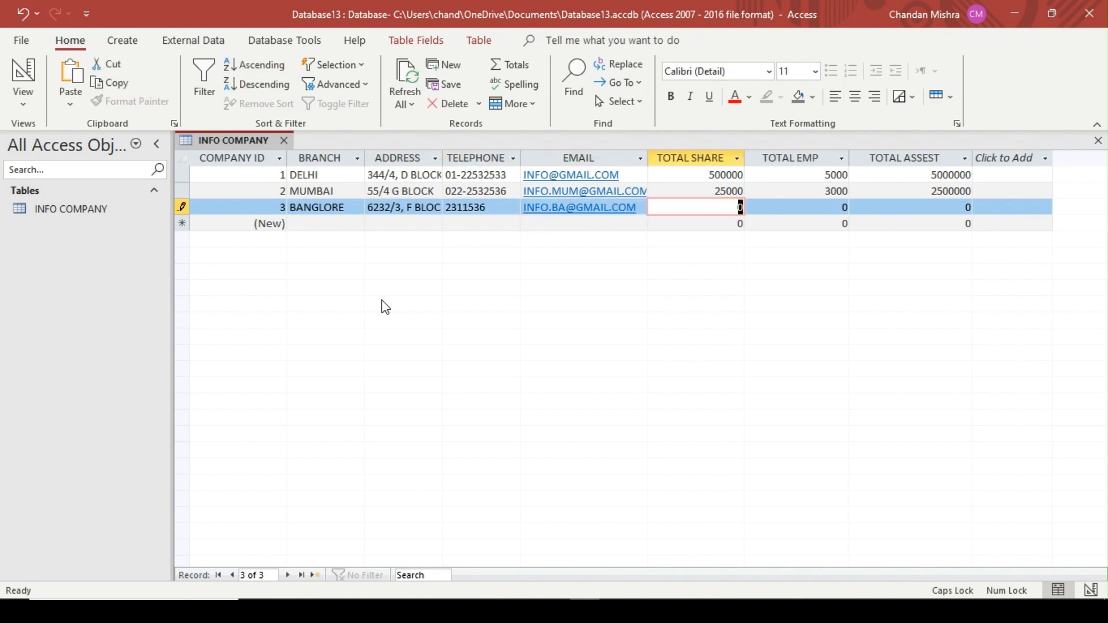
Complete the BANGLORE record with TOTAL SHARE 23263, TOTAL EMP 400 and TOTAL ASSEST 5000000
text(23263)
key(Tab)
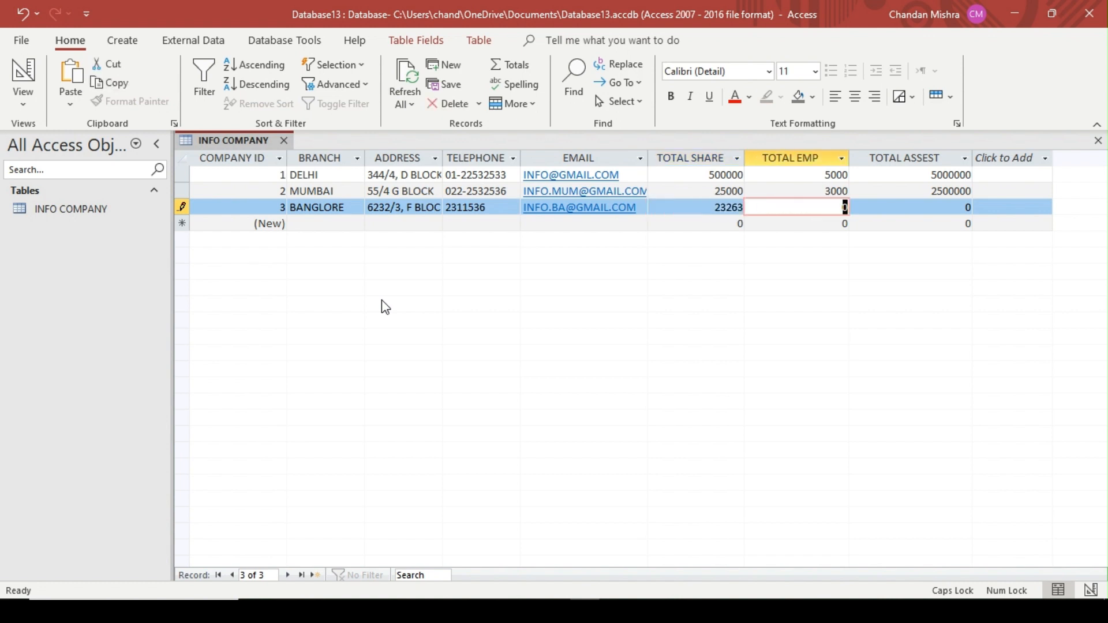
text(400)
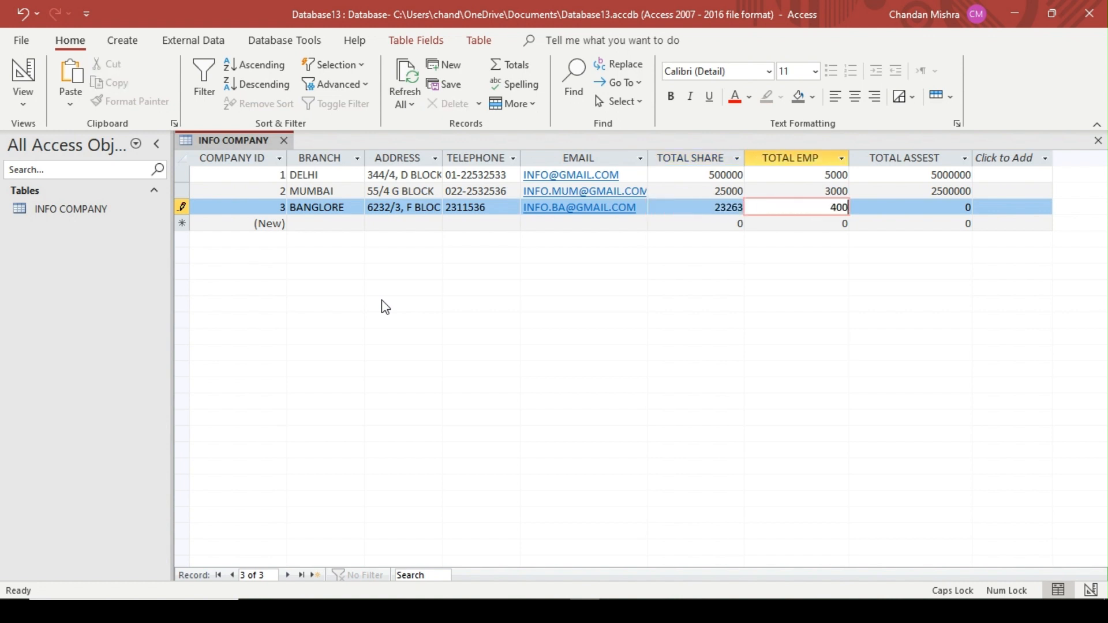
key(Tab)
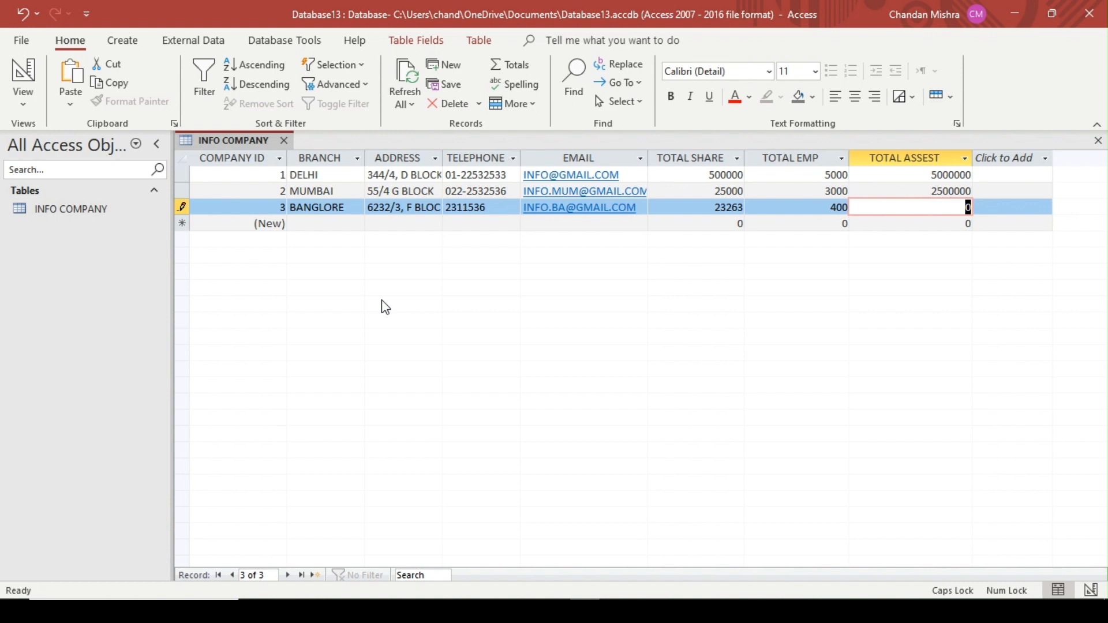
text(5000000)
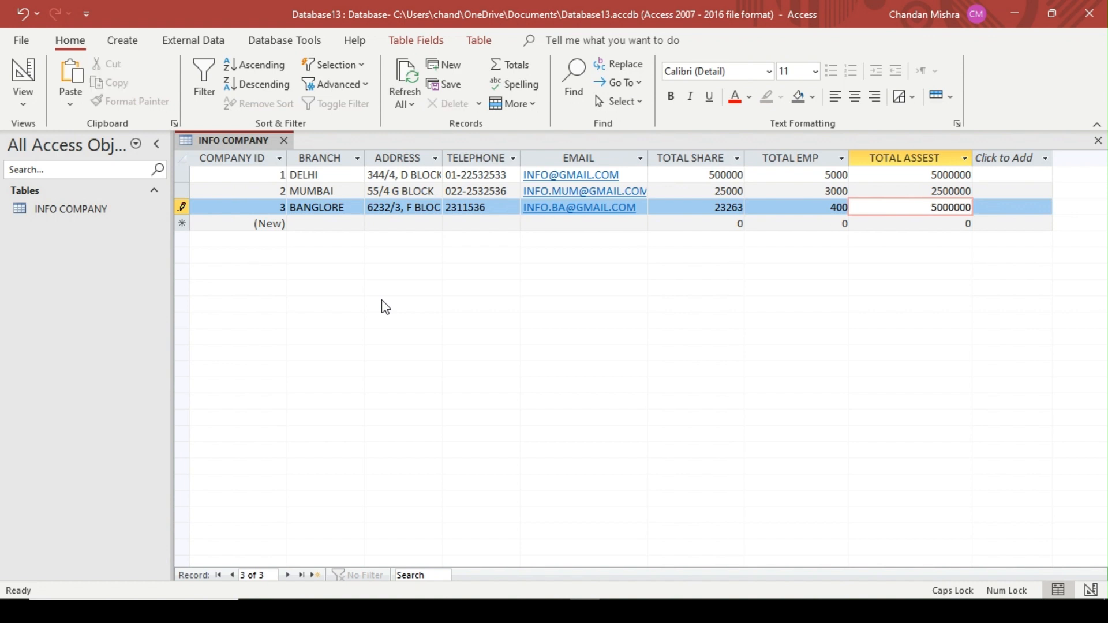
key(Tab)
key(Tab)
Start a fourth record with the branch CHENNAI and fill in its street address
text(CH)
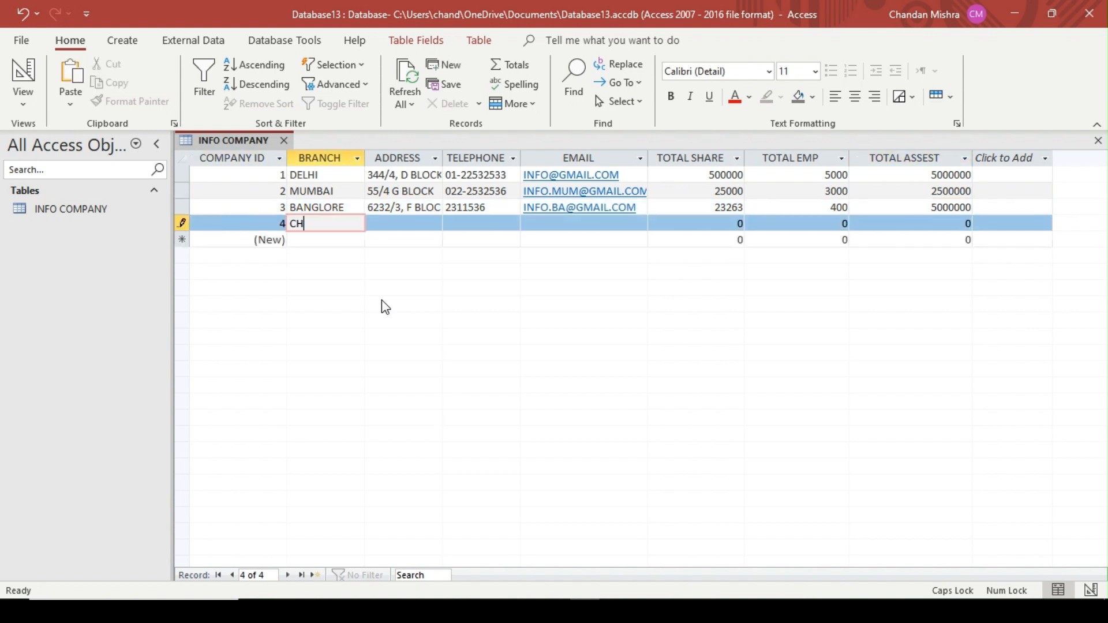
text(ENNAI)
key(Tab)
text(23632)
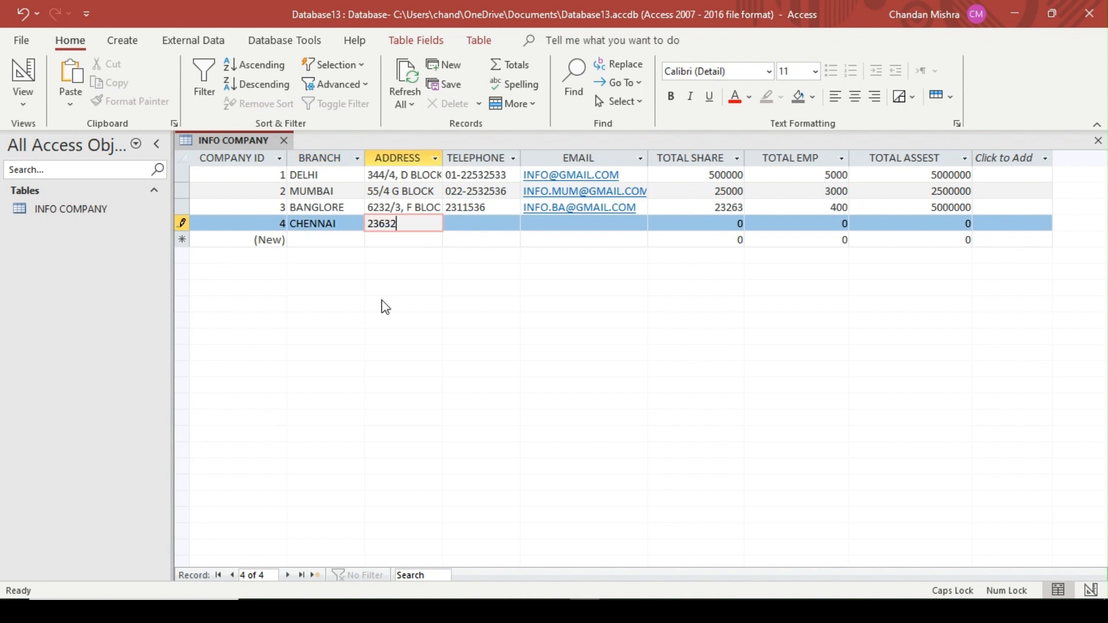
text(/)
text(, 6)
key(Tab)
Enter the telephone number and e-mail address for the CHENNAI record
text(232536)
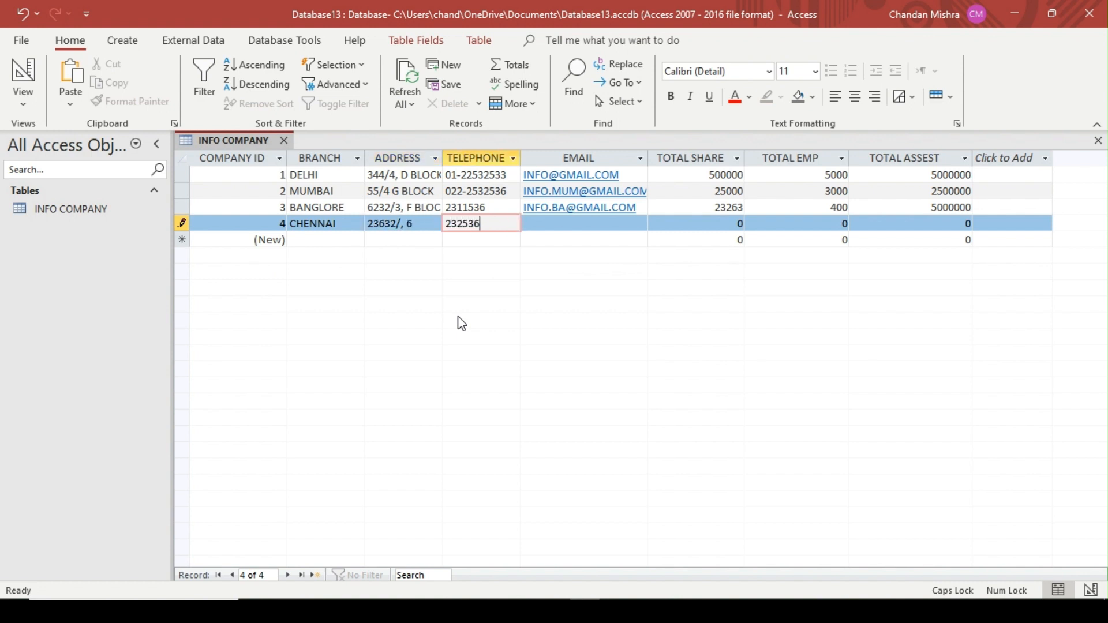
key(Tab)
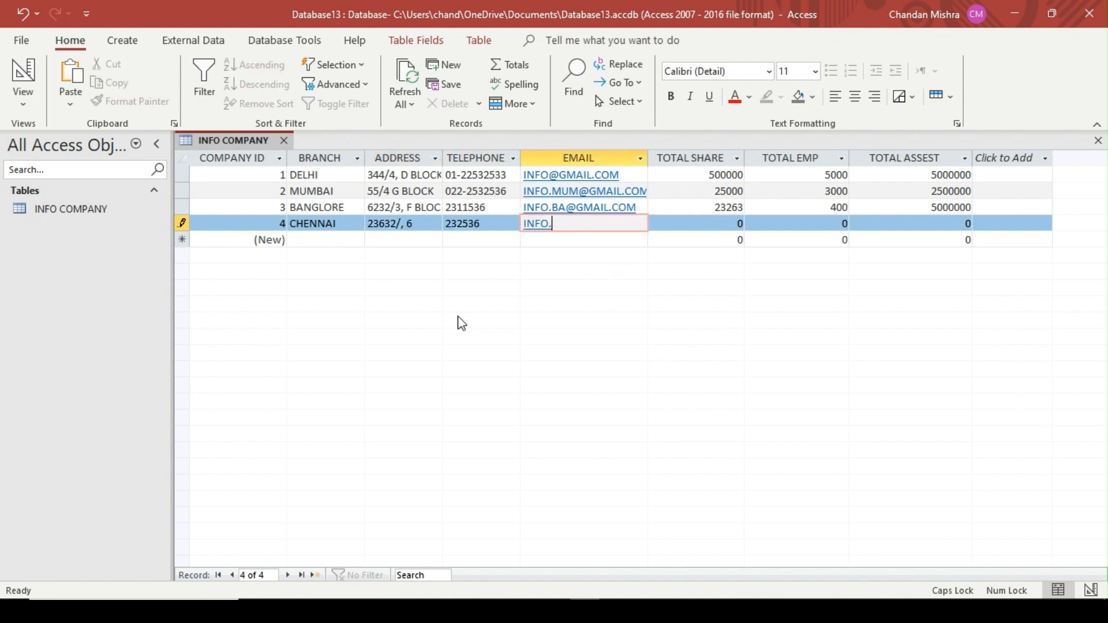
key(Tab)
Complete the CHENNAI record with TOTAL SHARE 23632, TOTAL EMP 200 and TOTAL ASSEST 80000
text(236323)
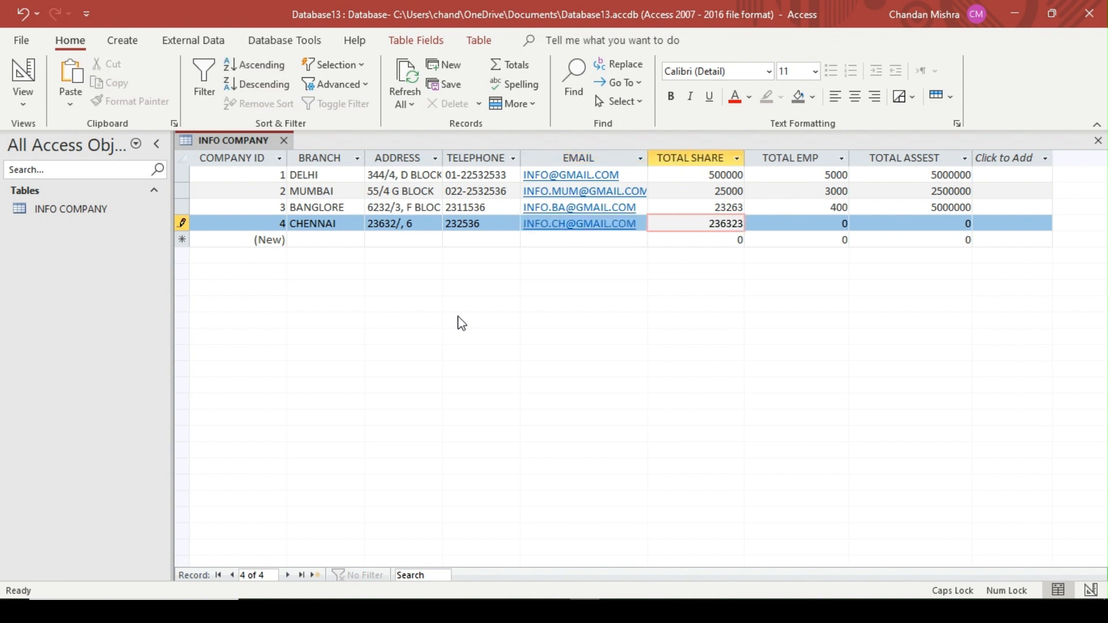
key(BackSpace)
key(Tab)
text(200)
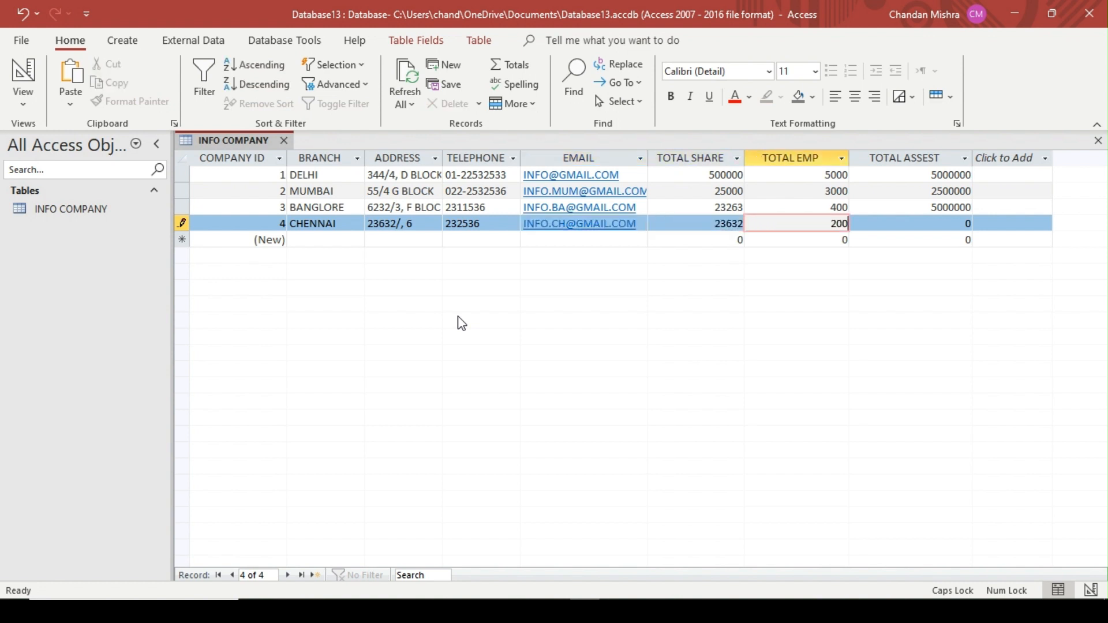
key(Tab)
text(80000)
key(Tab)
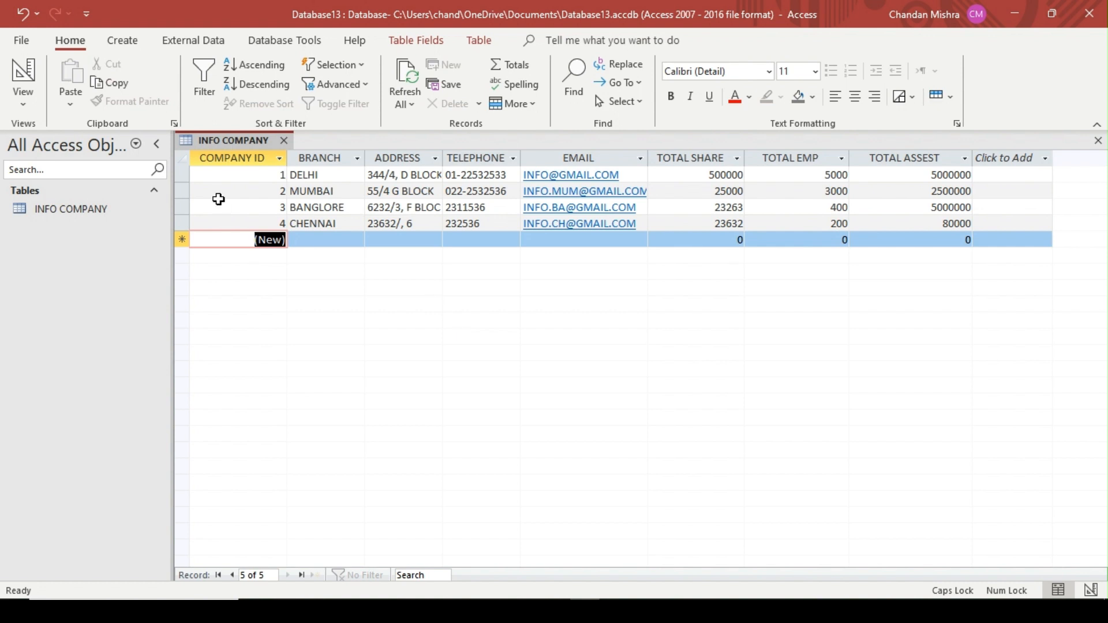
Create a second table in the database and save it as EMPLOYEES DETAILS
click(123, 39)
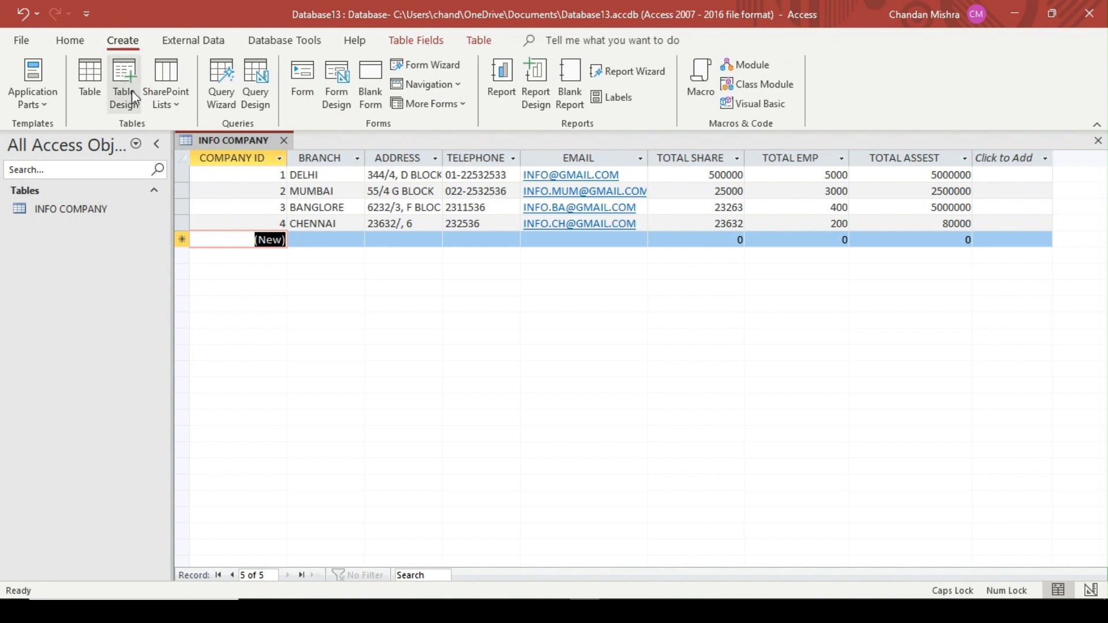
click(89, 81)
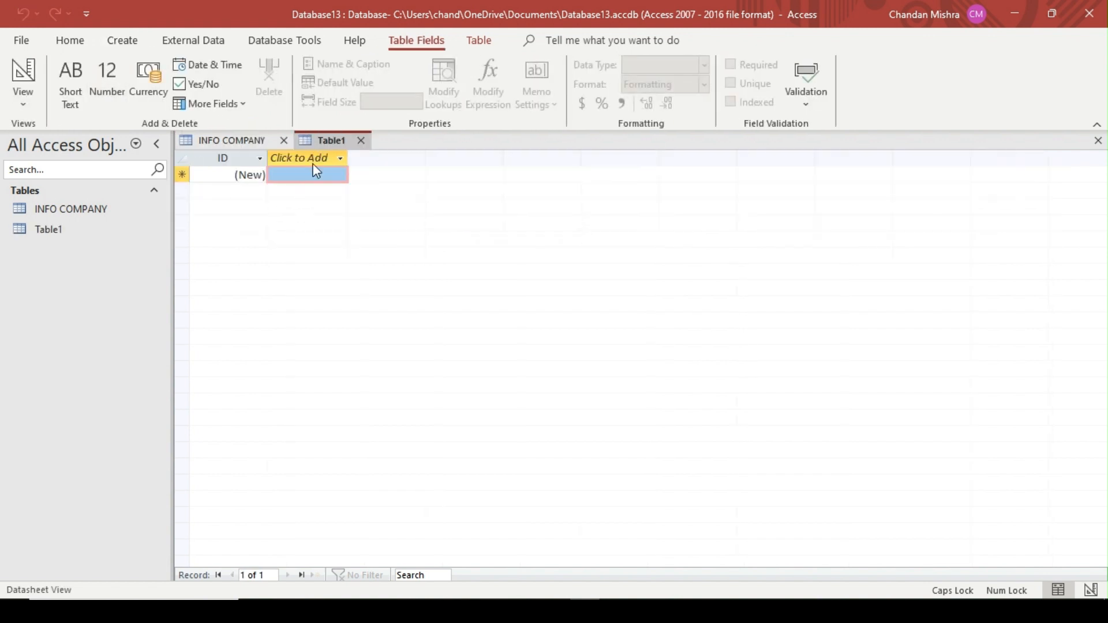
right_click(339, 148)
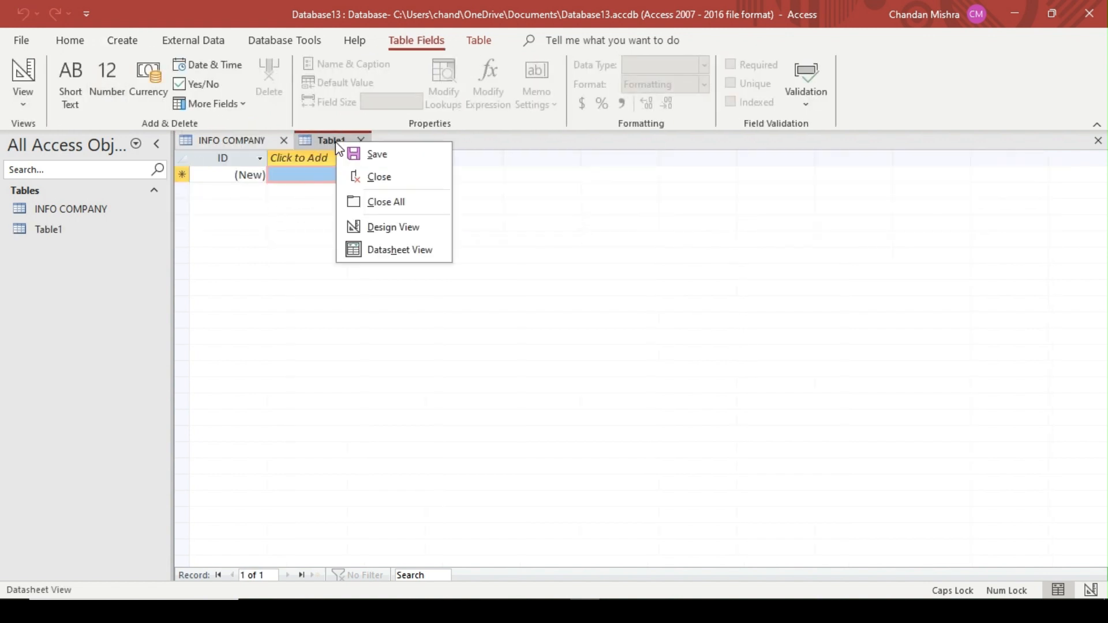
click(375, 154)
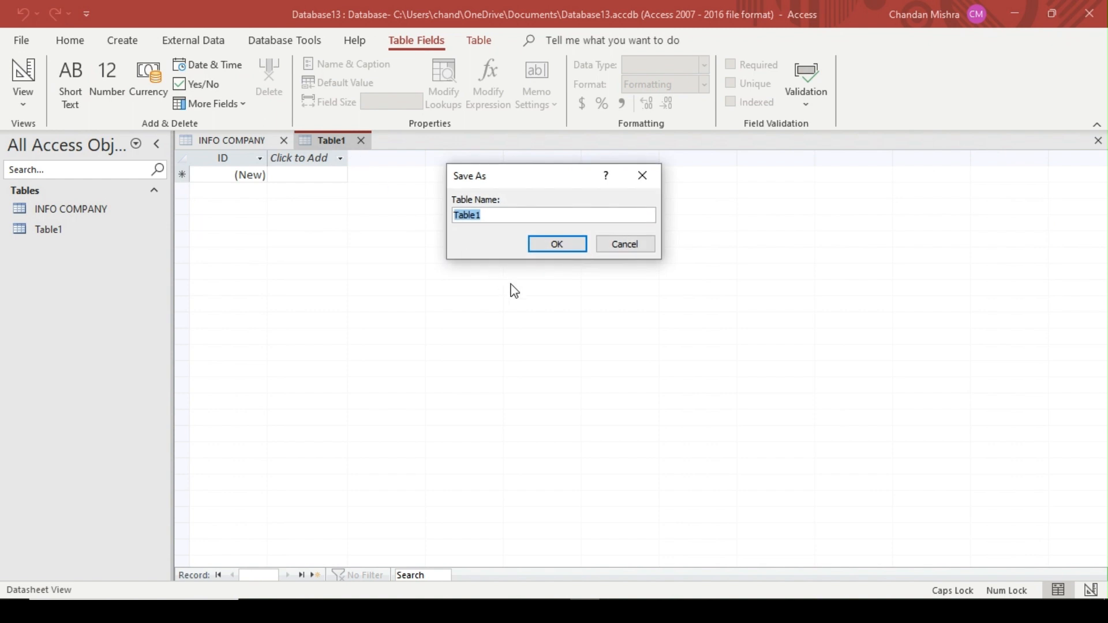
text(EMPLOYEES DETAILS)
key(Return)
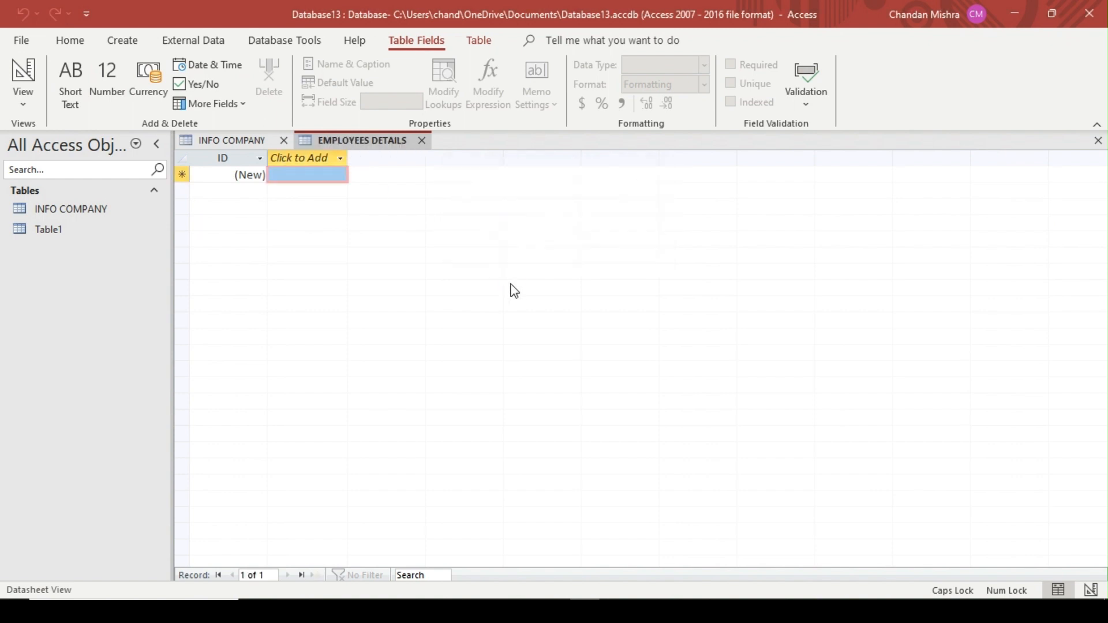
Open the EMPLOYEES DETAILS table in Design View and rename its ID field to EMP ID, keeping the AutoNumber type
right_click(390, 150)
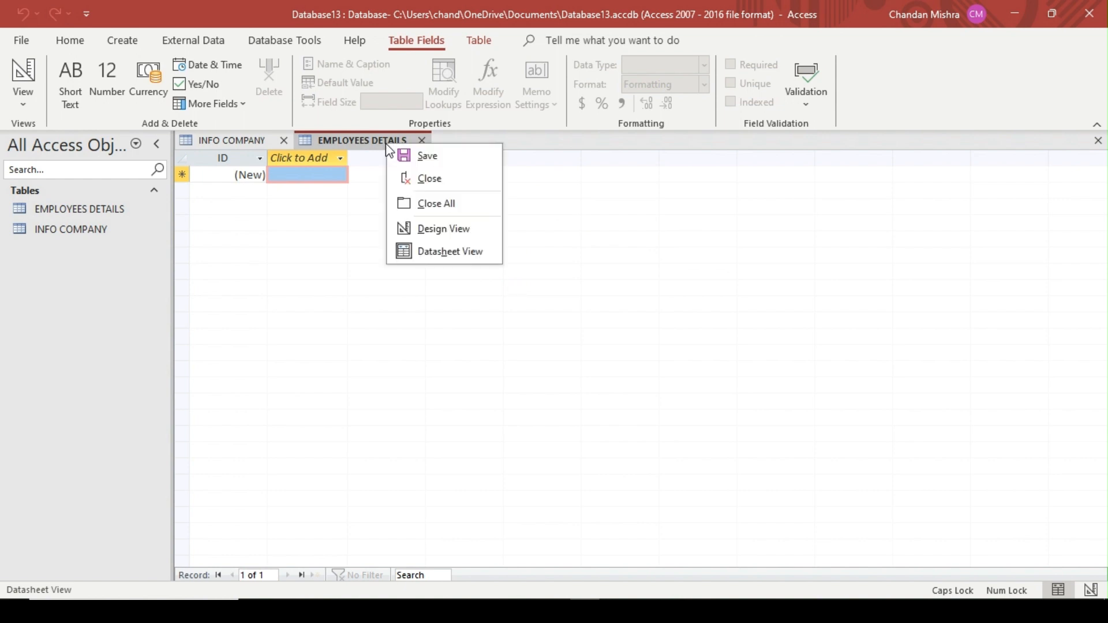
click(477, 233)
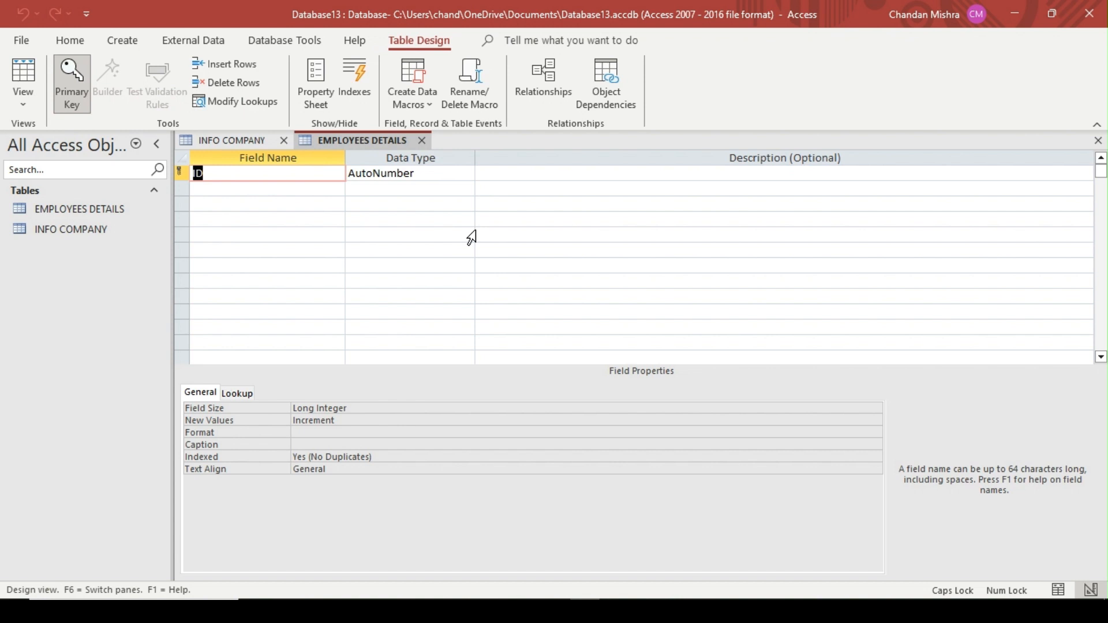
text(EMP ID)
key(Tab)
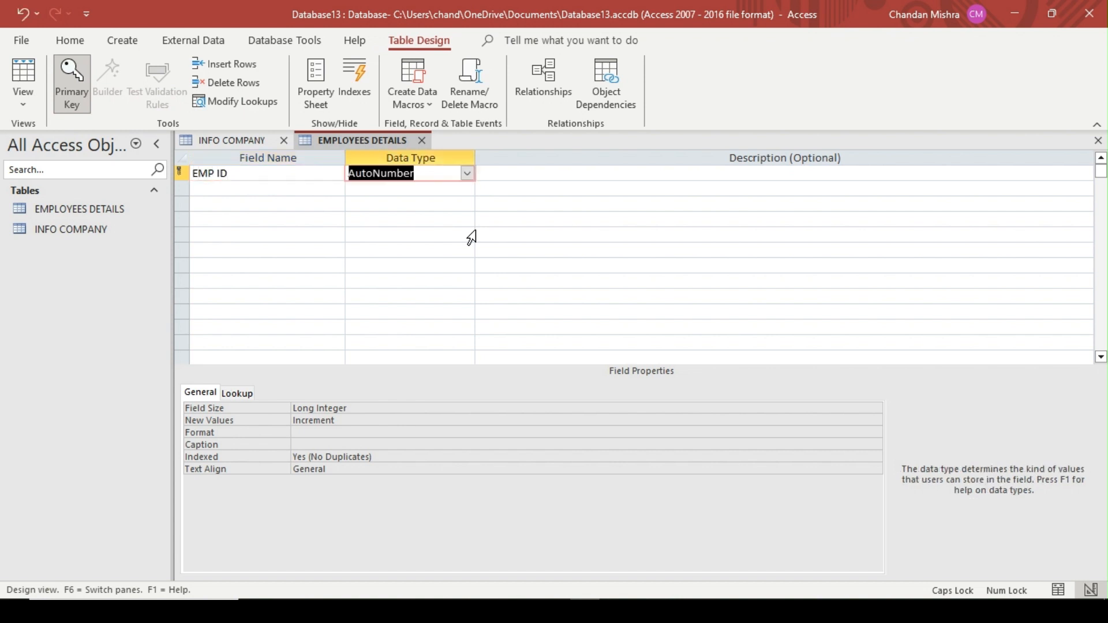
key(Tab)
key(Tab)
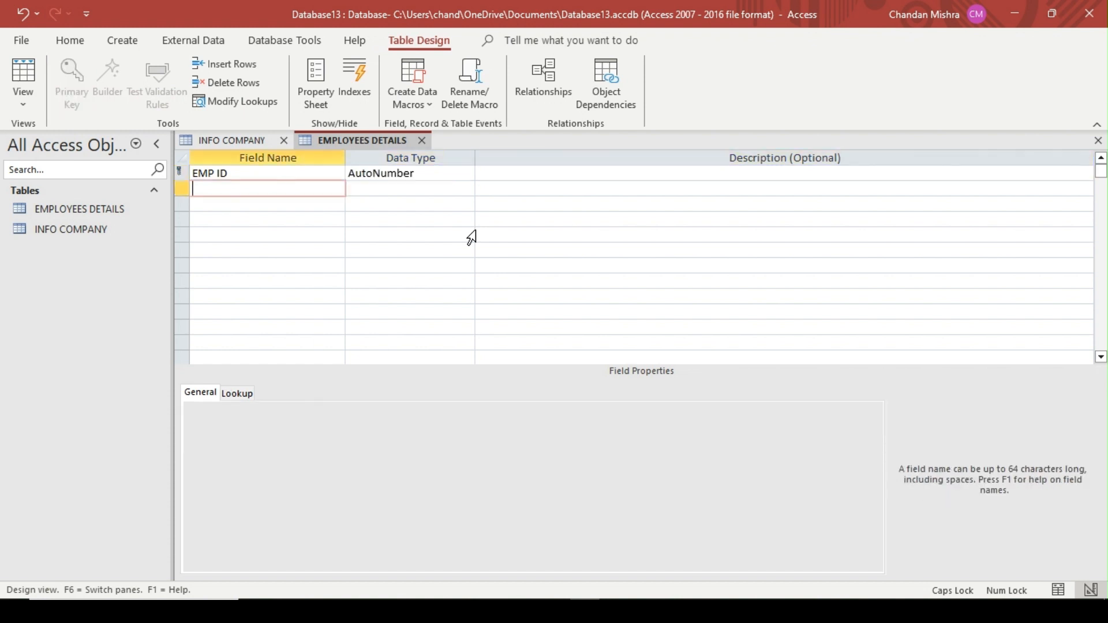
Add a COMPANY ID field with the Number data type and check it against the INFO COMPANY table's records
text(COMPANY ID)
key(Tab)
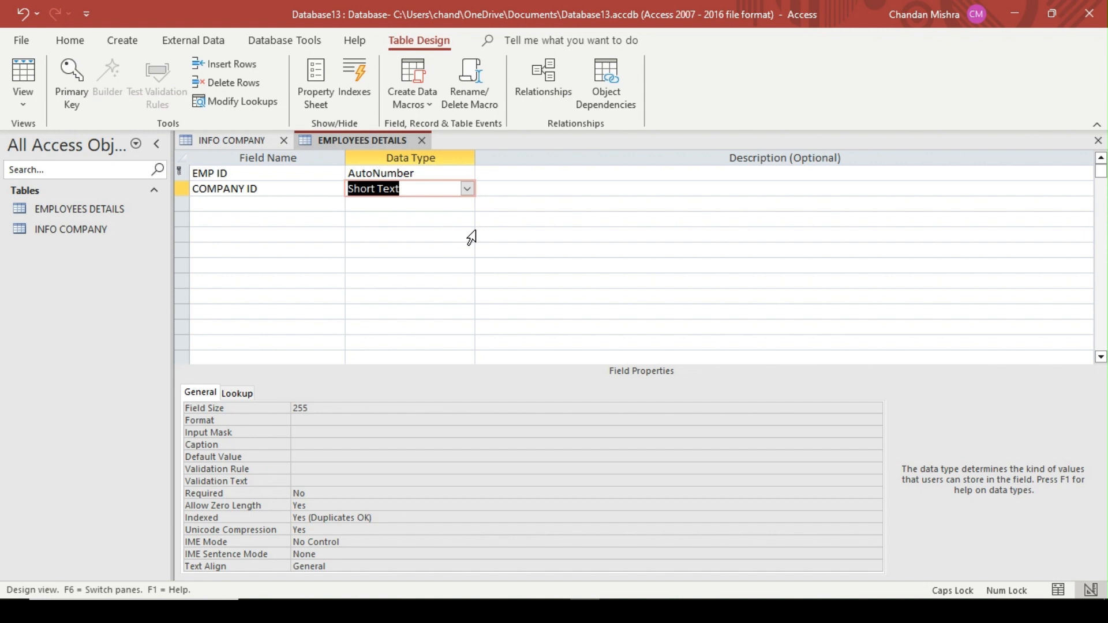
text(N)
key(Tab)
key(Tab)
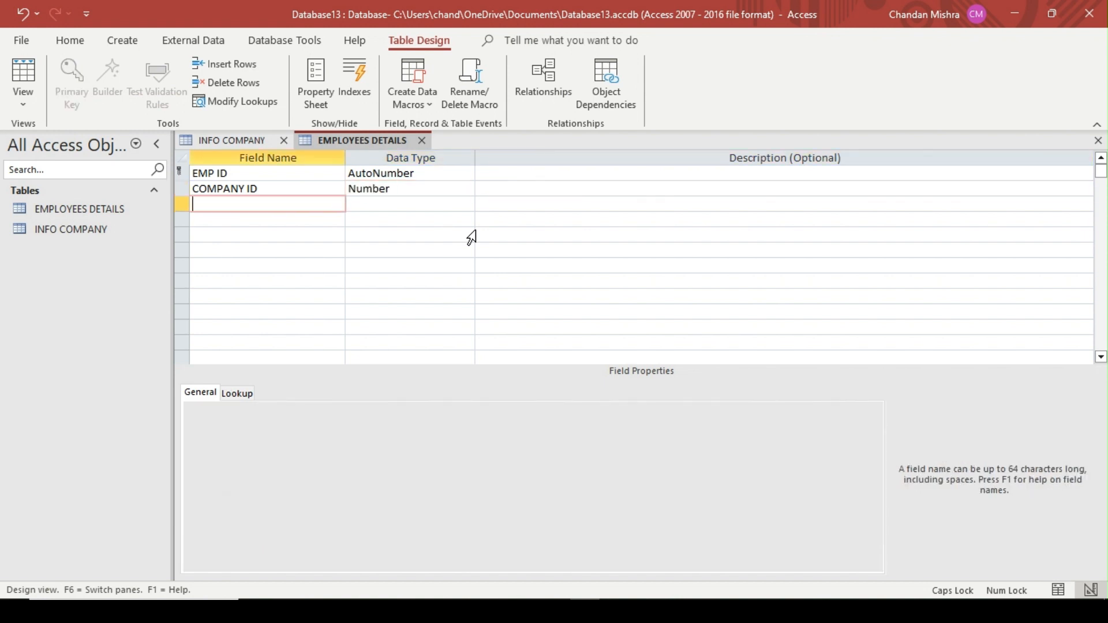
click(229, 140)
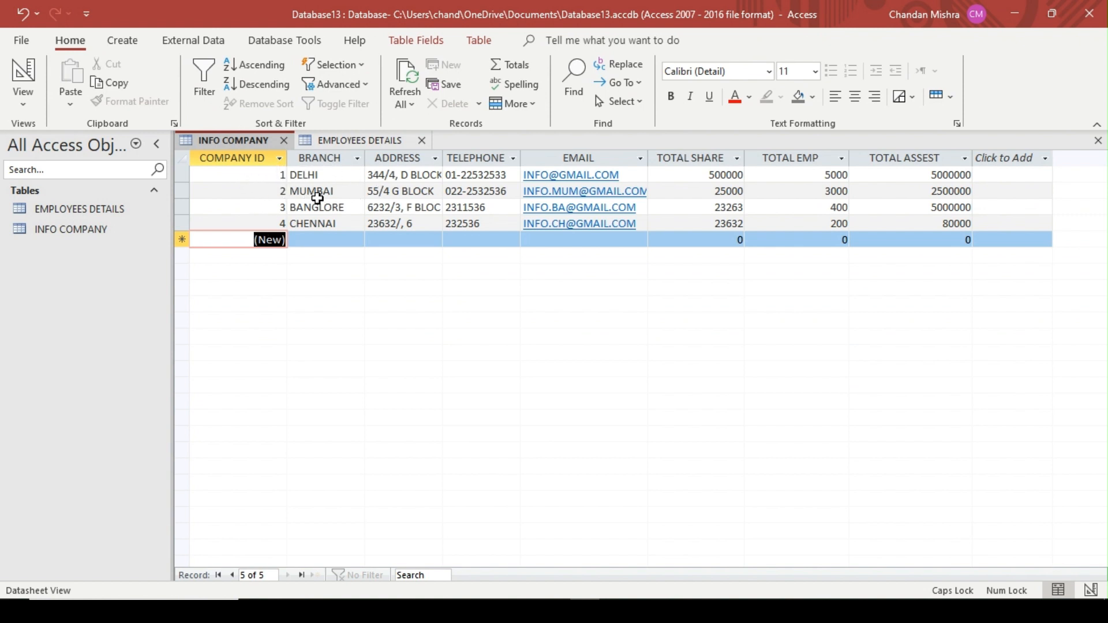
click(379, 140)
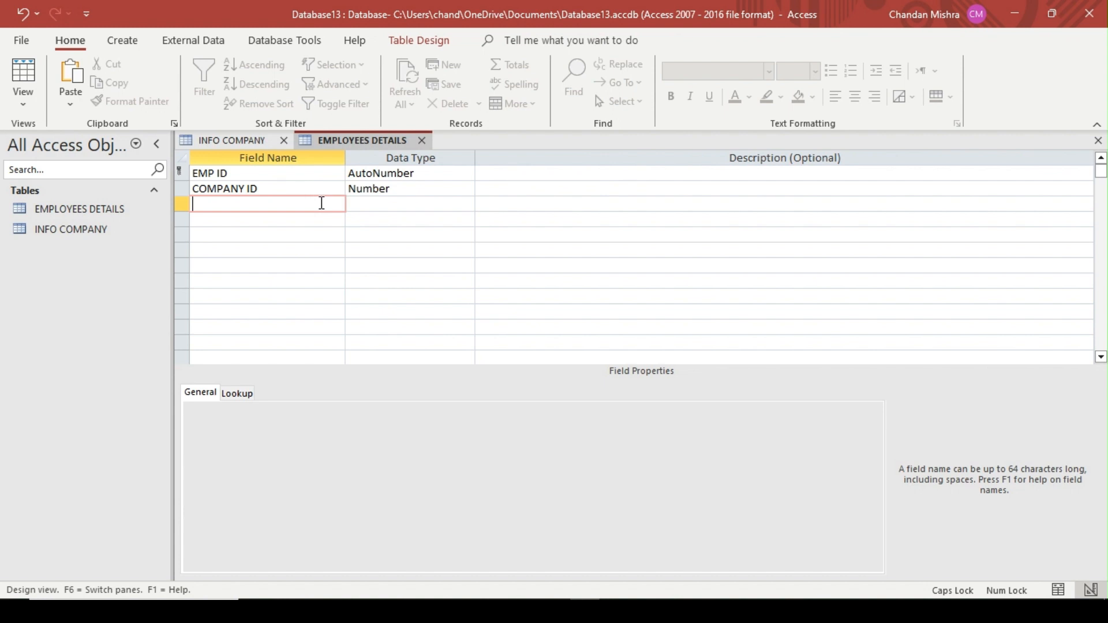
Add an EMP NAME field with the Short Text data type to the EMPLOYEES DETAILS table
text(EMP NAME)
key(Tab)
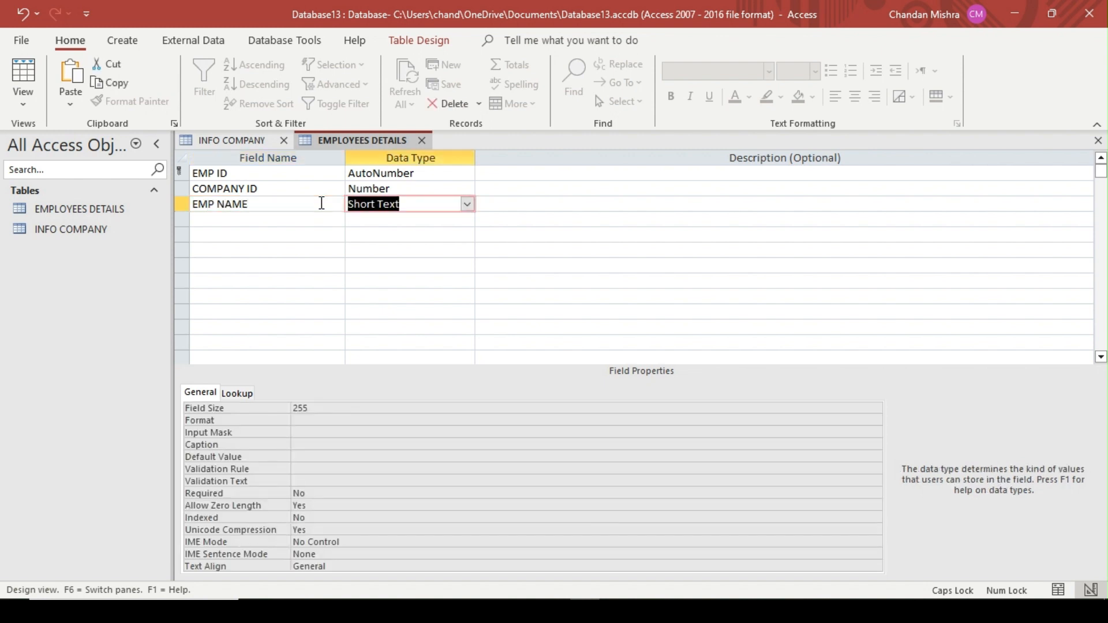
key(Tab)
key(Tab)
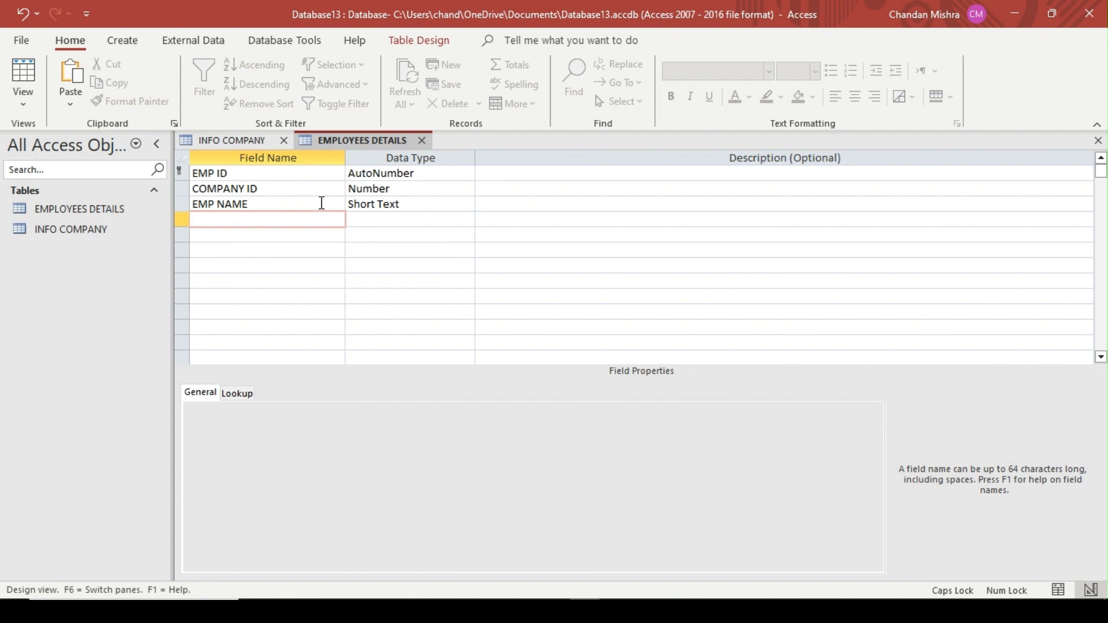
Add a DESIGNATION field with the Short Text data type below EMP NAME
text(DESIGNATION)
key(Tab)
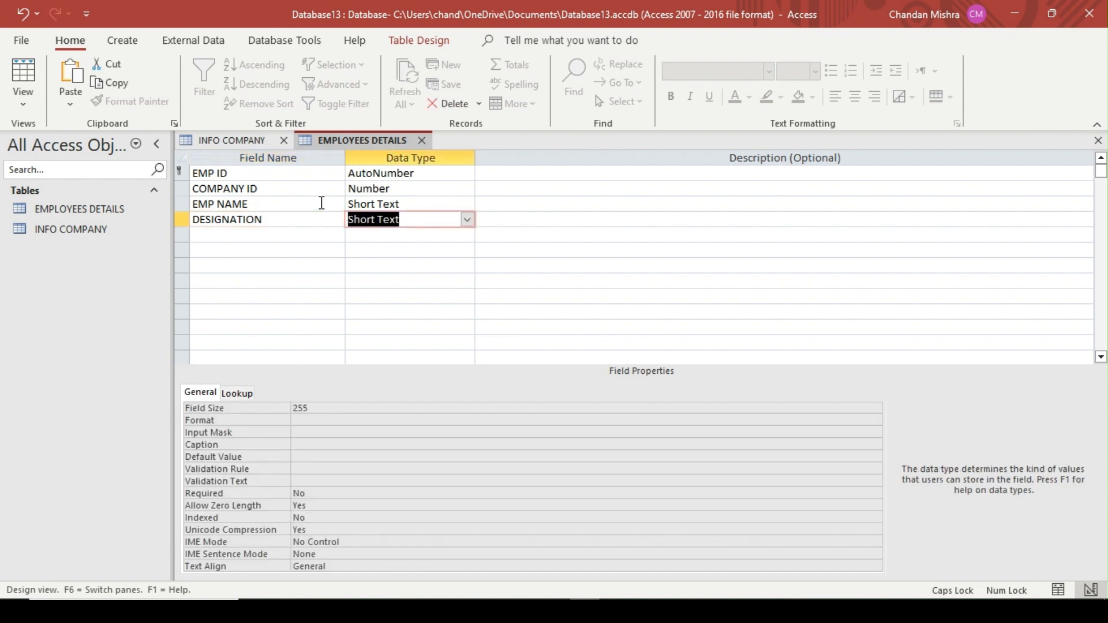
key(Tab)
key(Tab)
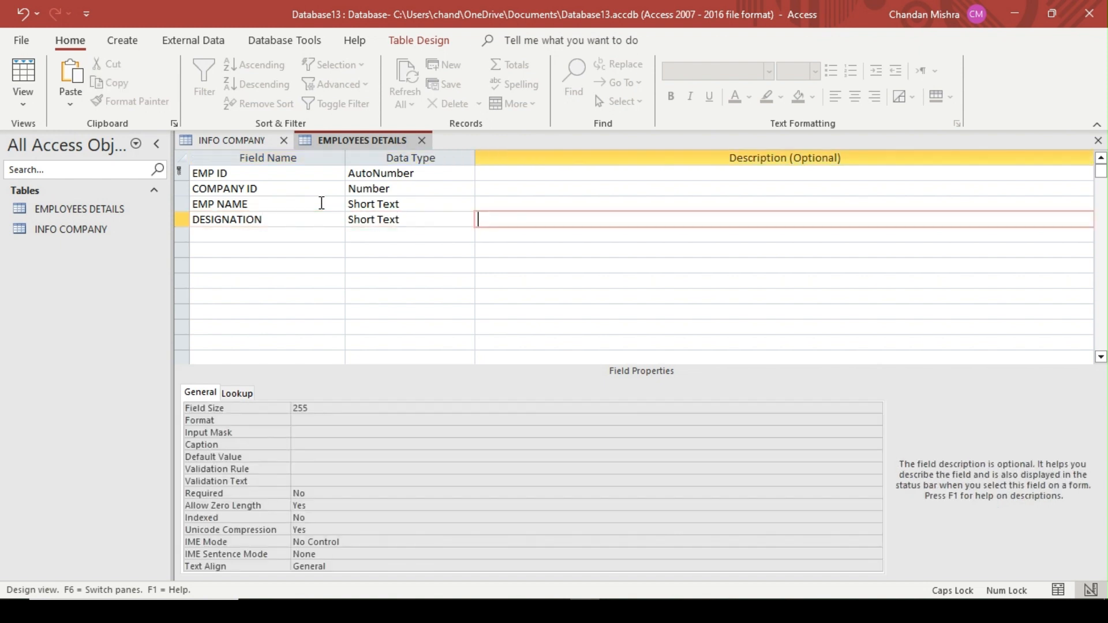
Add a SALARY field below DESIGNATION and set its data type to Currency
text(S)
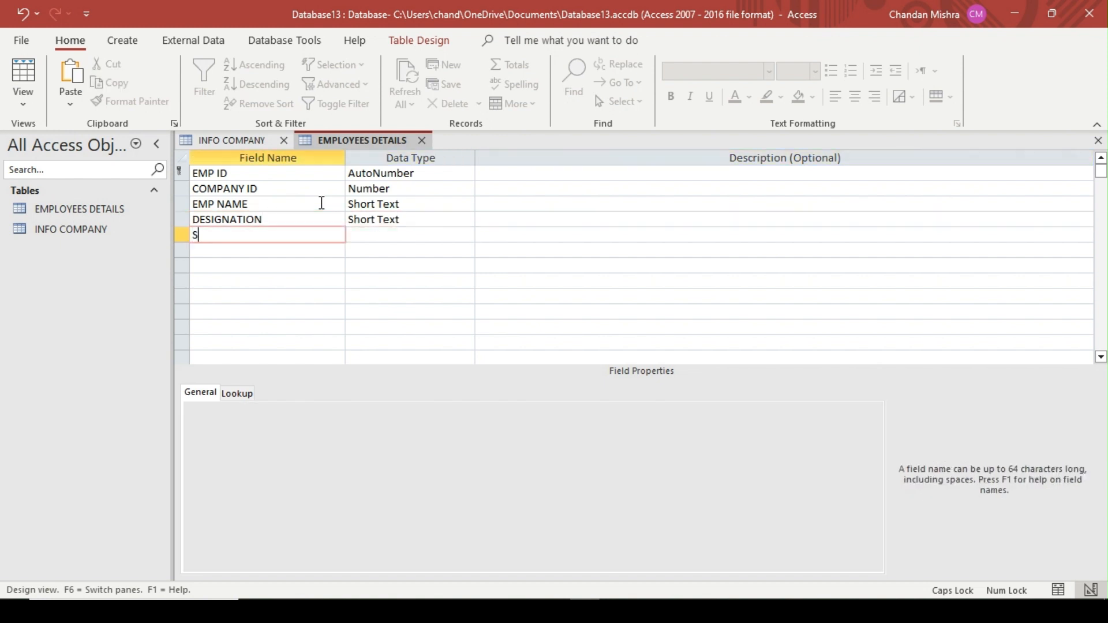
text(ALARY)
key(Tab)
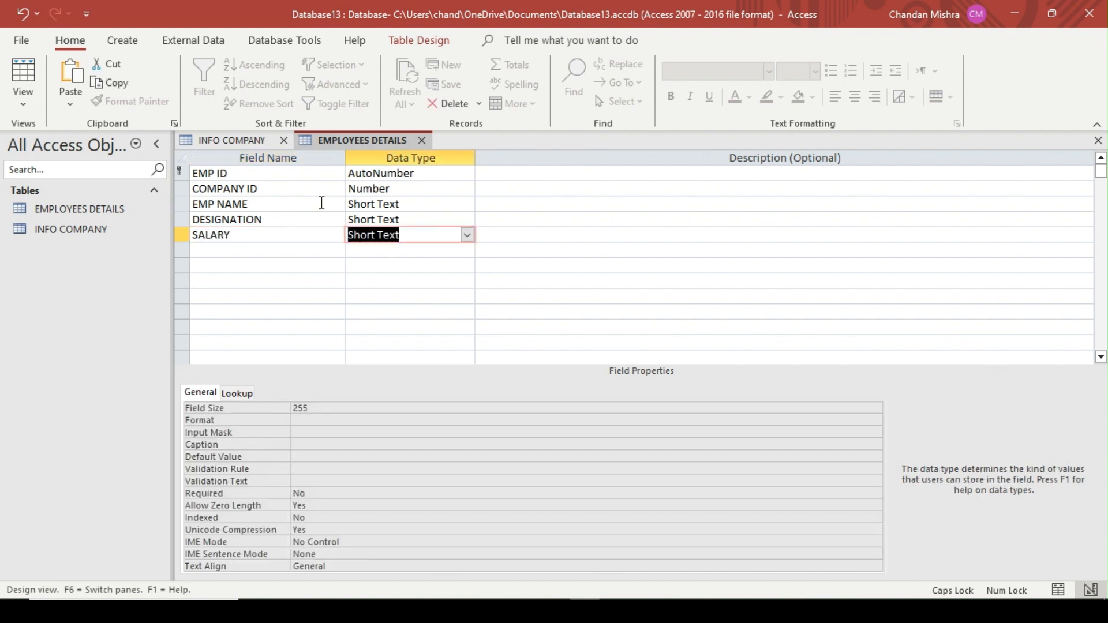
click(467, 235)
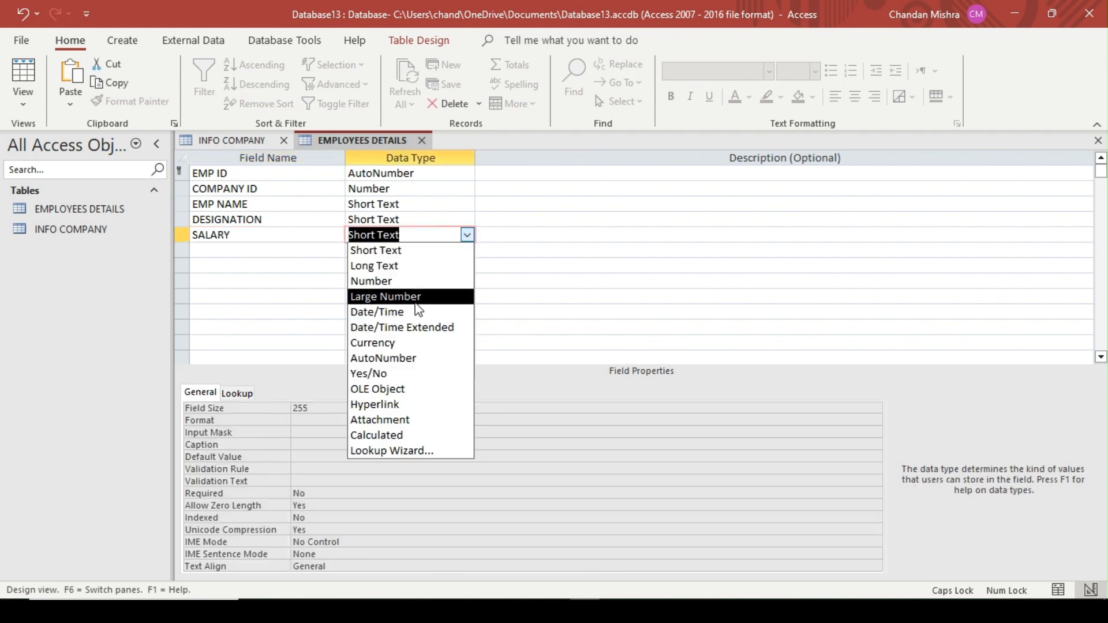
click(403, 340)
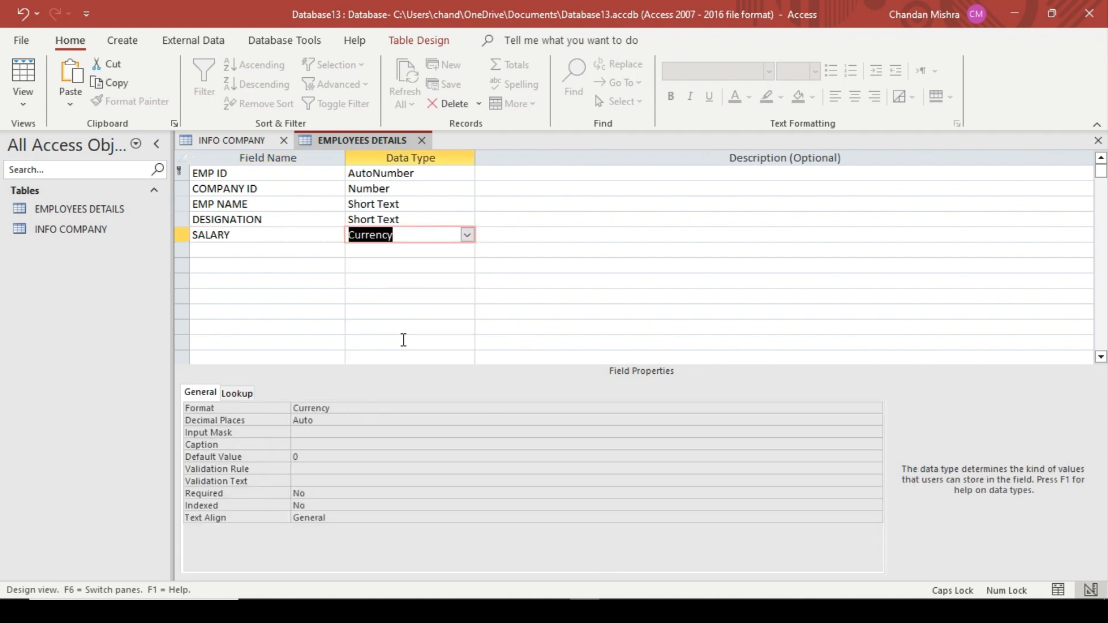
Set the SALARY field's display format to General Number
click(356, 407)
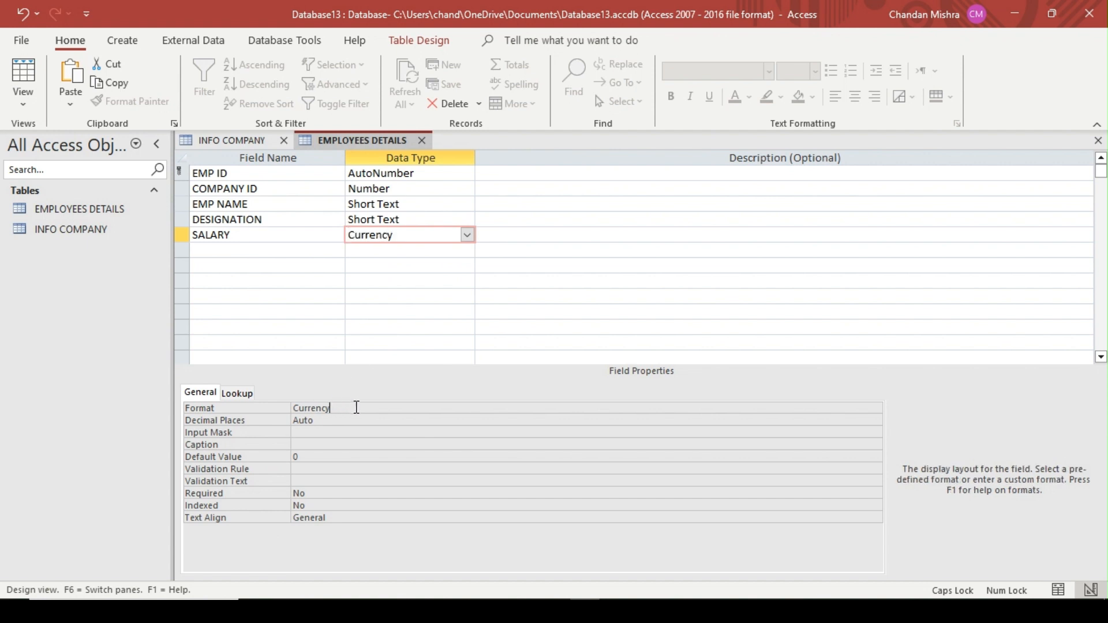
click(874, 408)
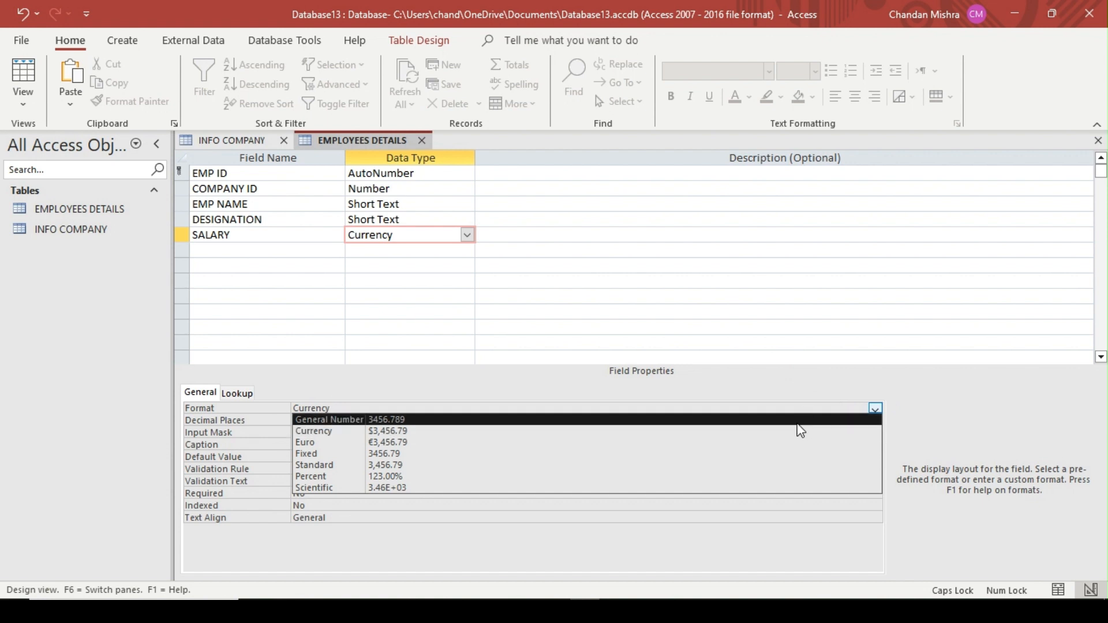
click(799, 421)
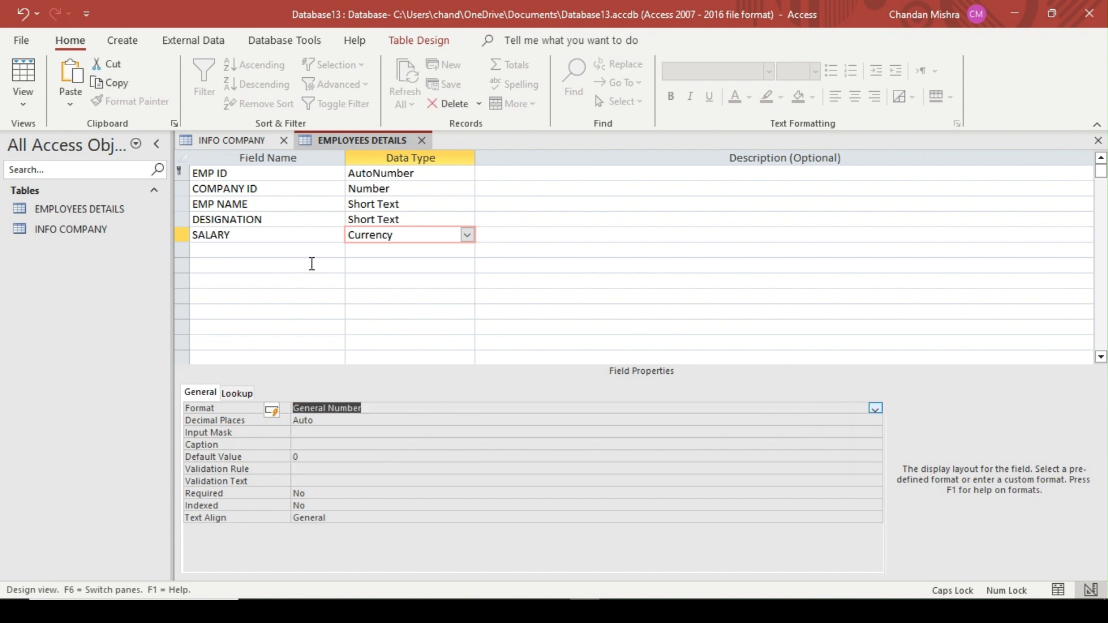
Add an AGE field below SALARY with the Short Text data type and a field size of 2
click(287, 252)
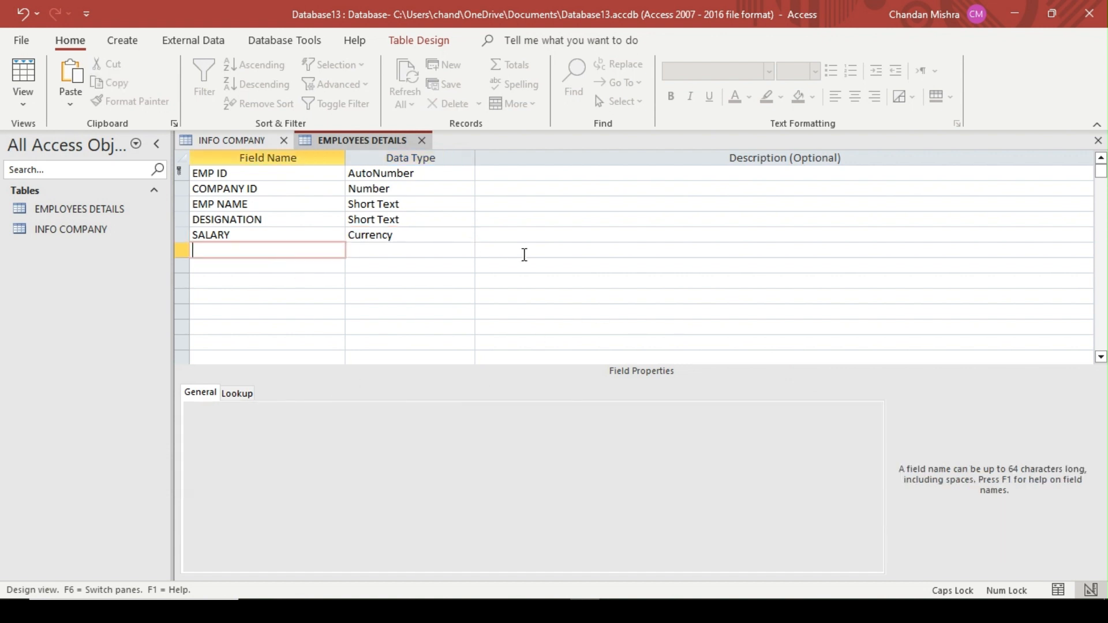
text(AGE)
key(Tab)
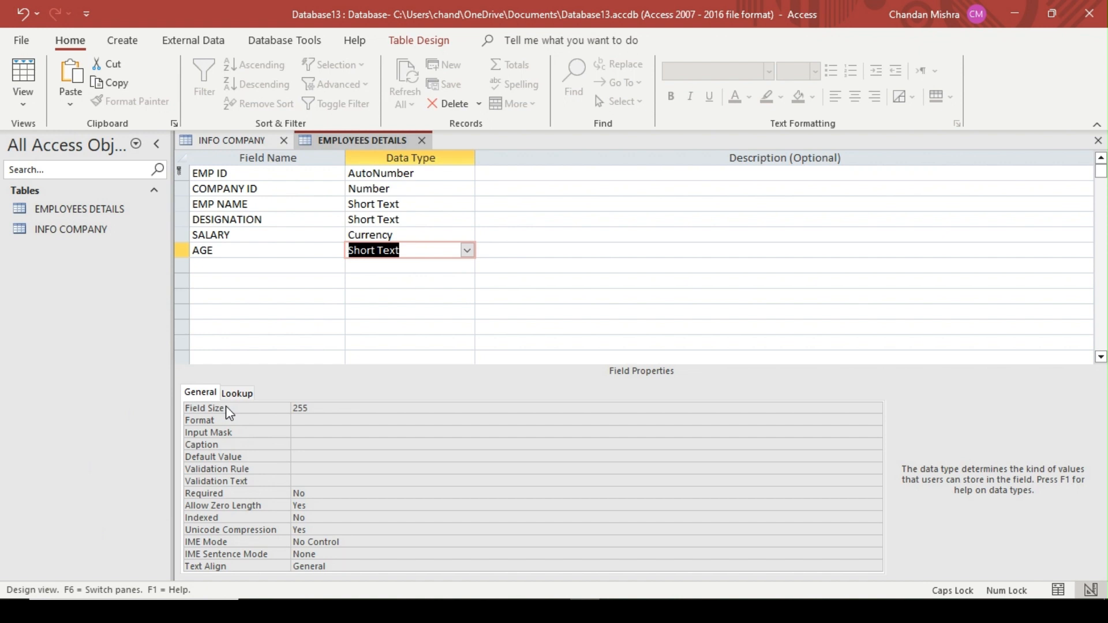
click(326, 409)
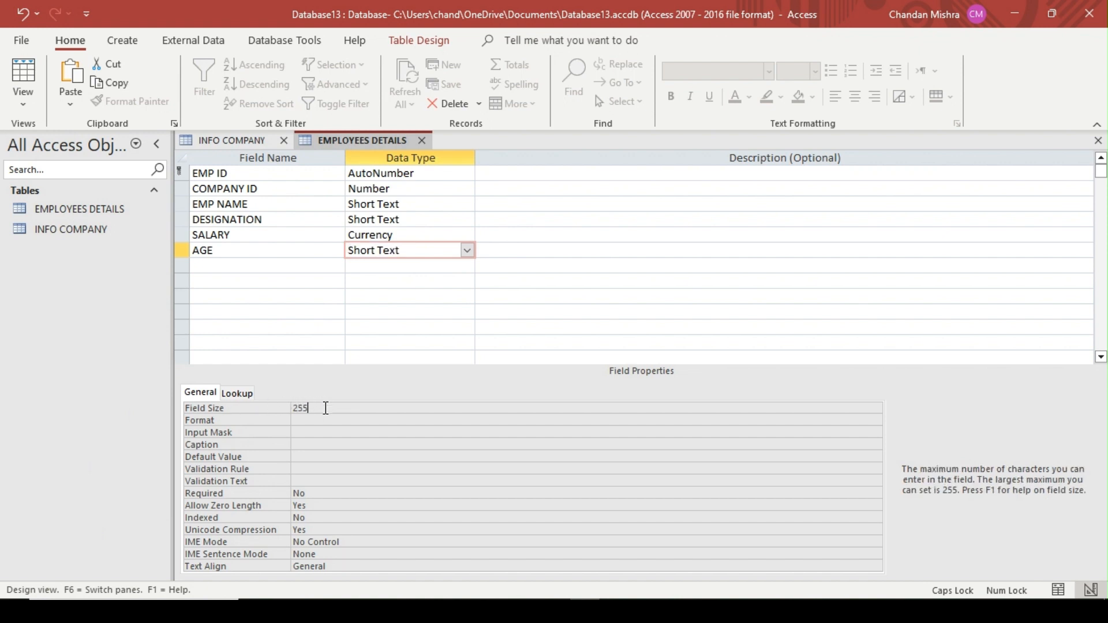
key(BackSpace)
key(BackSpace)
key(BackSpace)
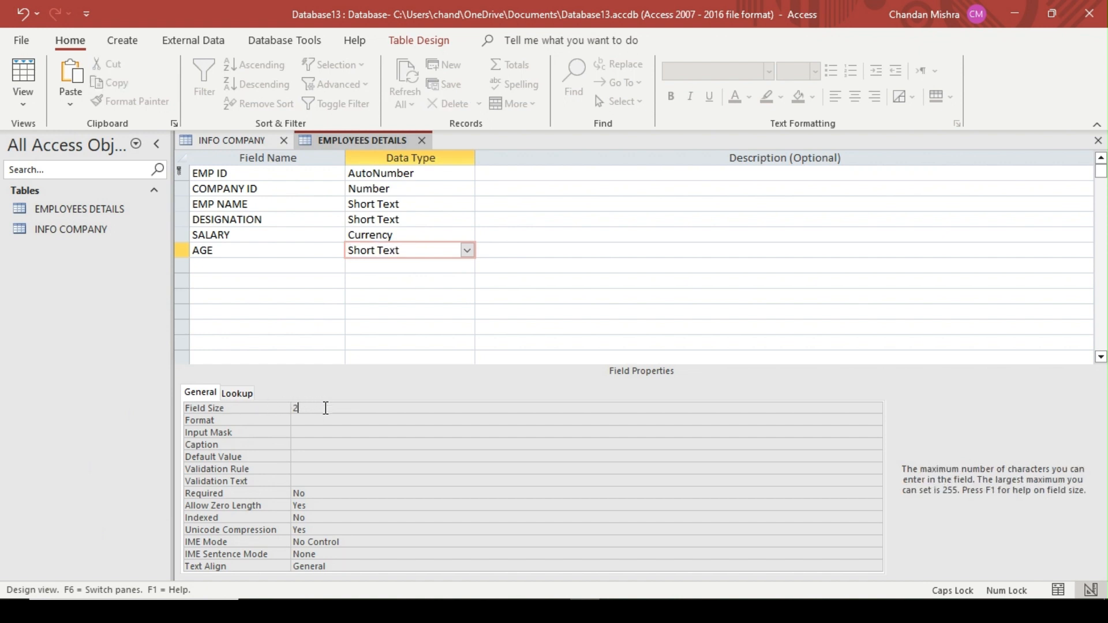
text(2)
Add a DOB field with the Short Text data type below AGE
click(231, 271)
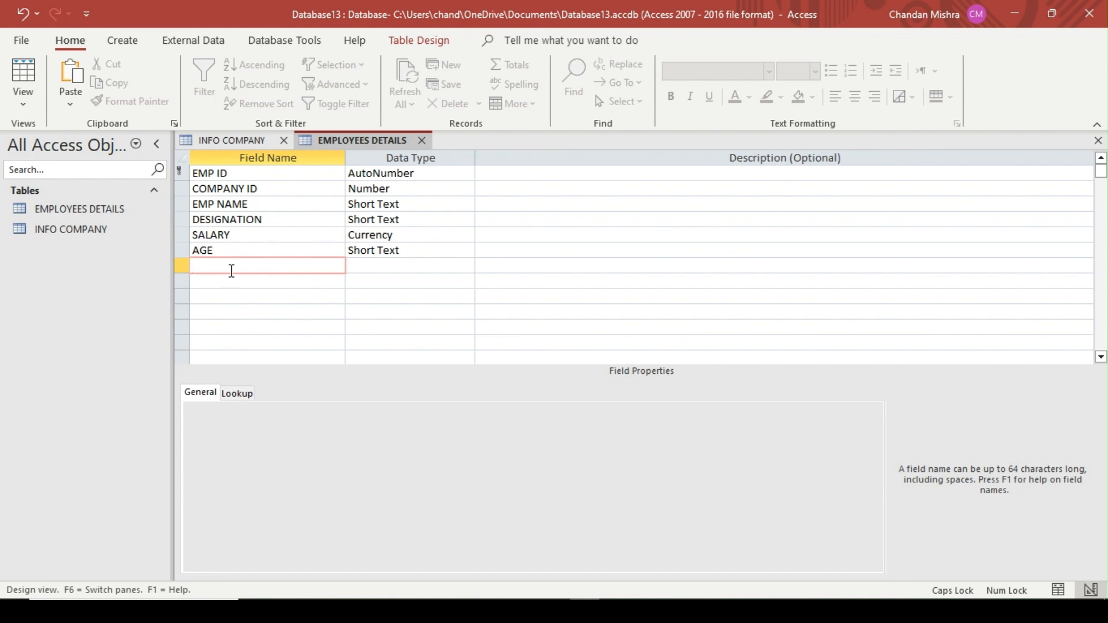
text(DOB)
key(Tab)
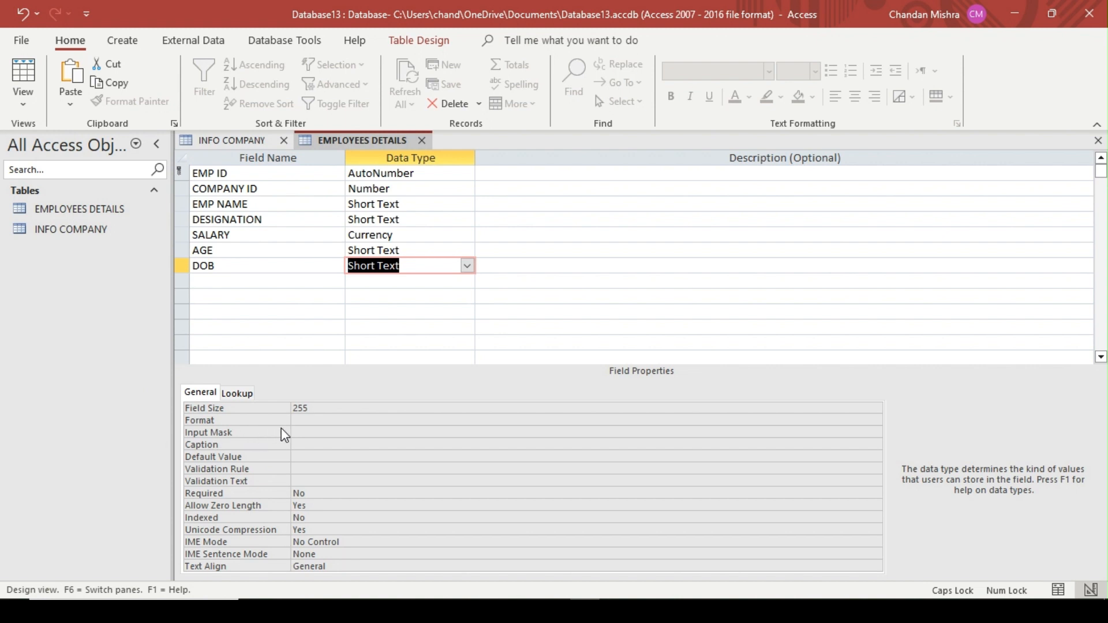
Save the table and review the Input Mask Wizard's predefined masks for the DOB field without applying one
click(310, 421)
click(306, 435)
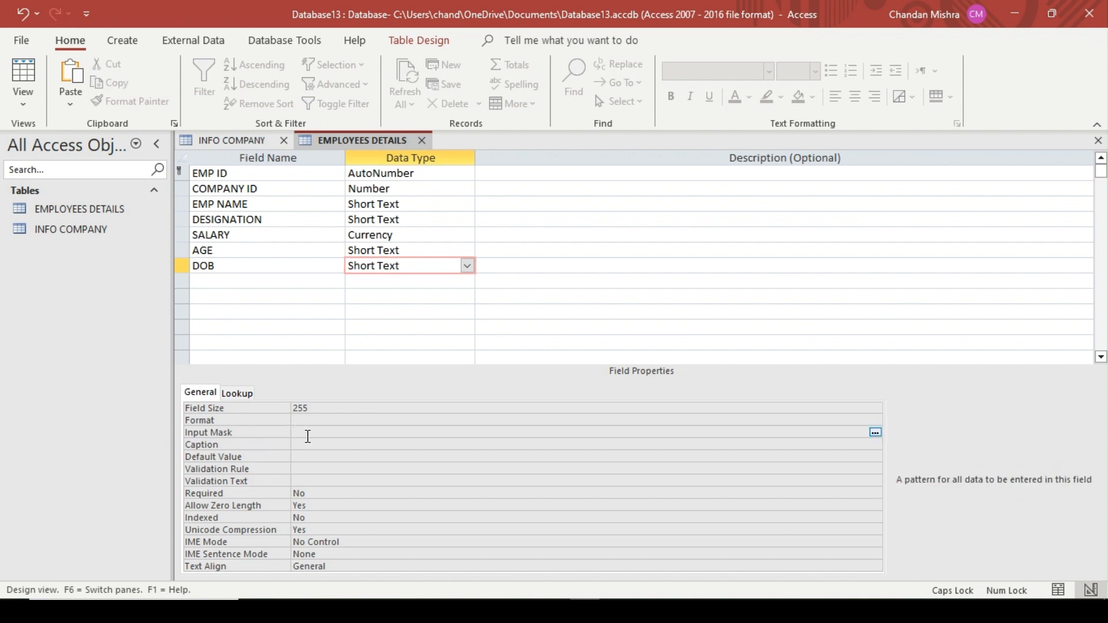
click(875, 433)
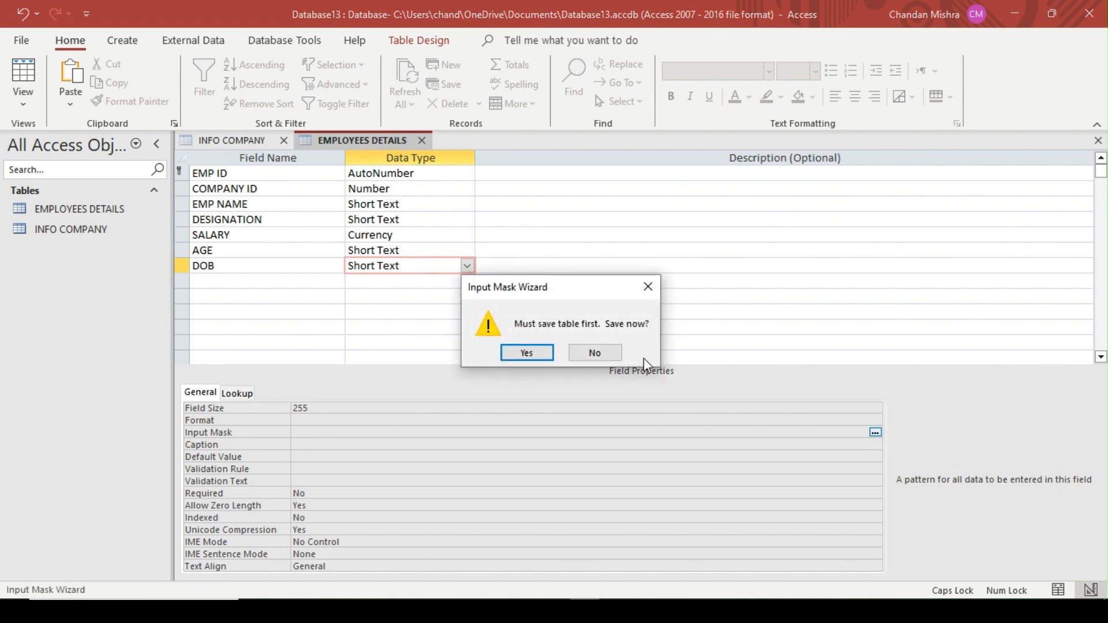
click(527, 352)
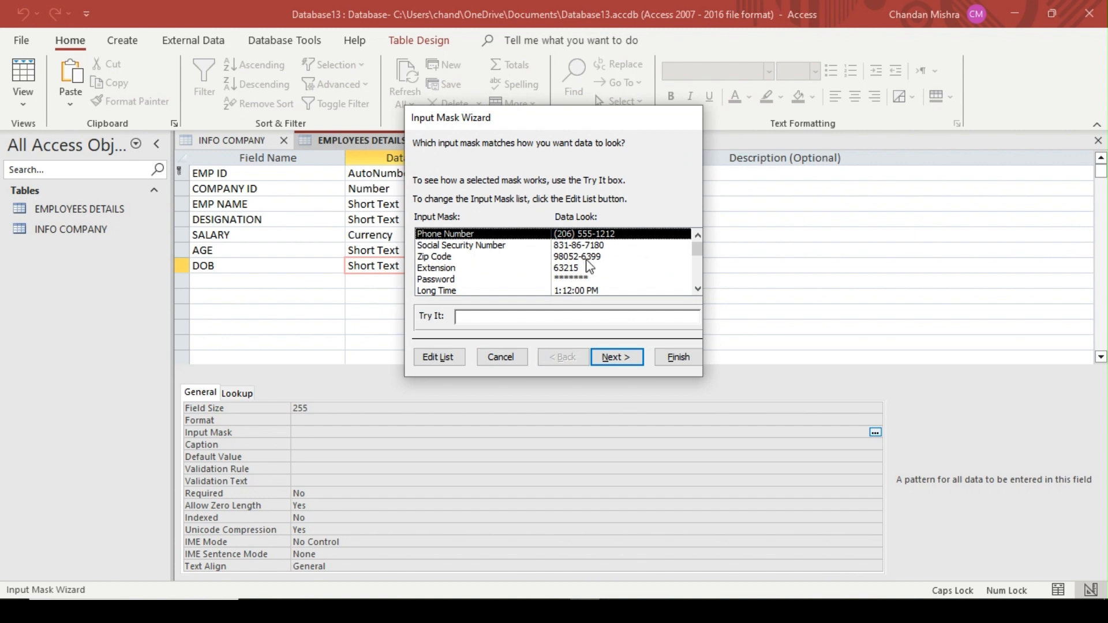
click(698, 289)
click(698, 289)
click(698, 289)
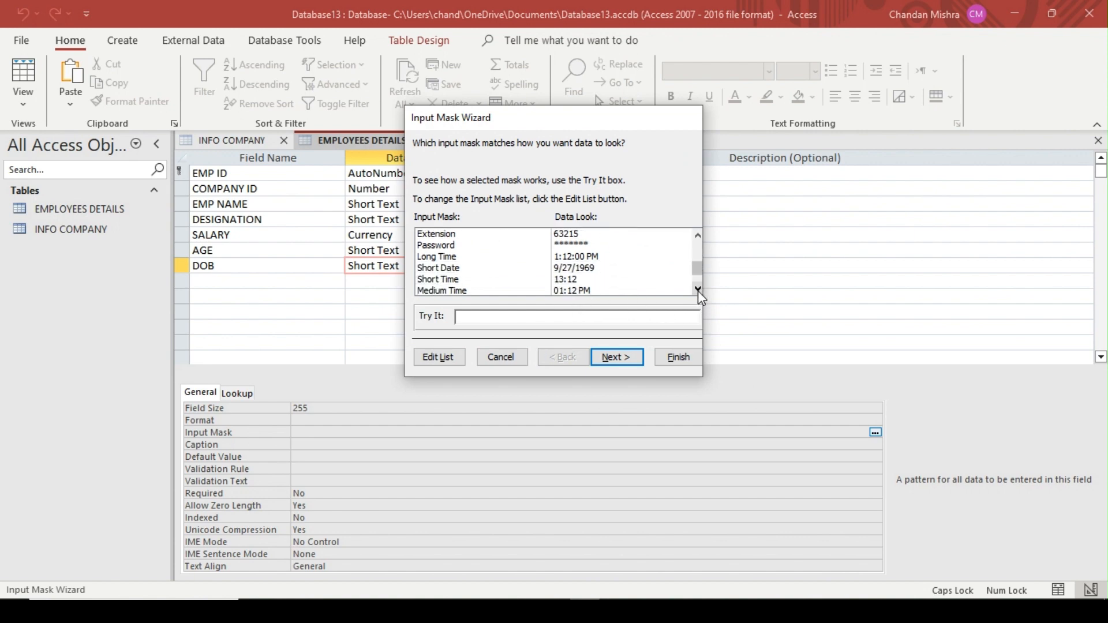
click(698, 290)
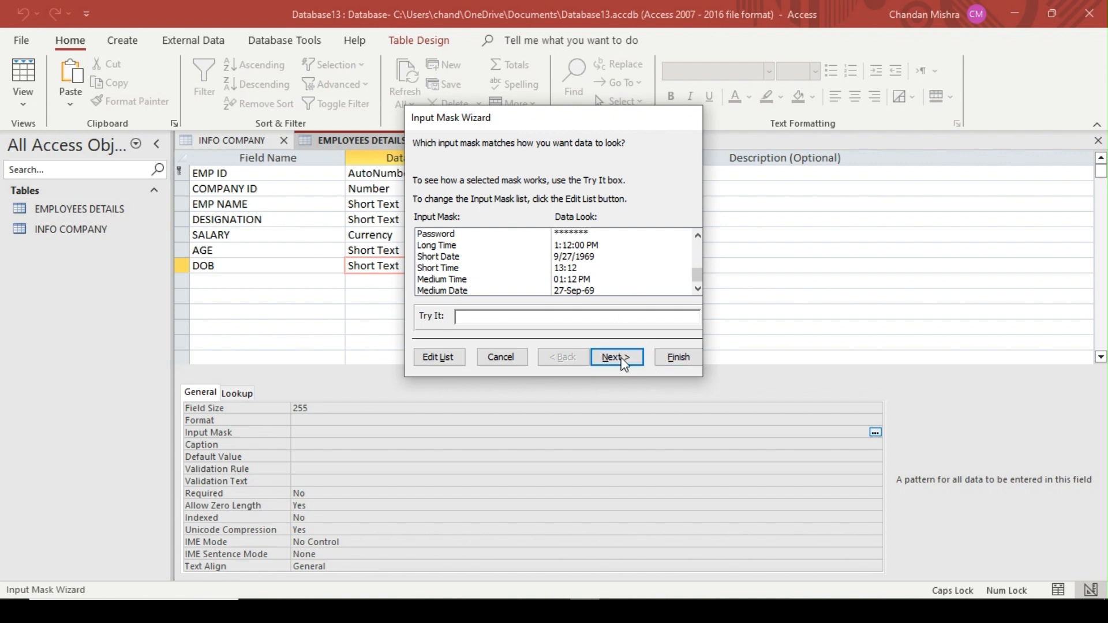
click(500, 356)
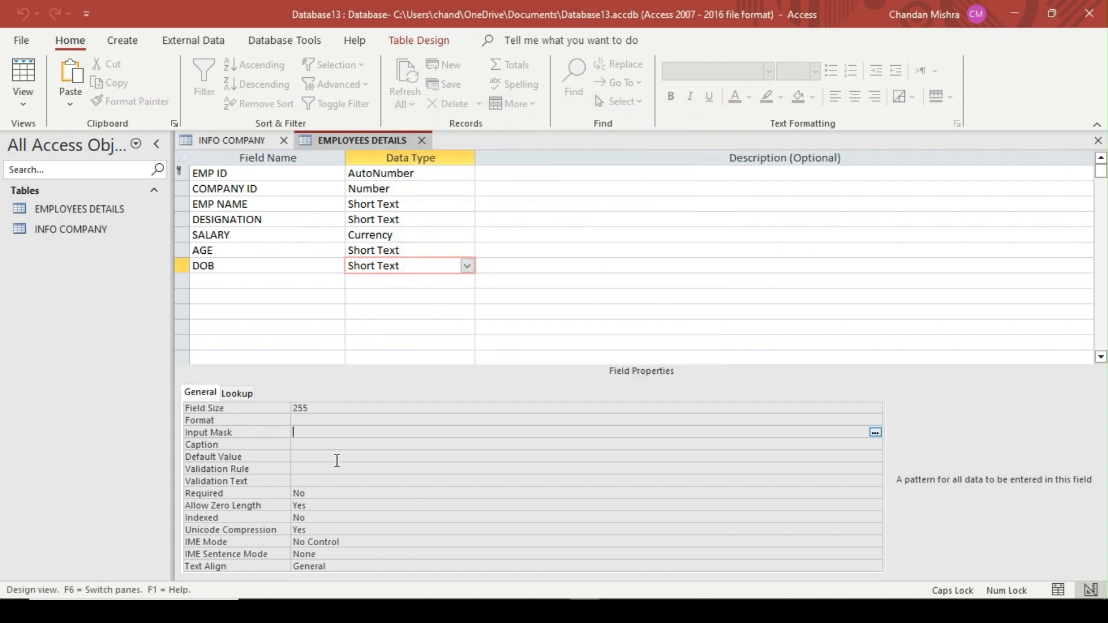
Set the DOB field's input mask to 00/00/0000
text(00/00/0000)
key(Return)
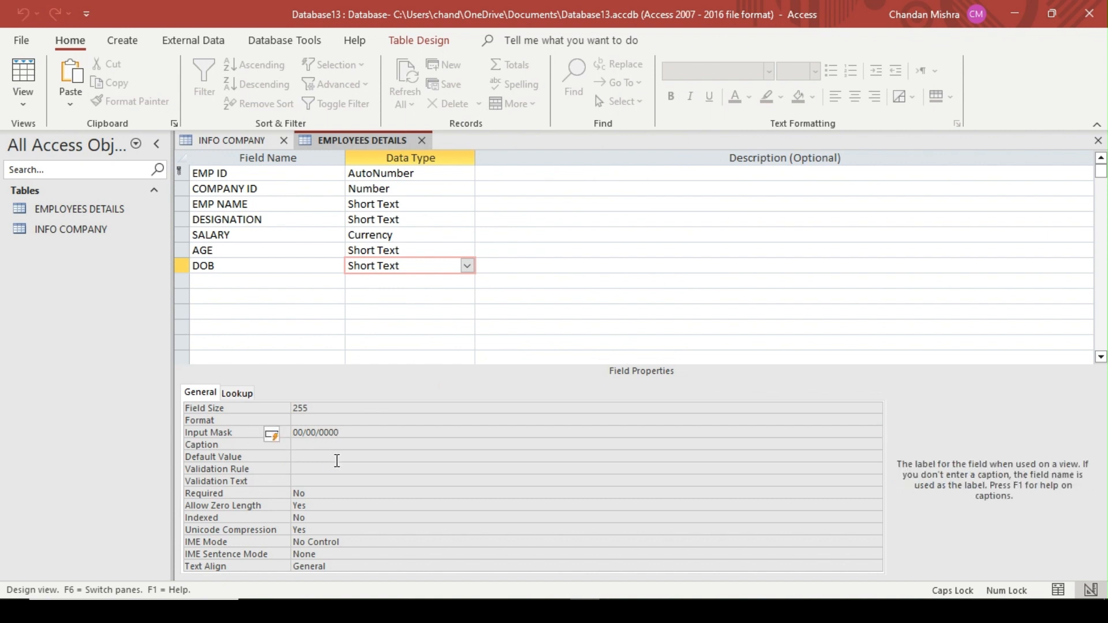
Add an ADDRESS field with the Short Text data type below DOB
click(236, 286)
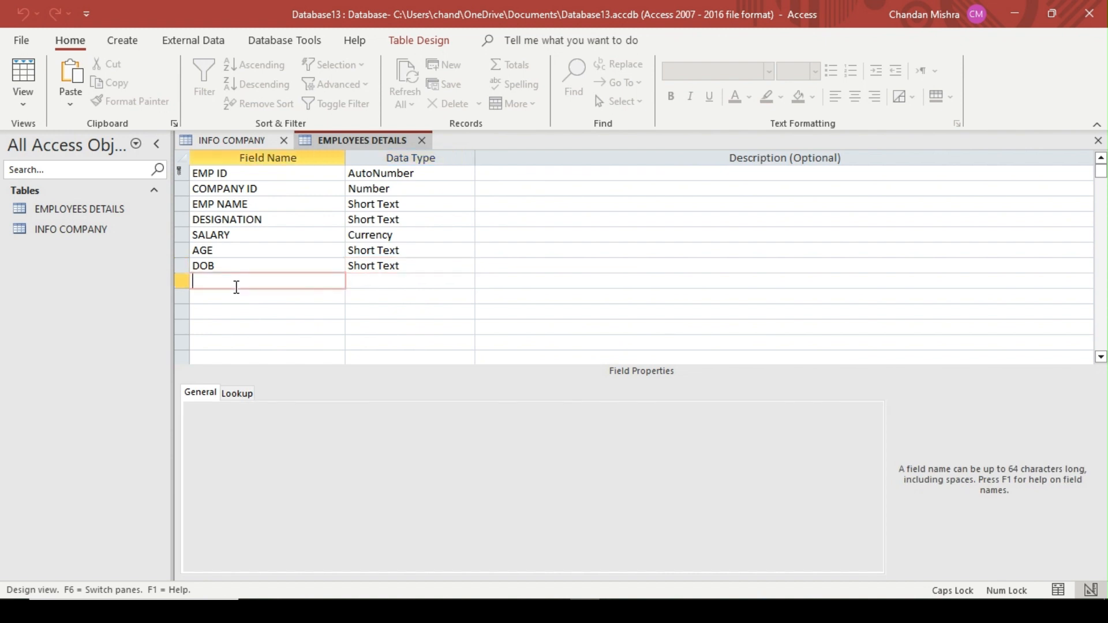
text(ADDRESS)
key(Tab)
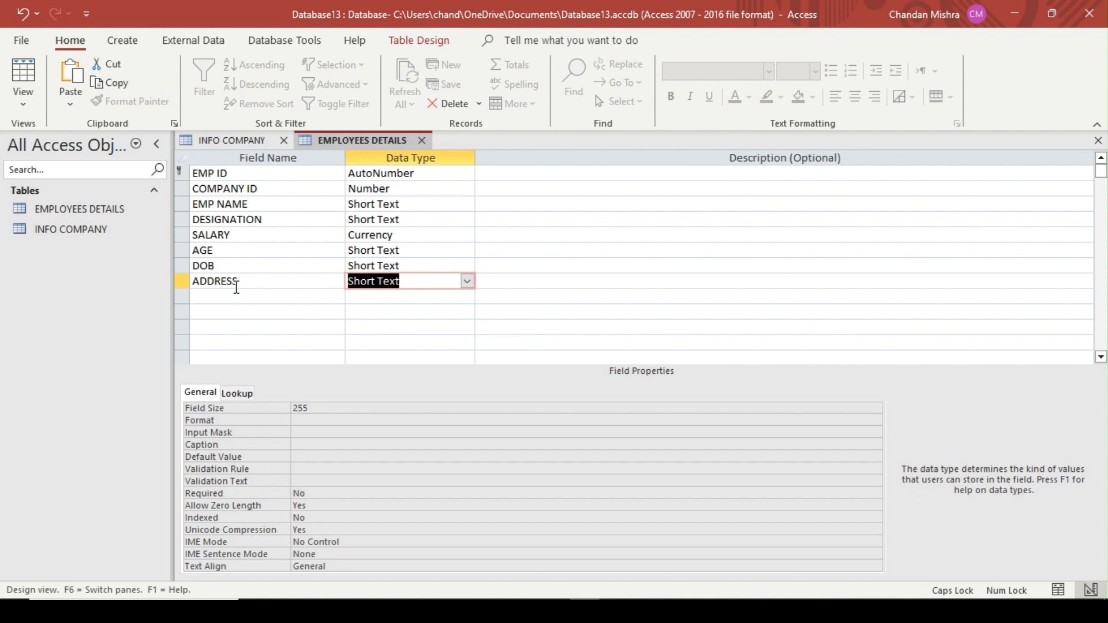
key(Tab)
key(Tab)
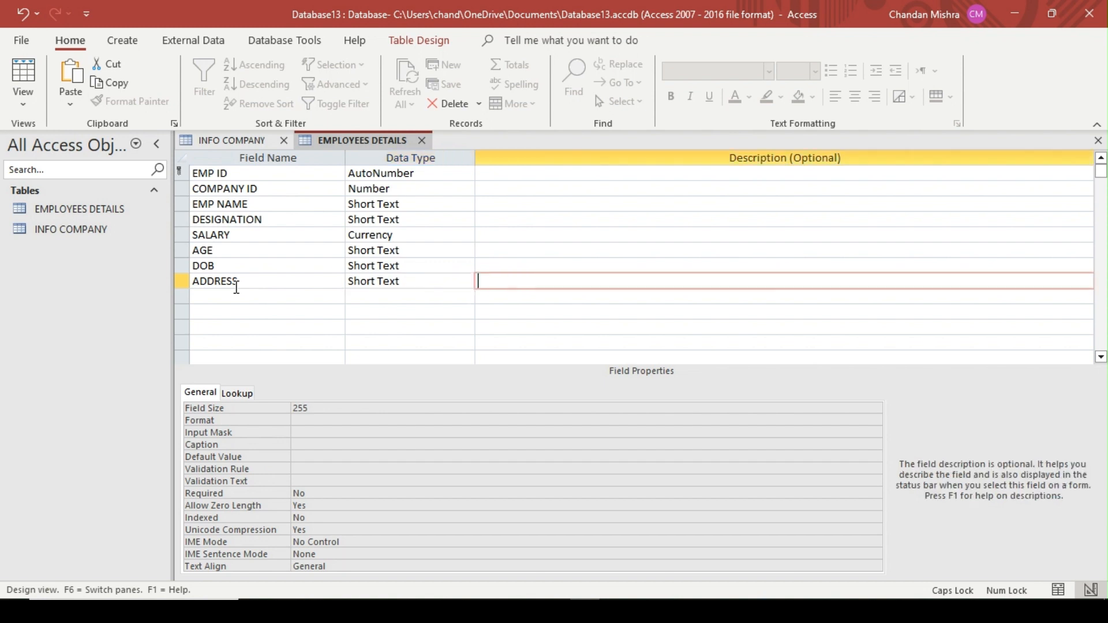
Add a CITY field with the Short Text data type below ADDRESS
text(CITY)
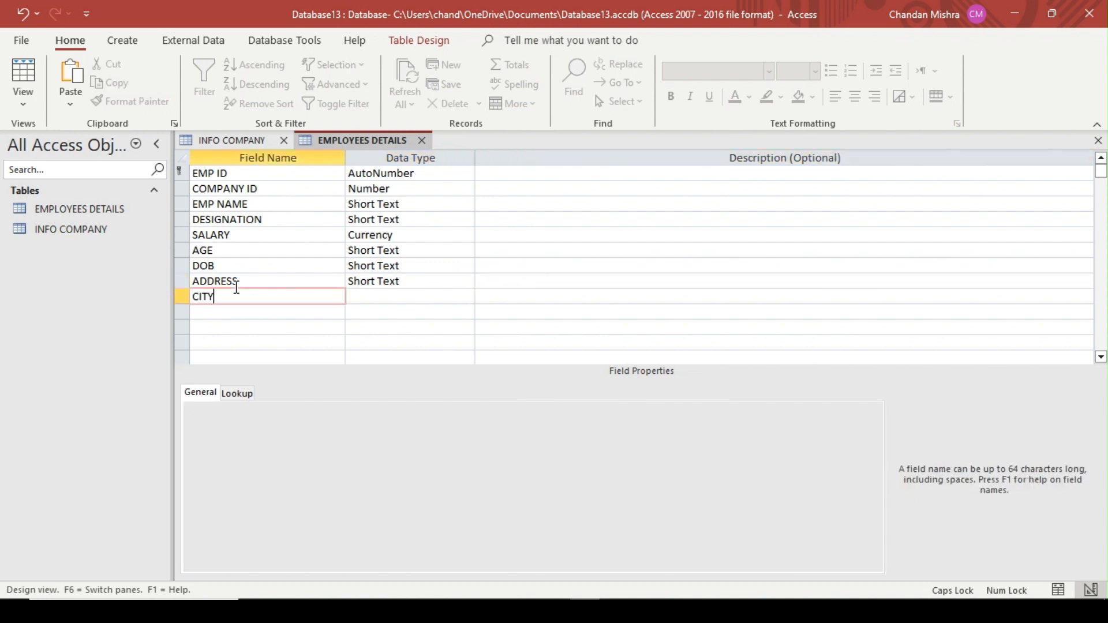
key(Tab)
Add a PHOTO field below CITY and set its data type to Attachment
key(Tab)
key(Tab)
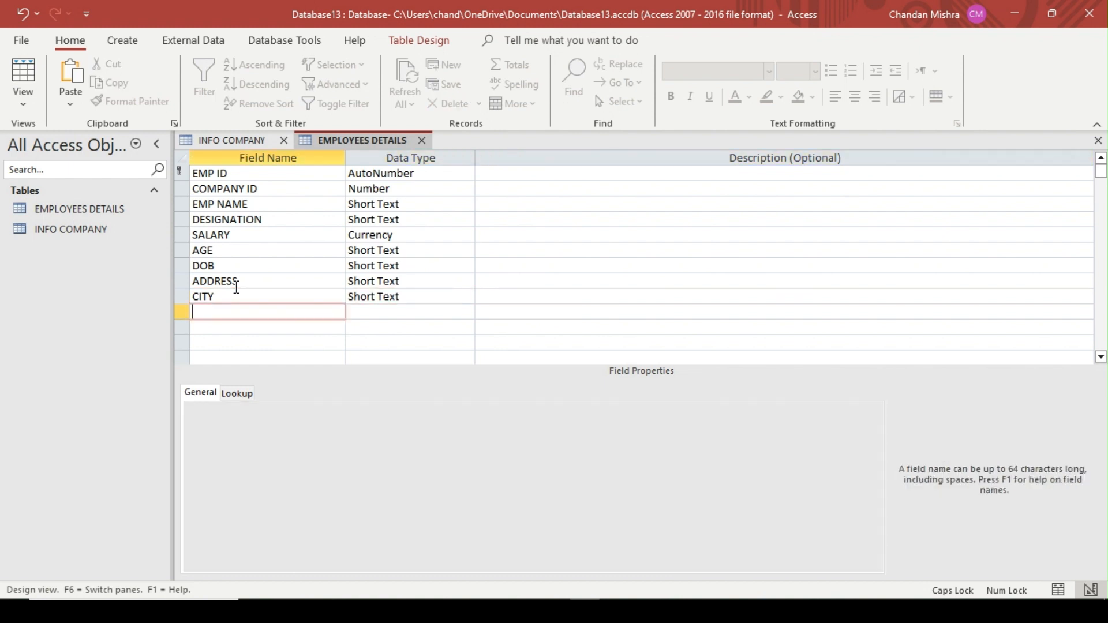
text(PHOTO)
key(Tab)
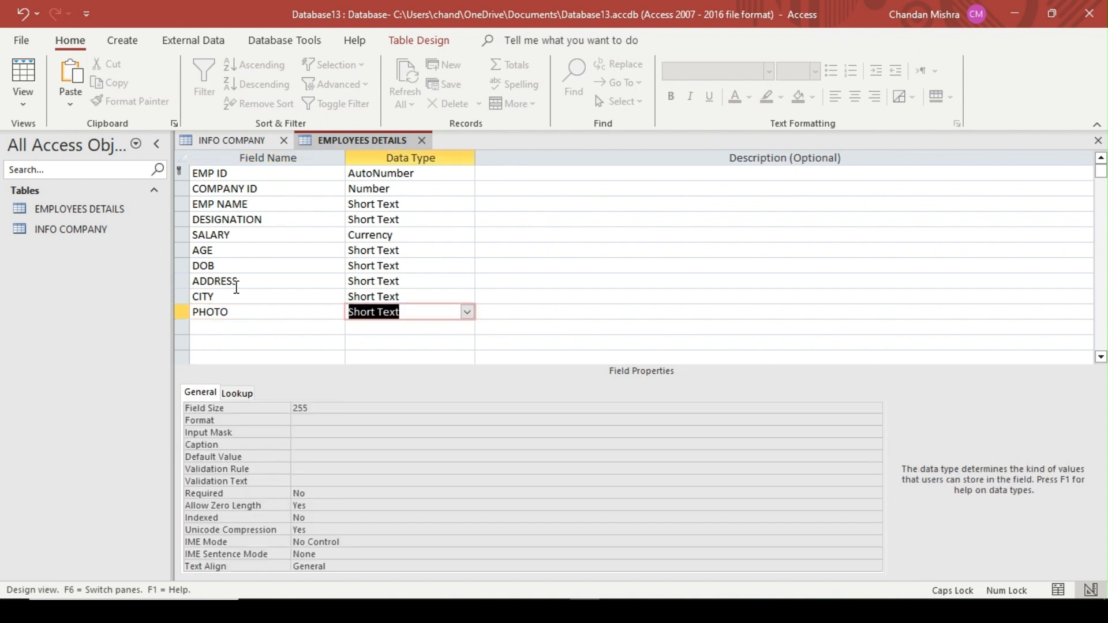
click(468, 313)
click(391, 499)
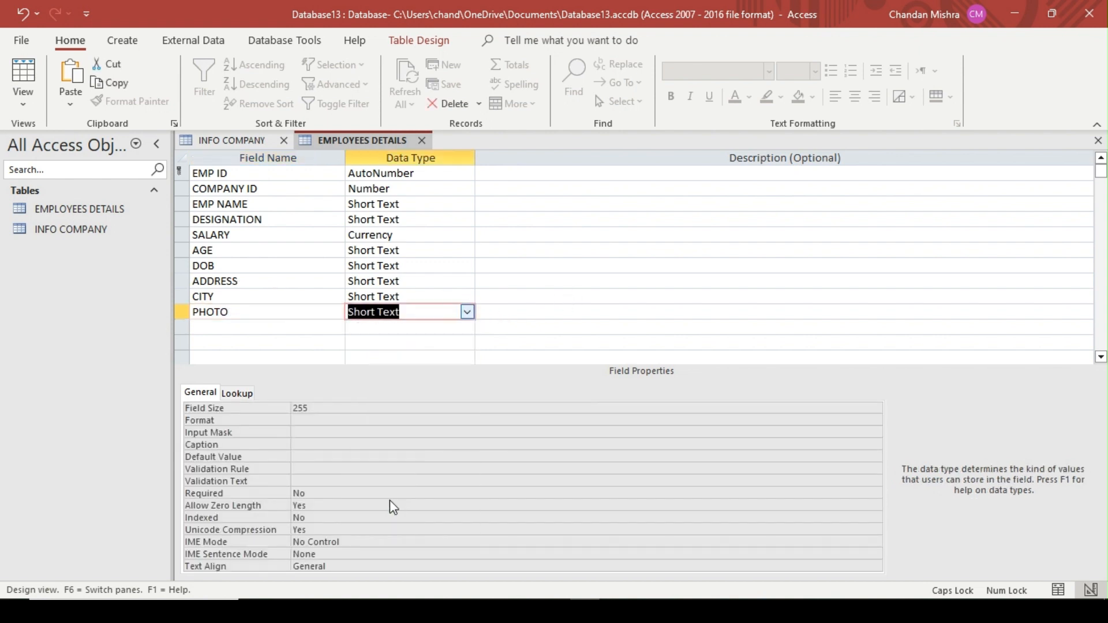
click(283, 329)
click(425, 297)
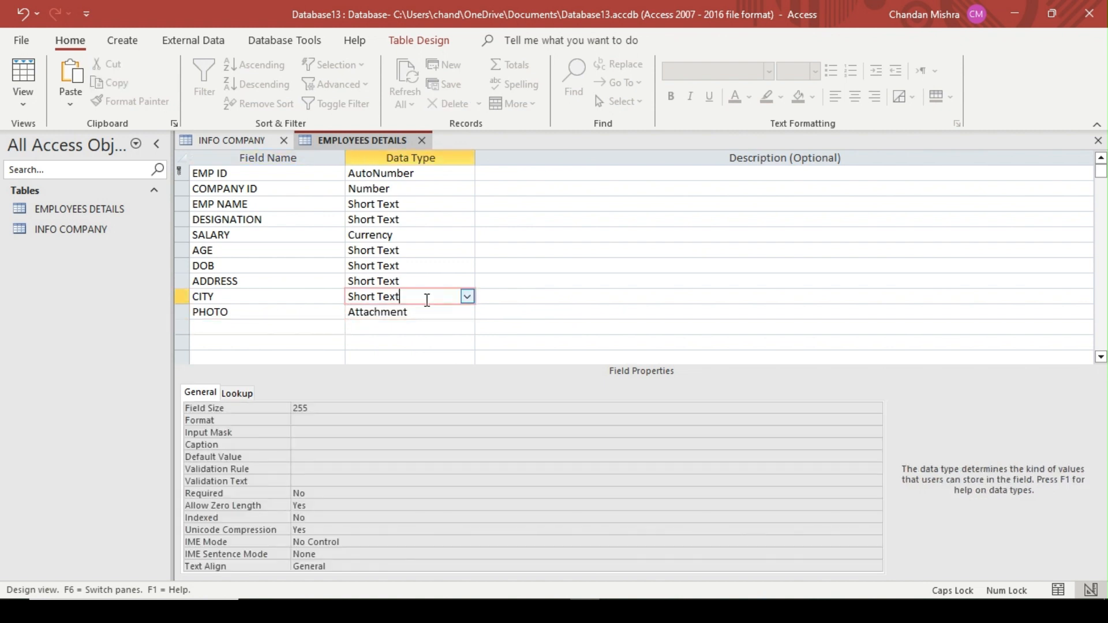
click(468, 296)
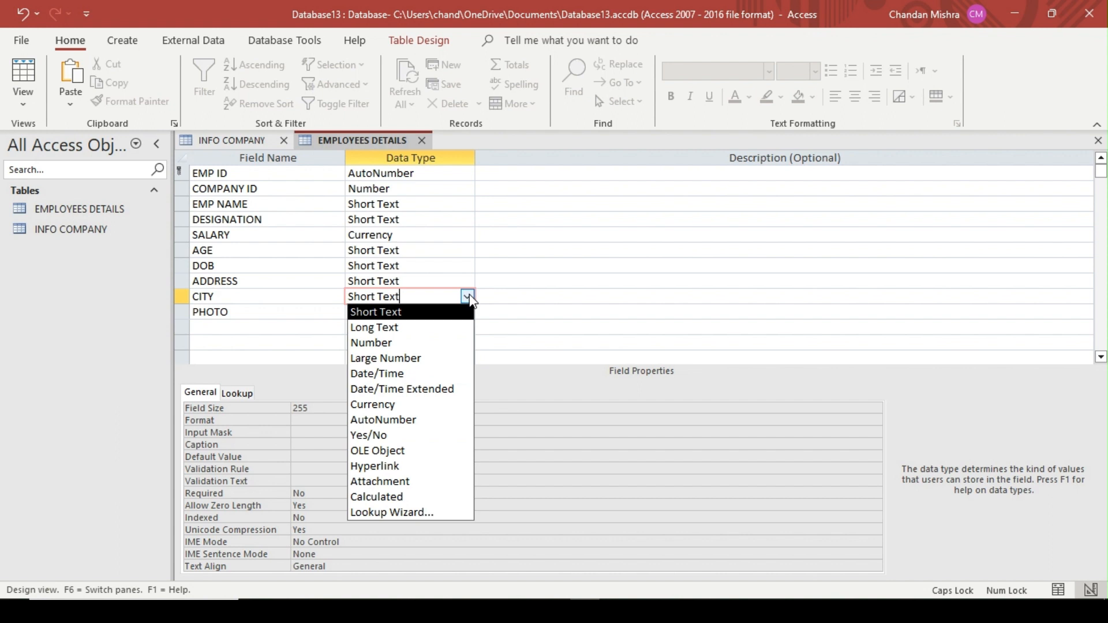
click(417, 512)
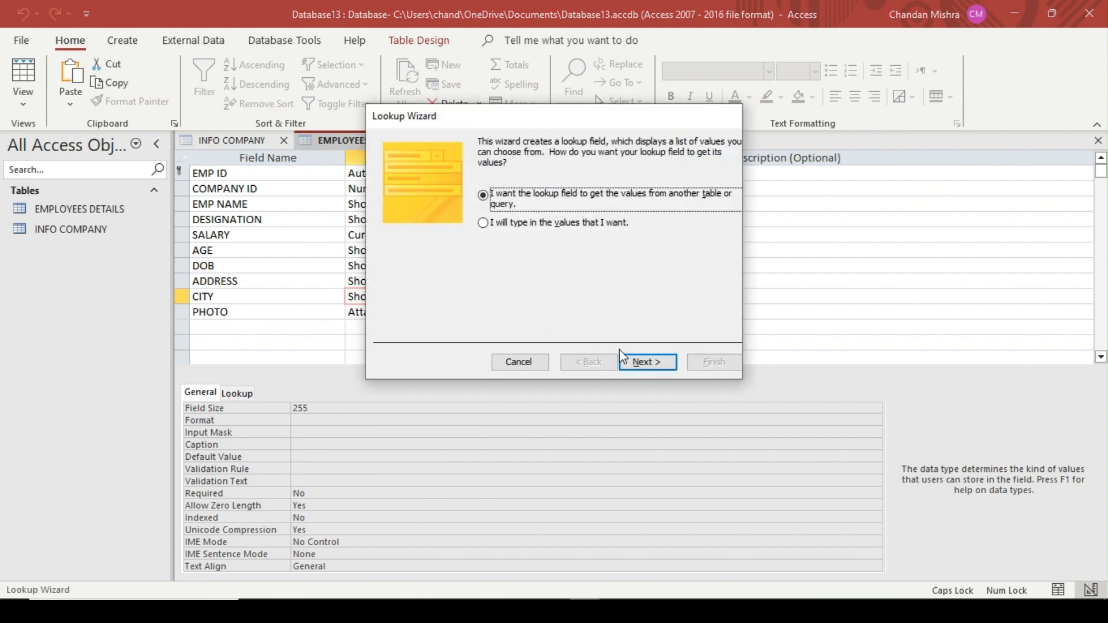
click(644, 363)
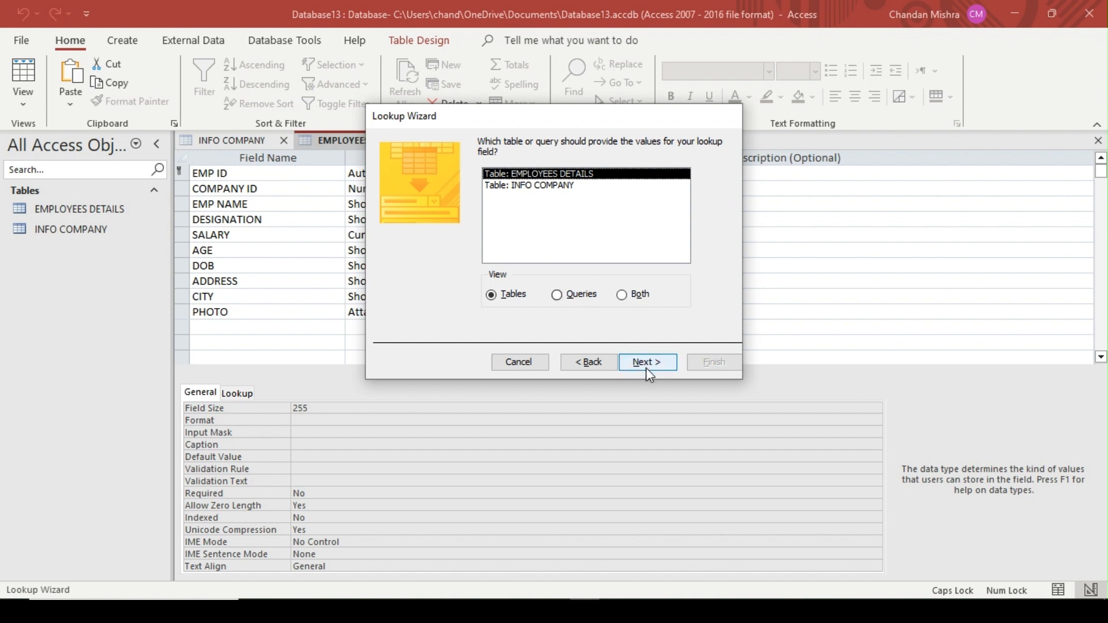
click(647, 369)
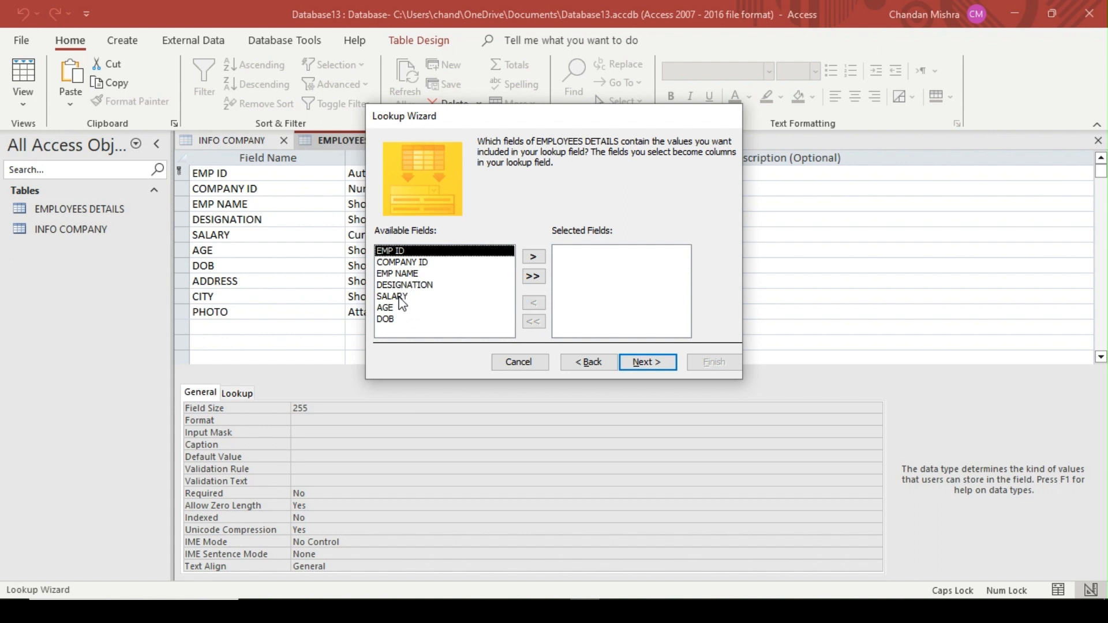
click(542, 256)
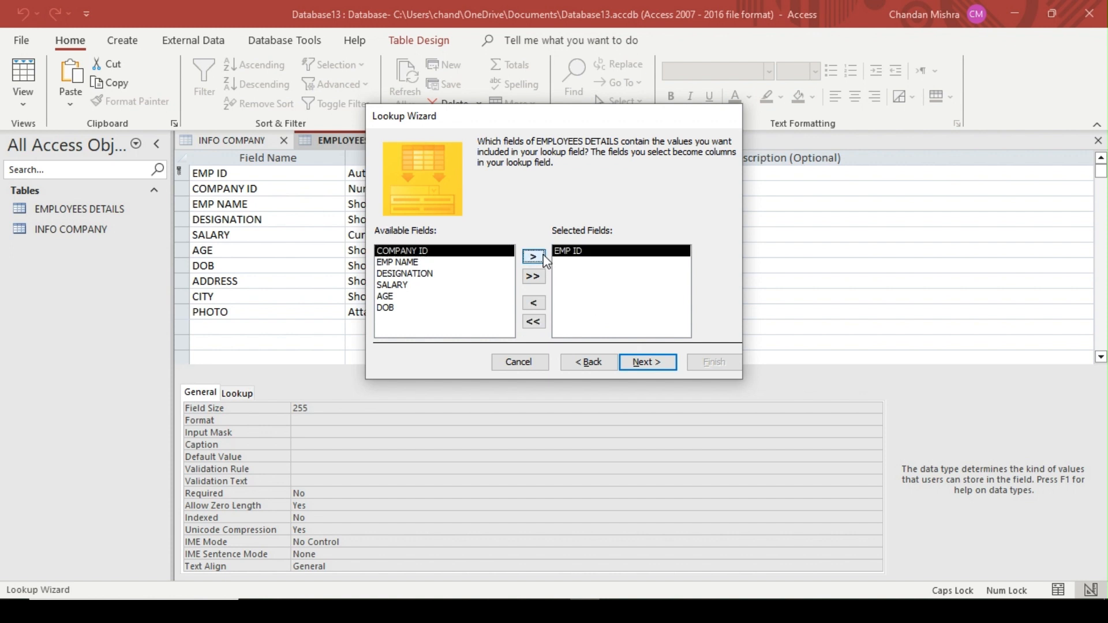
click(657, 364)
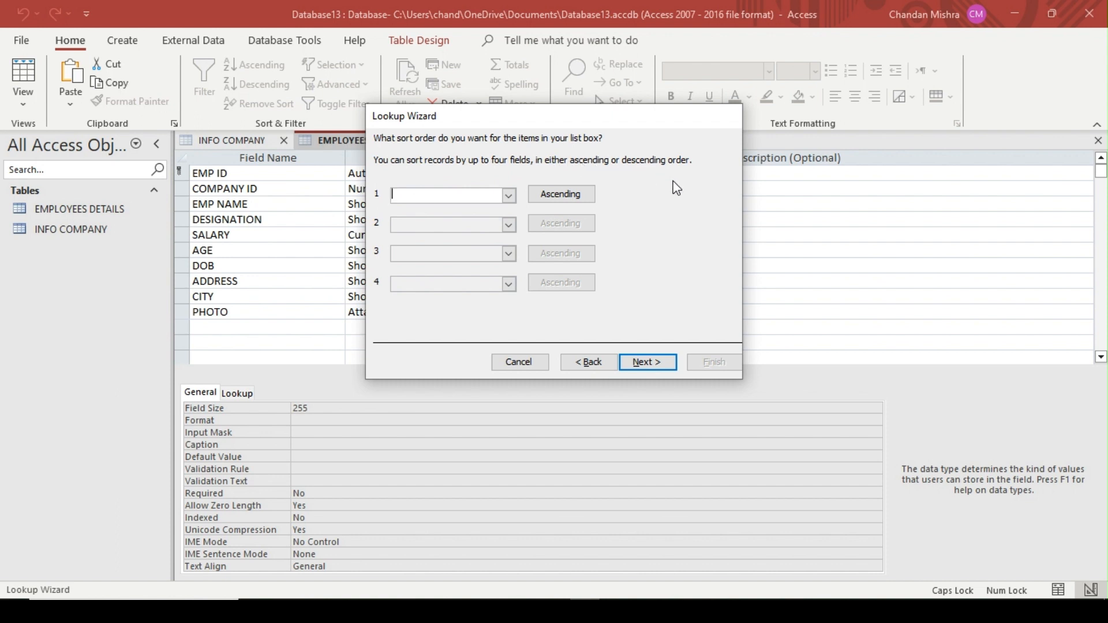
text(DELHI)
key(Tab)
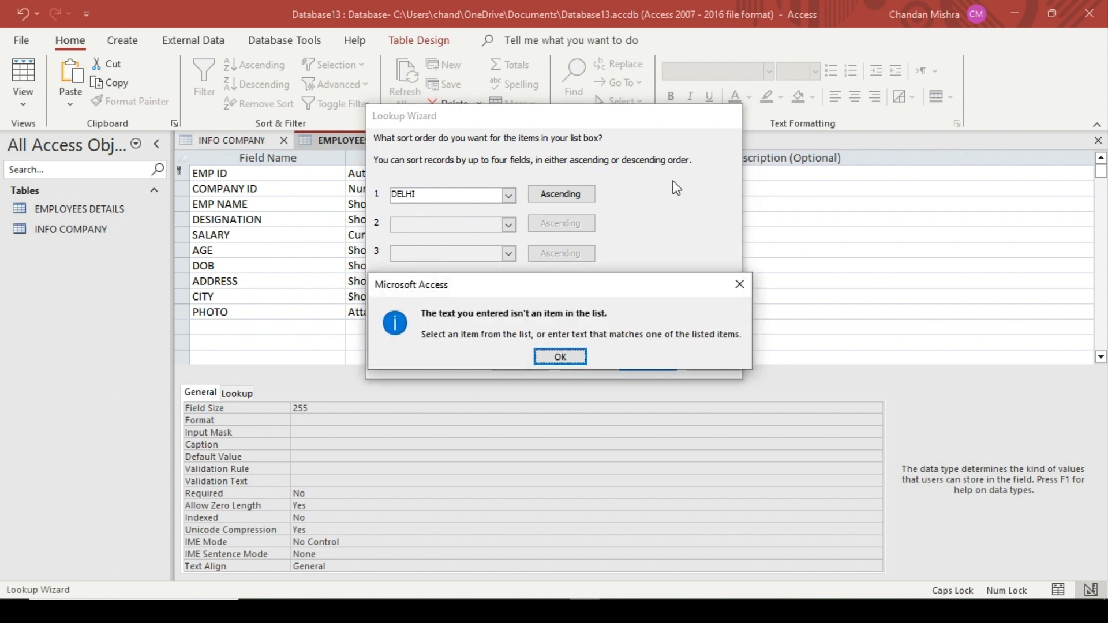
key(Return)
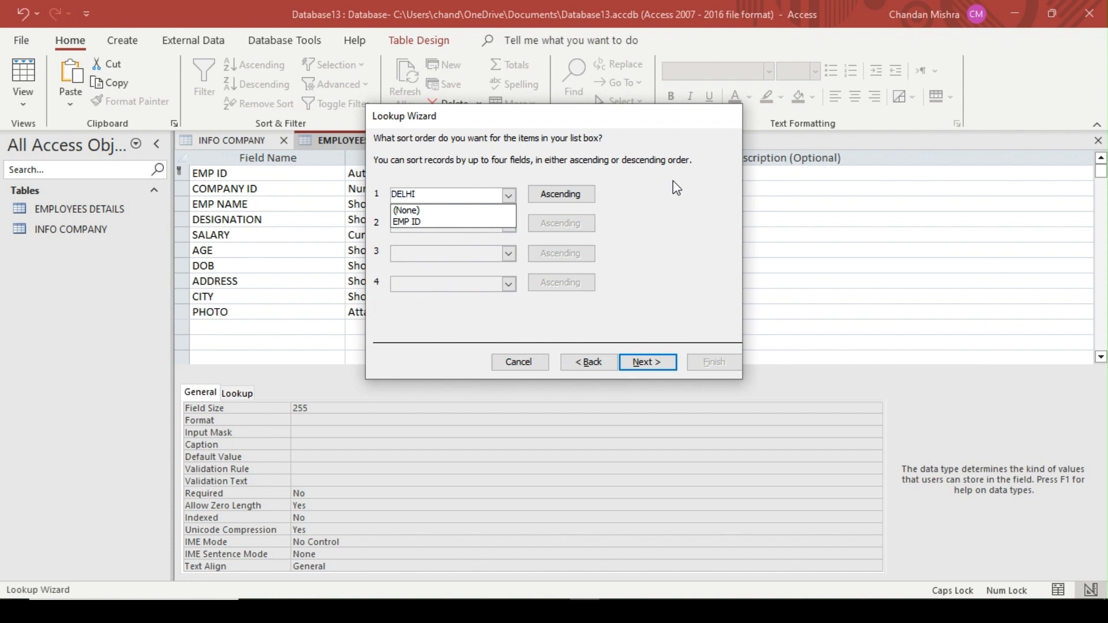
key(Down)
key(Down)
key(Tab)
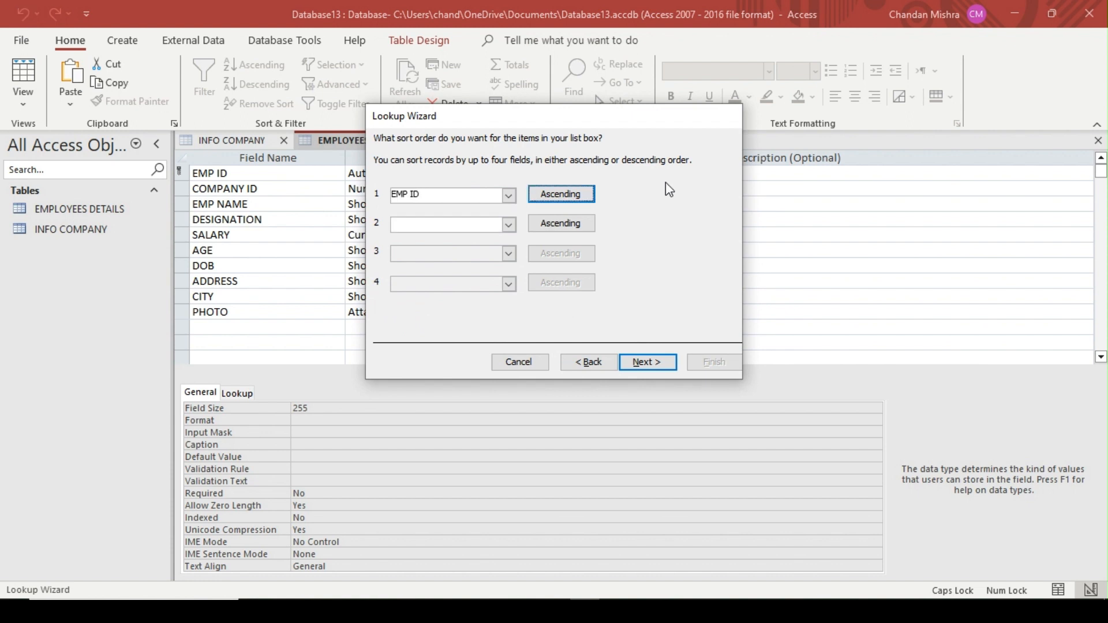
click(519, 361)
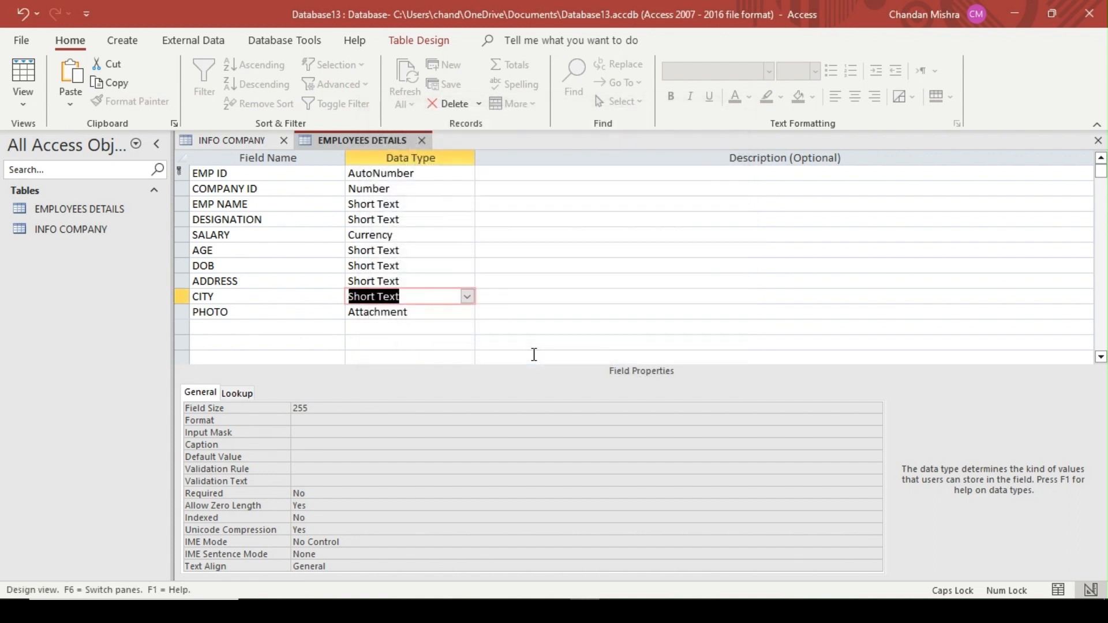
Start the Lookup Wizard for the CITY field and choose to type in the lookup values
click(467, 296)
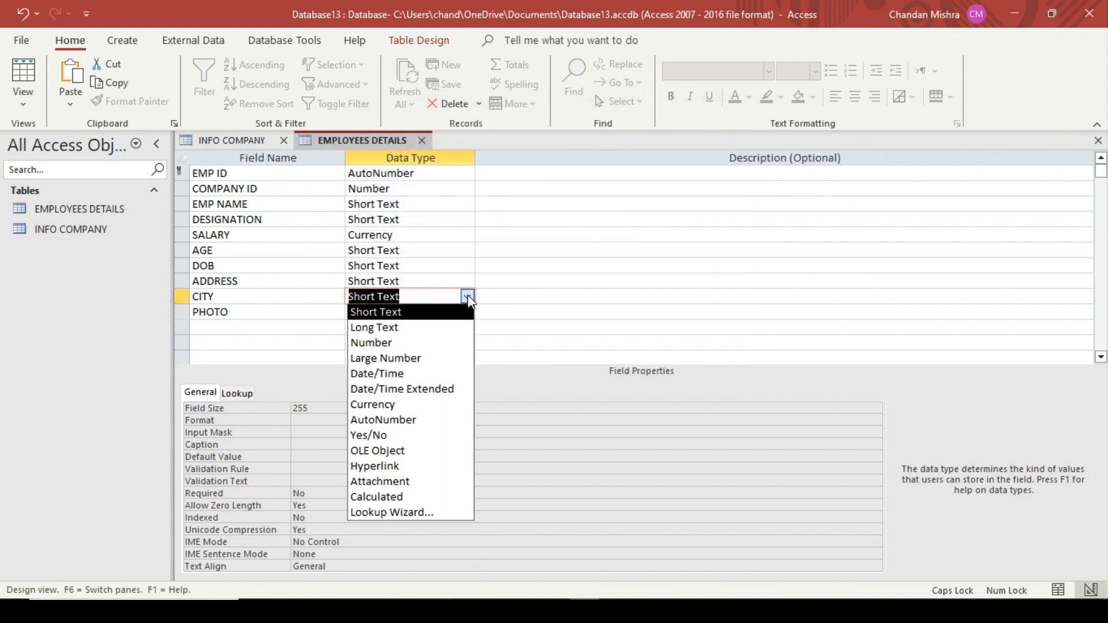
click(418, 512)
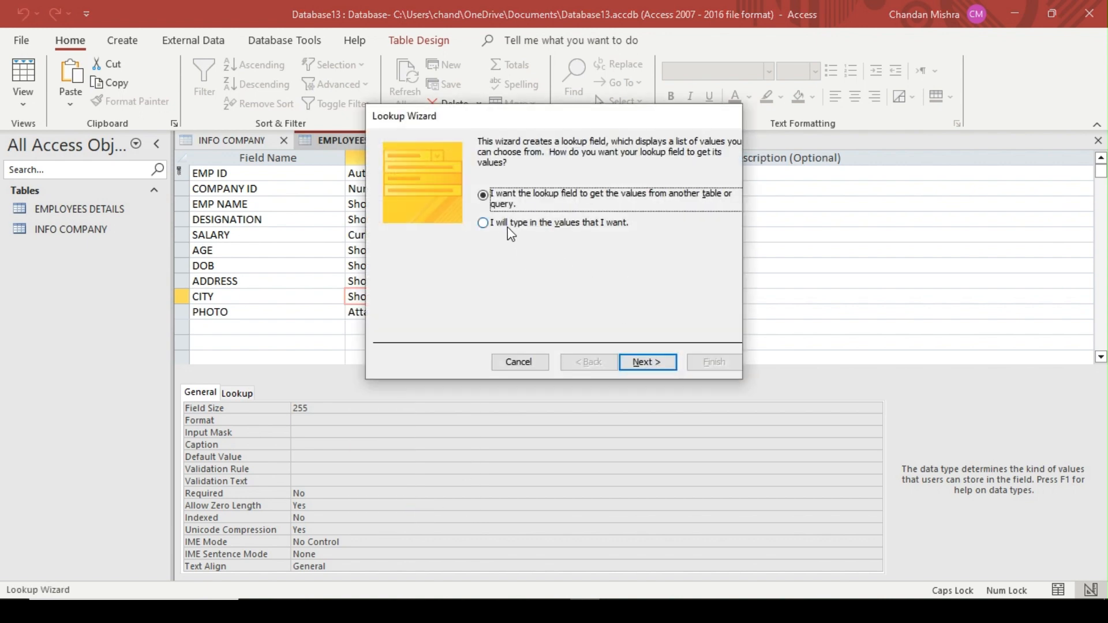
click(511, 231)
click(660, 367)
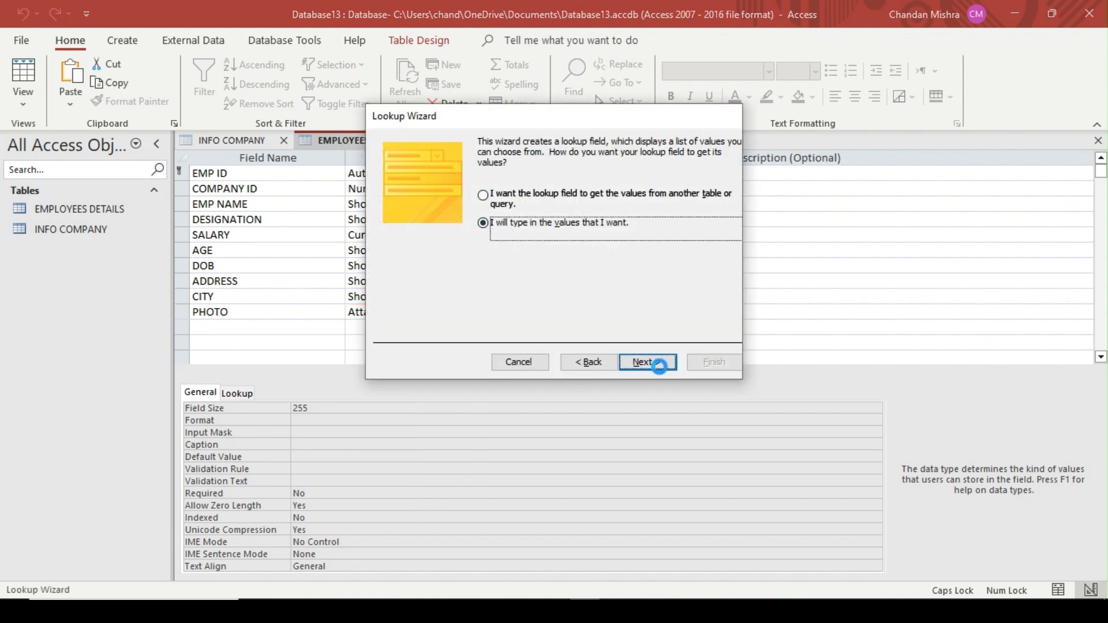
Enter DELHI as the first lookup value and set the number of lookup columns to 4
click(427, 238)
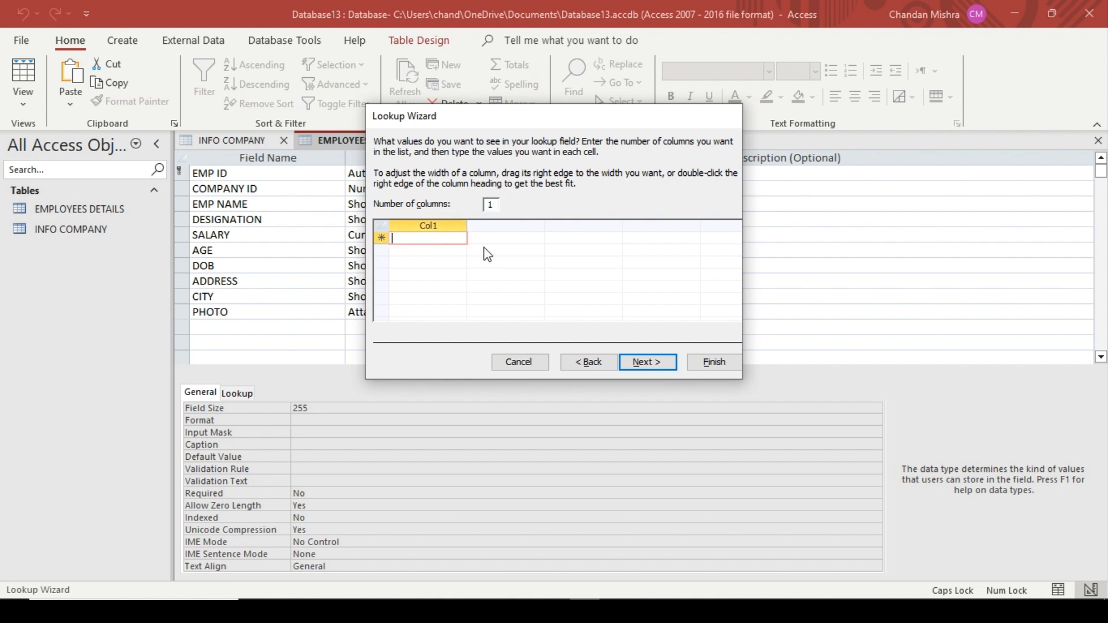
text(DELHI)
key(Return)
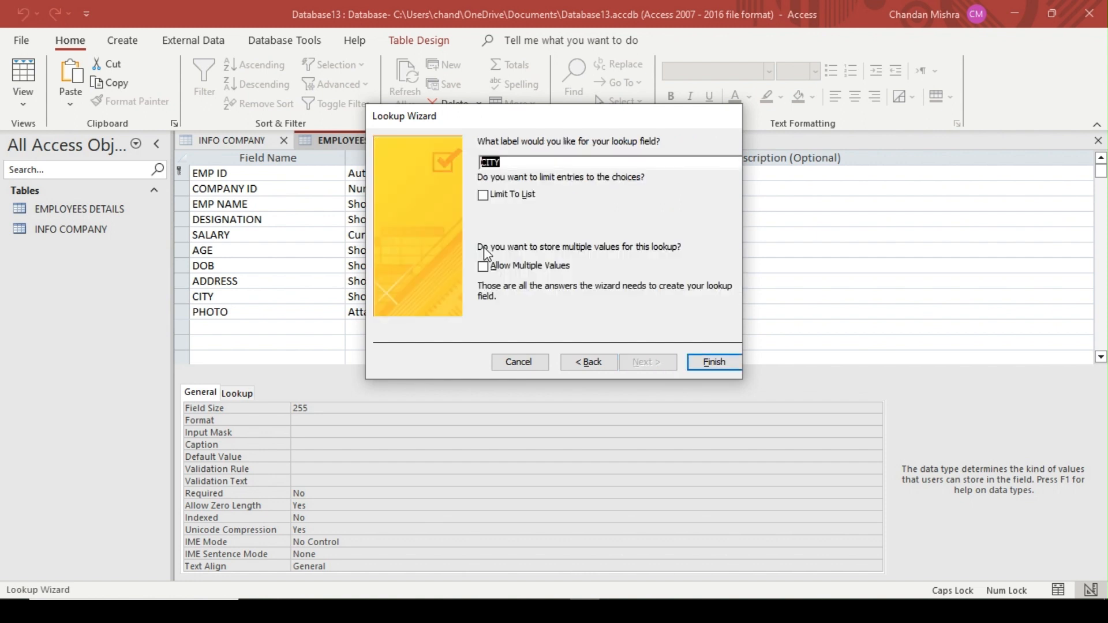
click(600, 365)
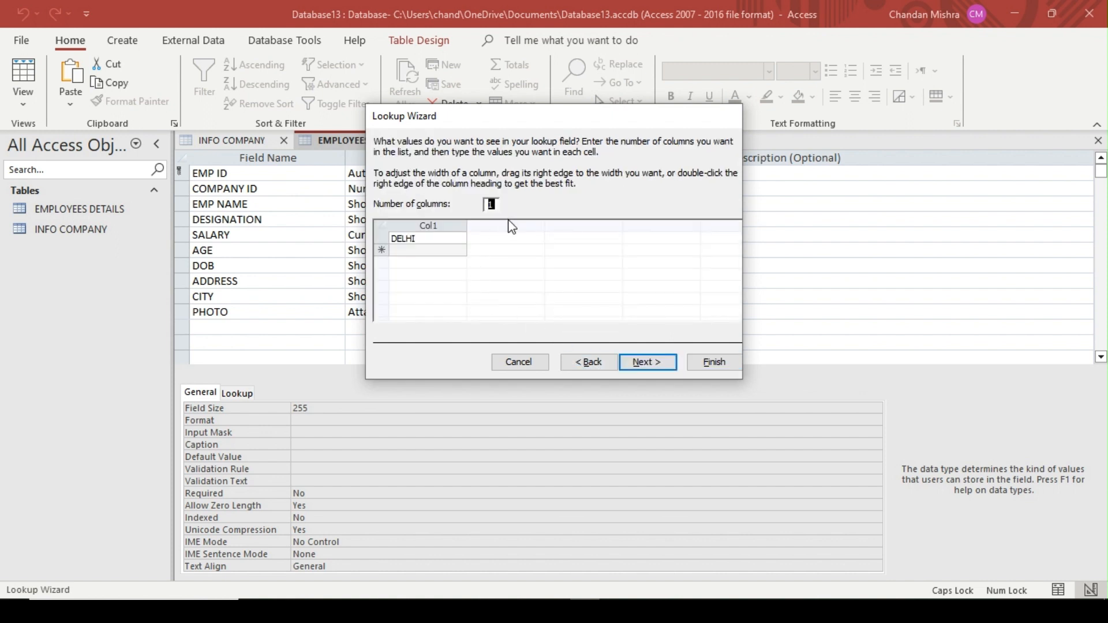
text(4)
key(Tab)
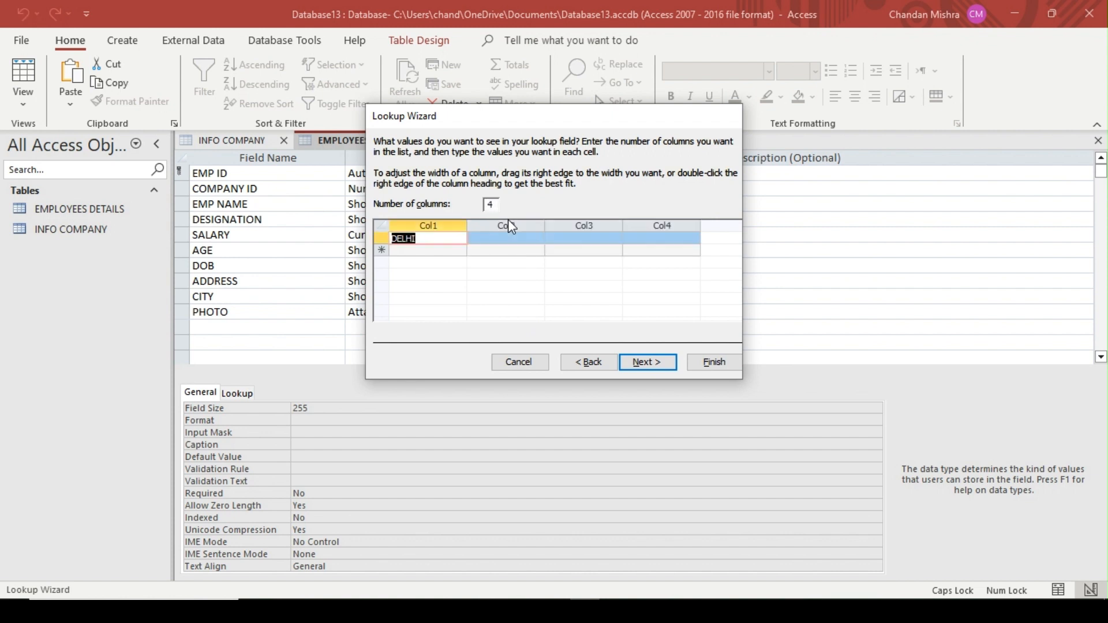
Fill the remaining lookup columns of the DELHI row with MUMBAI, CHENNAI and BANGLORE
key(Tab)
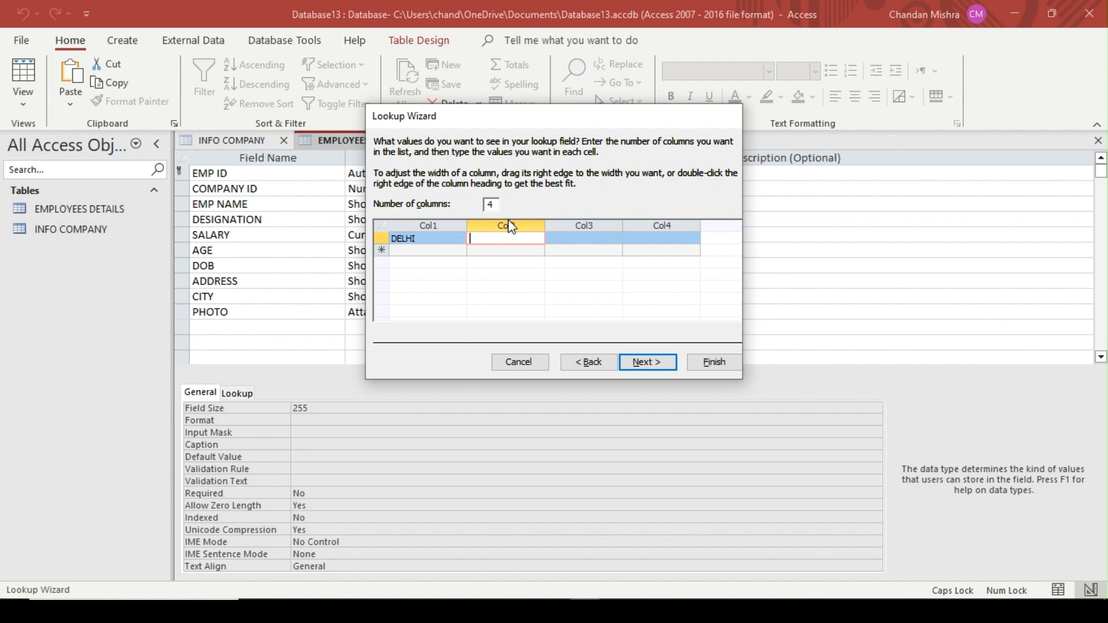
text(MUMBAI)
key(Tab)
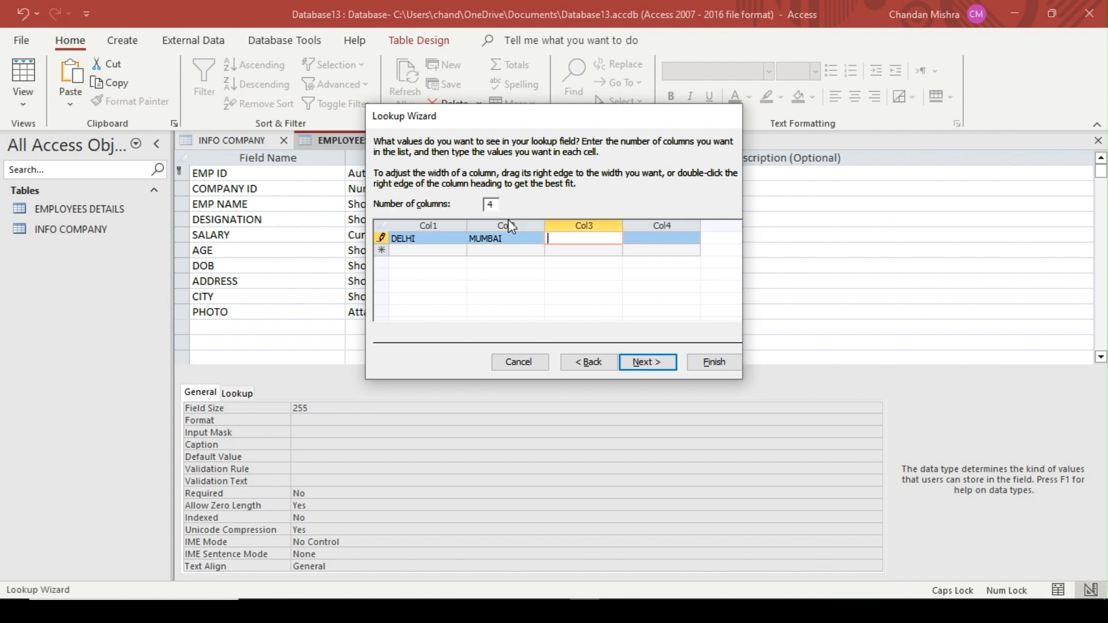
text(CHENNAI)
key(Tab)
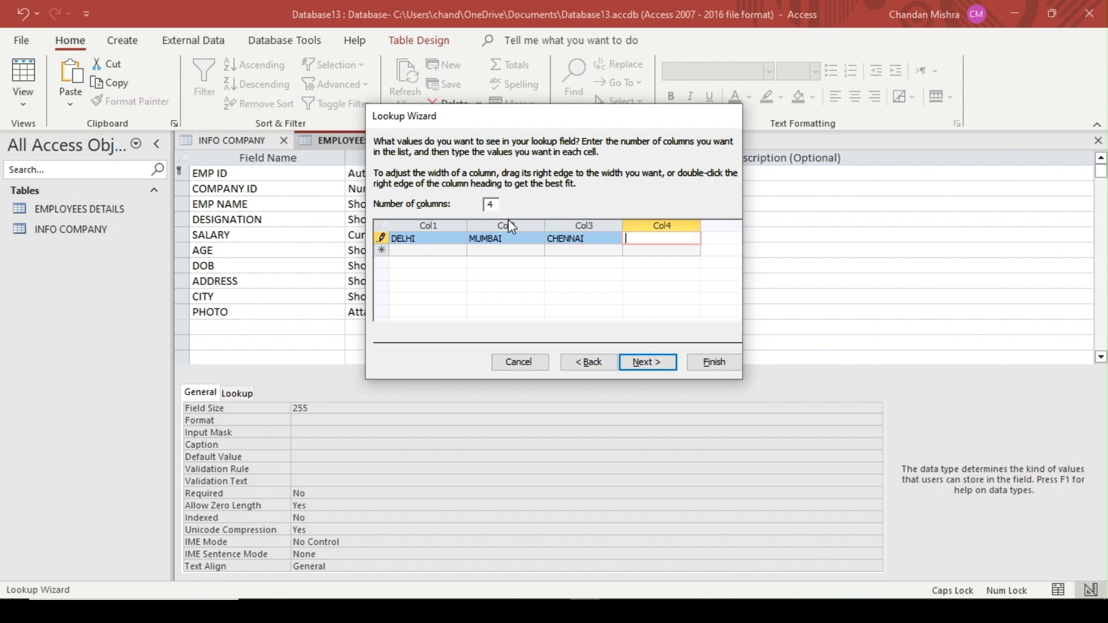
text(BANGLORE)
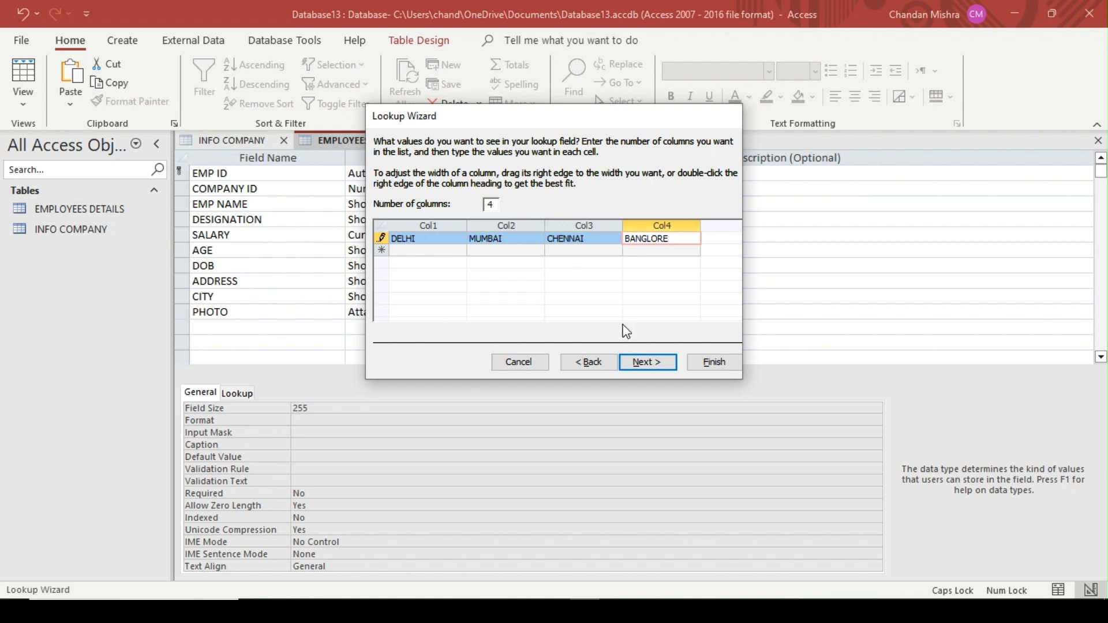
Choose Col1 as the column whose value is stored and finish the CITY lookup
click(647, 363)
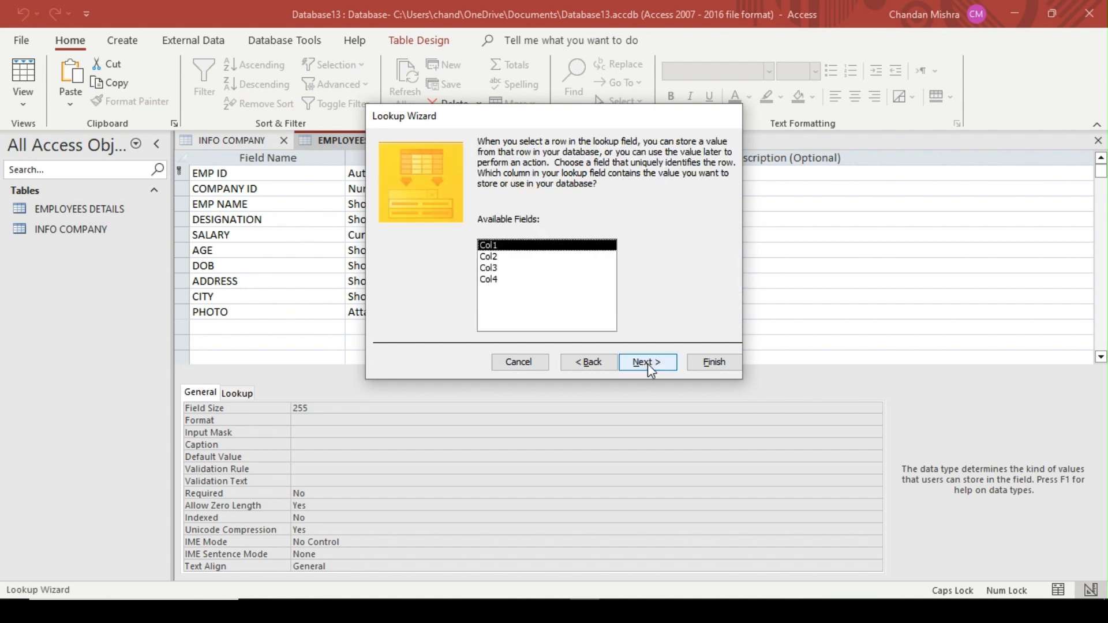
click(492, 268)
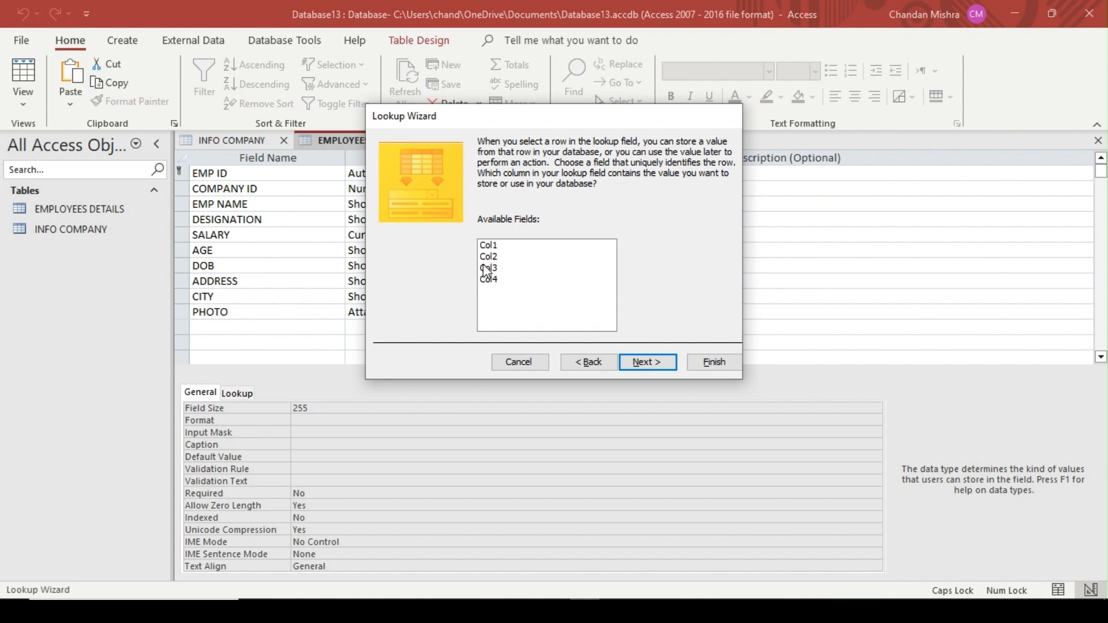
click(494, 246)
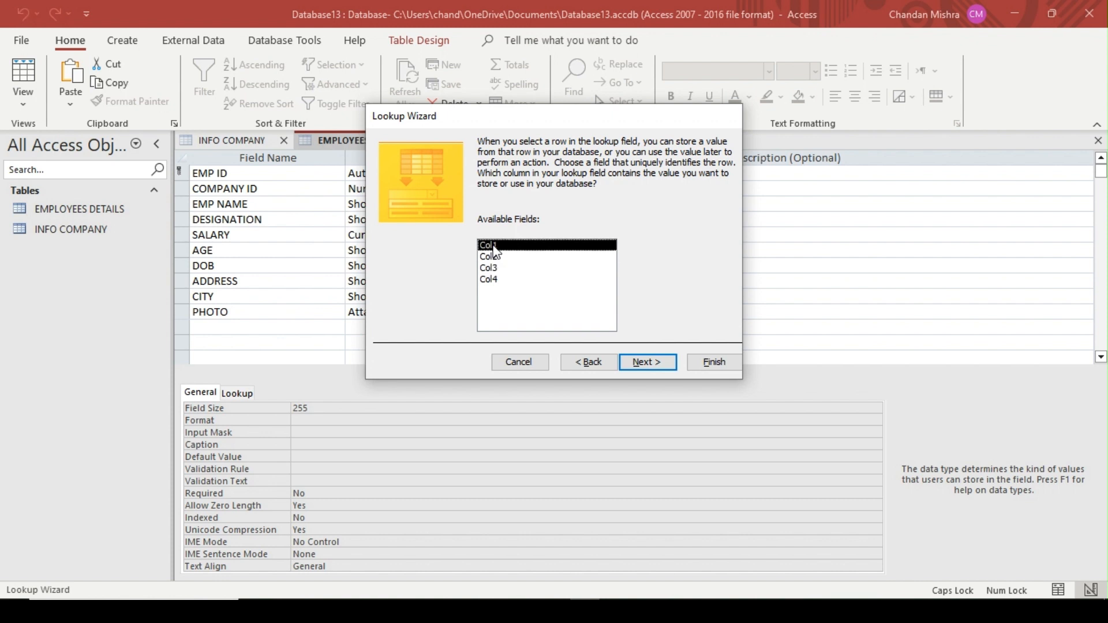
click(716, 362)
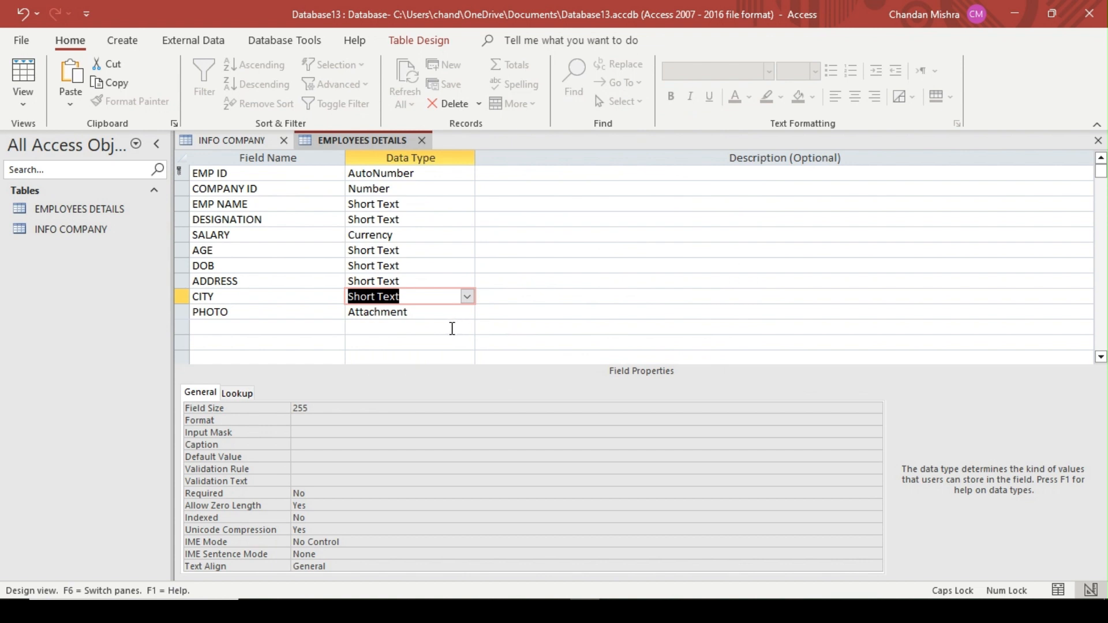
Save the EMPLOYEES DETAILS table and show it in Datasheet View
key(ctrl+s)
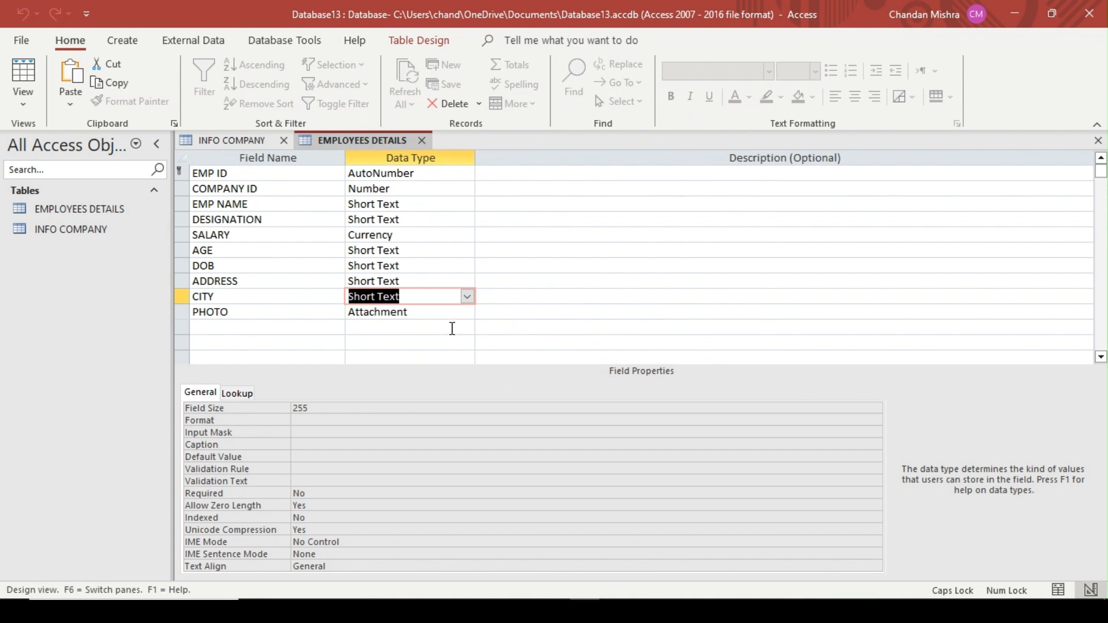
right_click(373, 143)
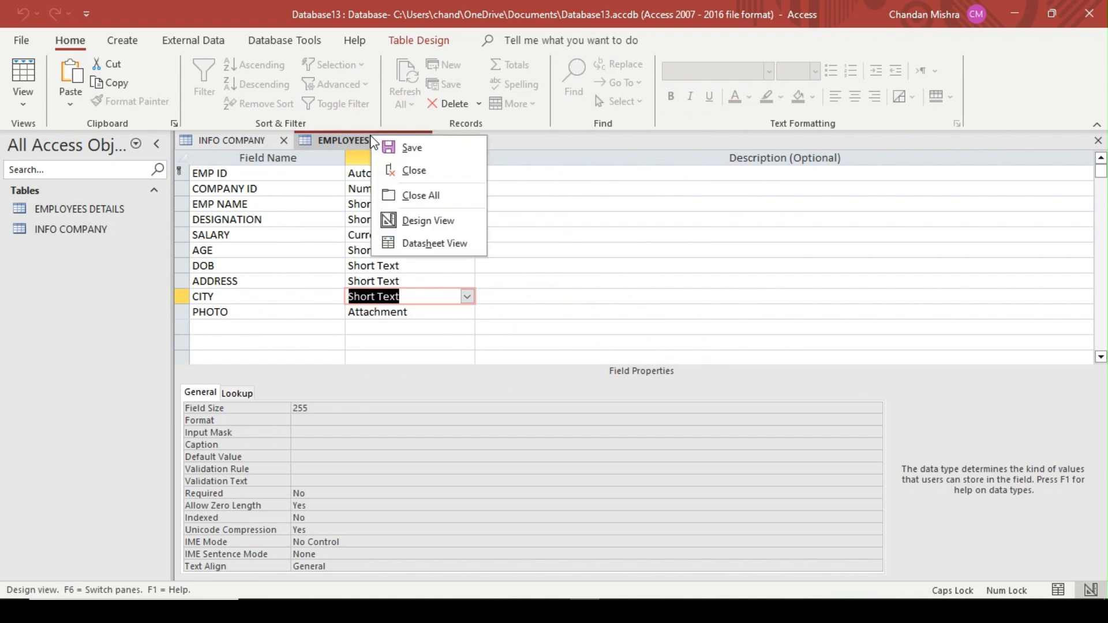
click(452, 242)
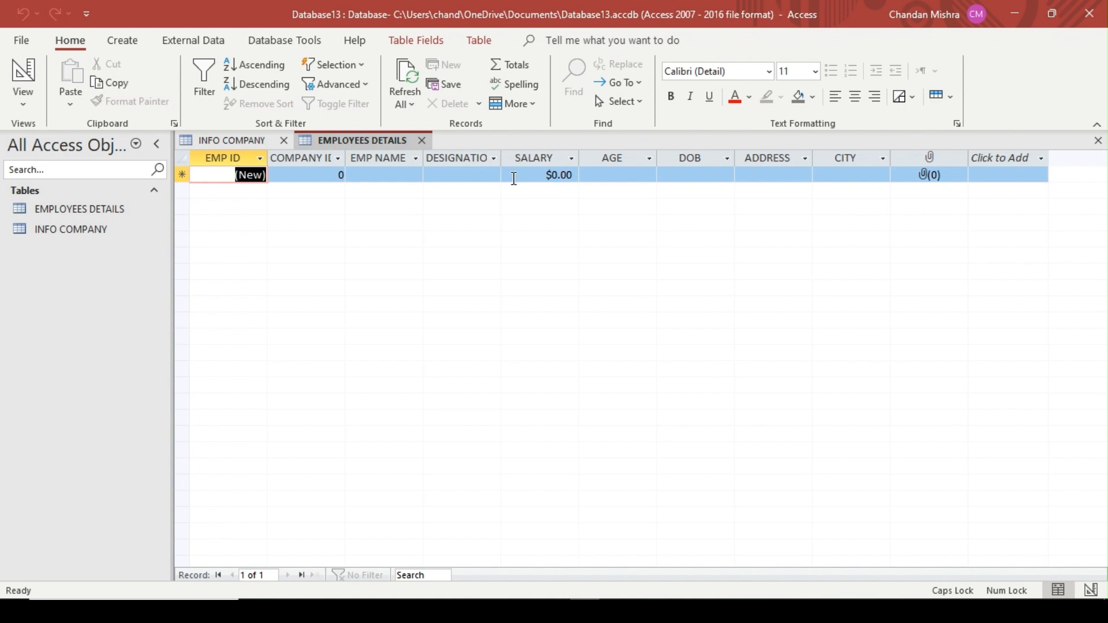
Return EMPLOYEES DETAILS to Design View and set the SALARY field's format to General Number
right_click(383, 137)
click(441, 222)
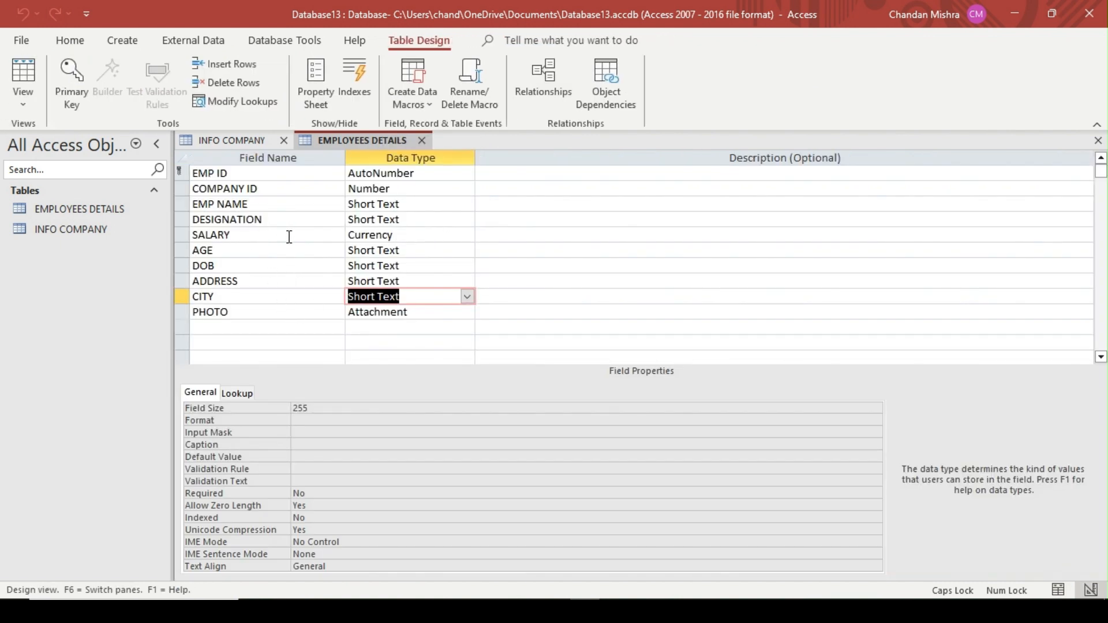
click(419, 243)
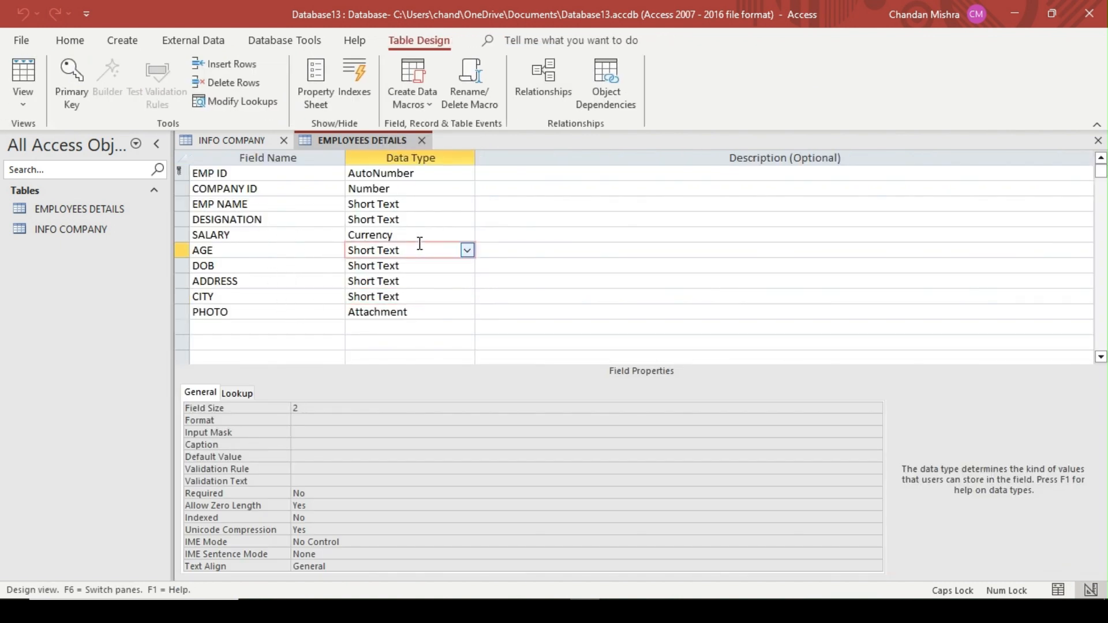
click(404, 233)
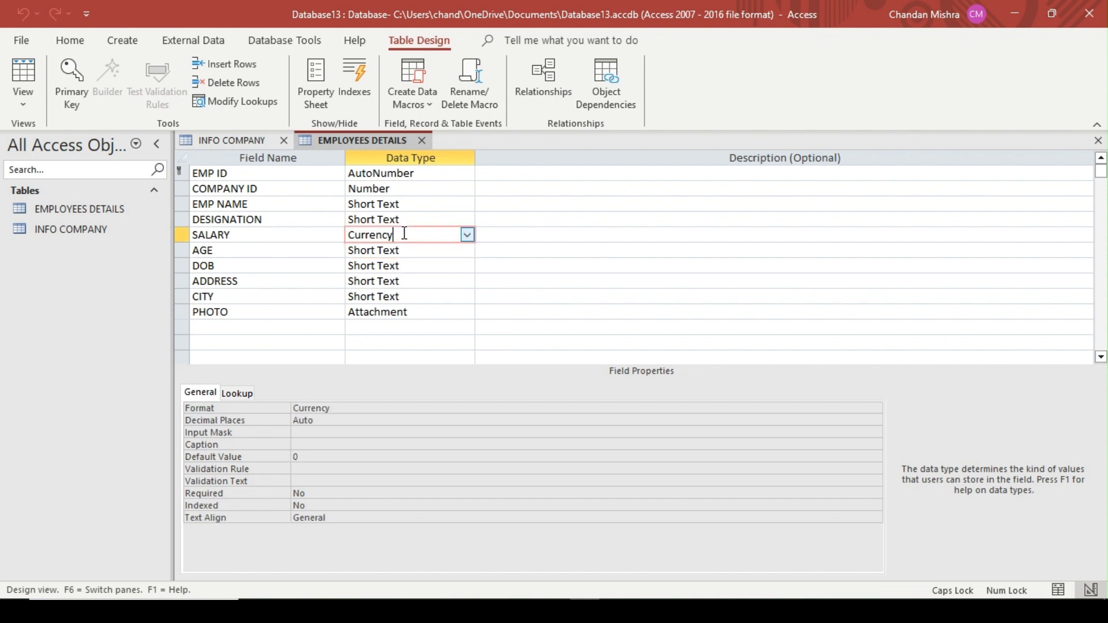
click(351, 409)
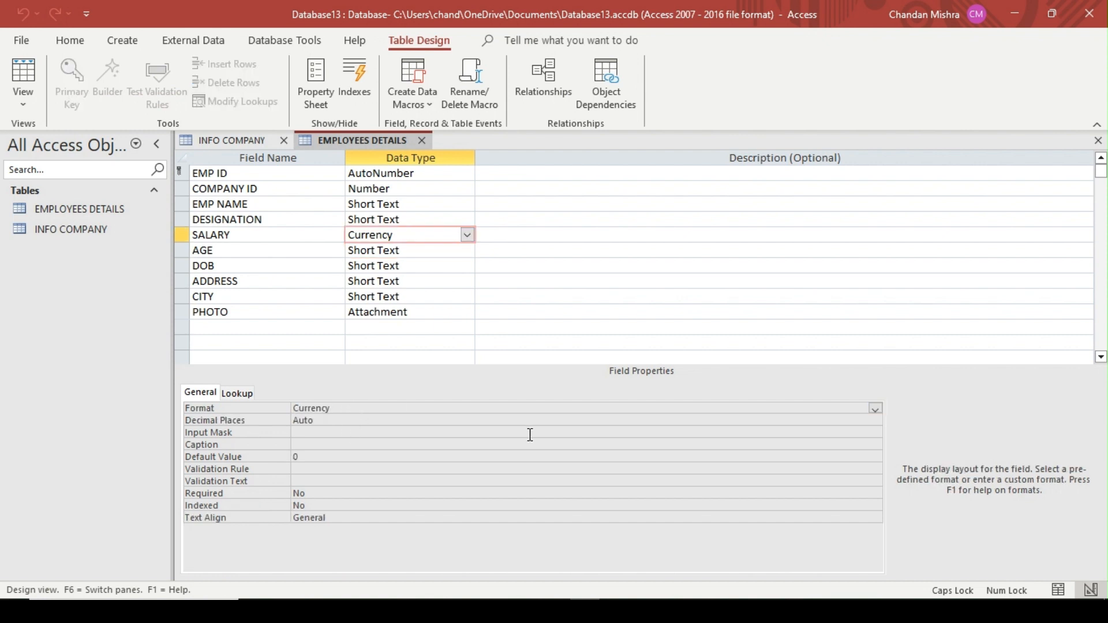
click(875, 409)
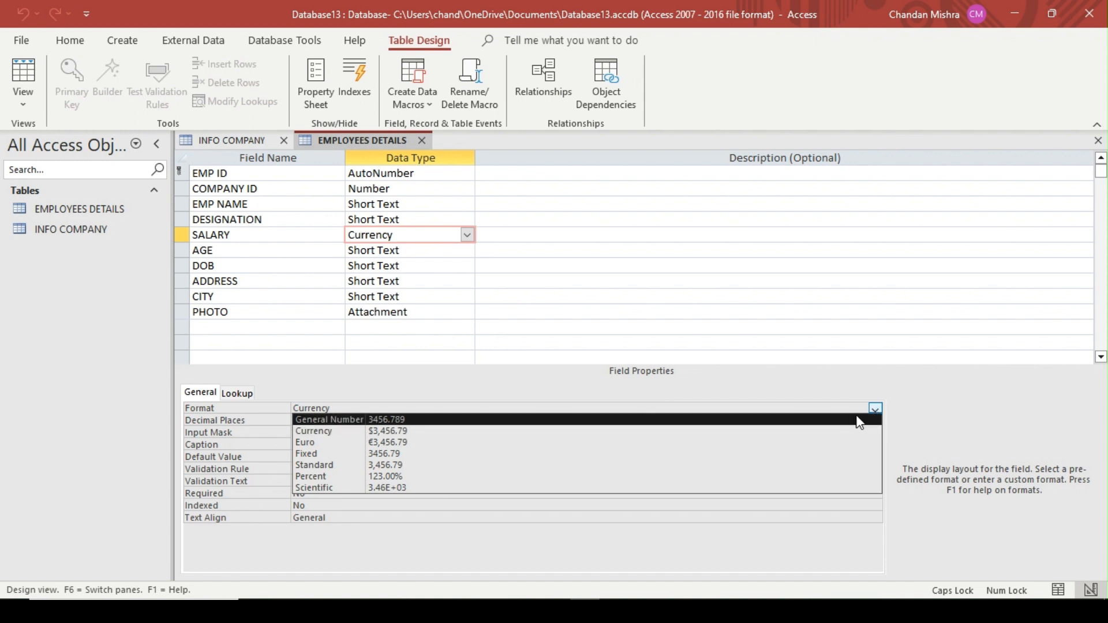
click(860, 421)
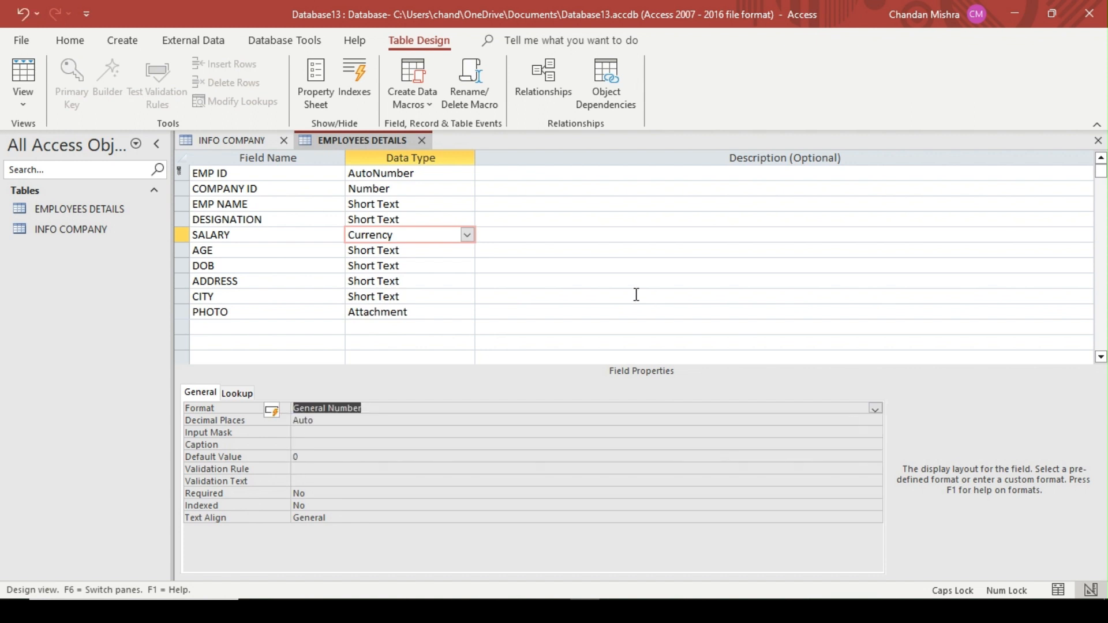
Show EMPLOYEES DETAILS in Datasheet View and widen the COMPANY ID column to fit its heading
right_click(371, 142)
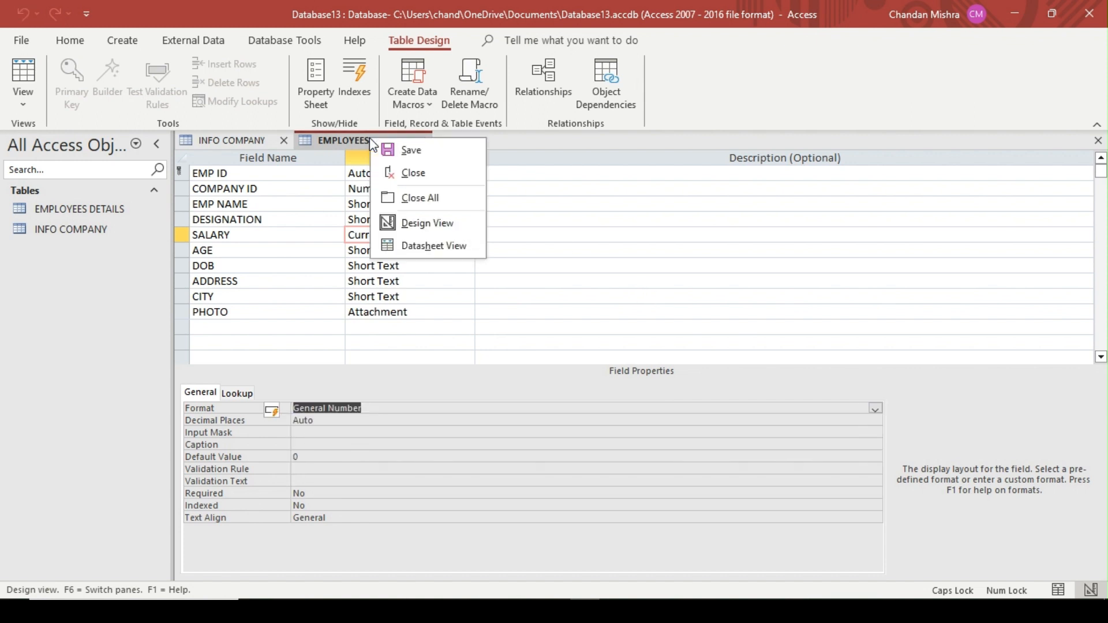
click(417, 243)
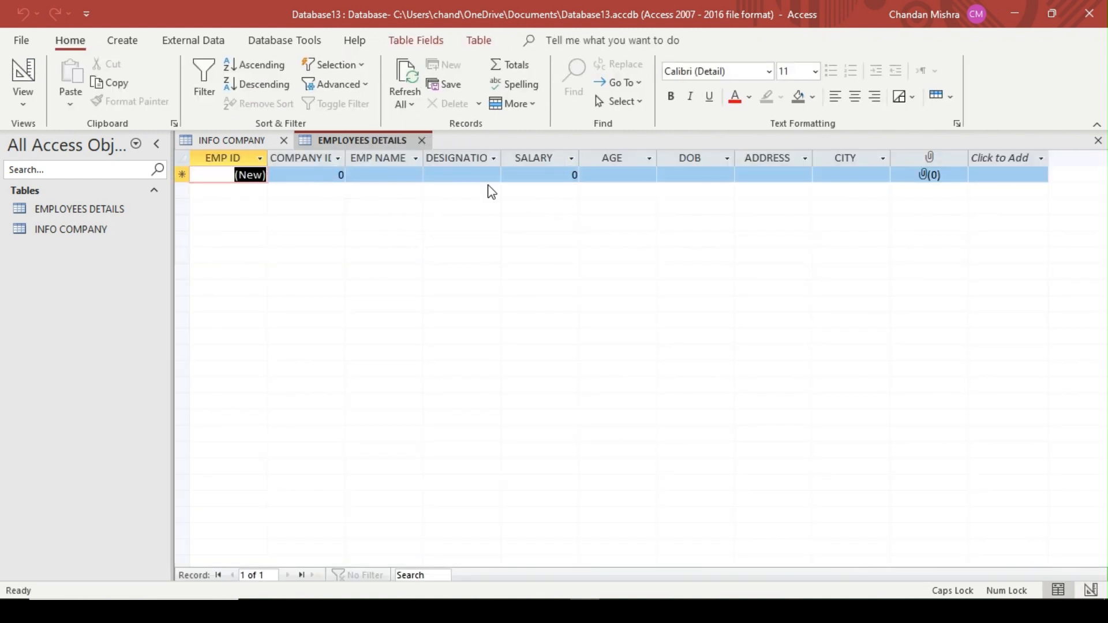
drag(345, 159, 373, 159)
click(334, 178)
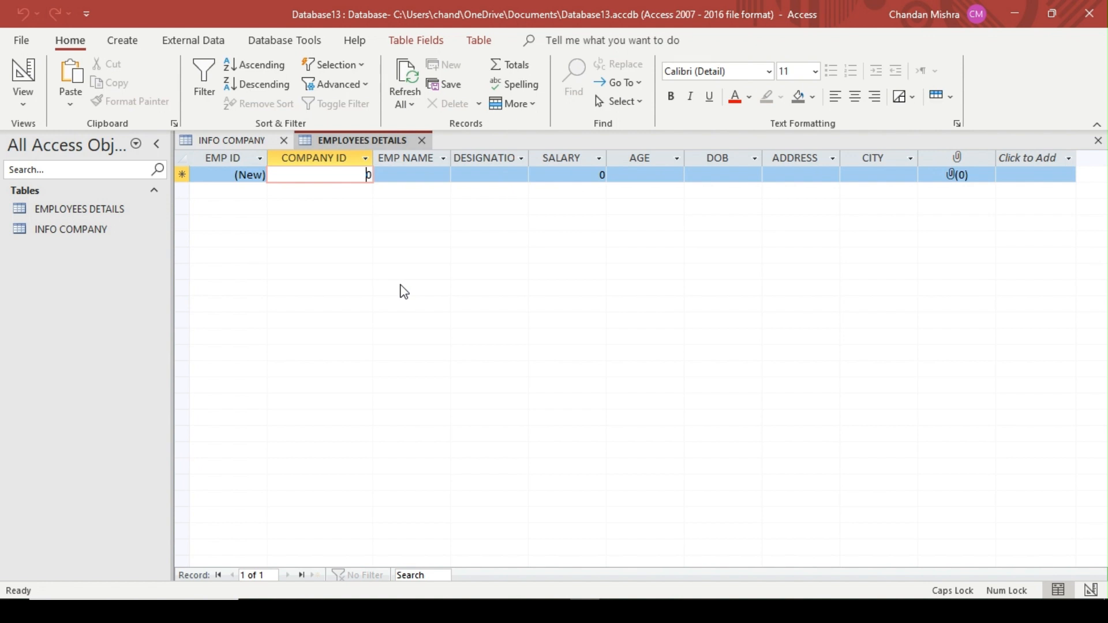
In the first EMPLOYEES DETAILS record, set COMPANY ID to 2 and enter the employee's name
click(251, 134)
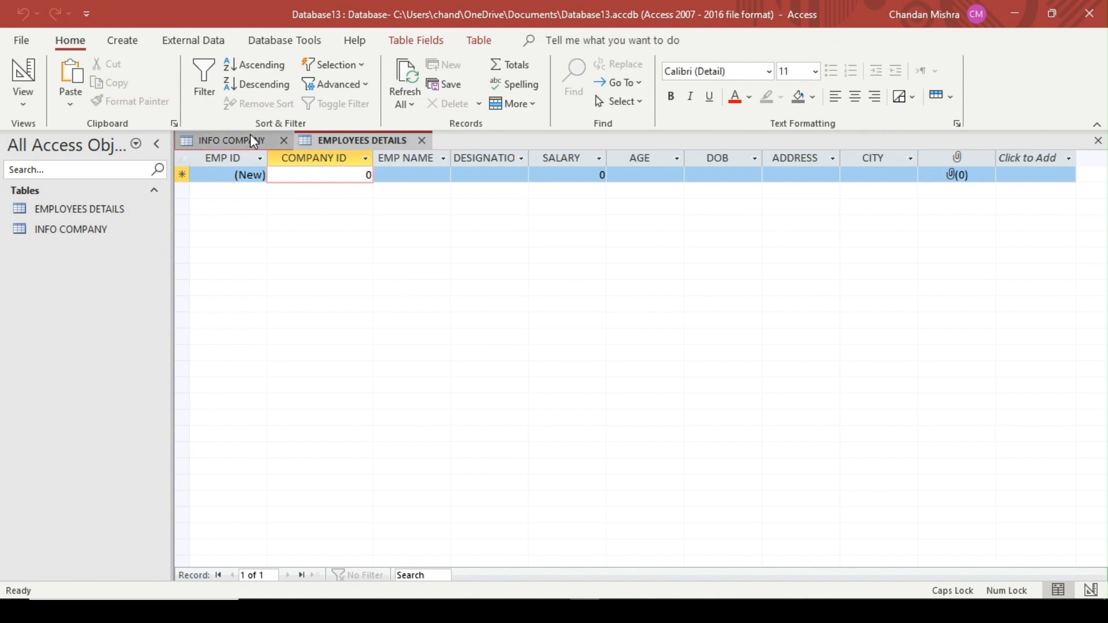
click(367, 142)
key(BackSpace)
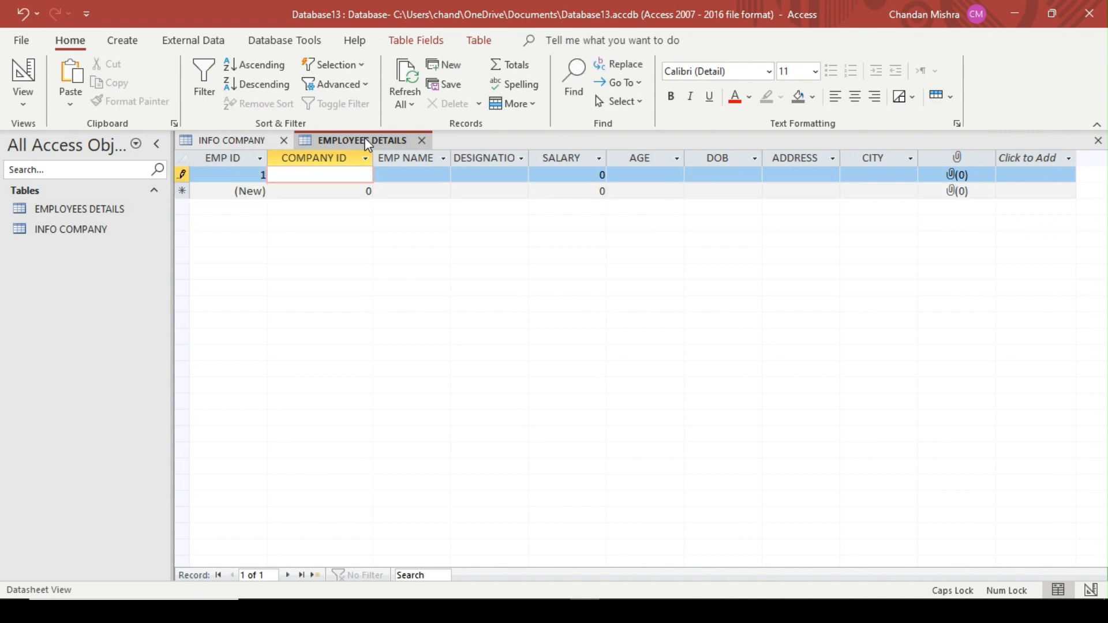
key(Tab)
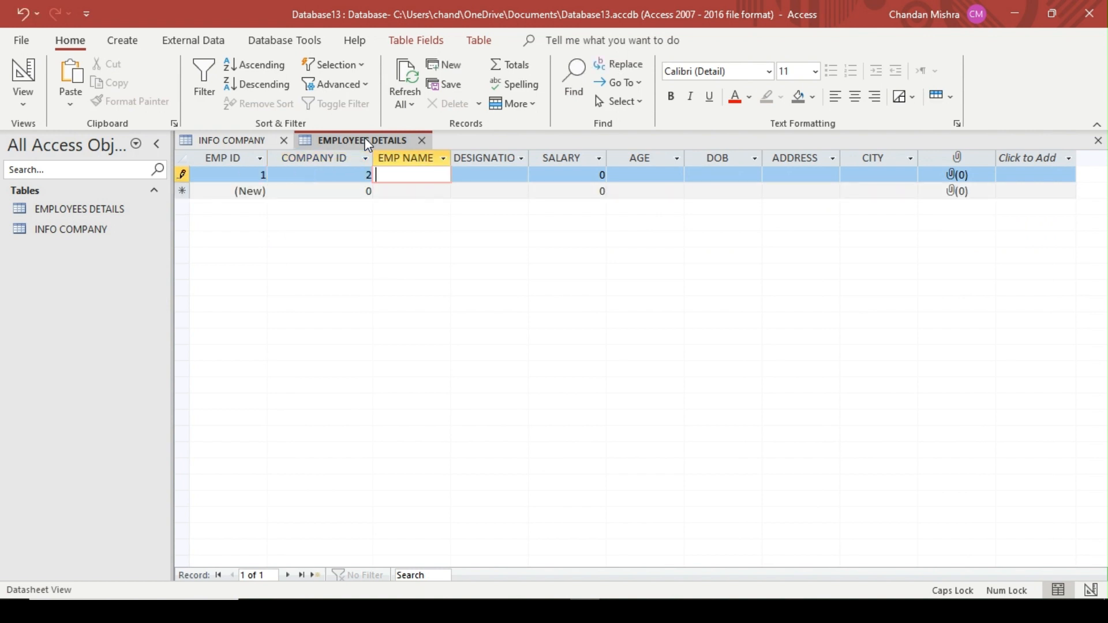
text(AMIT)
key(Tab)
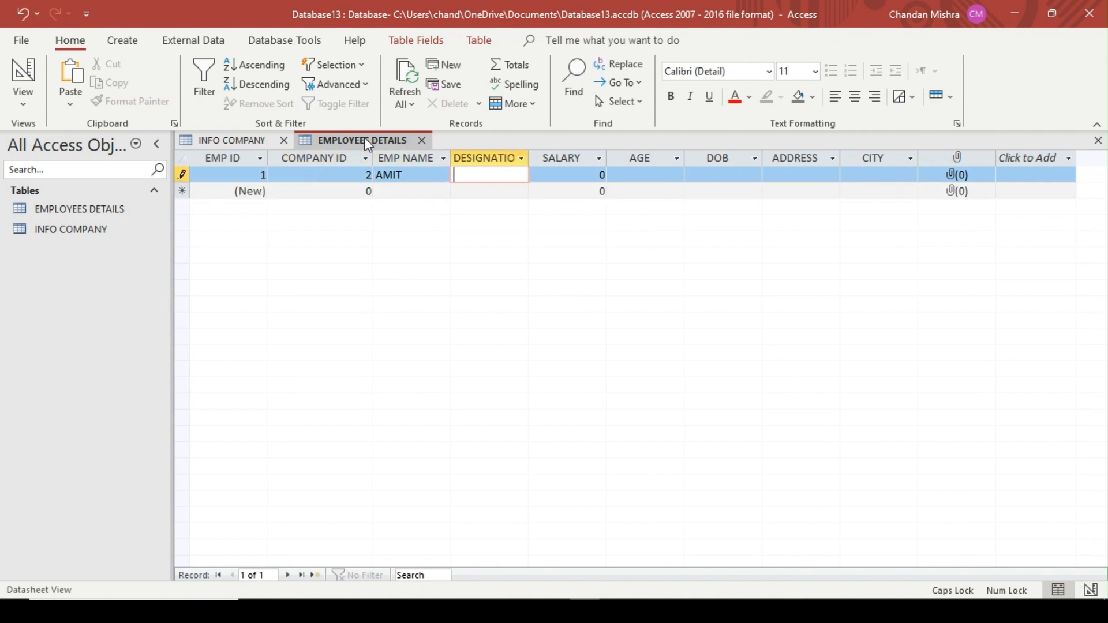
Fill the first employee's record with designation CEO, salary 700000 and age 45
text(CEO)
key(Tab)
text(7000)
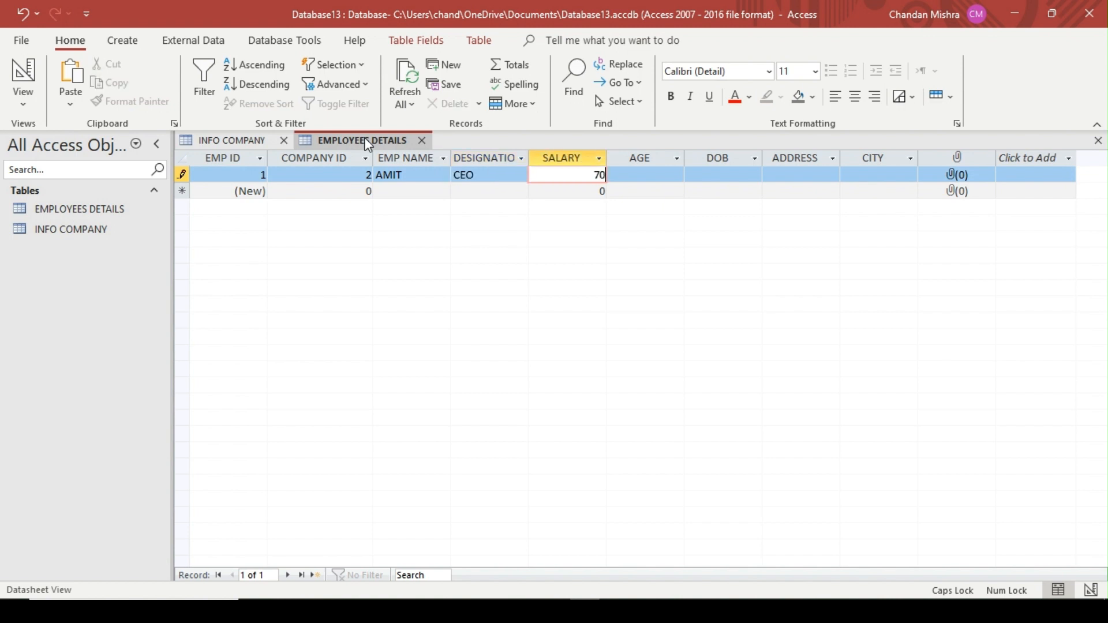
text(00)
key(Tab)
text(45)
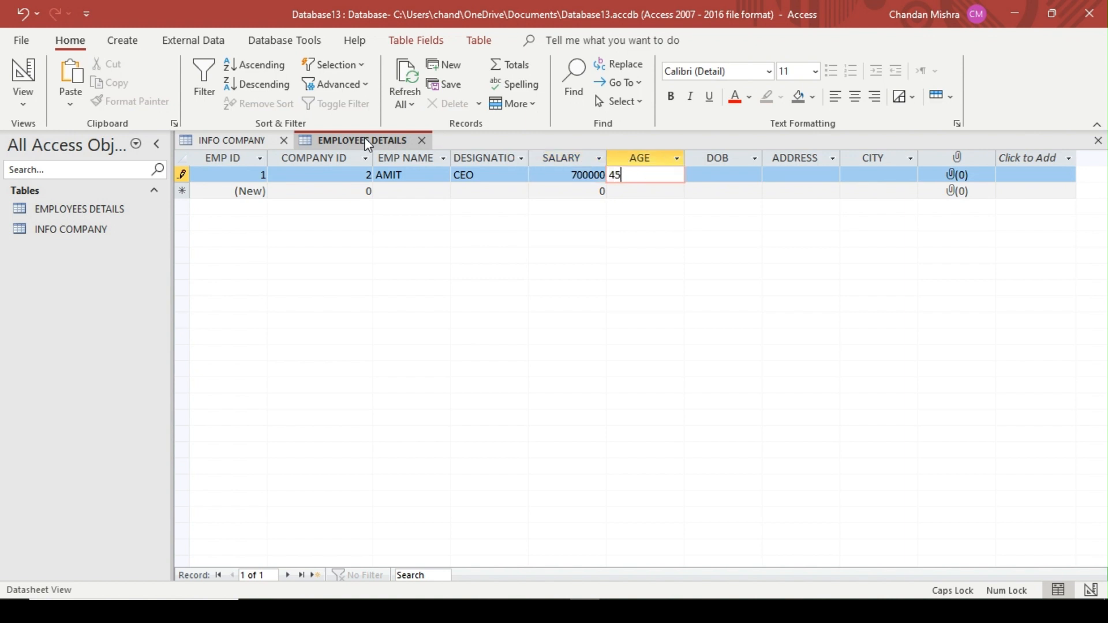
Enter the first employee's date of birth in the DOB field
key(Tab)
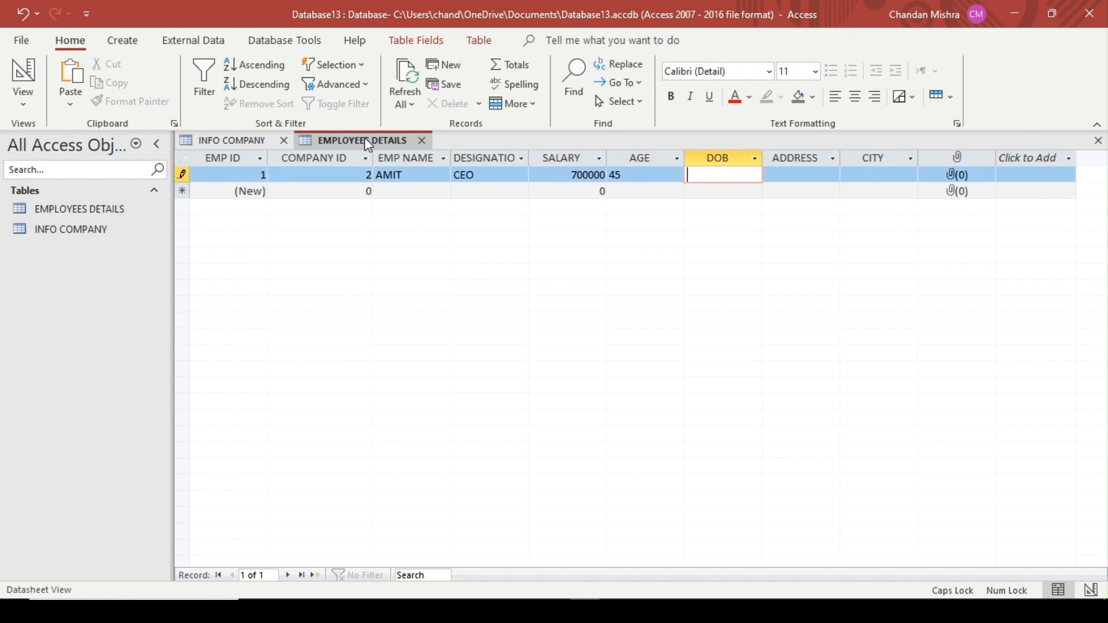
text(10/__/____)
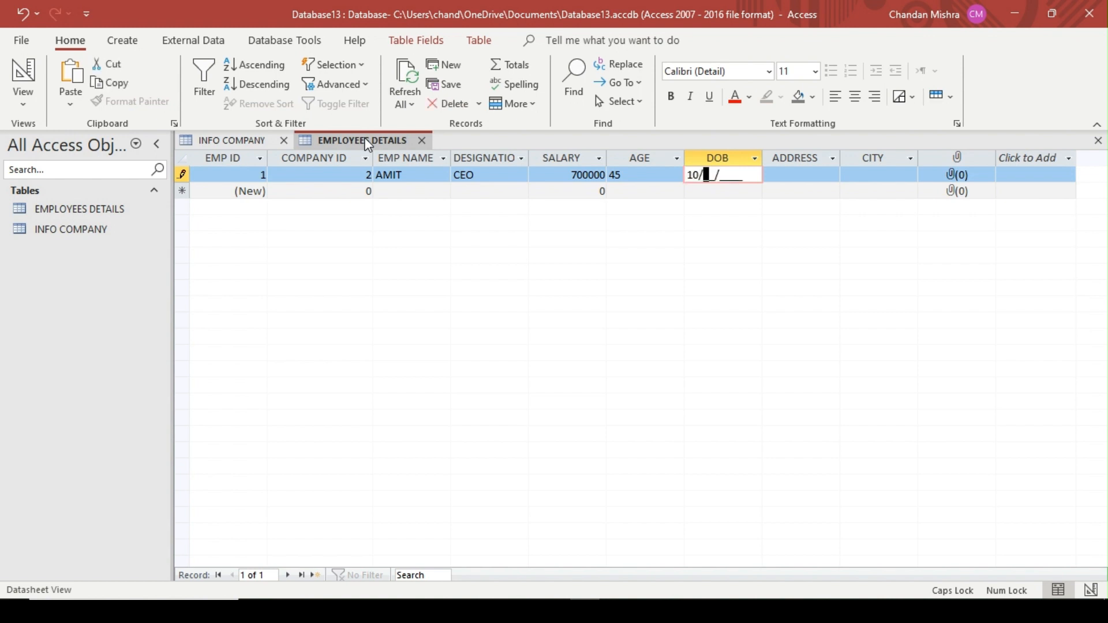
key(BackSpace)
key(BackSpace)
text(13/01/1980)
key(Tab)
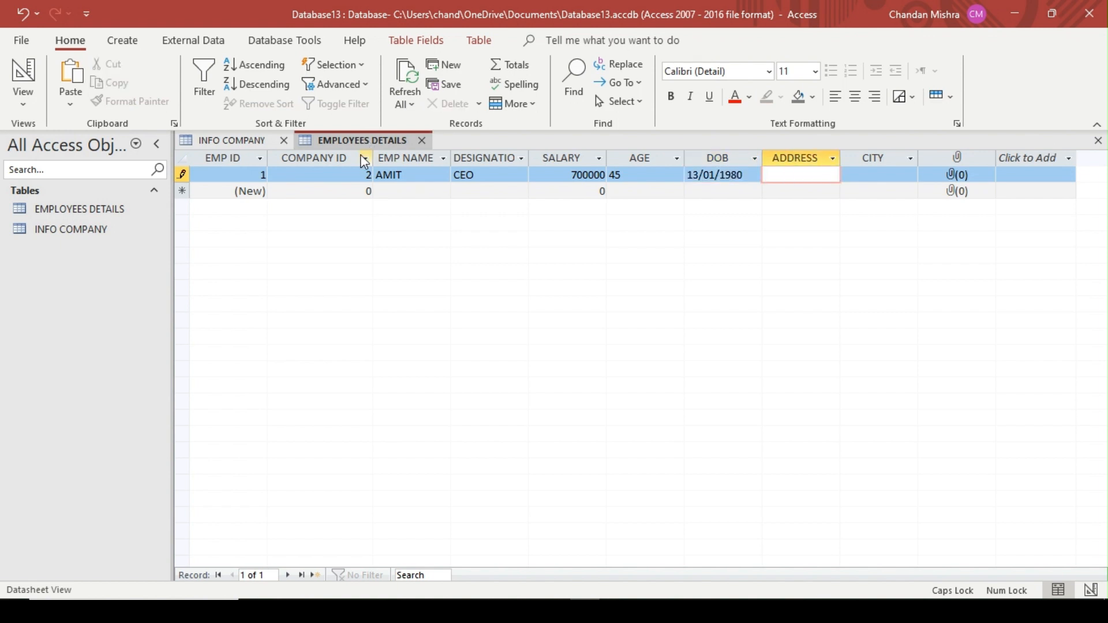
Enter the first employee's address in the ADDRESS field
key(Tab)
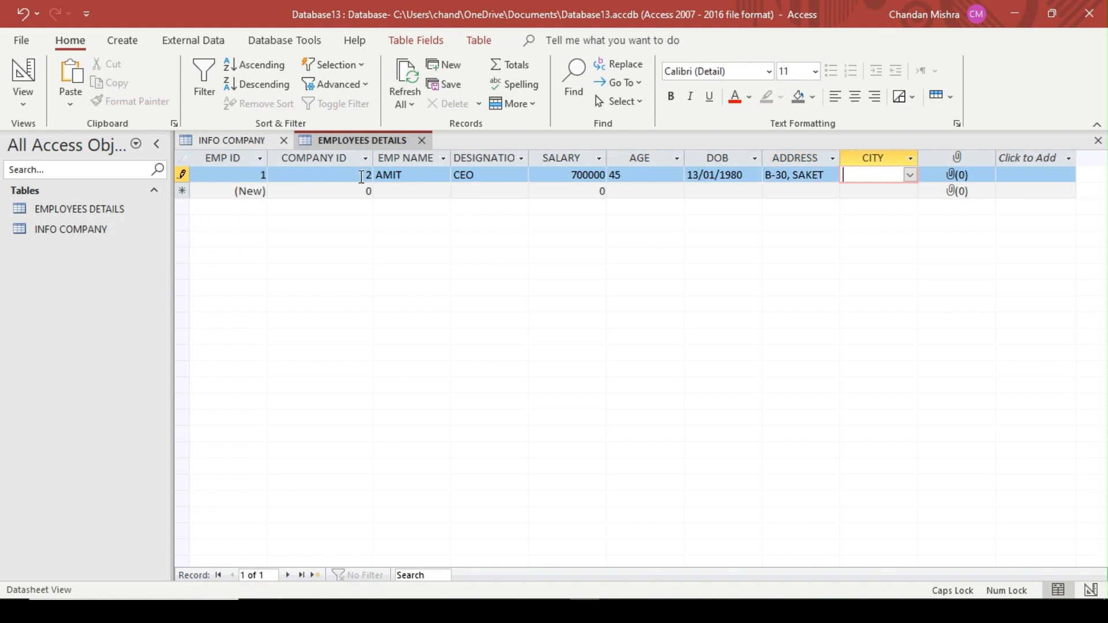
Set the first employee's CITY to DELHI using the lookup list
text(DELHI)
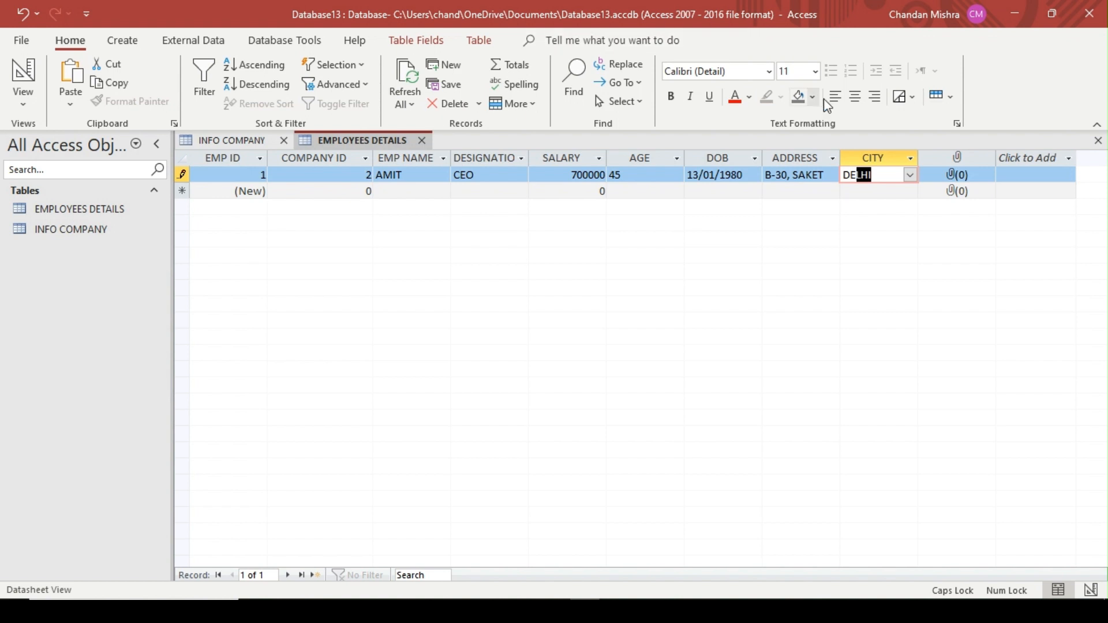
click(910, 176)
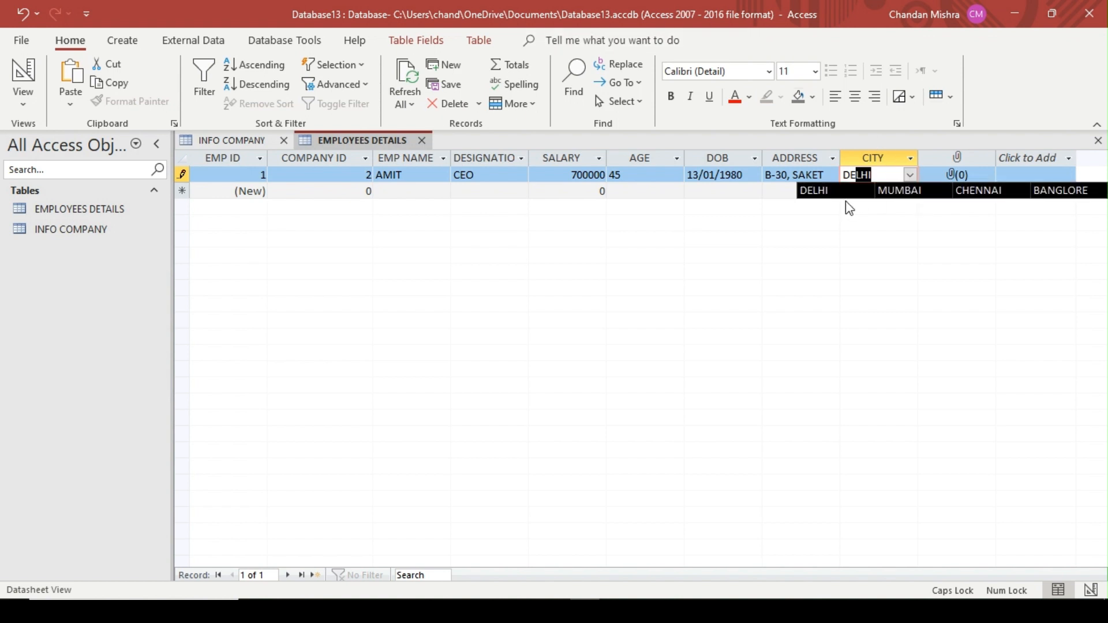
click(910, 176)
click(910, 176)
click(917, 192)
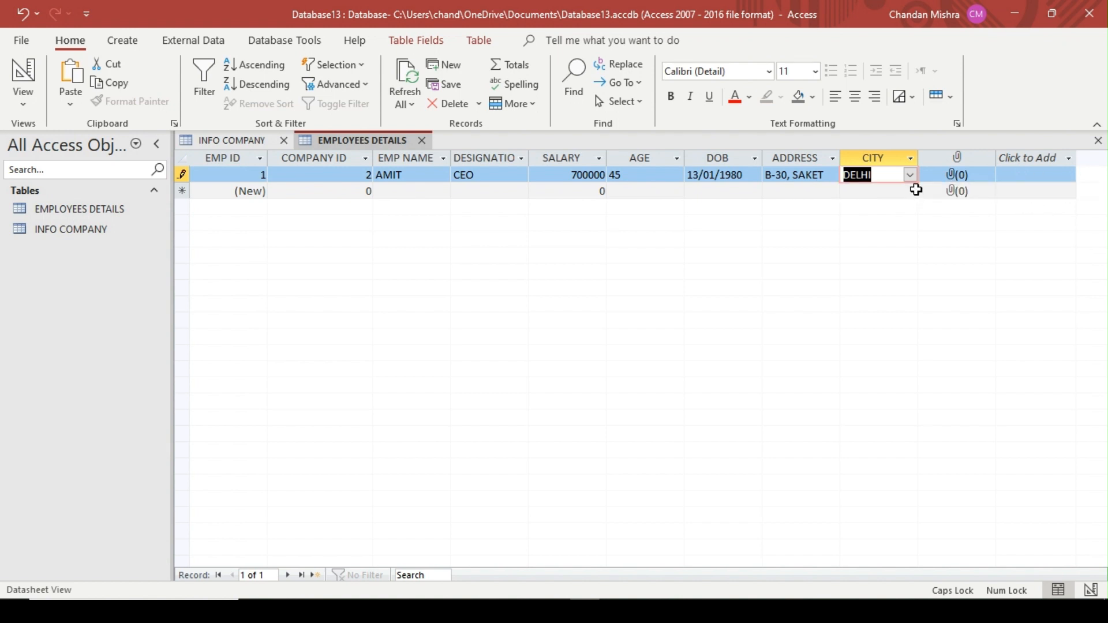
Try entering MUMBAI and the unlisted value HYDERBA in the first record's CITY field
click(911, 176)
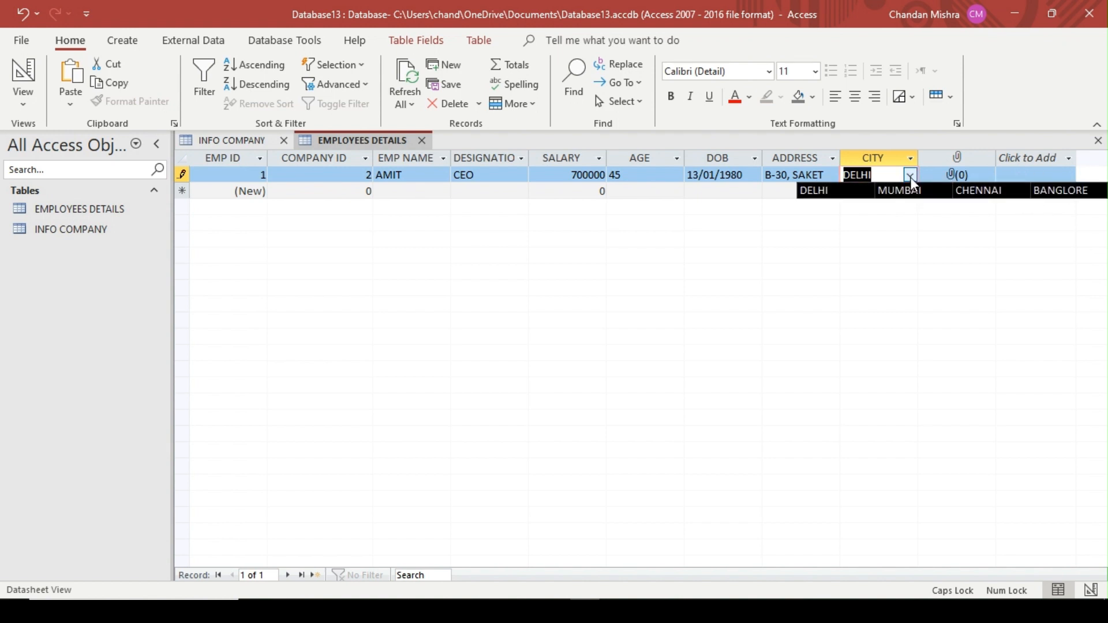
text(MUMBAI)
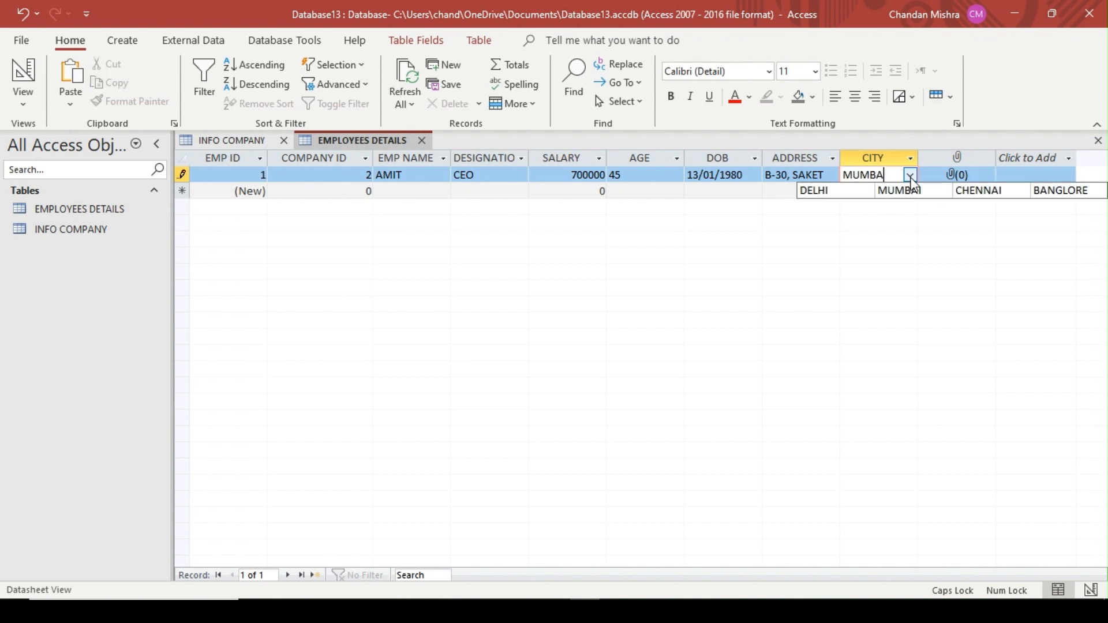
key(Tab)
click(911, 176)
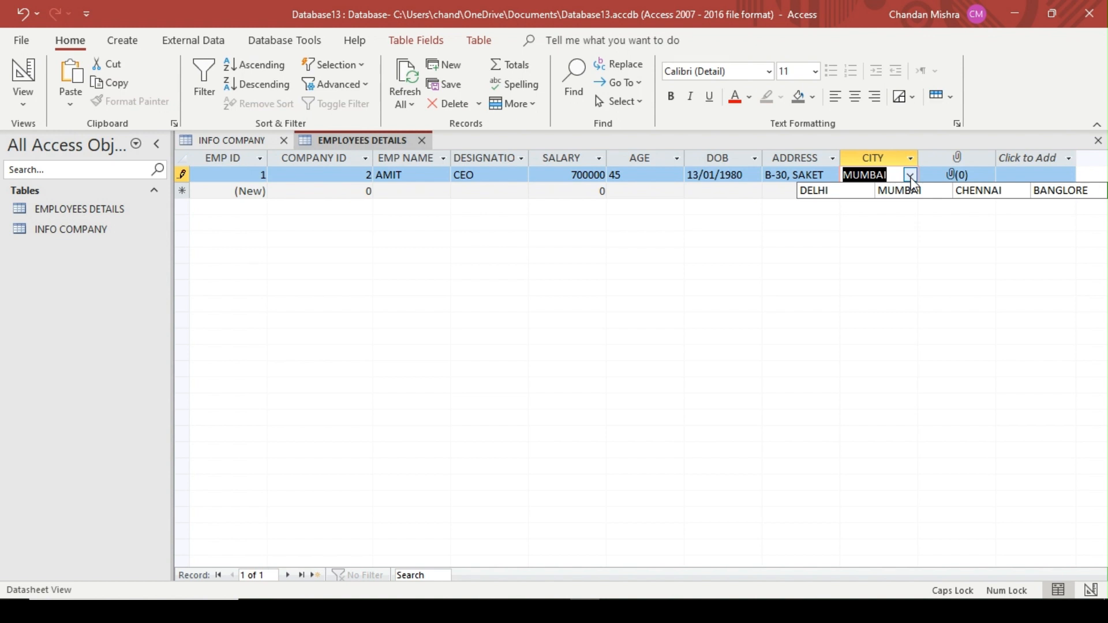
text(HYD)
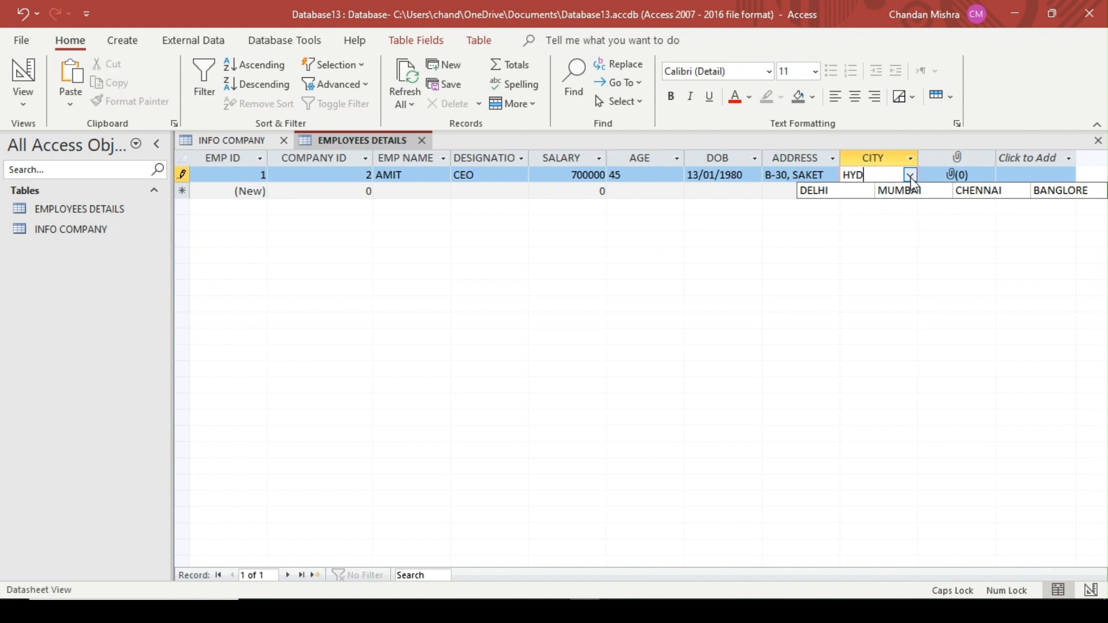
text(ERBA)
key(Tab)
Choose DELHI again from the CITY lookup list for the first employee's record
click(911, 176)
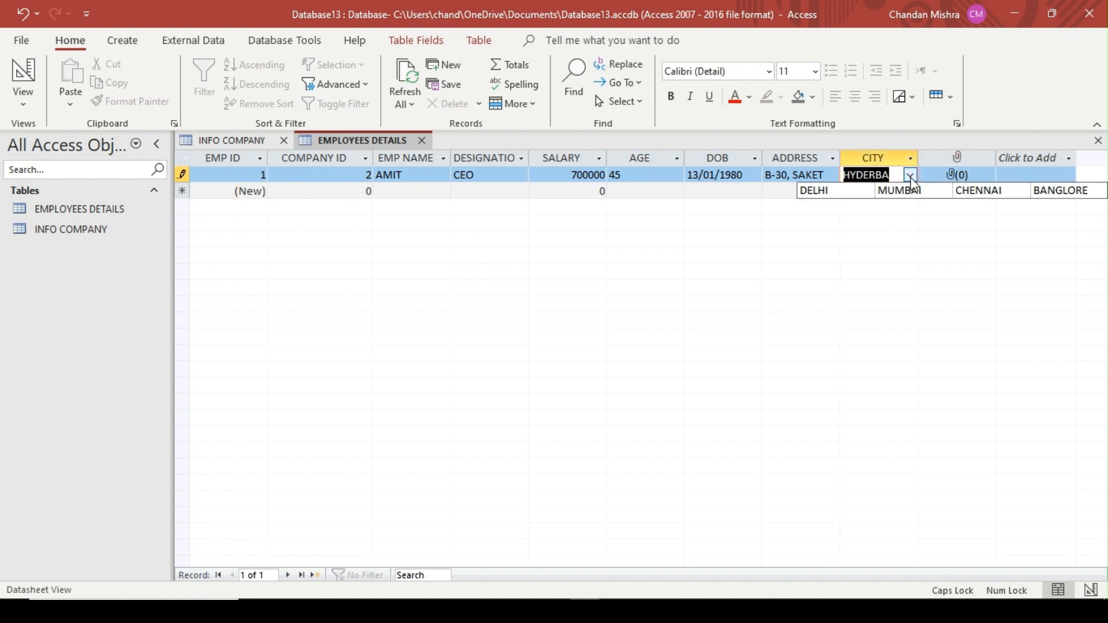
click(1071, 196)
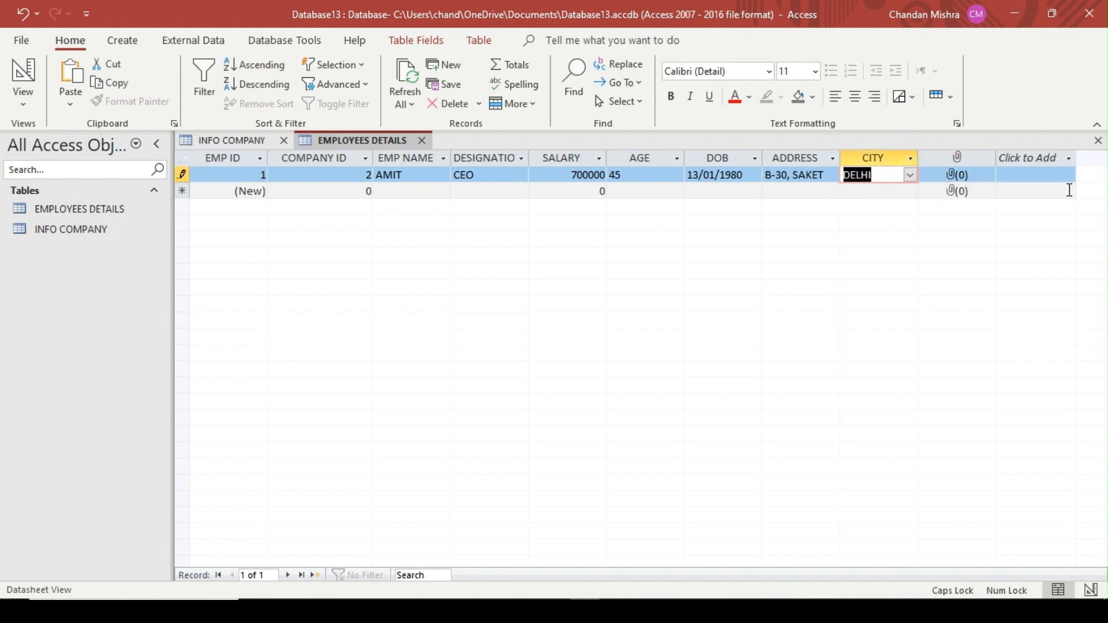
key(Tab)
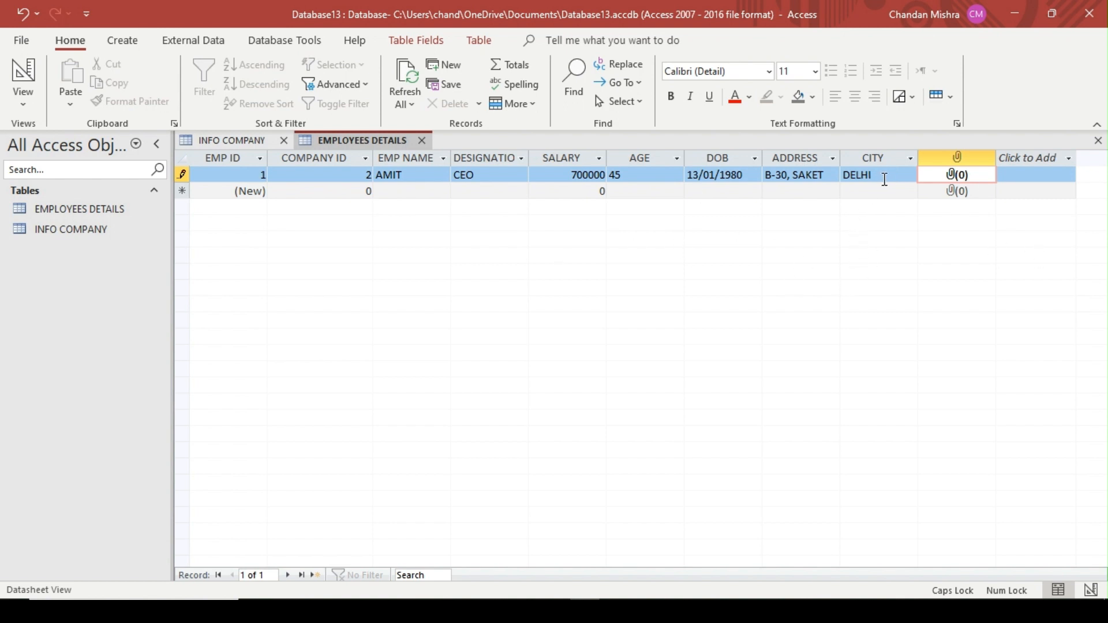
click(885, 180)
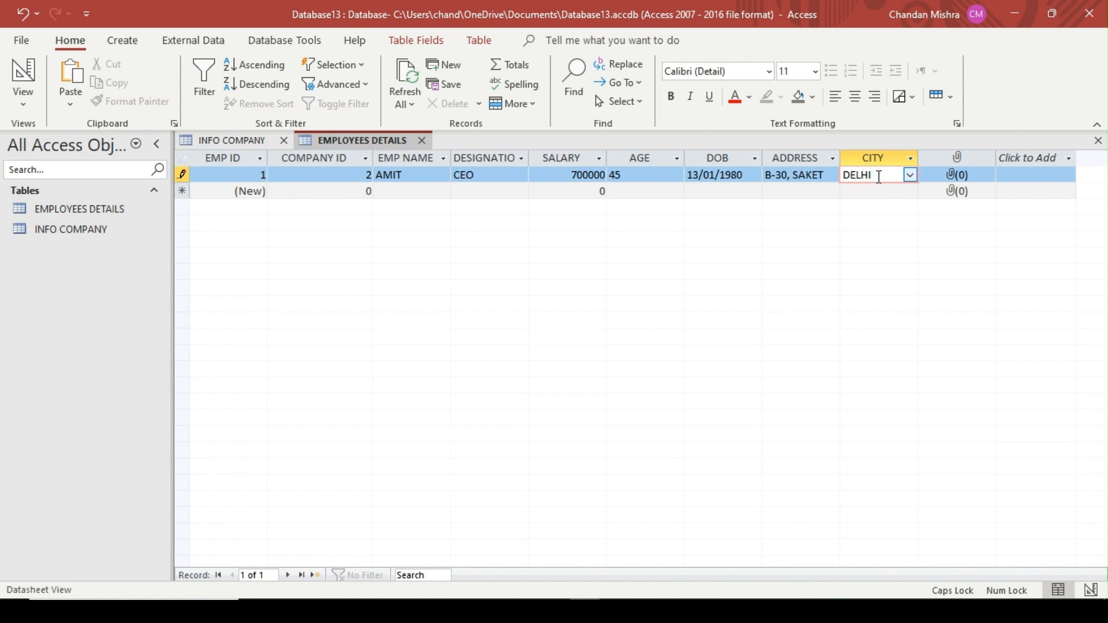
Attach the image download (1).jpeg from the Desktop to the first employee's record
click(947, 179)
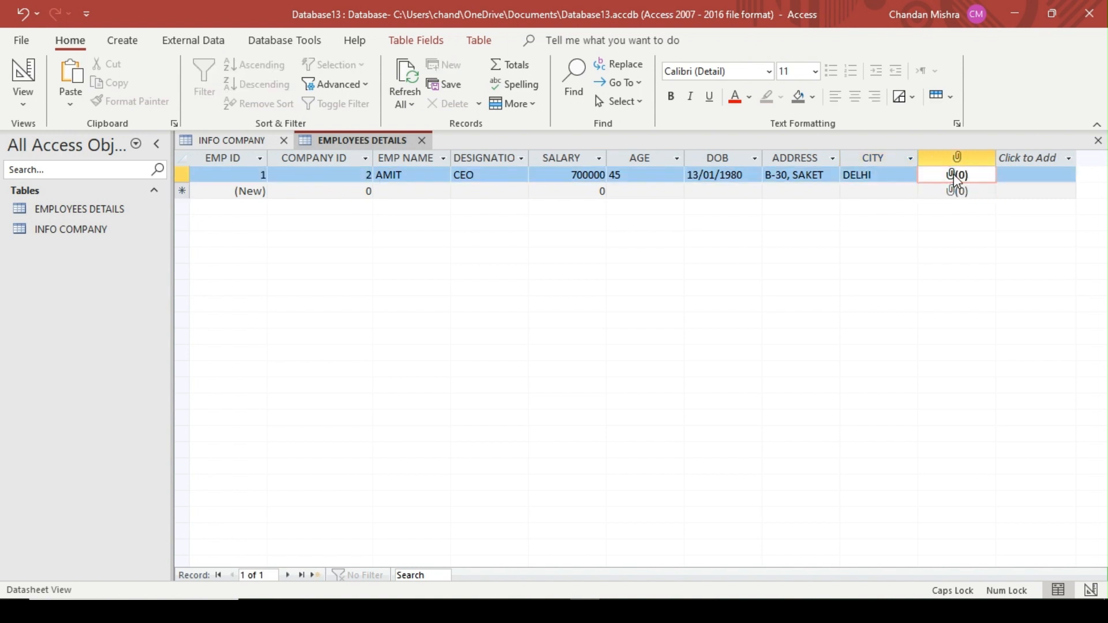
double_click(956, 177)
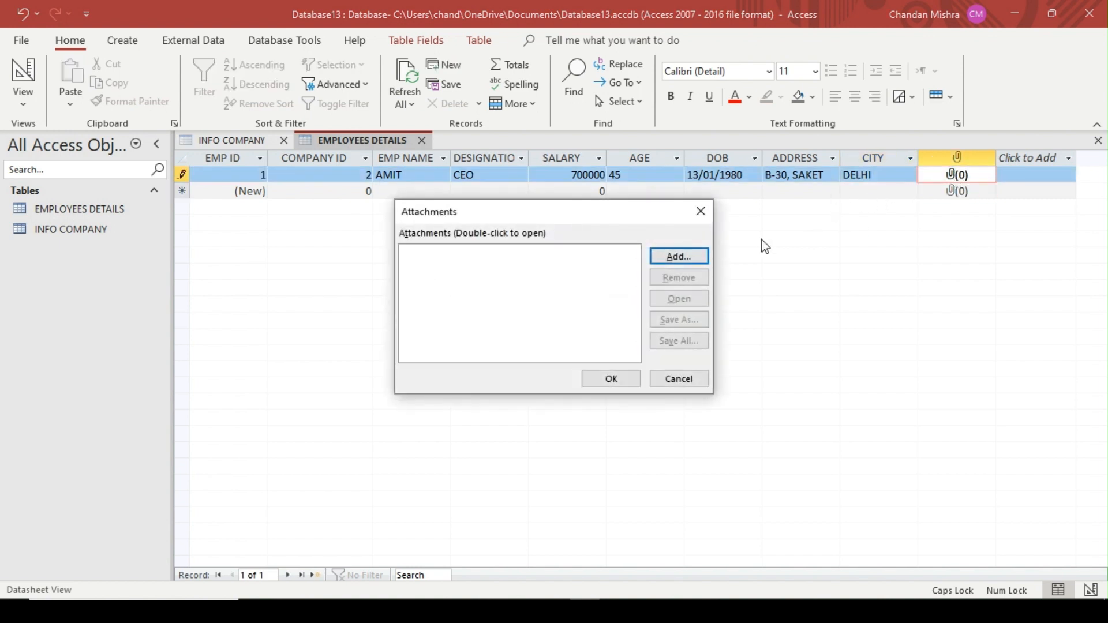
click(686, 260)
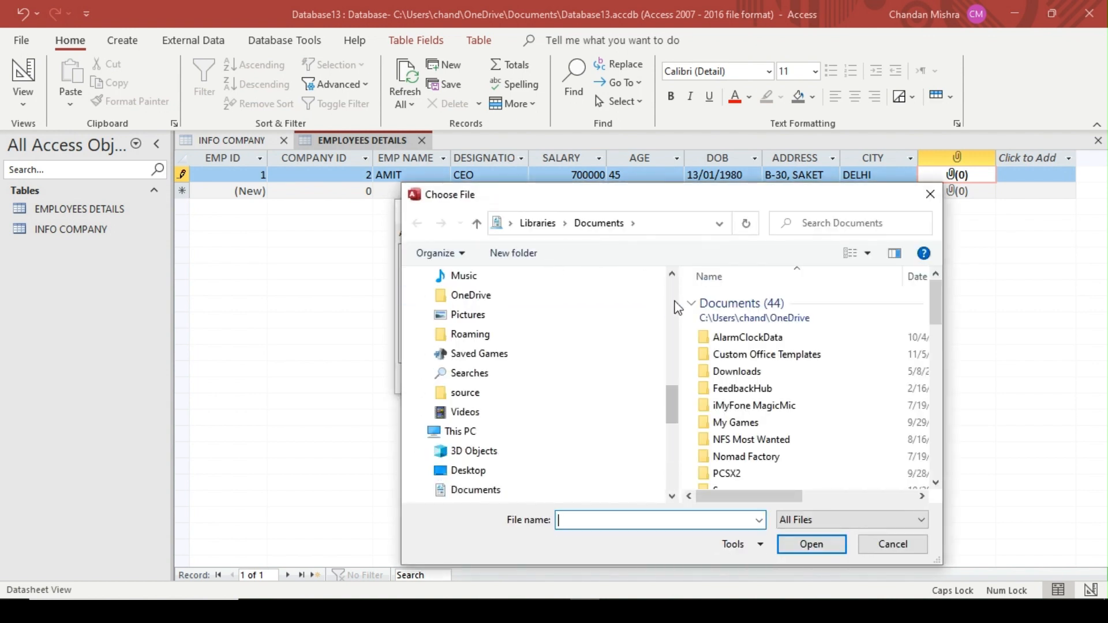
scroll(674, 301, up, 10)
click(543, 303)
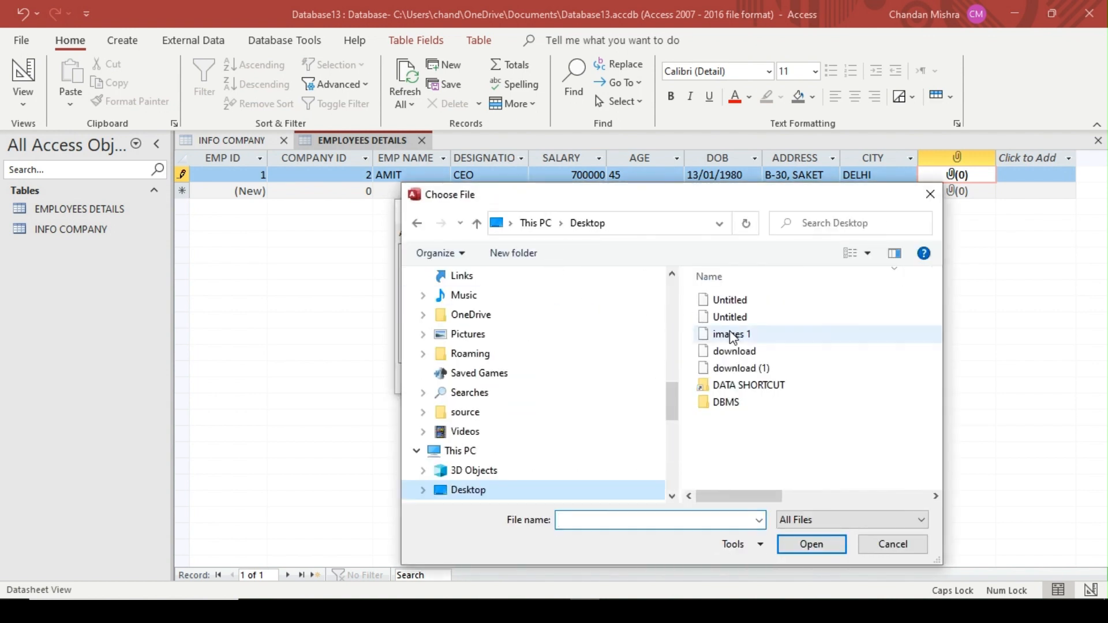
double_click(753, 370)
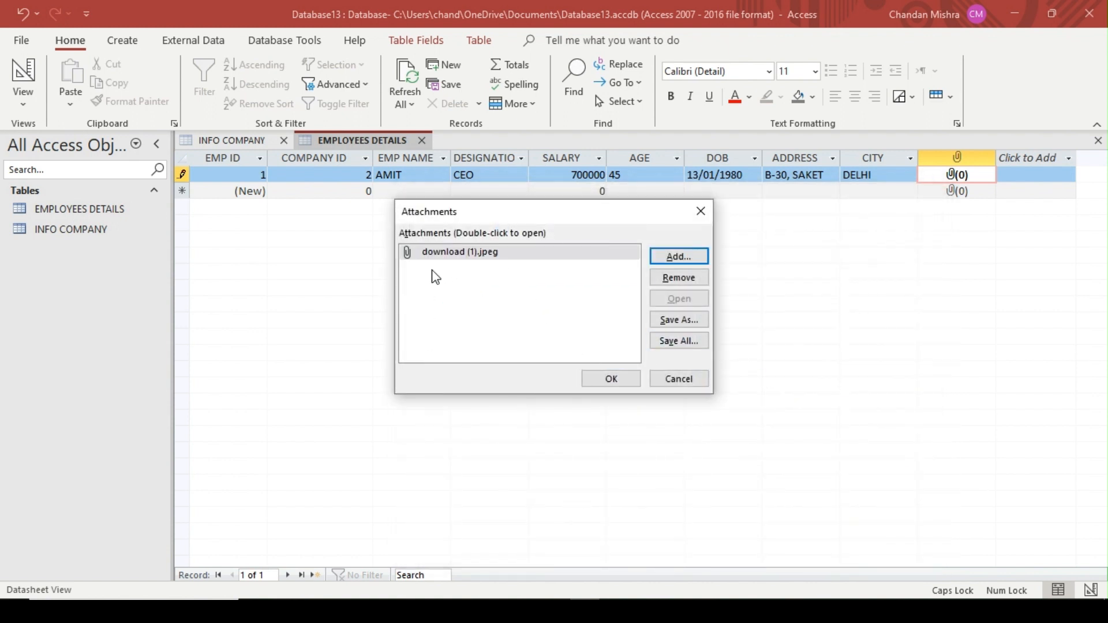
click(617, 384)
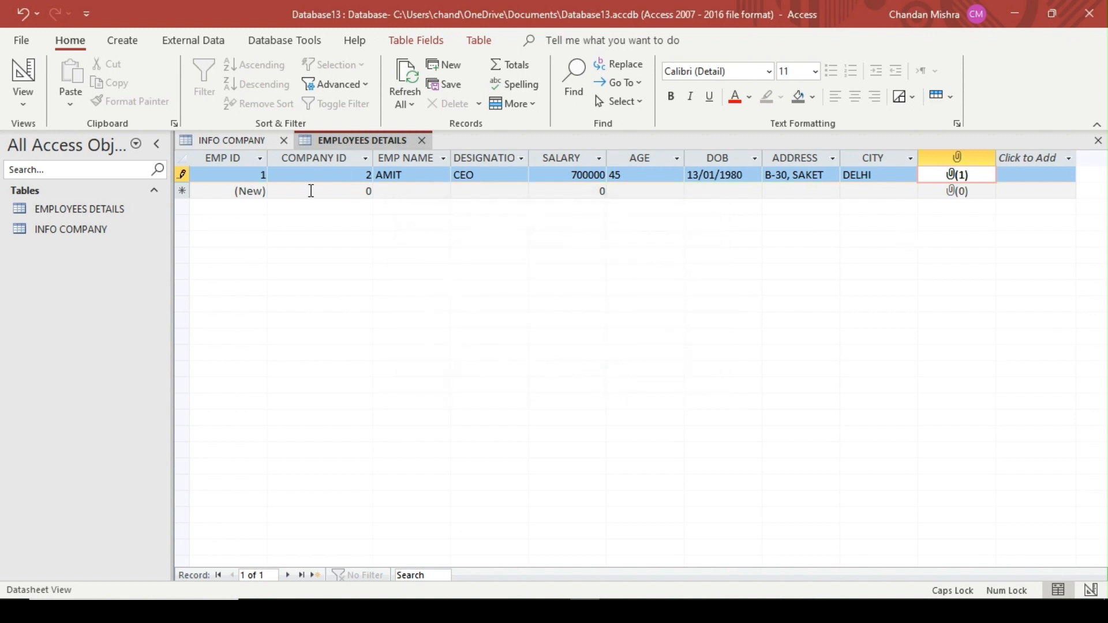
Start the second EMPLOYEES DETAILS record with COMPANY ID 4 and enter the employee's name
key(Tab)
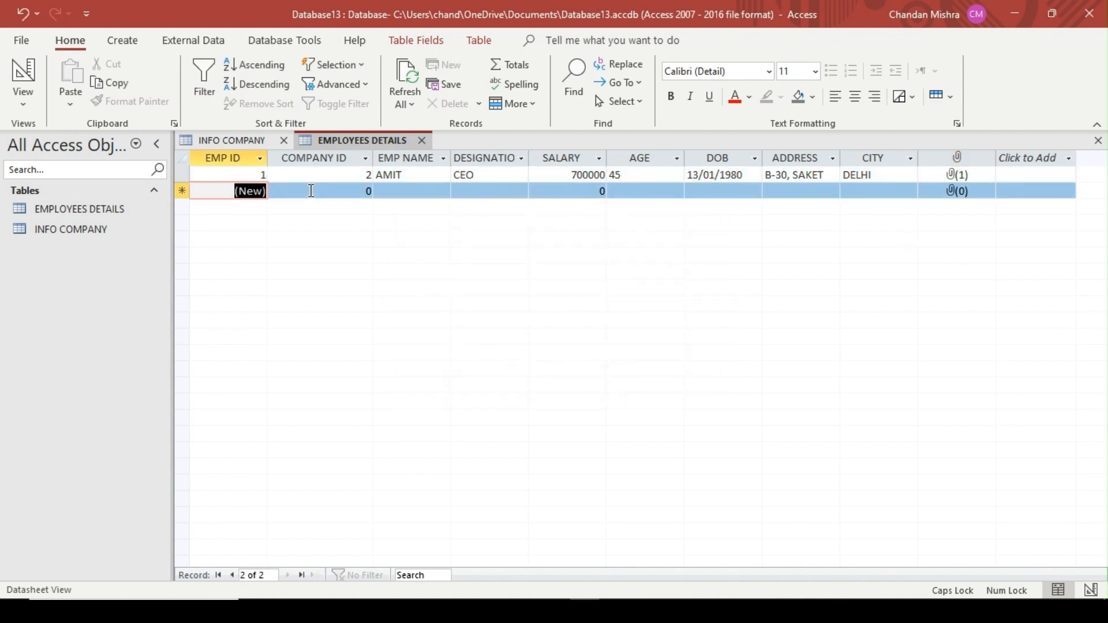
key(Tab)
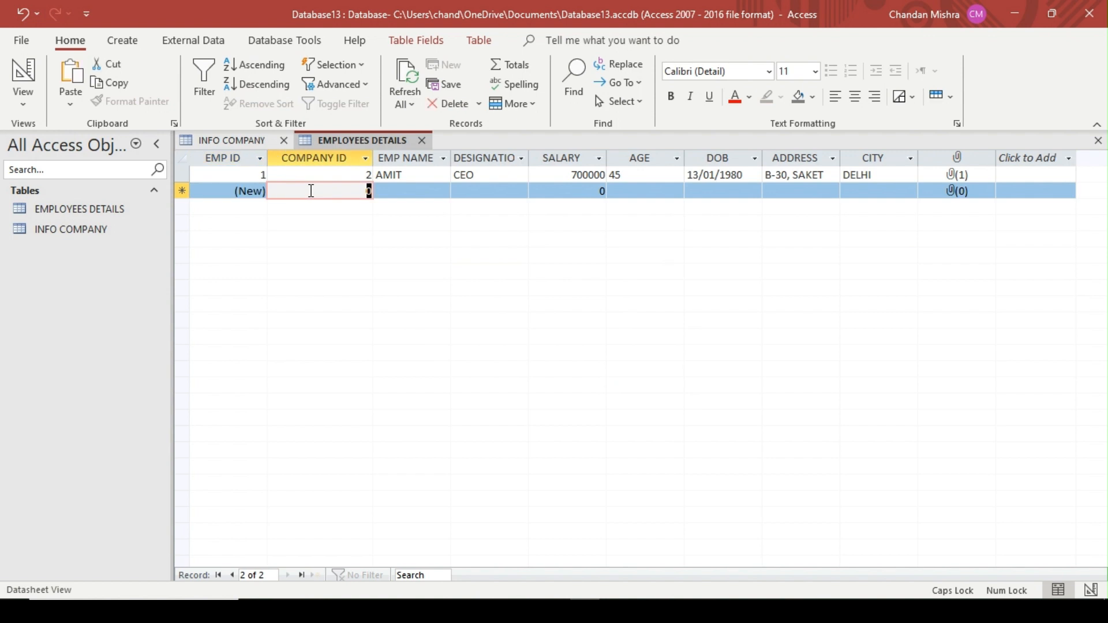
click(222, 141)
click(365, 140)
text(4)
key(Tab)
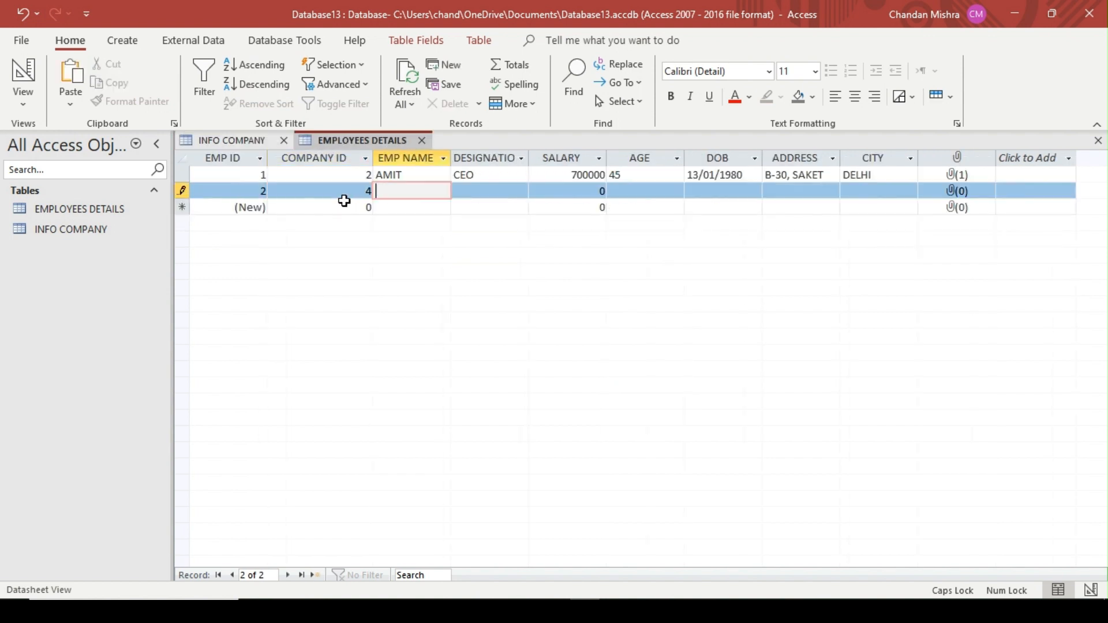
text(ROHIT)
key(Tab)
Fill the second employee's record with designation SR. MANAGER, salary 650000 and age 40
text(SR. MANAGER)
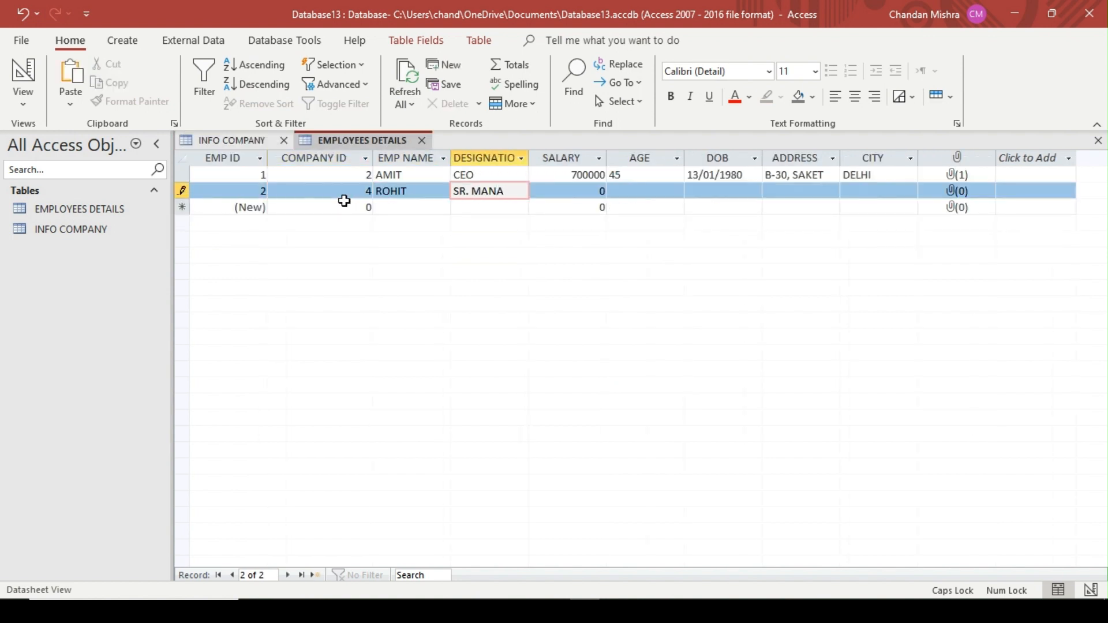
key(Tab)
text(650000)
key(Tab)
text(40)
key(Tab)
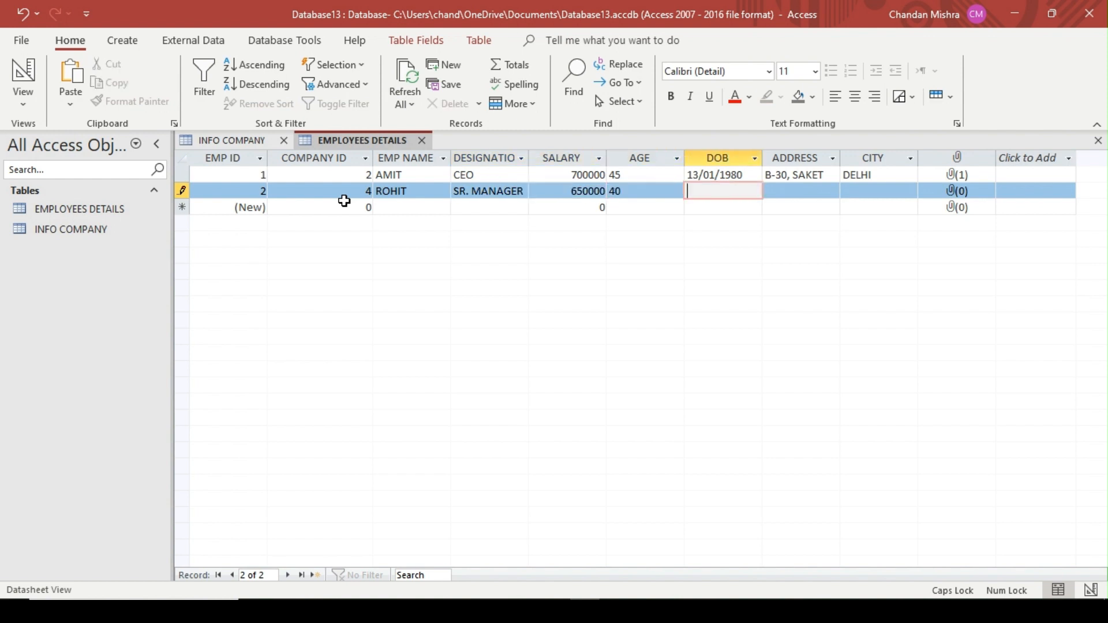
Enter the second employee's date of birth and address, with MUMBAI as the CITY
text(01/01/1985)
key(Tab)
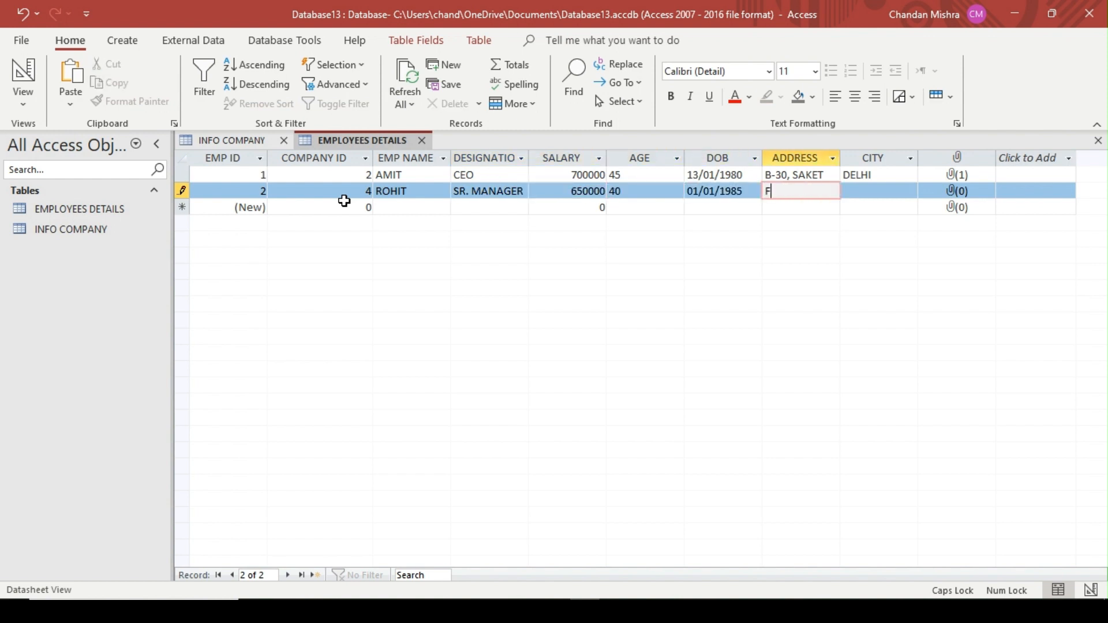
key(Tab)
text(MUMBAI)
key(Tab)
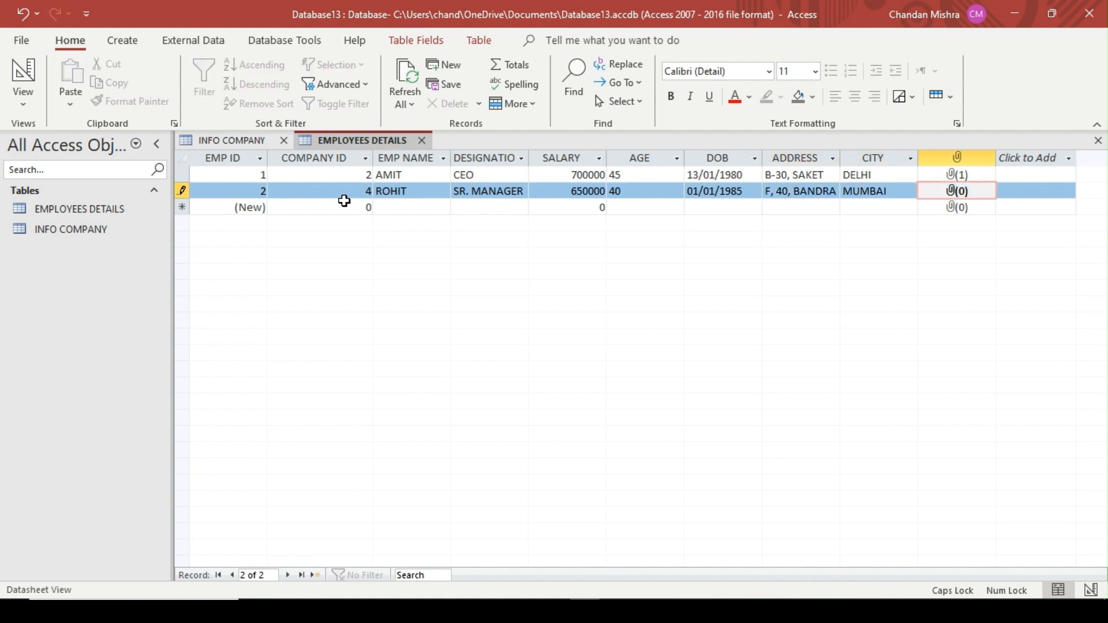
Attach the Desktop file download (1) to the second employee's record
double_click(956, 195)
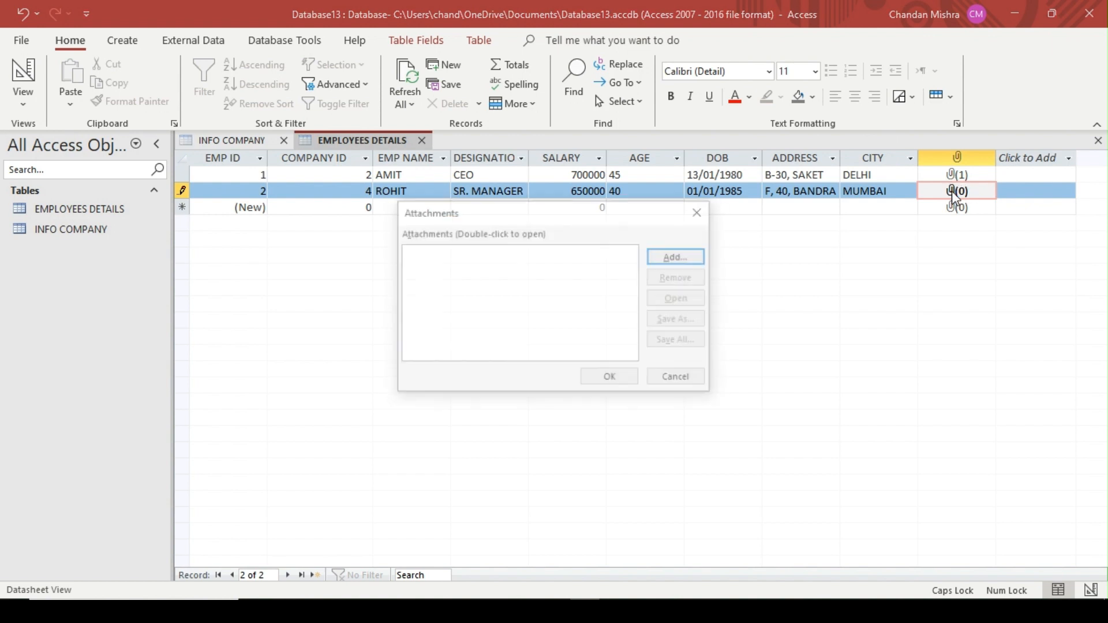
click(692, 255)
double_click(739, 339)
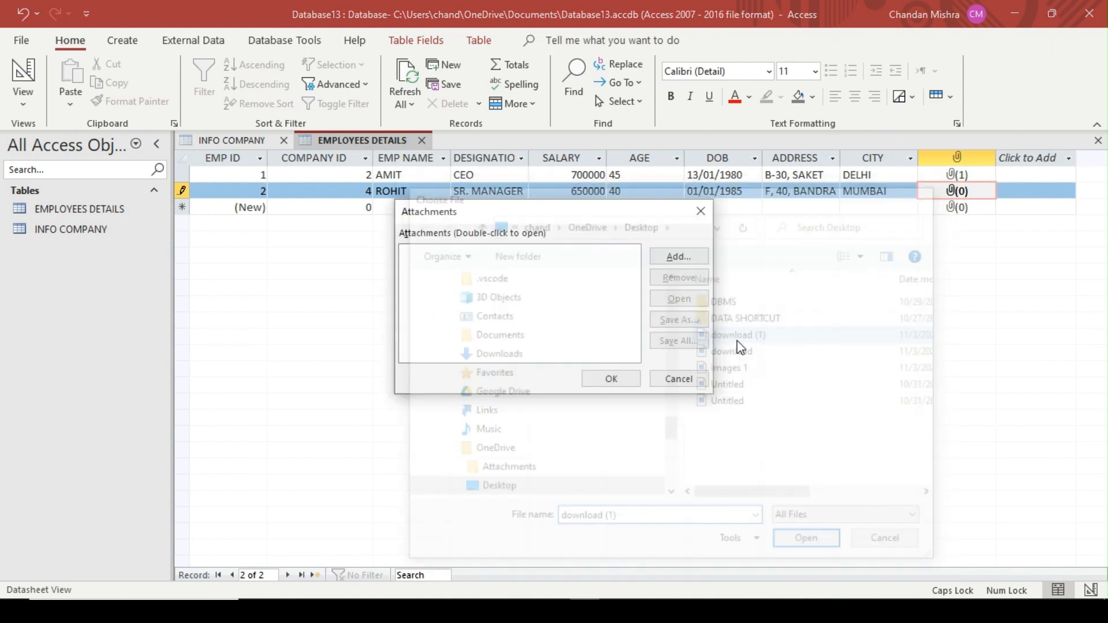
click(608, 380)
Start the third EMPLOYEES DETAILS record with COMPANY ID 3 and enter the employee's name
key(Tab)
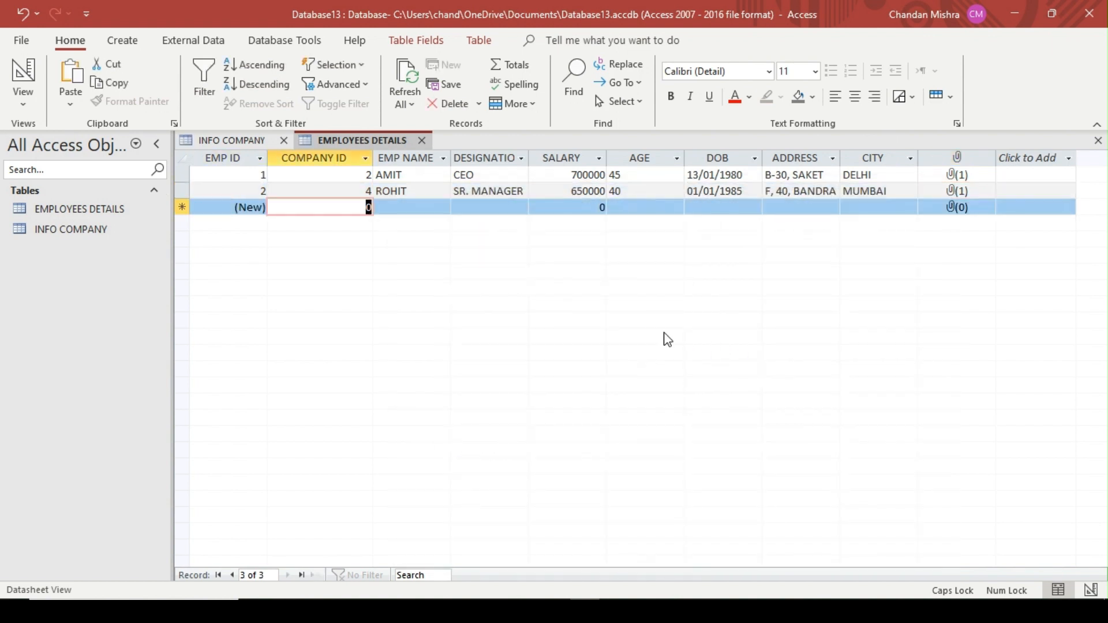
text(3)
key(Tab)
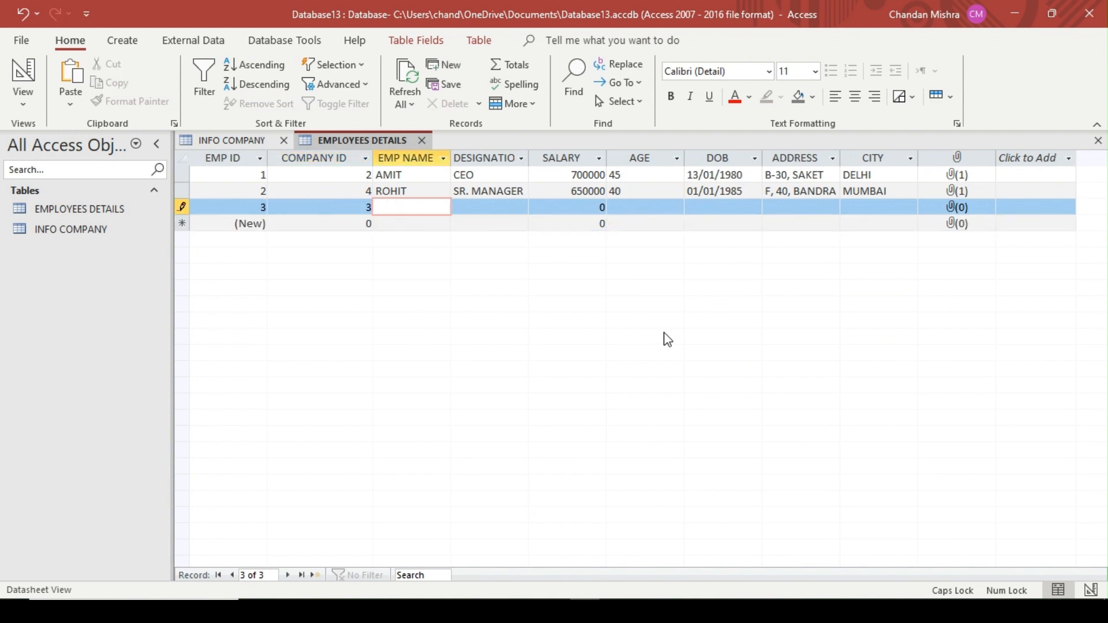
text(JAY)
key(Tab)
Fill the third employee's record with designation MANAGER, salary 500000 and age 35
text(MANAGER)
key(Tab)
text(5000)
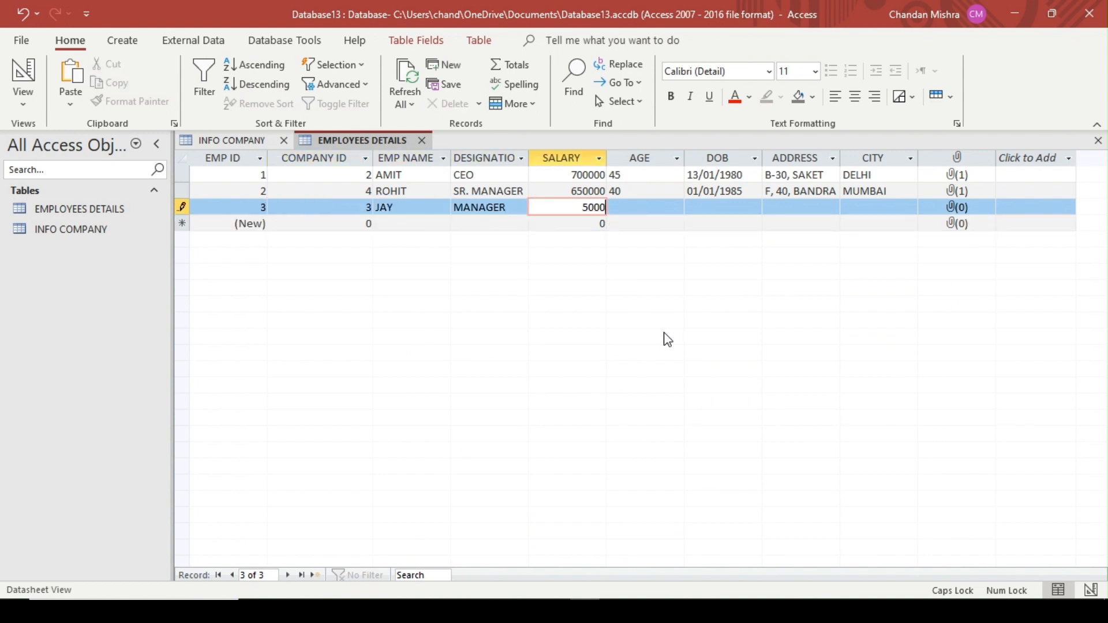
text(00)
key(Tab)
text(35)
Enter the third employee's date of birth and address, with BANAGLORE as the CITY
key(Tab)
text(041990)
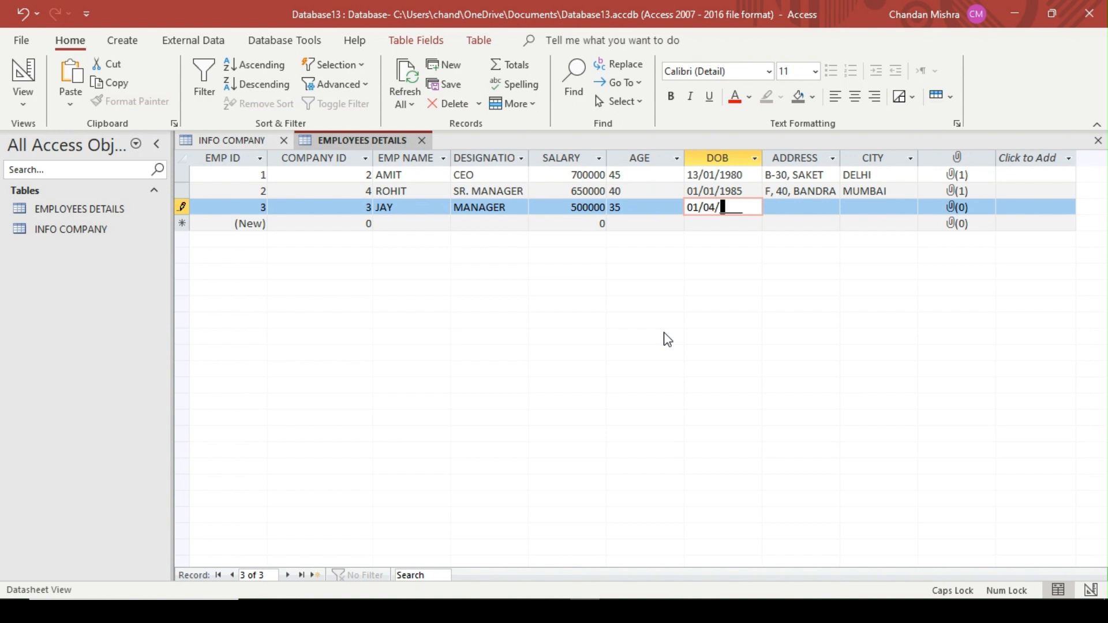
key(Tab)
text(G, 440)
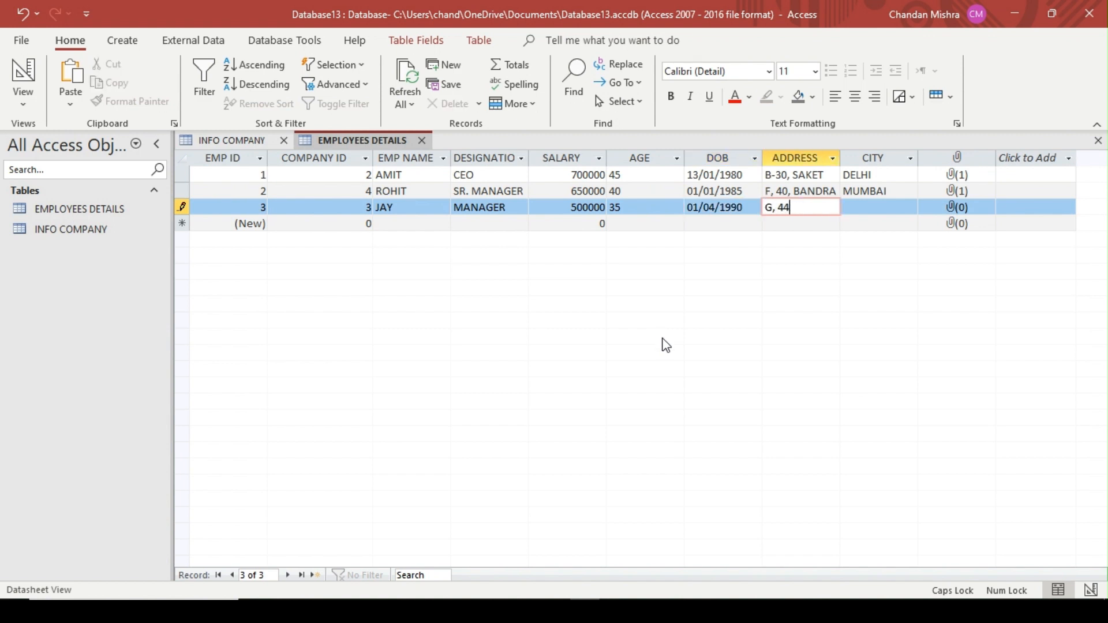
key(Tab)
text(BANAGLORE)
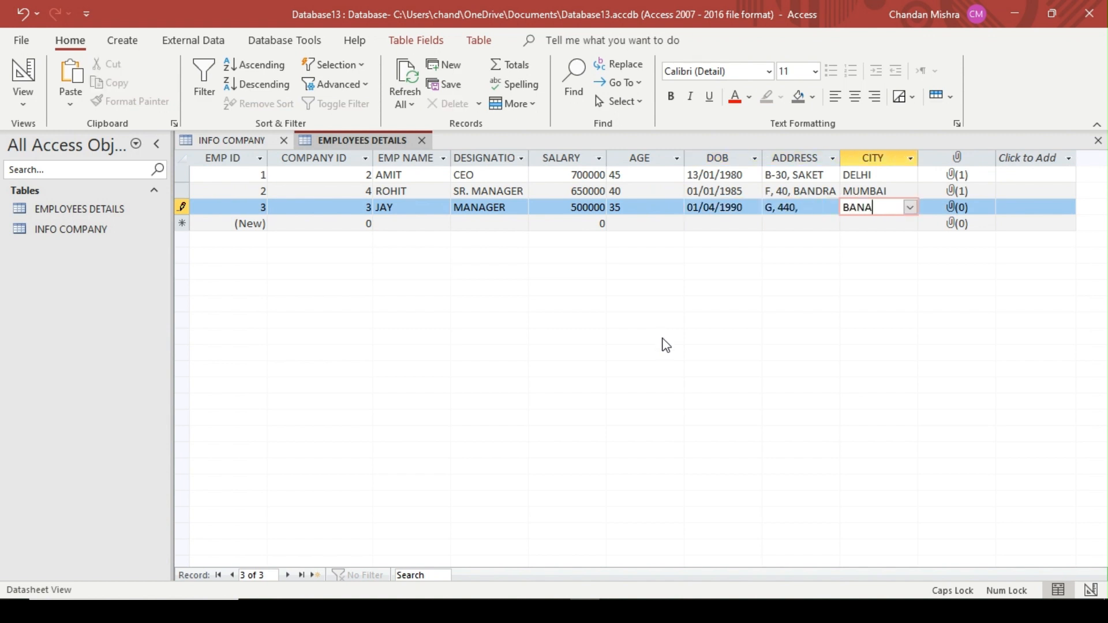
key(Tab)
key(Tab)
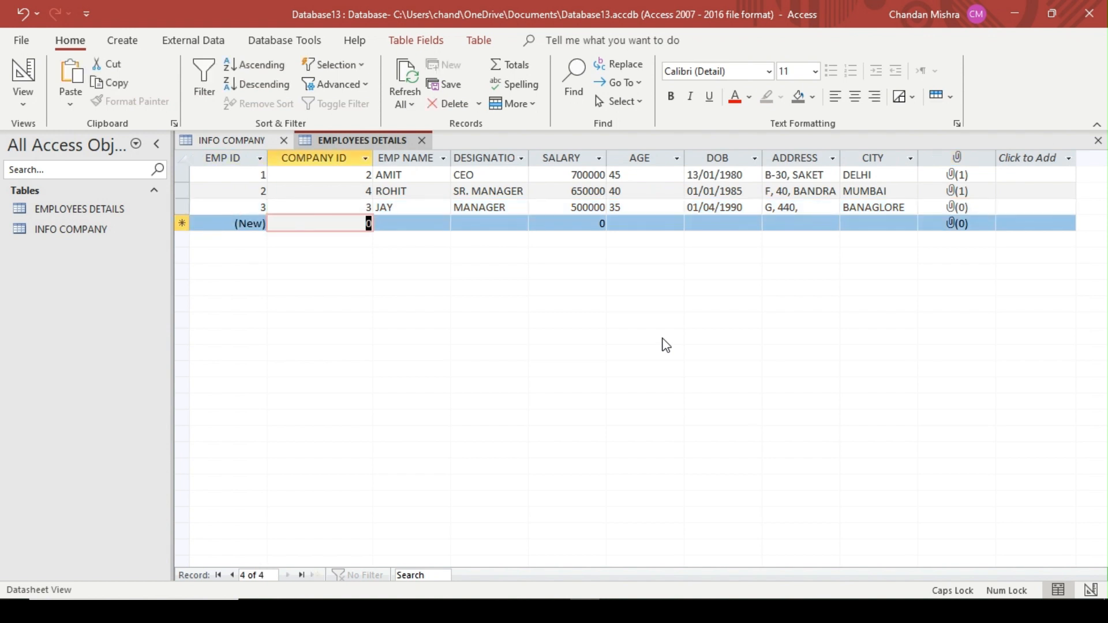
Start the fourth EMPLOYEES DETAILS record with COMPANY ID 2 and enter the employee's name
click(231, 140)
click(341, 144)
text(2)
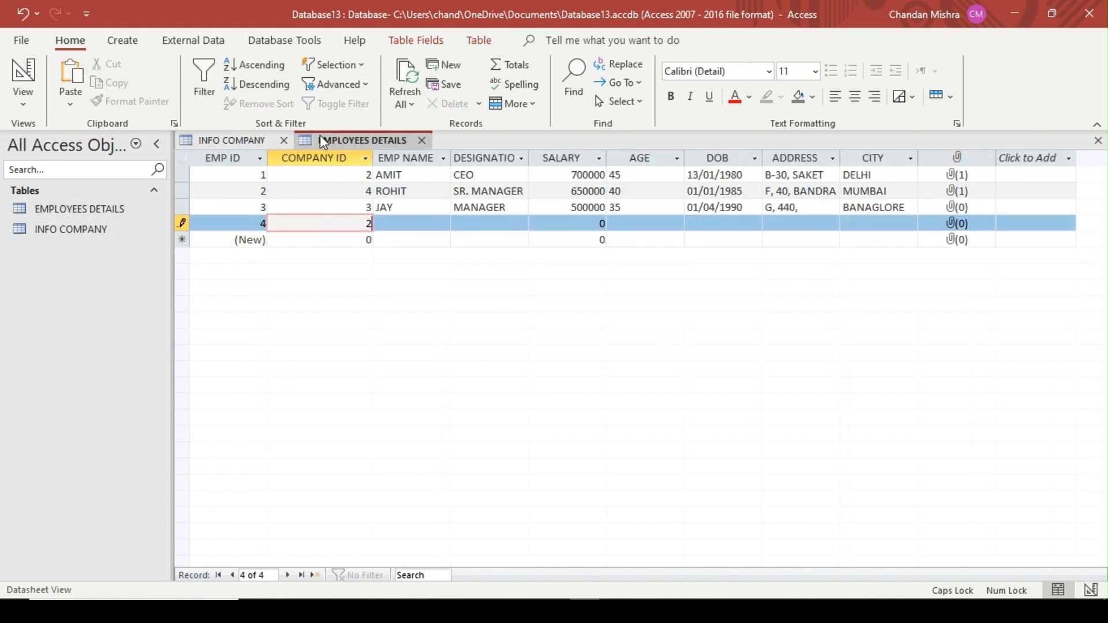
key(Tab)
text(RO)
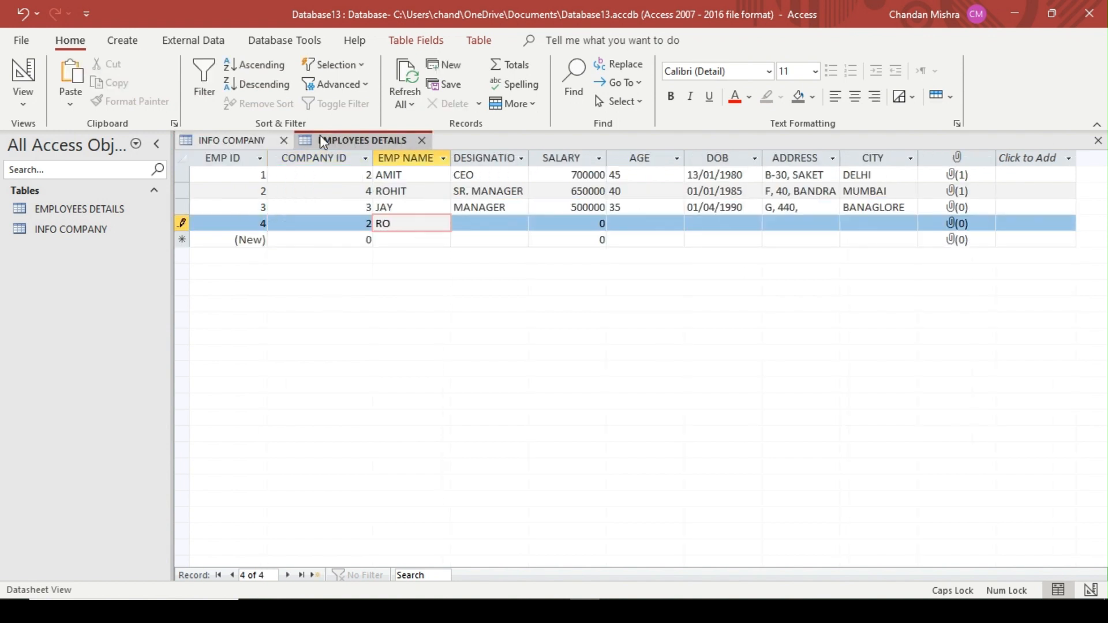
key(BackSpace)
key(BackSpace)
text(RAHUL)
Fill the fourth employee's record with designation SALES EXE, salary 45000 and age 30
key(Tab)
text(SALES EXE)
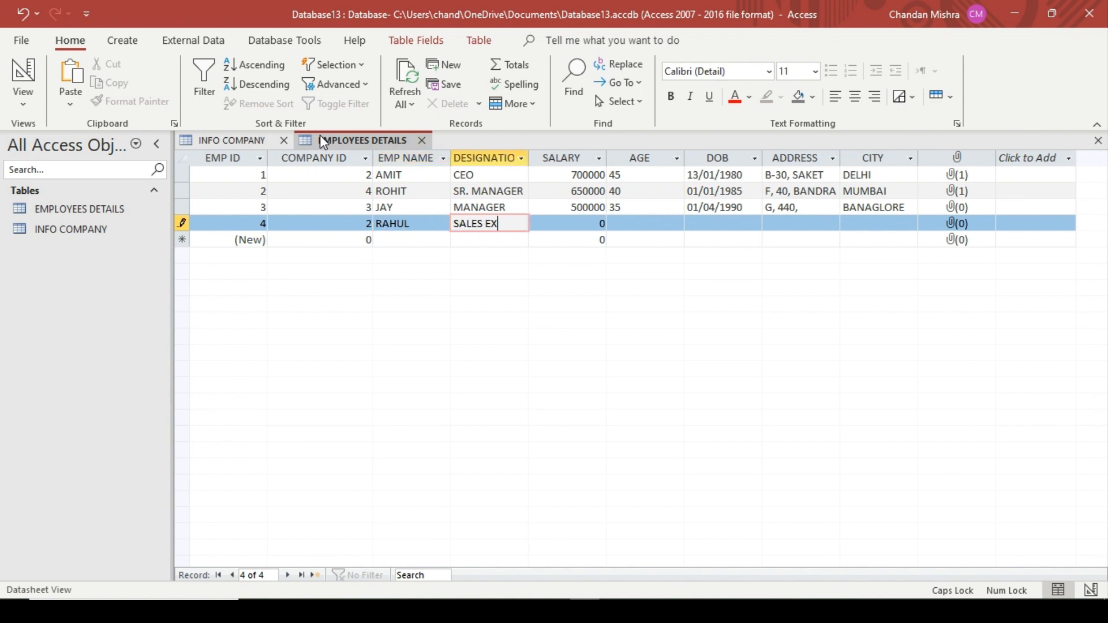
key(Tab)
text(45000)
key(Tab)
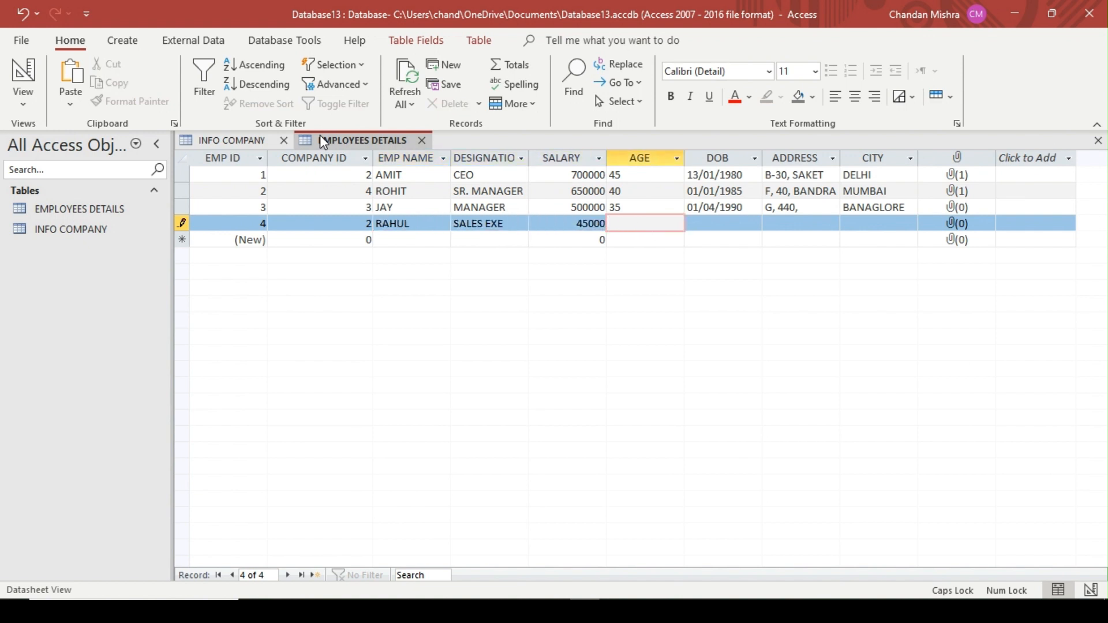
text(30)
Enter the fourth employee's date of birth and address, with CHENNAI as the CITY
key(Tab)
text(01/)
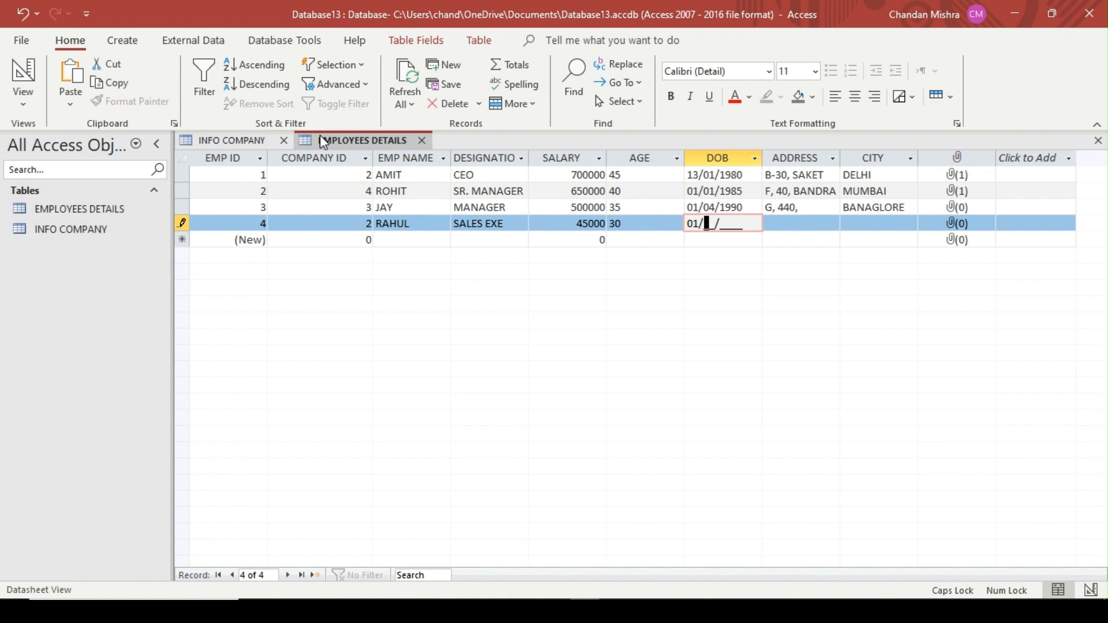
text(08/1995)
key(Tab)
text(F, 330/8)
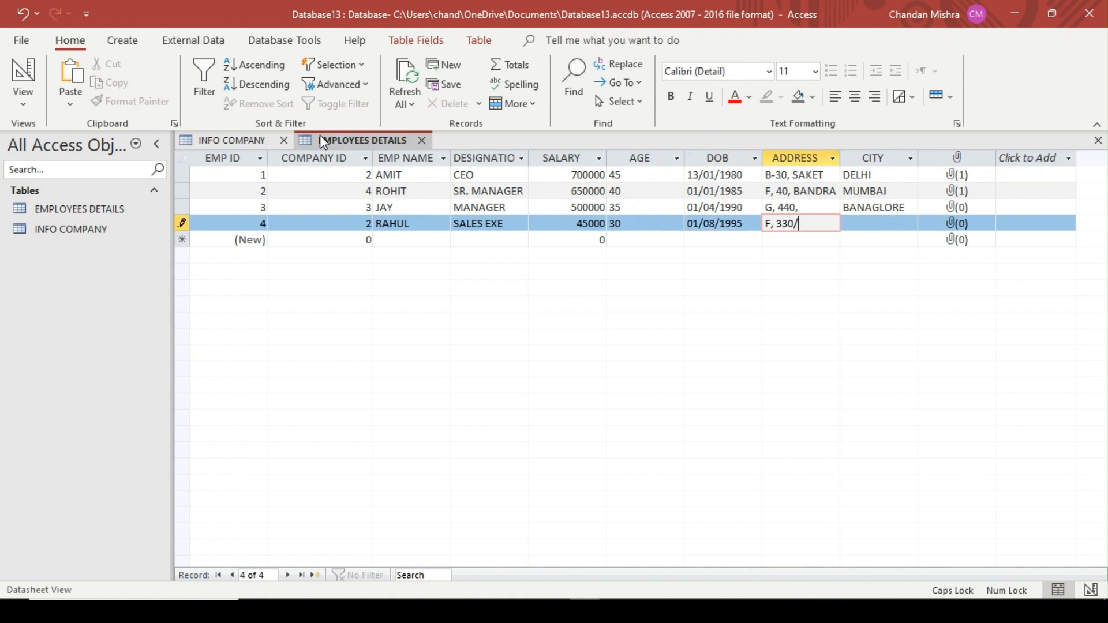
key(Tab)
text(CHENNAI)
key(Tab)
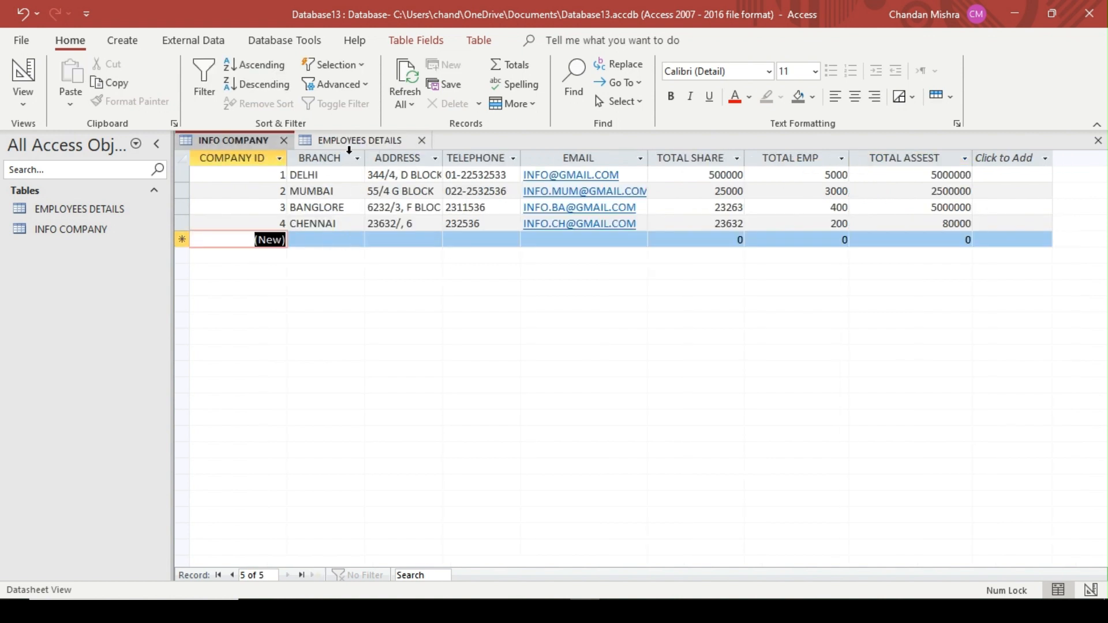
Compare the INFO COMPANY and EMPLOYEES DETAILS tables, examining their ID, EMP NAME, DESIGNATION and EMAIL columns
click(375, 140)
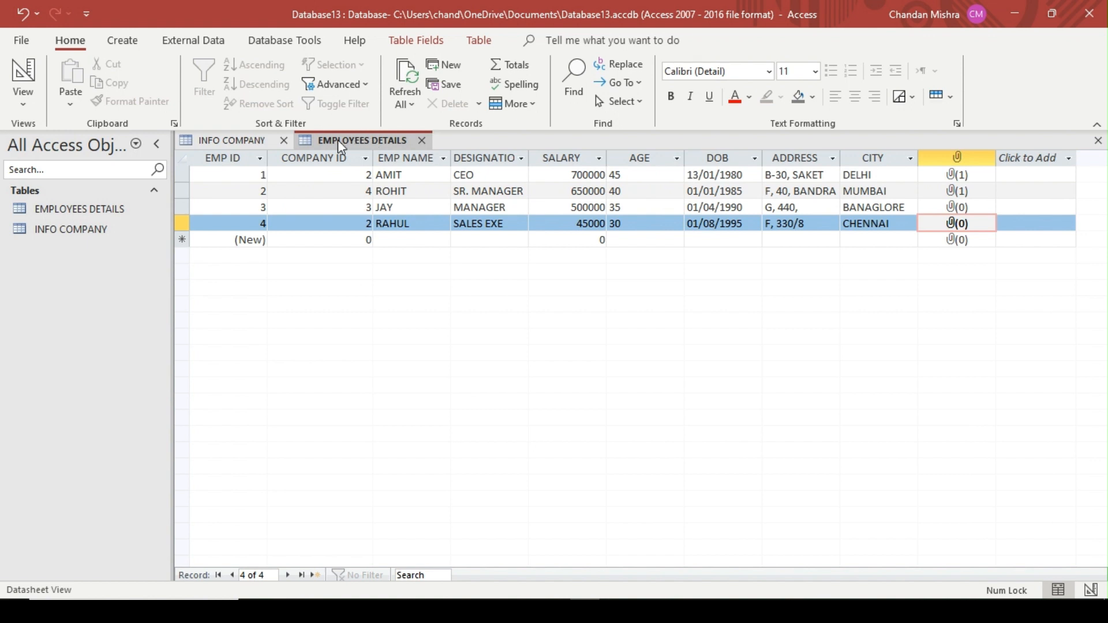
click(249, 141)
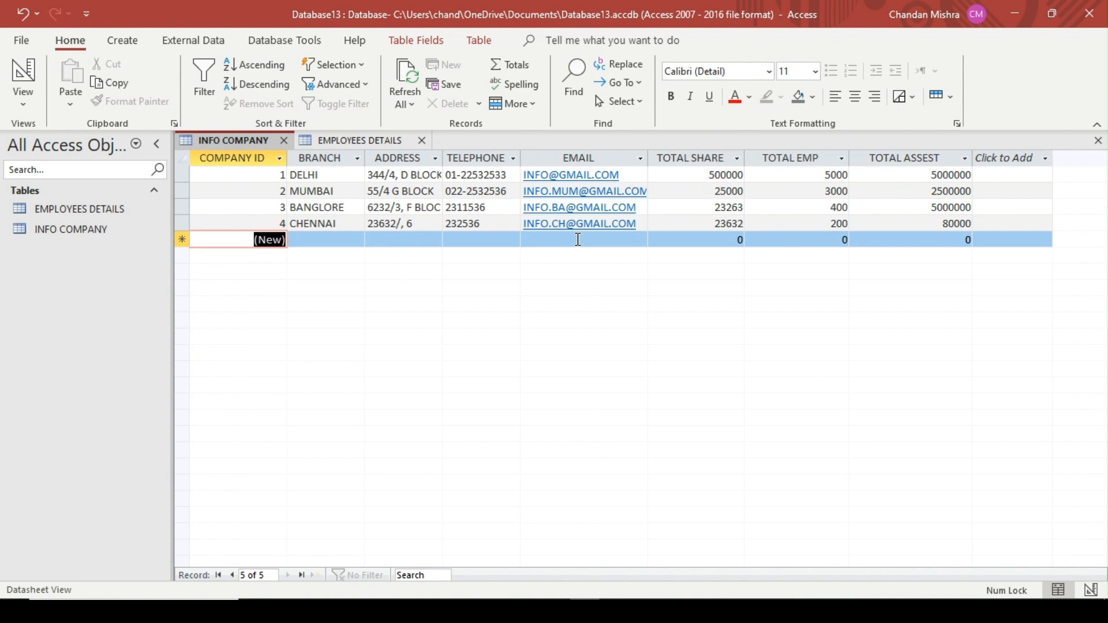
click(339, 140)
click(431, 158)
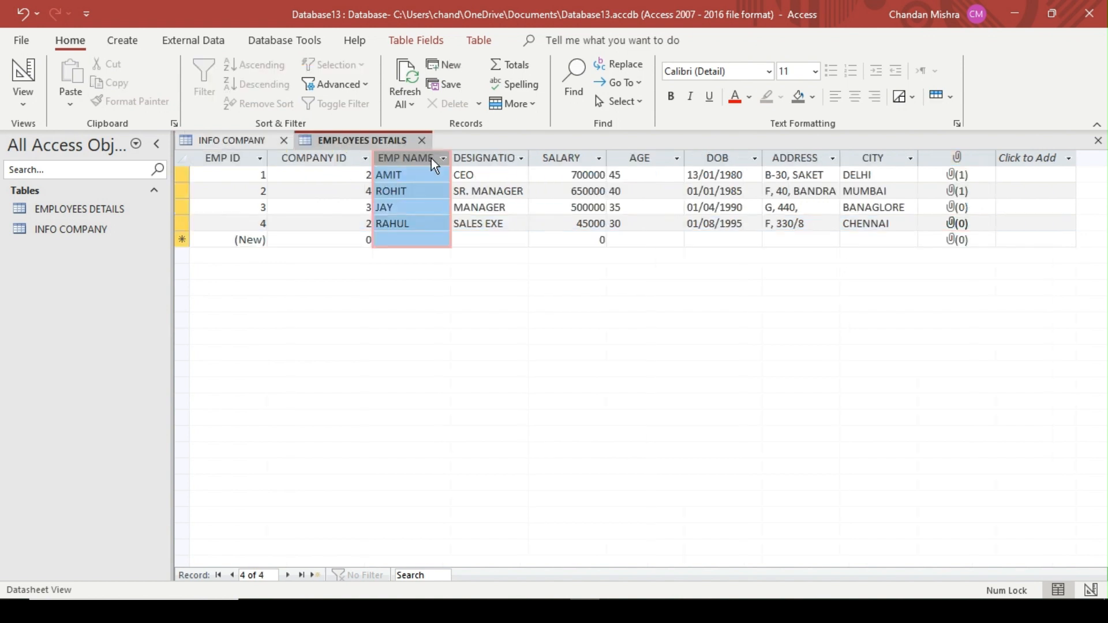
click(486, 161)
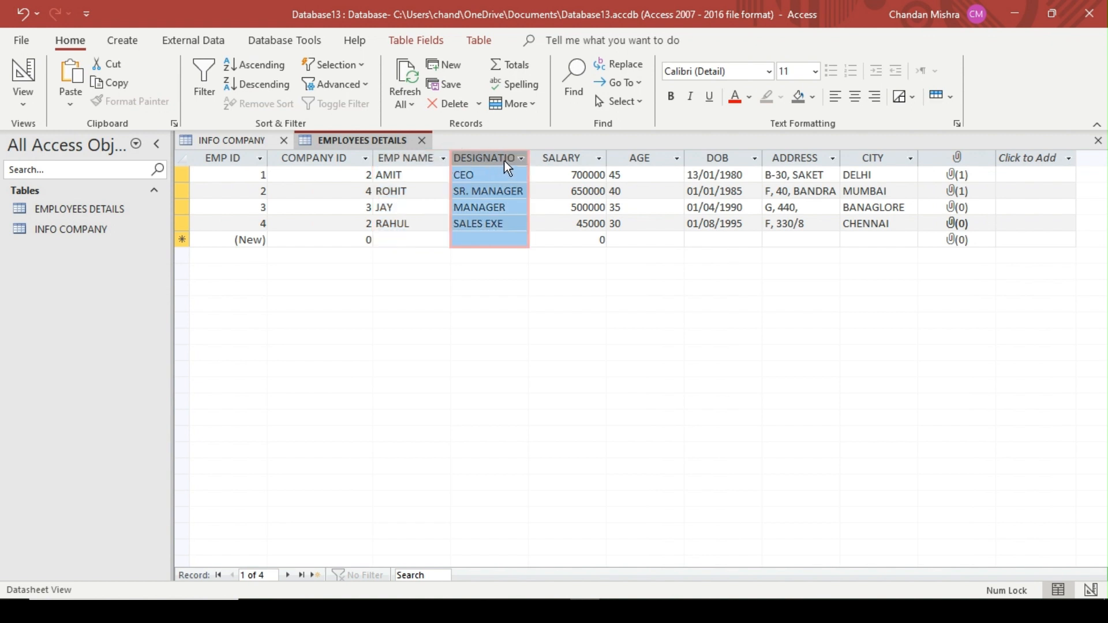
click(230, 157)
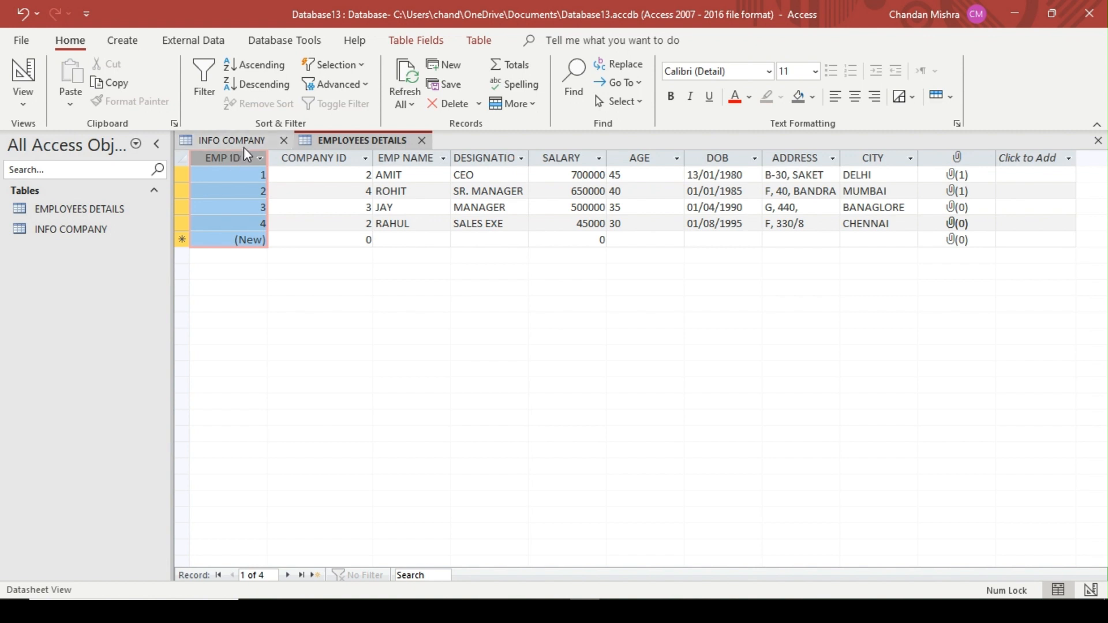
click(252, 141)
click(262, 168)
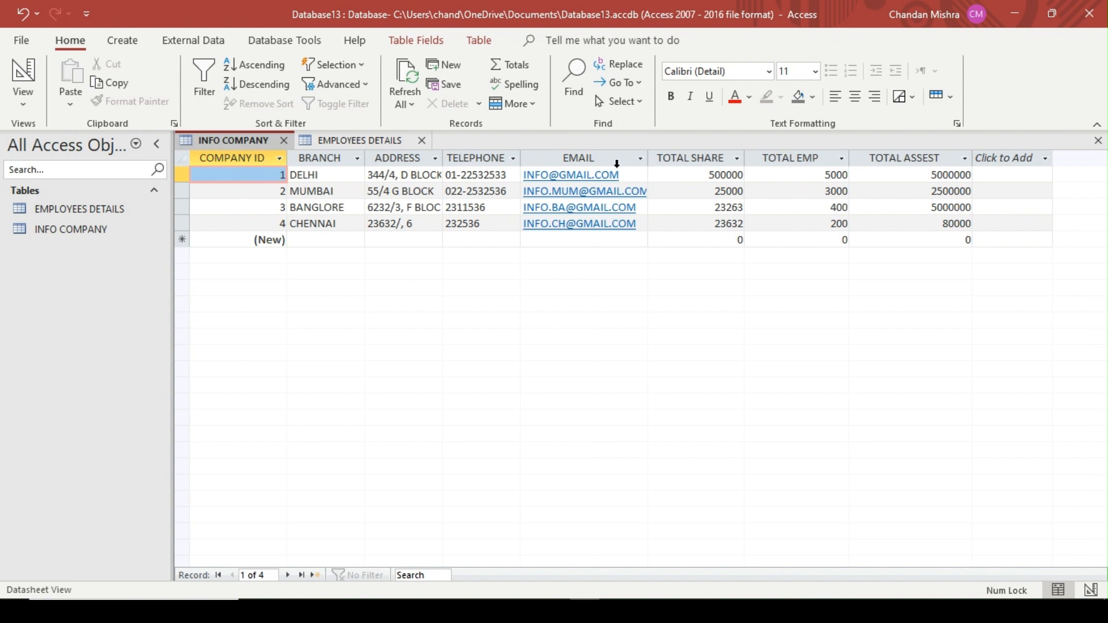
click(596, 161)
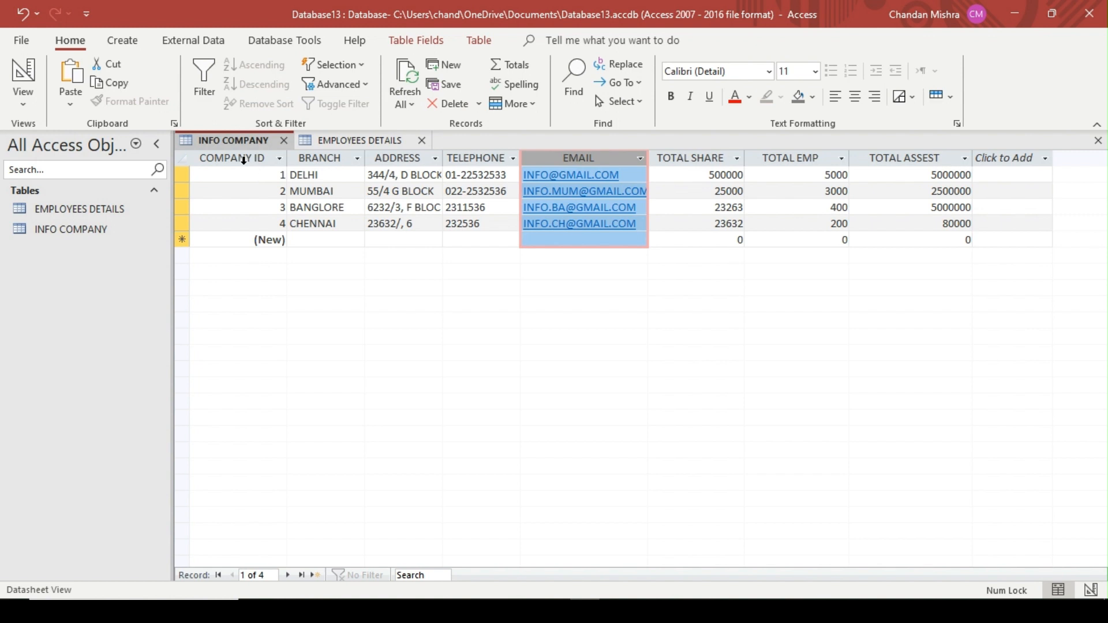
Create a new table, save it as CUSTOMER NAME and open it in Design View
click(128, 41)
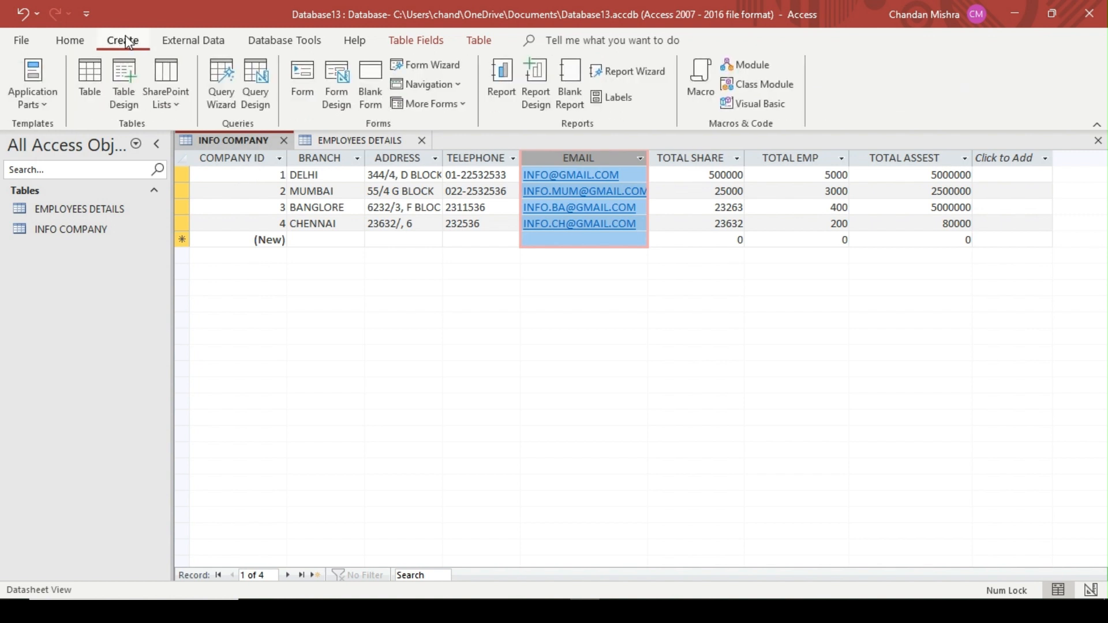
click(88, 78)
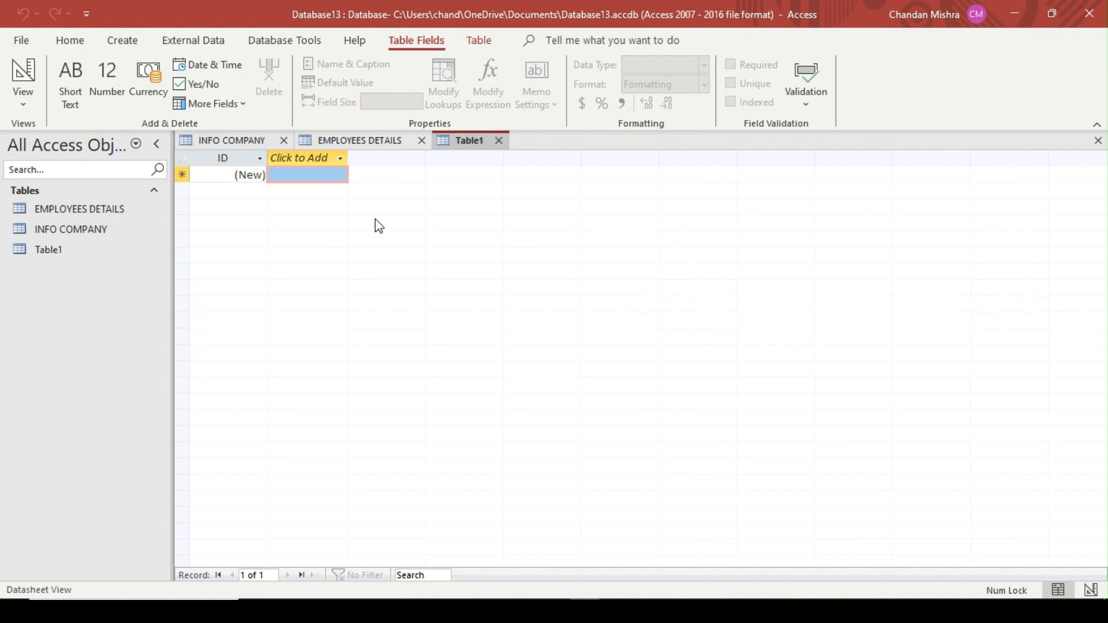
right_click(474, 144)
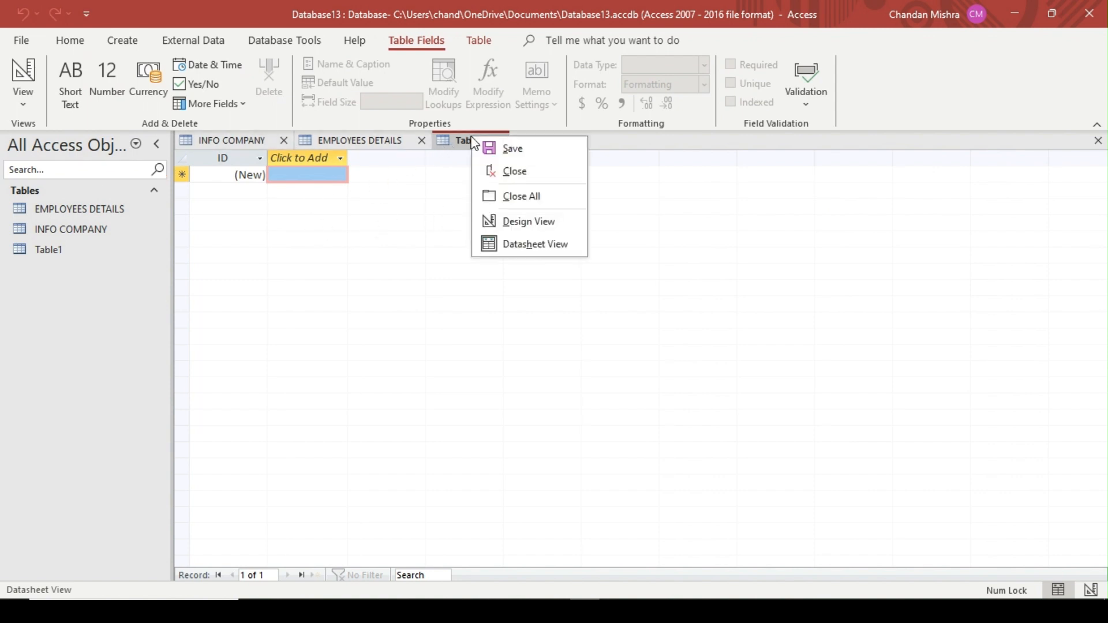
click(545, 222)
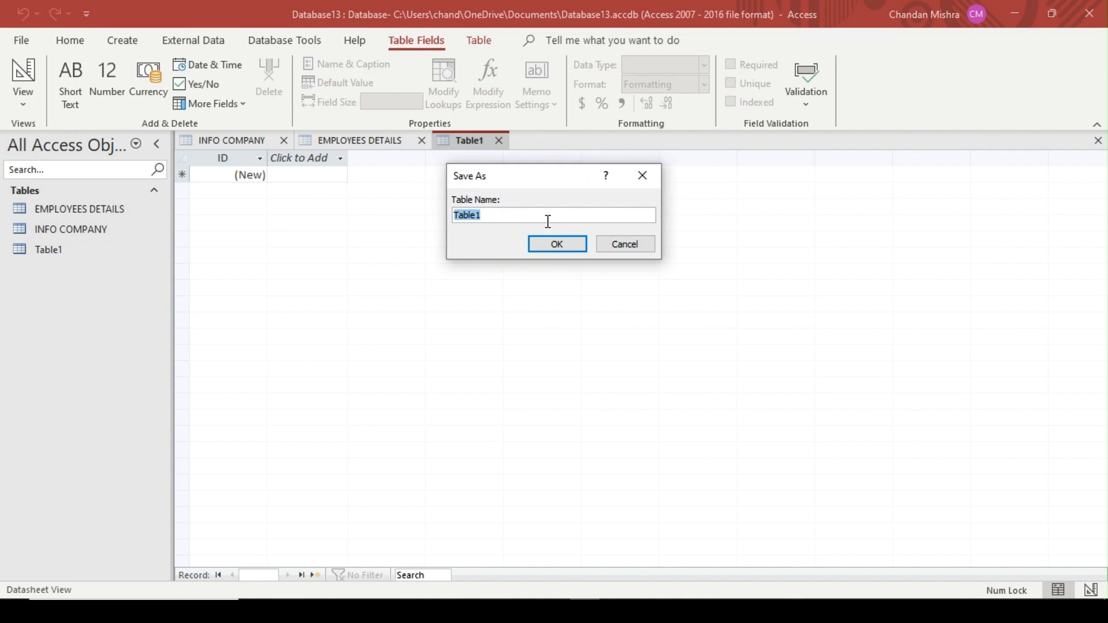
text(cu)
key(BackSpace)
key(BackSpace)
key(Caps_Lock)
text(CUSTOMER NAME)
key(Return)
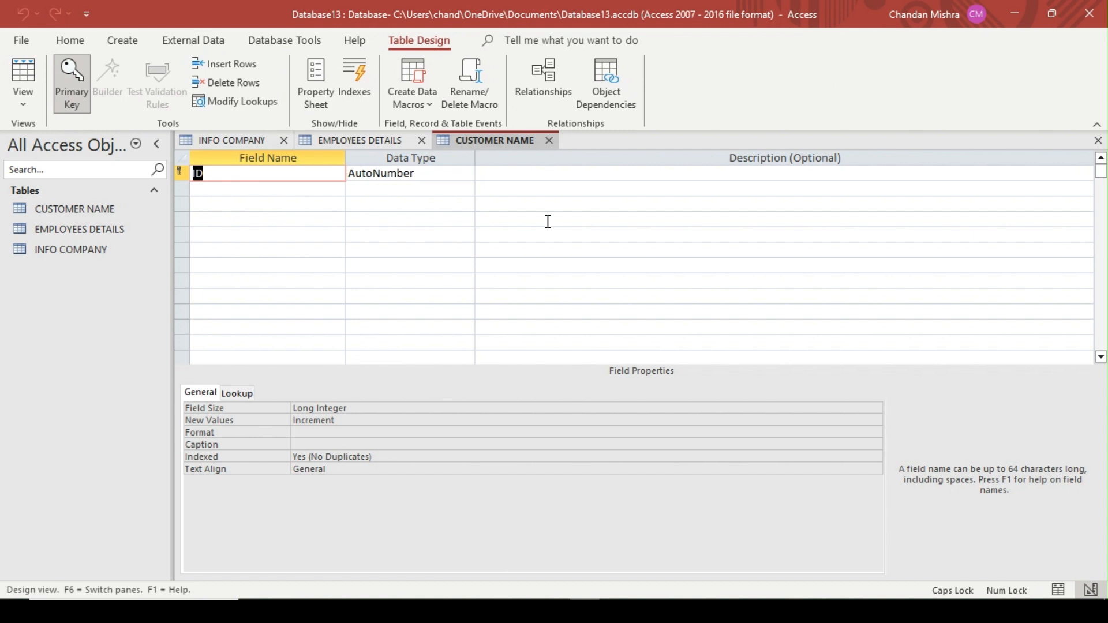
Rename the primary key field of the CUSTOMER NAME table to CUSTOMER ID, keeping the AutoNumber data type
text(CUSTOMER ID)
key(Tab)
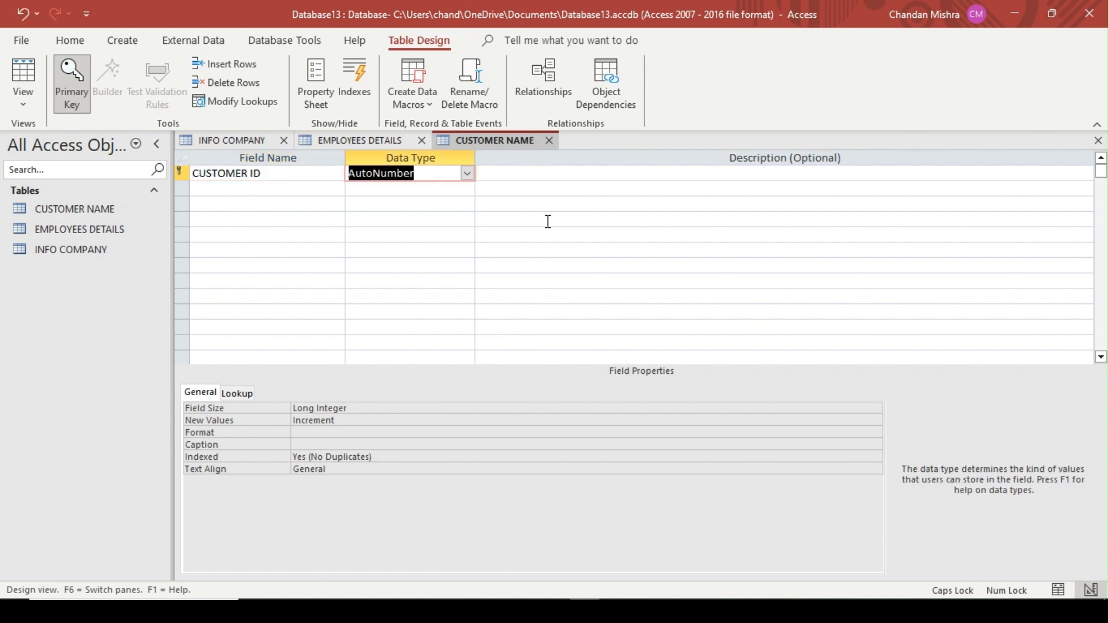
key(Tab)
key(Tab)
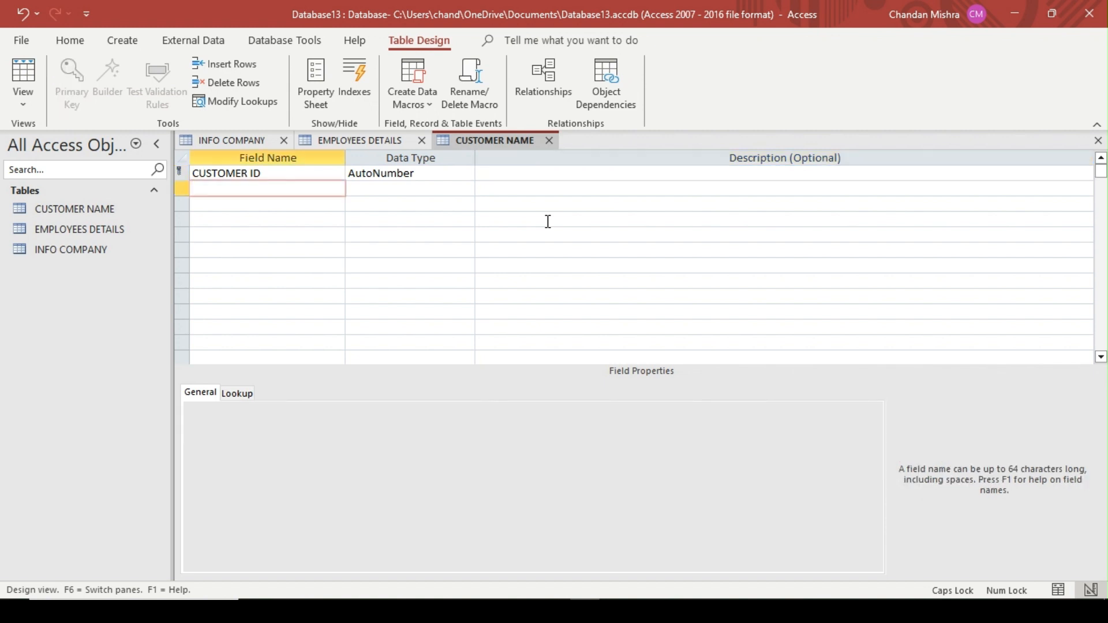
Add an EMP ID field to the CUSTOMER NAME table
text(EMP ID)
key(Tab)
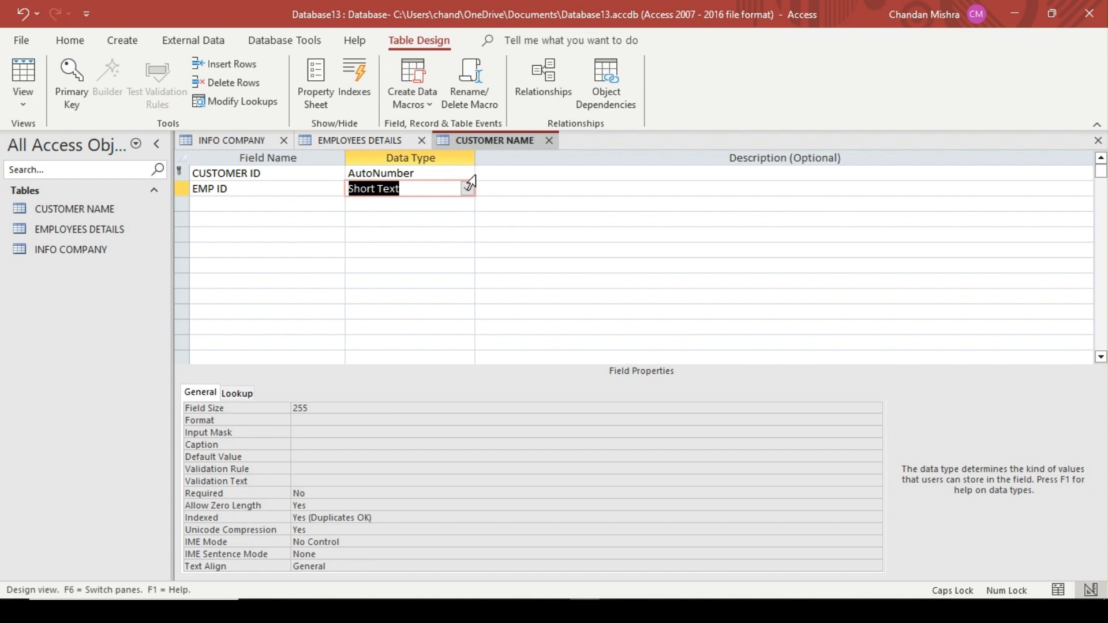
Check the EMP ID column in EMPLOYEES DETAILS and set the CUSTOMER NAME table's EMP ID field to the Number data type
click(391, 140)
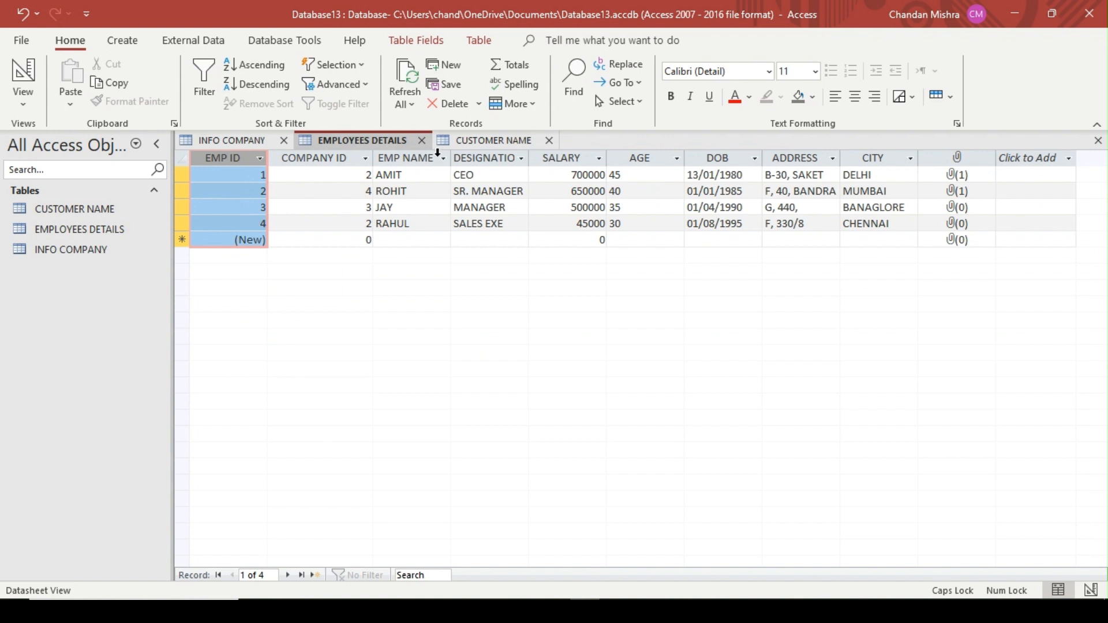
click(507, 144)
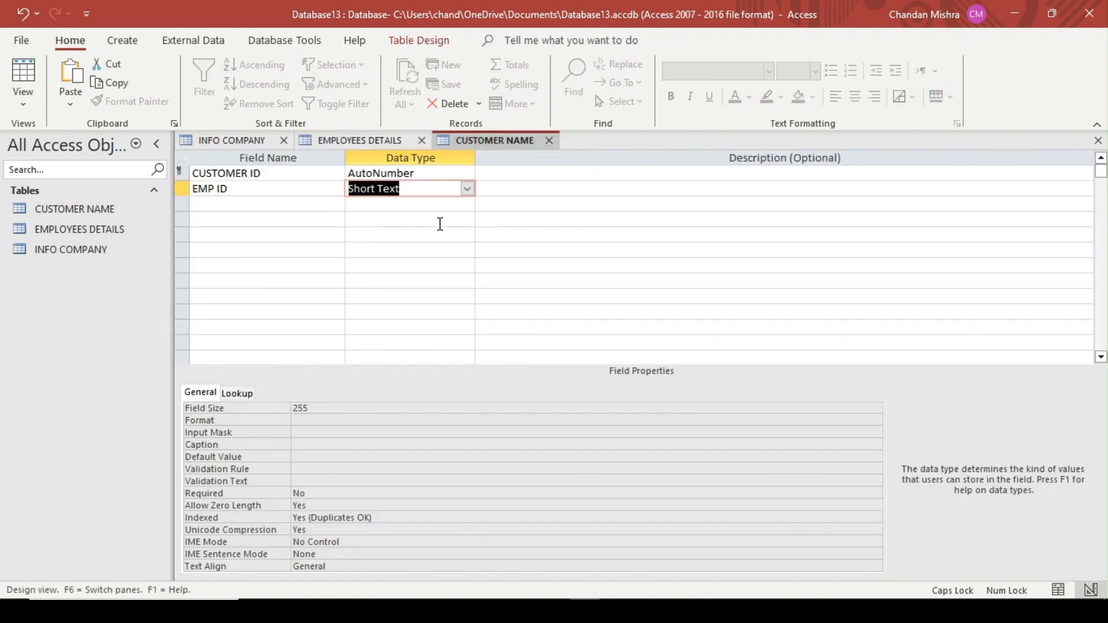
text(Number)
key(Return)
key(Return)
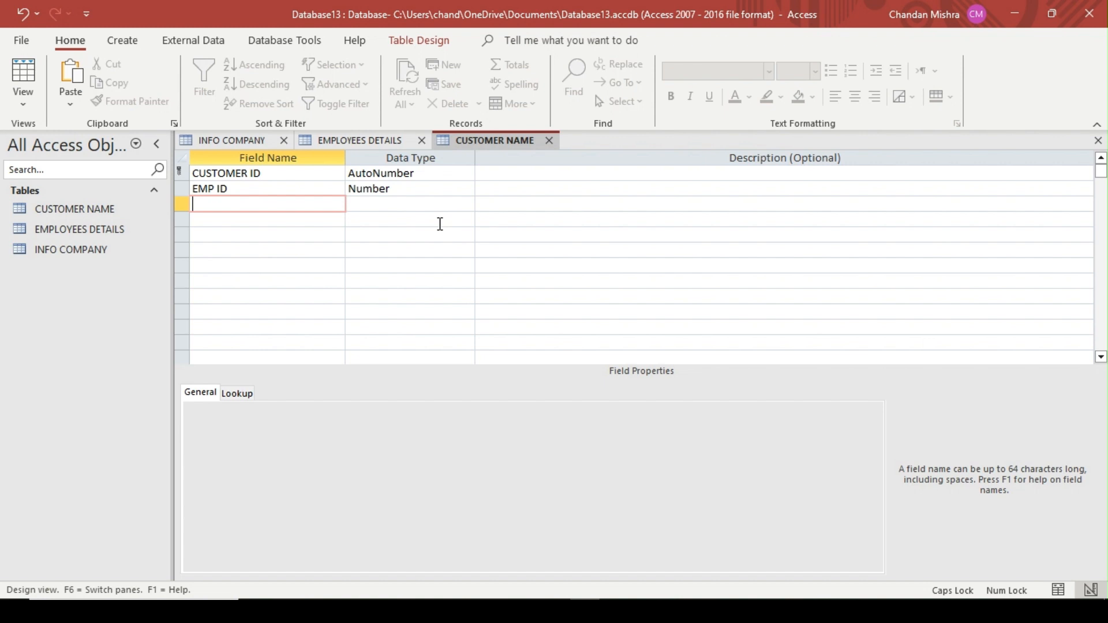
Add a CUSTOMER NAME field with the Short Text data type below the EMP ID field
text(CUSTOMER NAME)
key(Tab)
Add a CITY field and start the Lookup Wizard for it, choosing to type in the list values
key(Tab)
key(Tab)
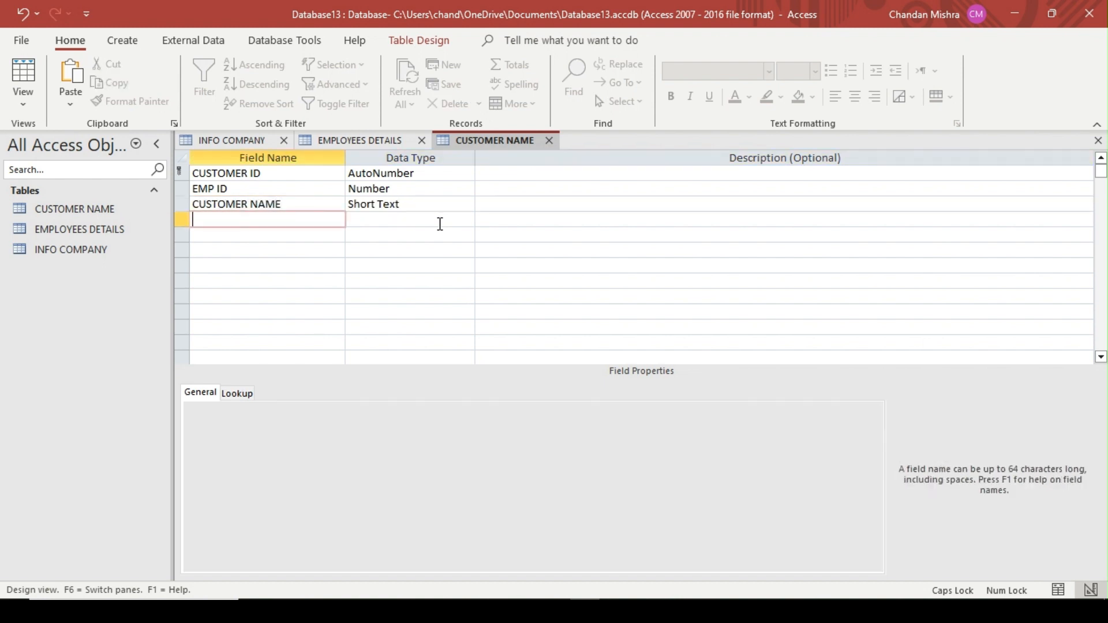
text(CITY)
key(Tab)
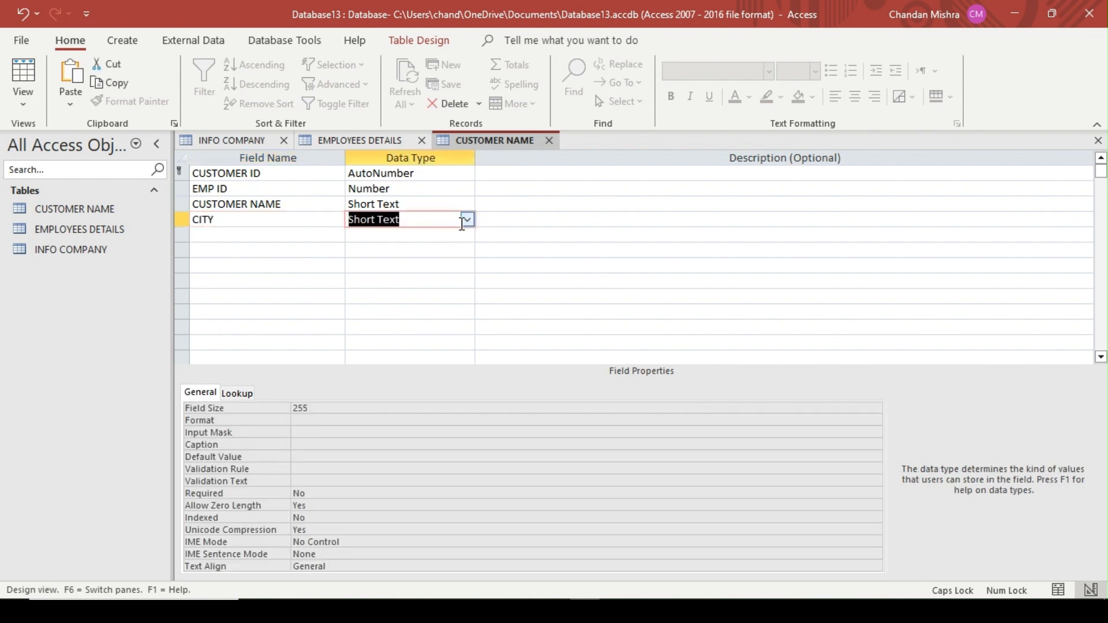
click(465, 220)
click(424, 432)
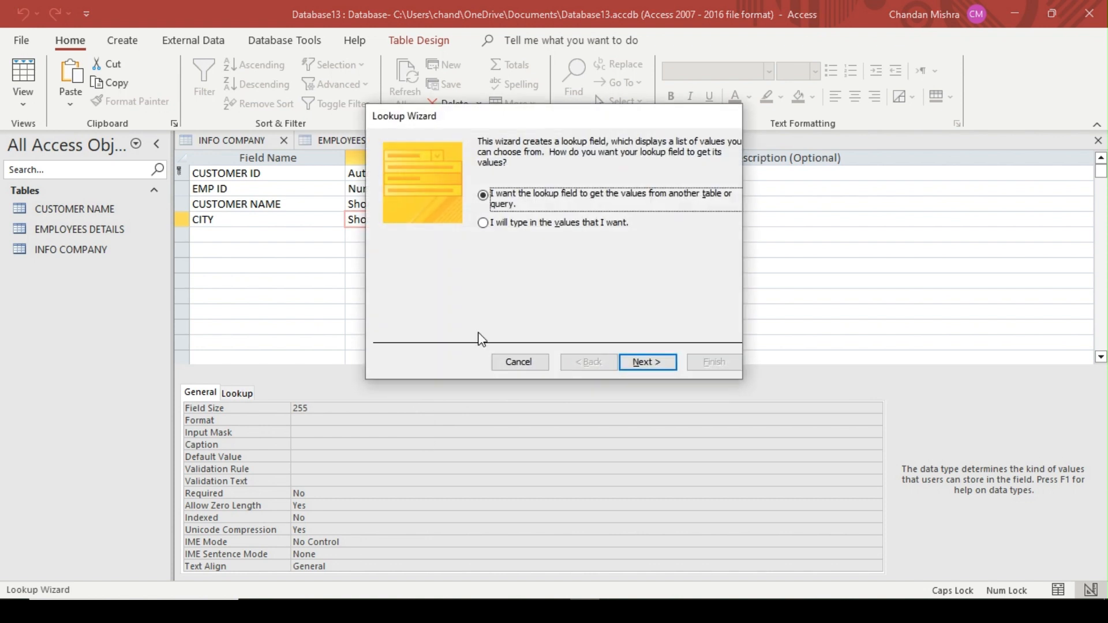
click(497, 227)
click(643, 358)
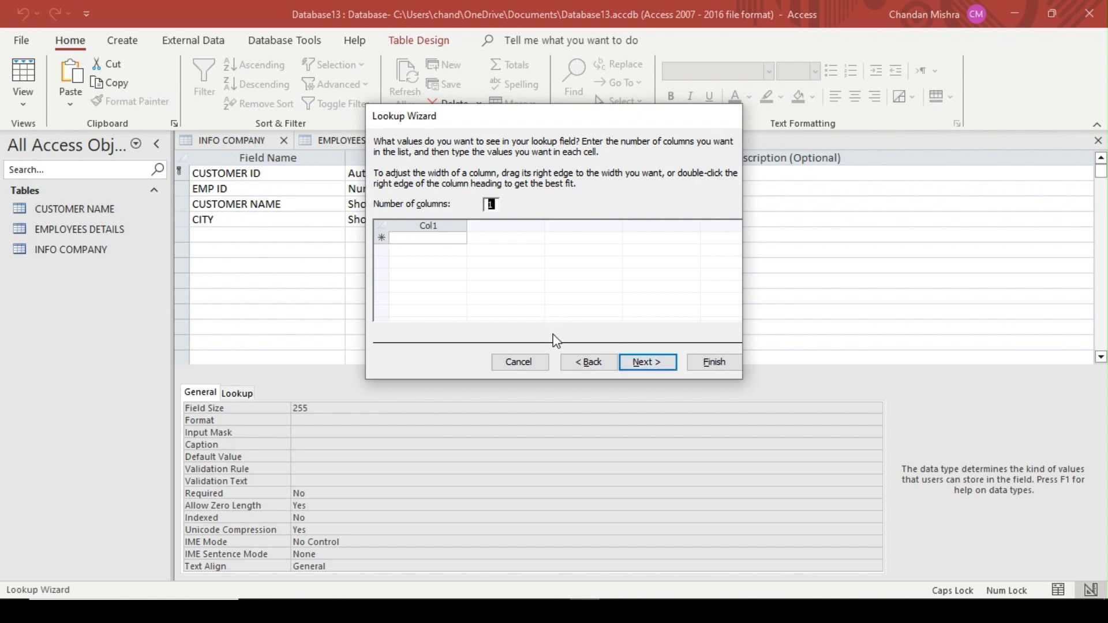
Fill the CITY lookup list with DELHI, MUMBAI, CHENNAI and BANGLORE and finish the wizard, keeping the CITY label
click(453, 236)
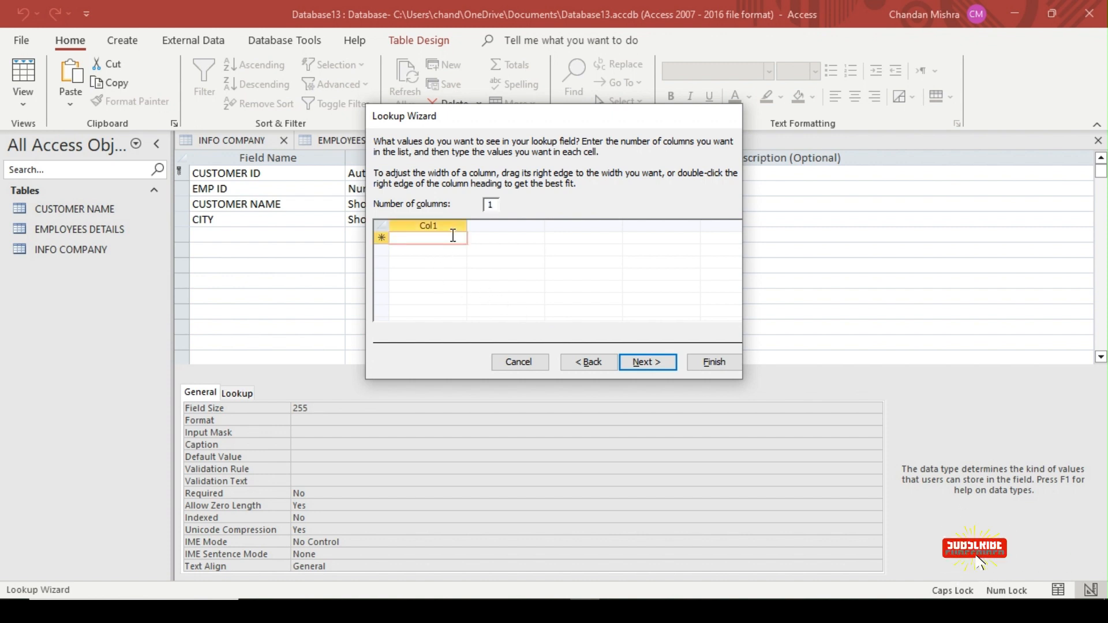
text(DELHI)
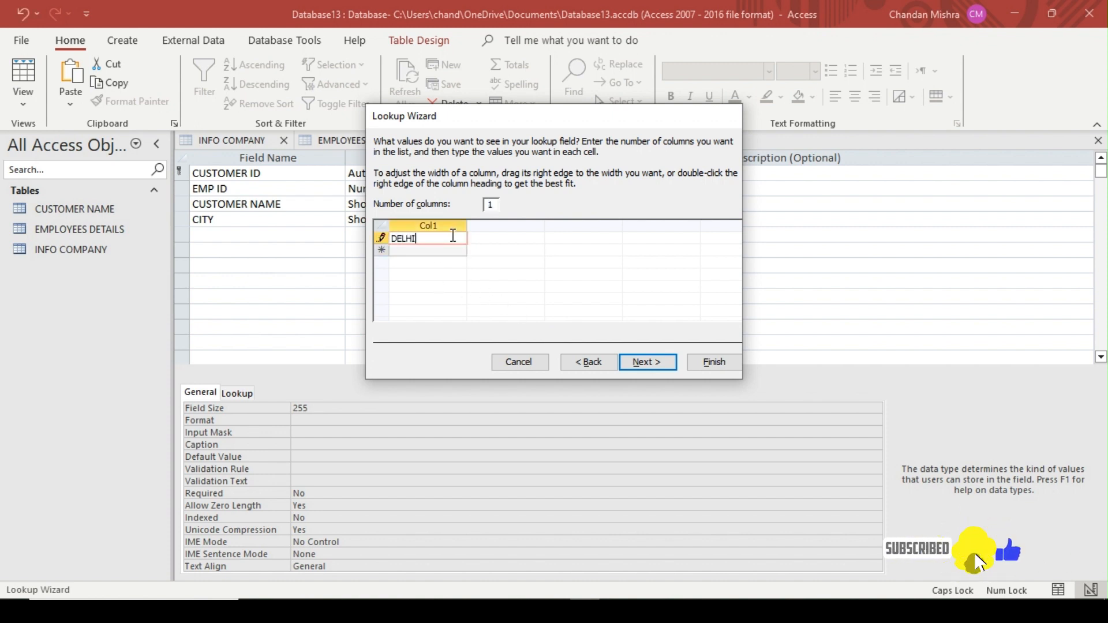
key(Return)
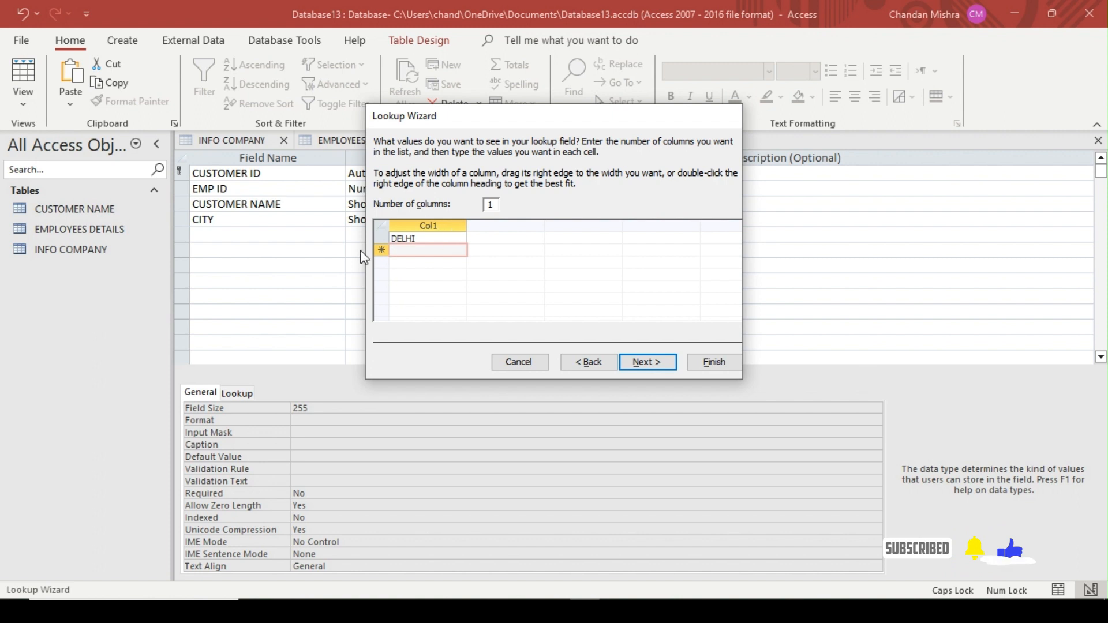
text(MUMBAI)
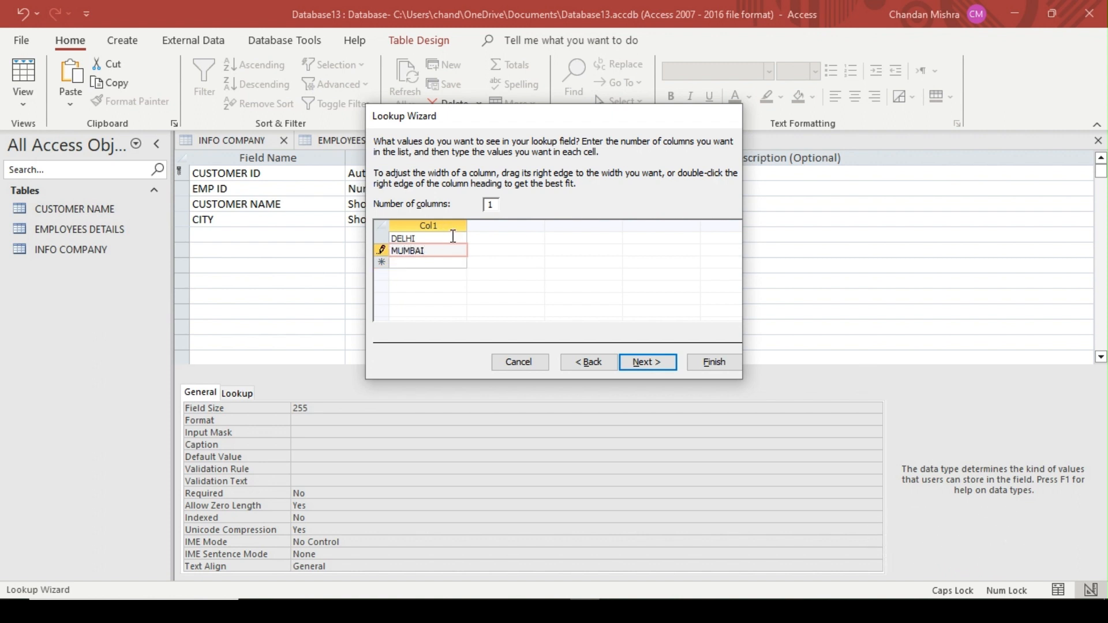
key(Return)
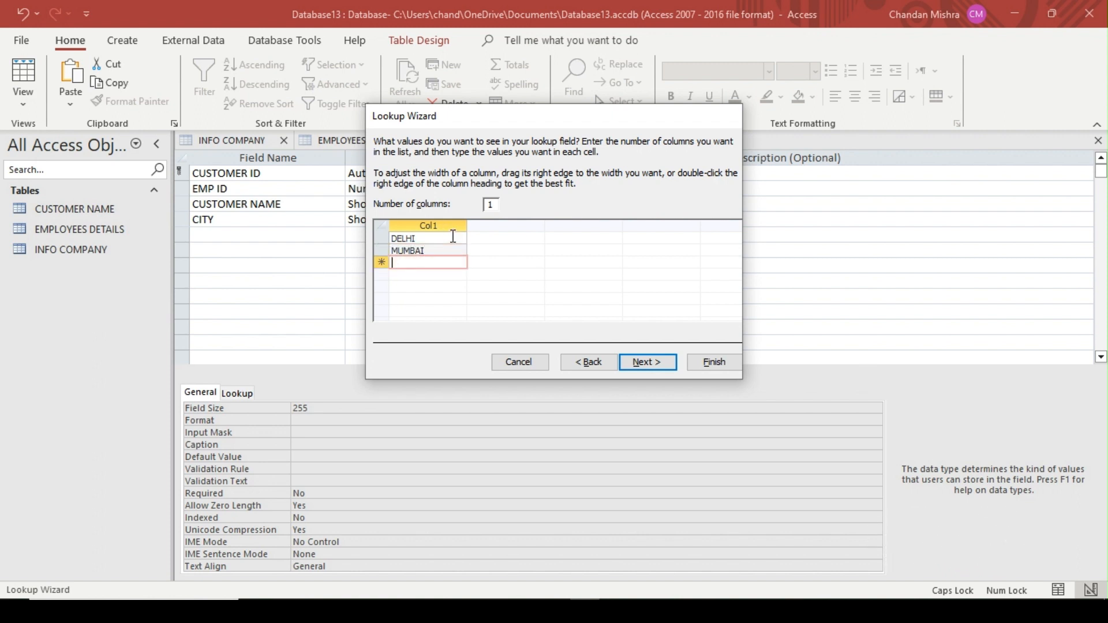
text(CHENNAI)
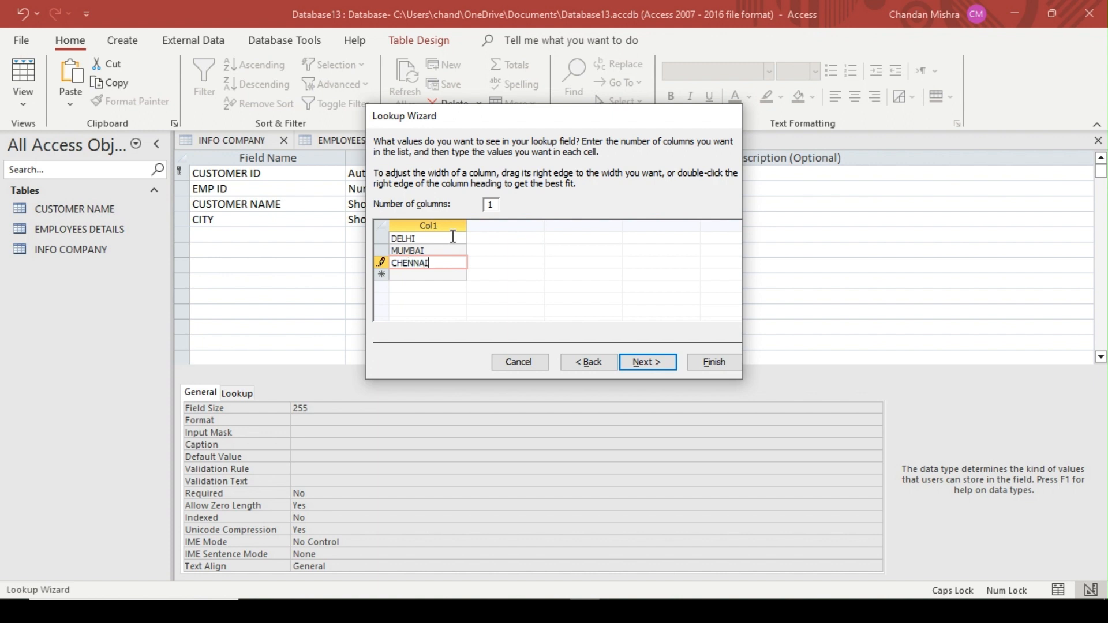
key(Return)
text(BANGLORE)
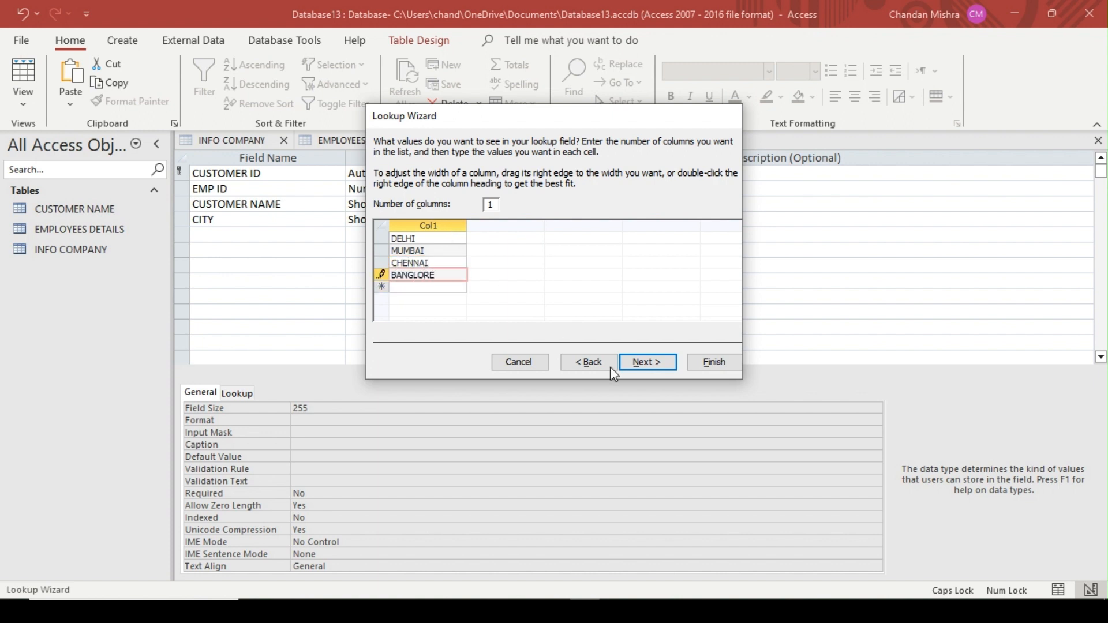
click(641, 366)
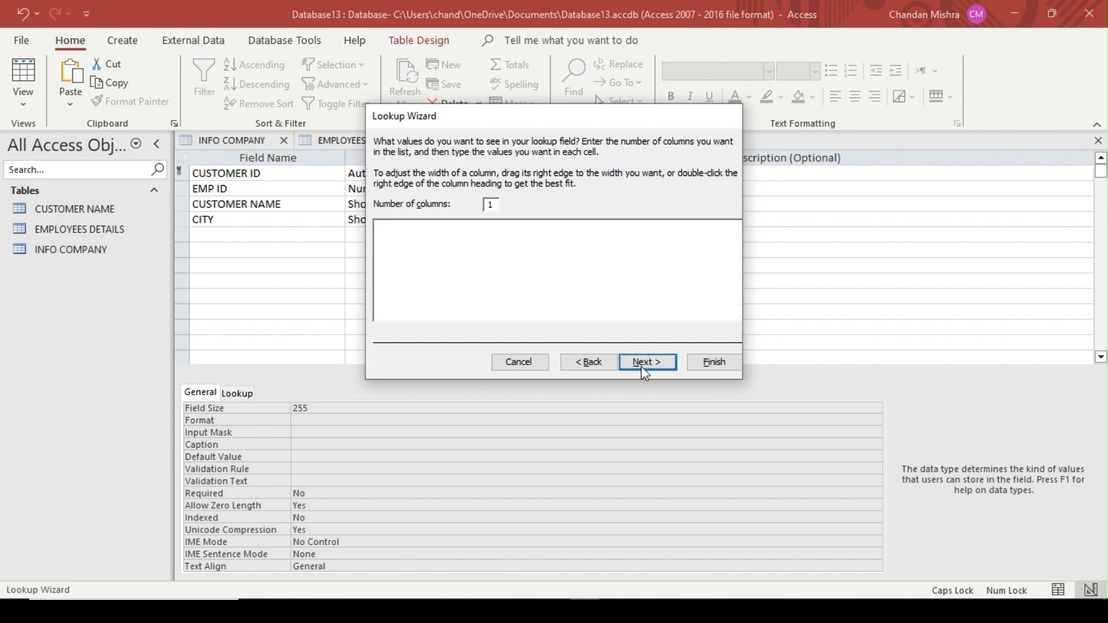
click(714, 363)
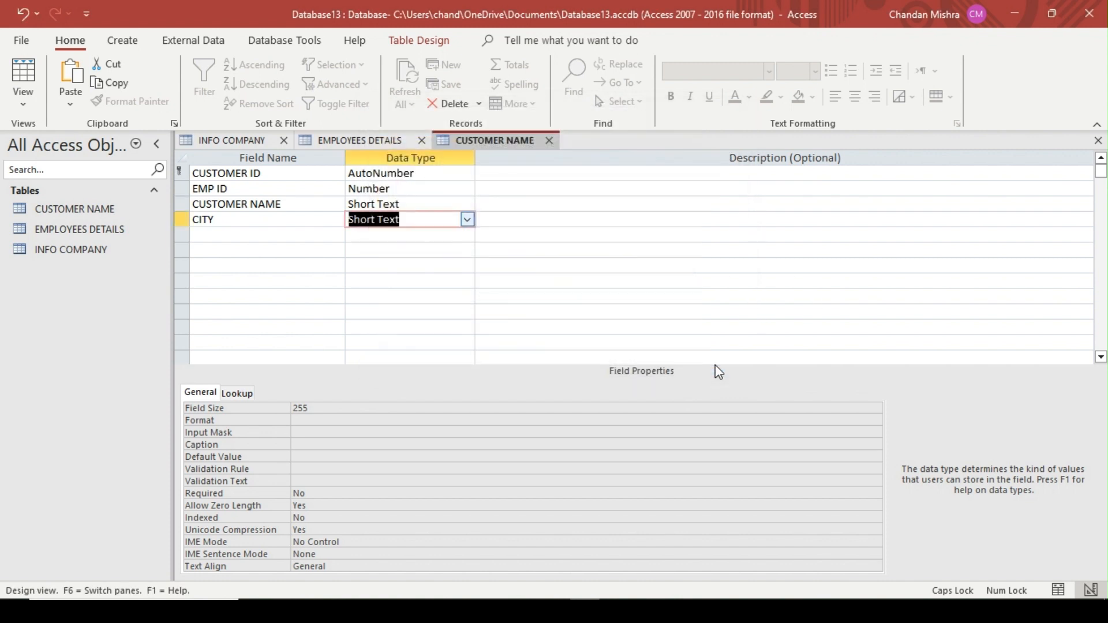
Add a CATEGORY field and start the Lookup Wizard for it, choosing to type in the list values
click(285, 237)
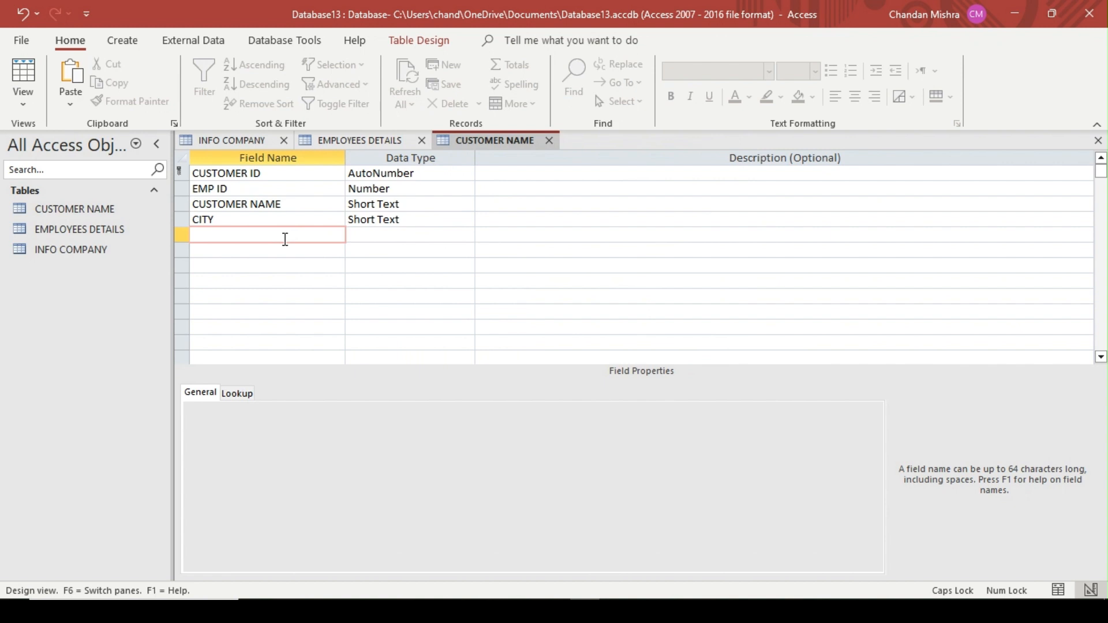
text(CATEGORY)
key(Tab)
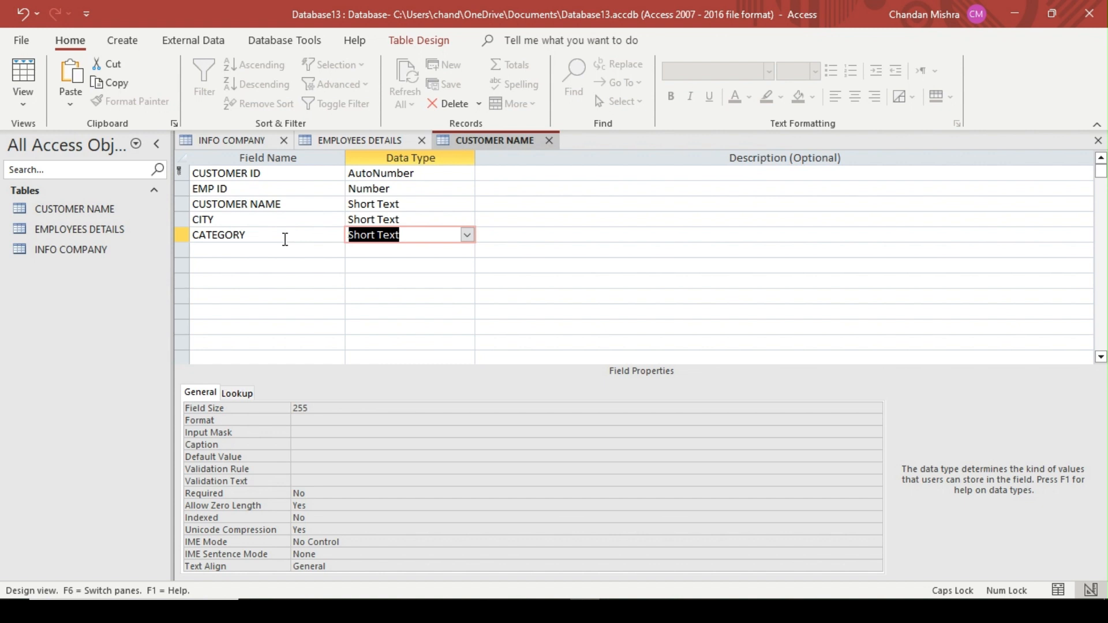
click(467, 235)
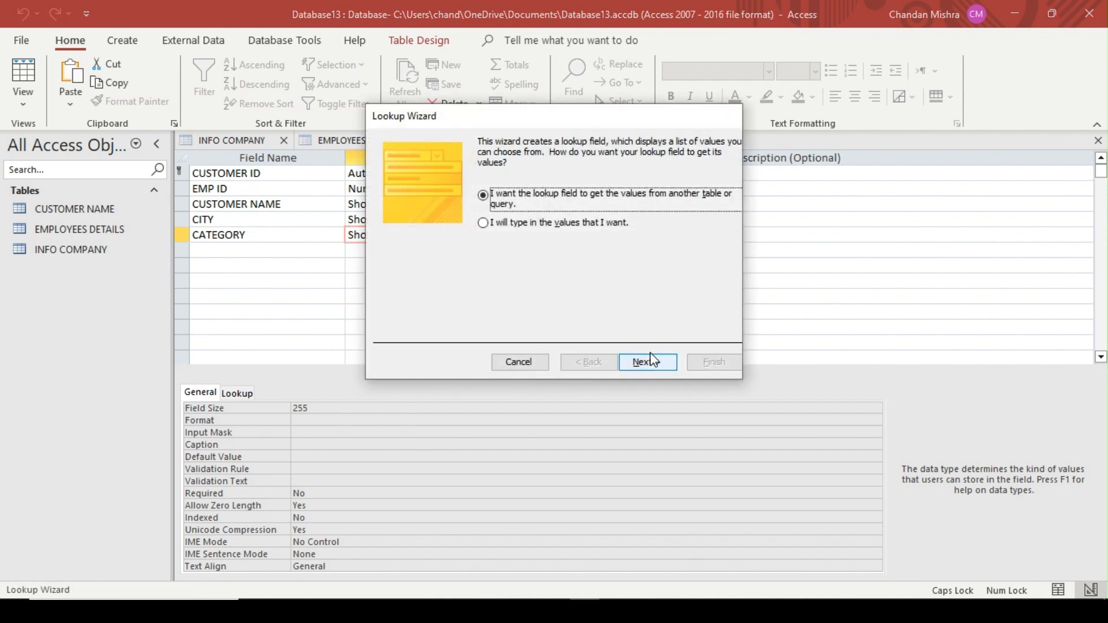
click(550, 229)
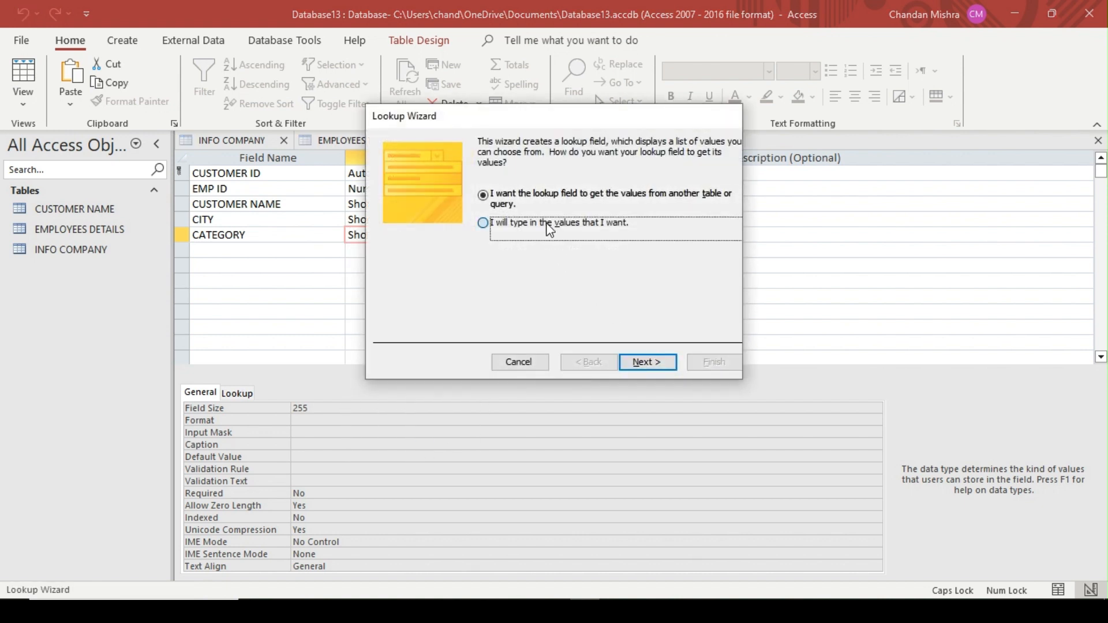
click(646, 361)
Enter ADVERTISMENT as the first value in the CATEGORY lookup list
click(430, 237)
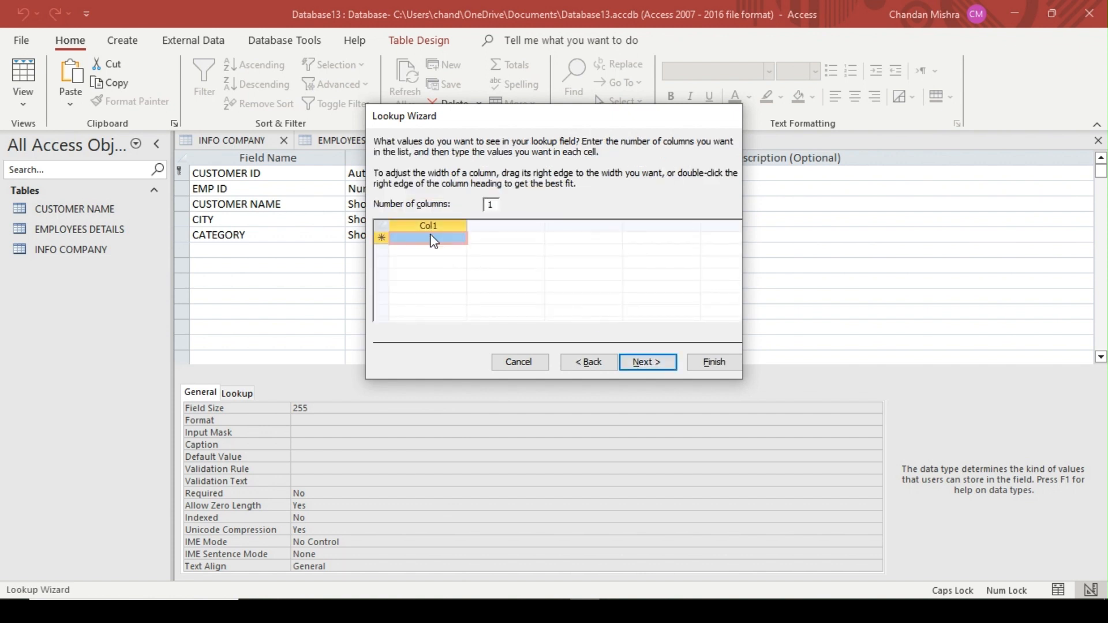
text(ADITYA)
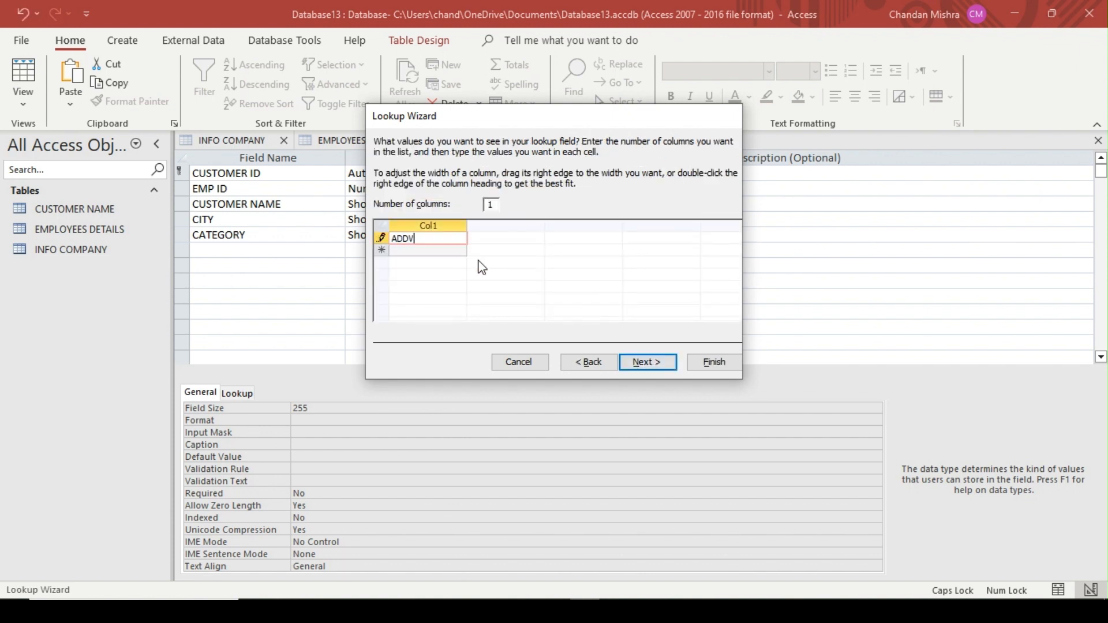
key(BackSpace)
key(BackSpace)
key(BackSpace)
key(BackSpace)
key(BackSpace)
key(BackSpace)
text(ADVERTISMENT)
key(Return)
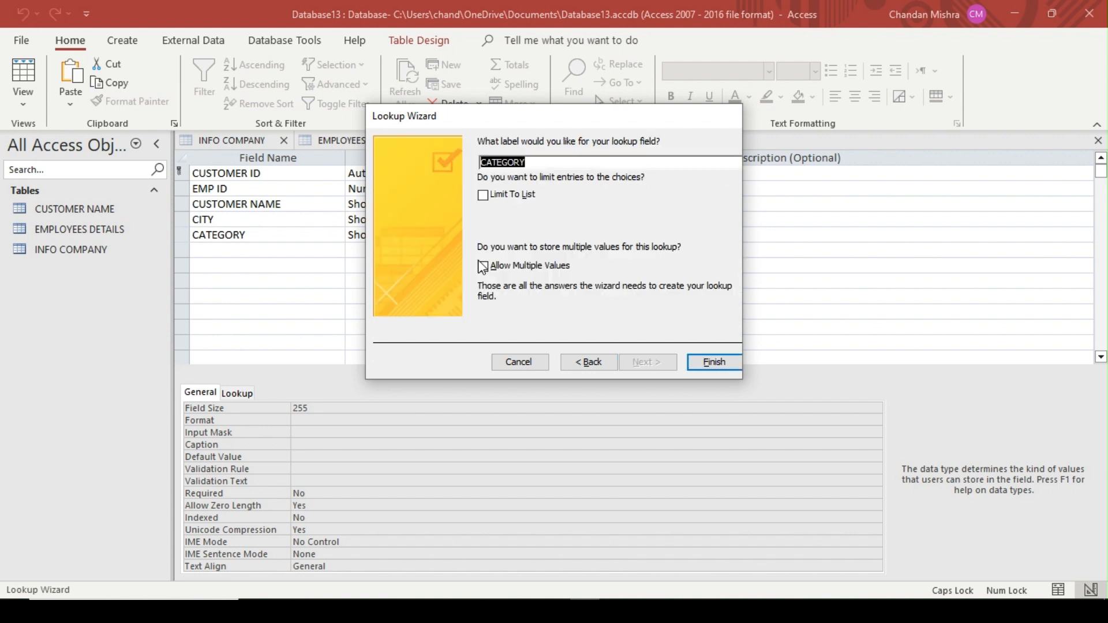
Return to the CATEGORY lookup values, add HORDING and DISPLAY to the list, and finish the wizard
click(589, 363)
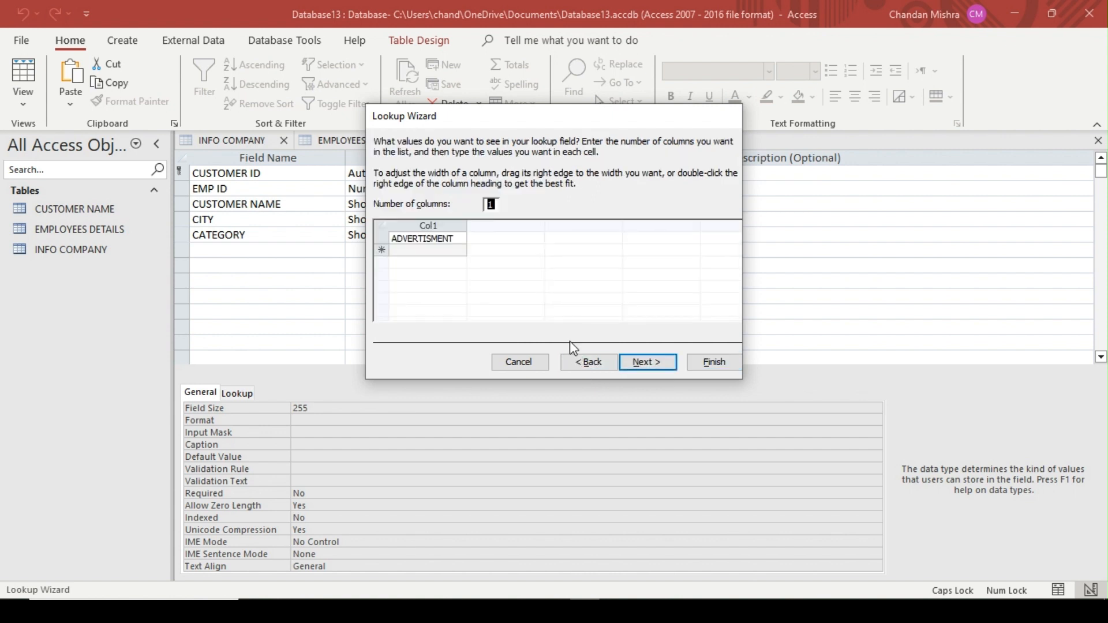
click(435, 250)
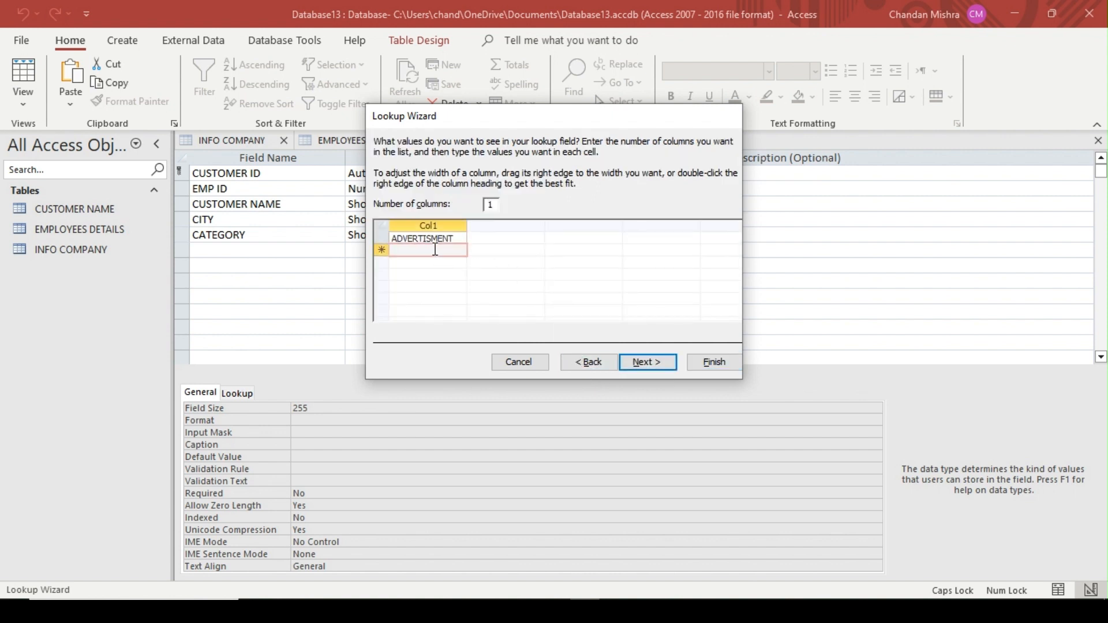
text(HORDIN)
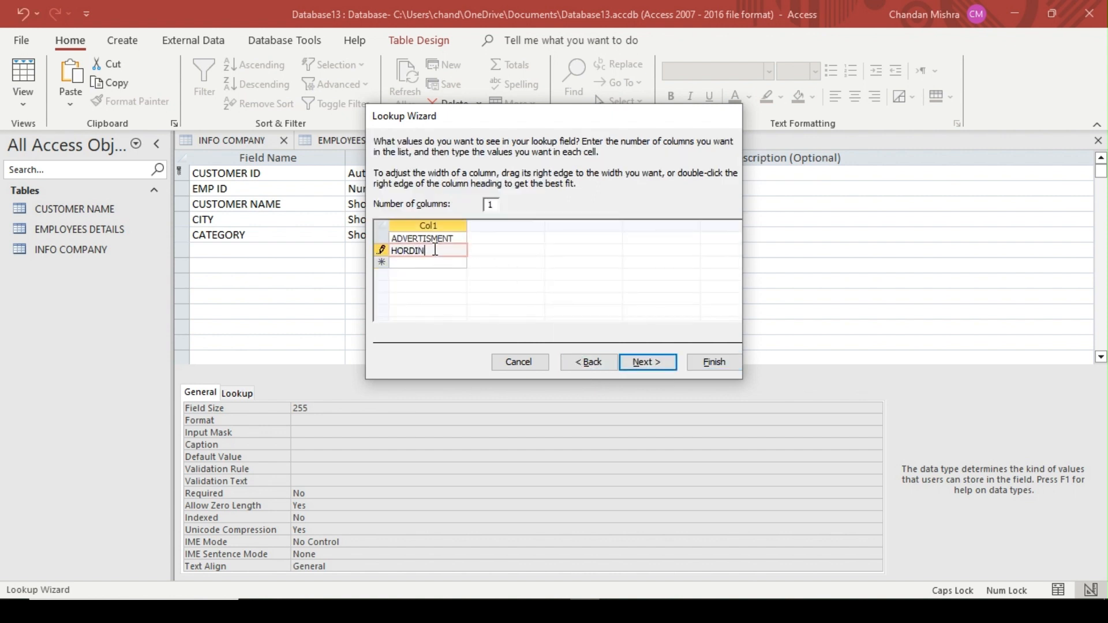
text(G)
key(Return)
text(DIS)
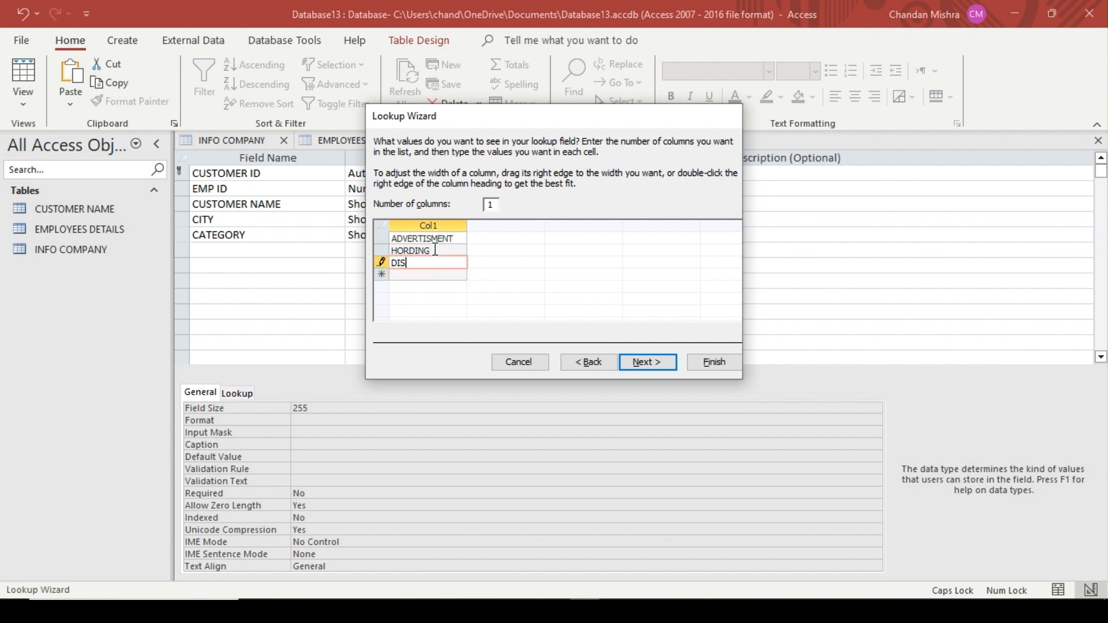
text(PLAY)
key(Return)
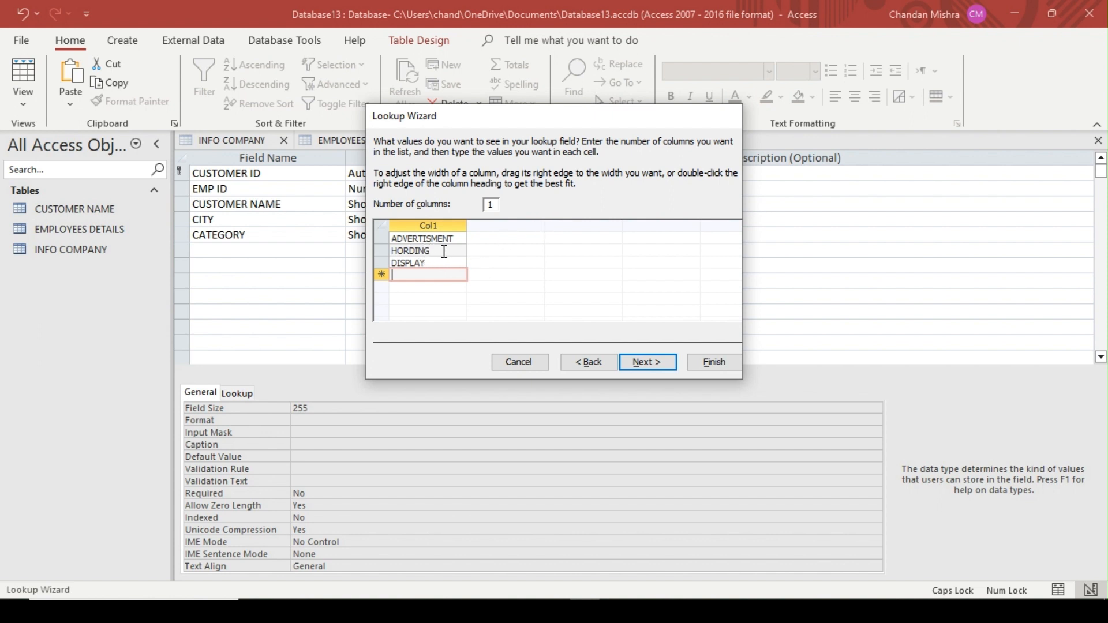
click(664, 366)
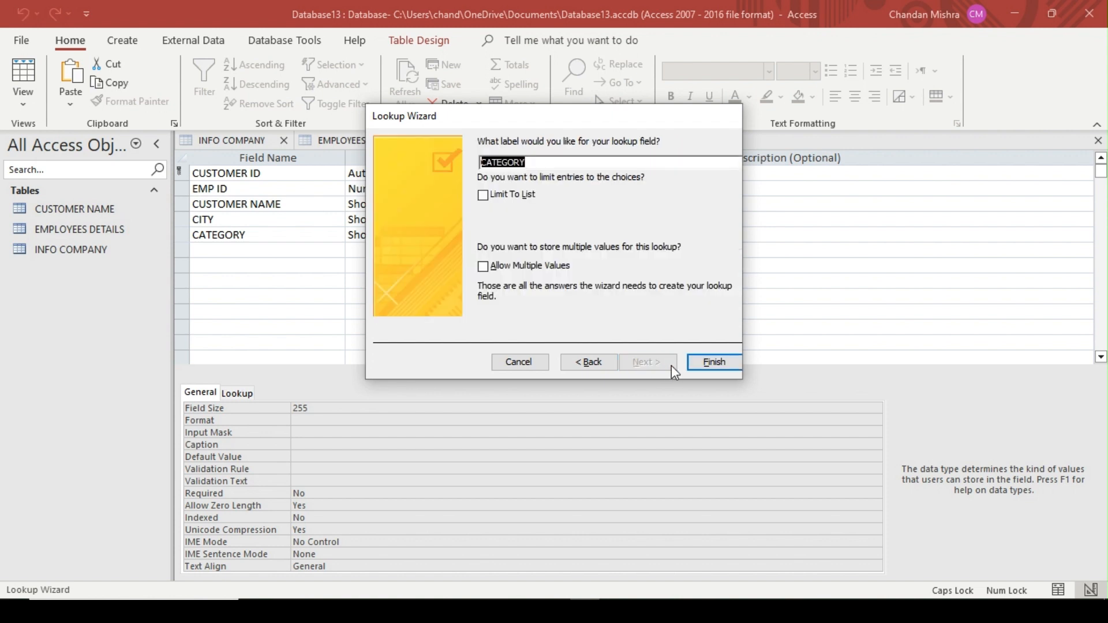
click(715, 364)
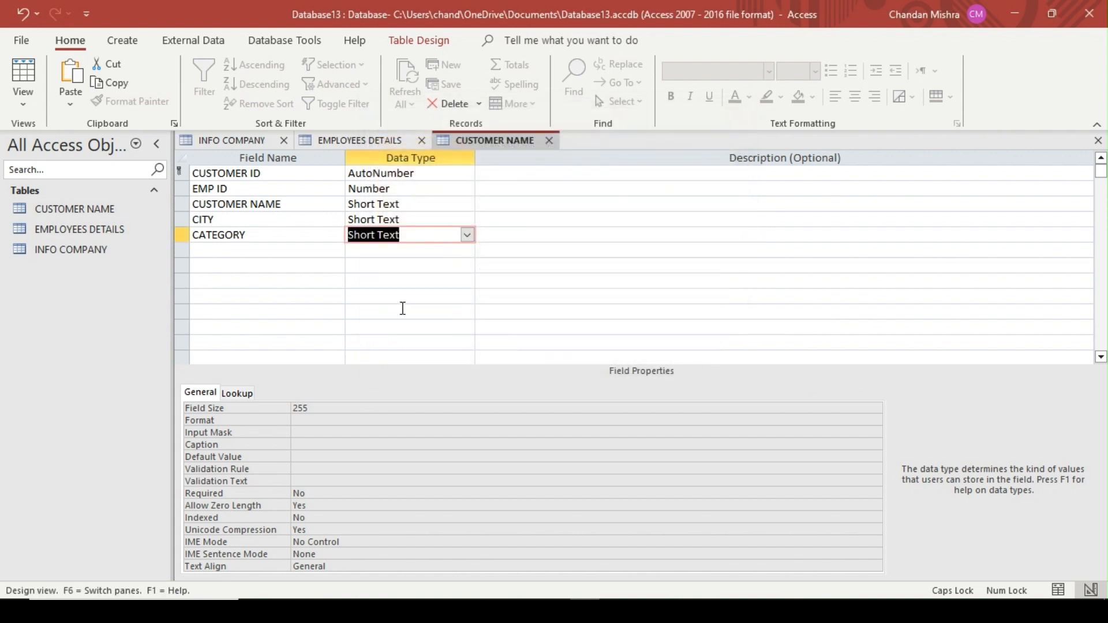
Add a MOBILE field with the Number data type below the CATEGORY field
click(237, 252)
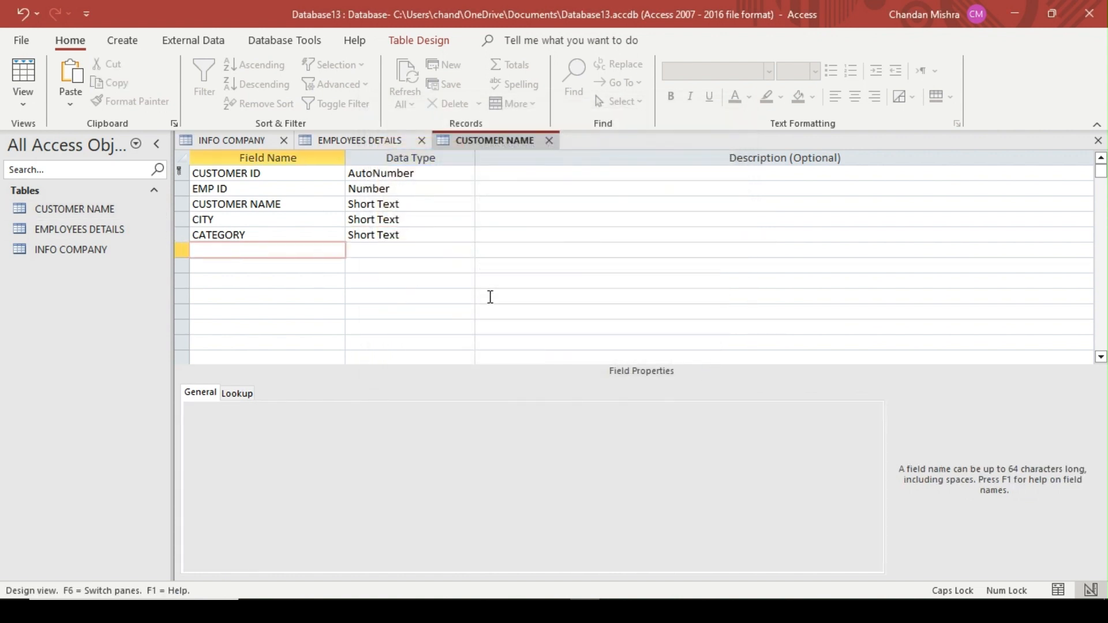
text(MOBILE)
key(Tab)
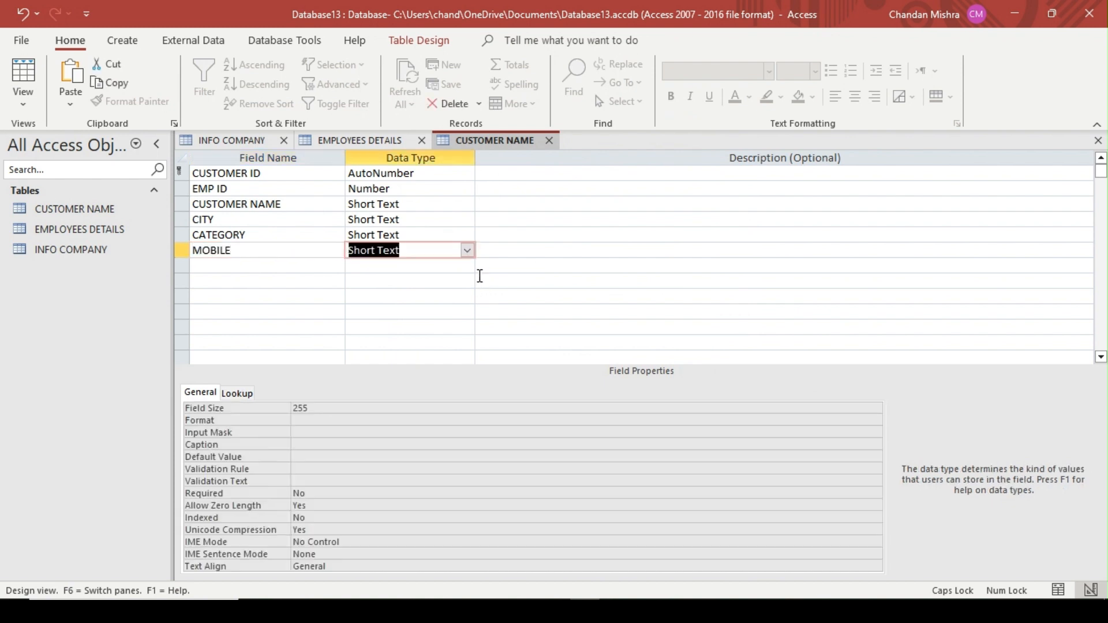
click(467, 250)
click(437, 296)
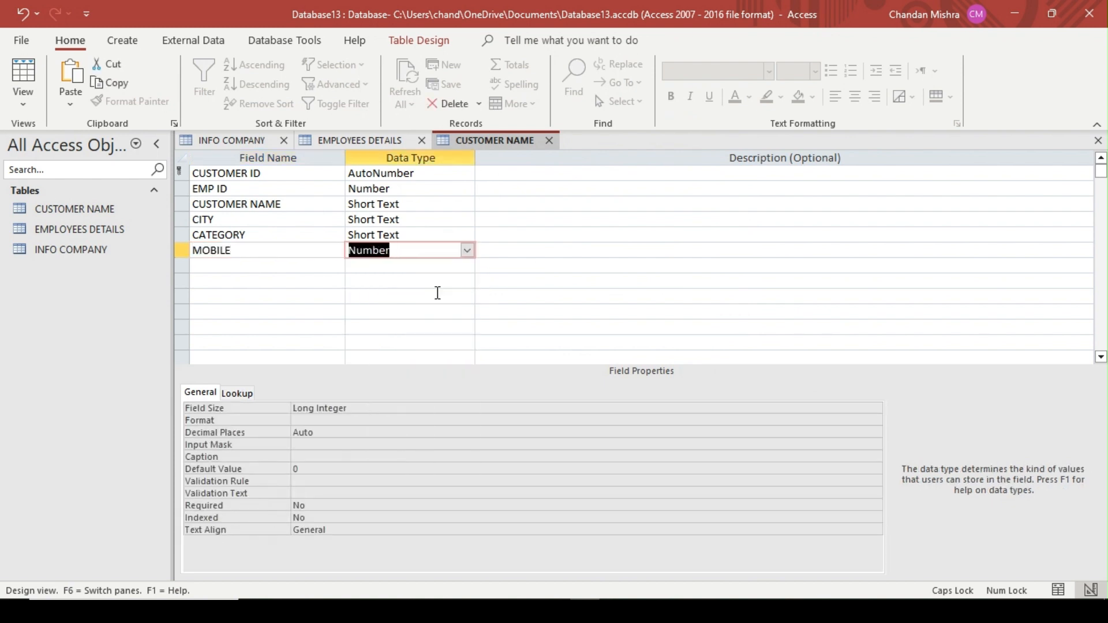
Add an EMAIL ID field to the CUSTOMER NAME table below the MOBILE field
click(297, 265)
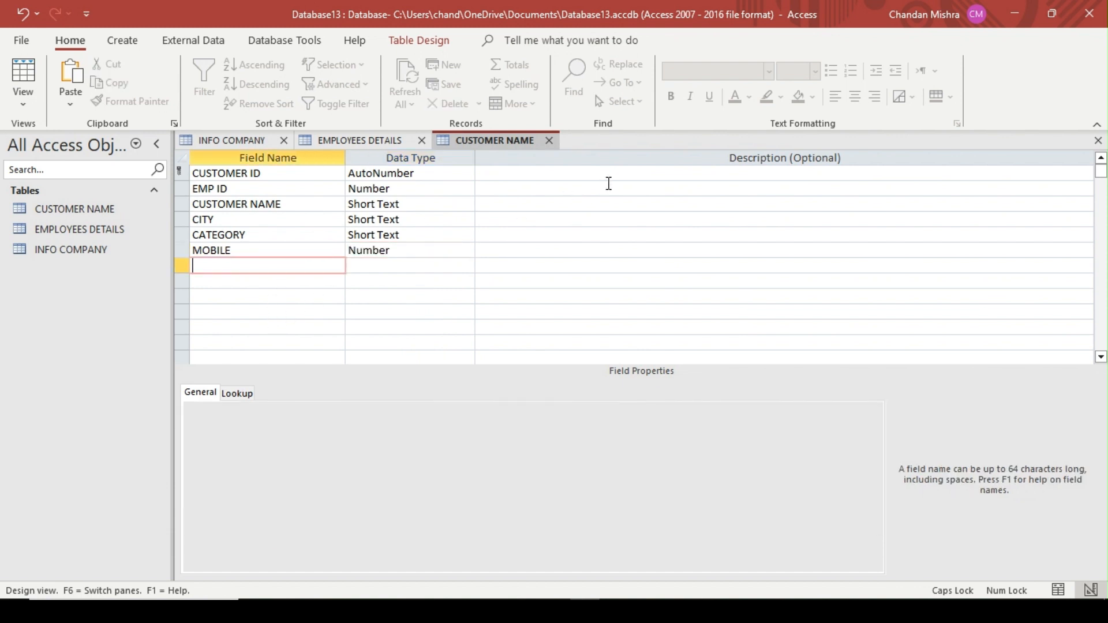
text(EMAIL ID)
key(Tab)
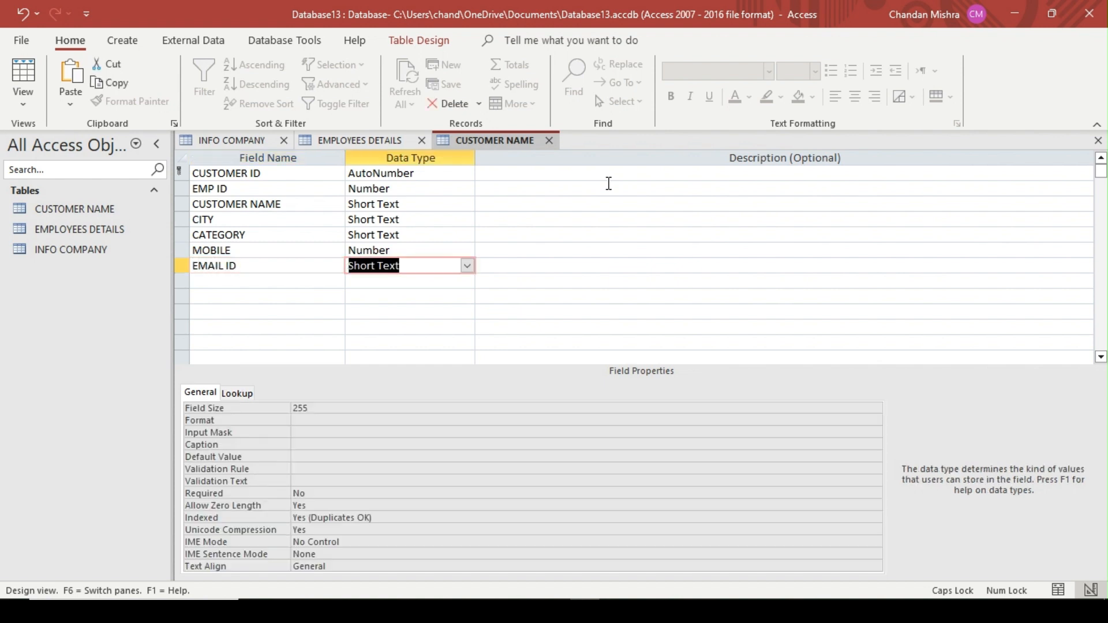
Set the EMAIL ID field's data type to Hyperlink and switch the CUSTOMER NAME table to Datasheet View
click(467, 266)
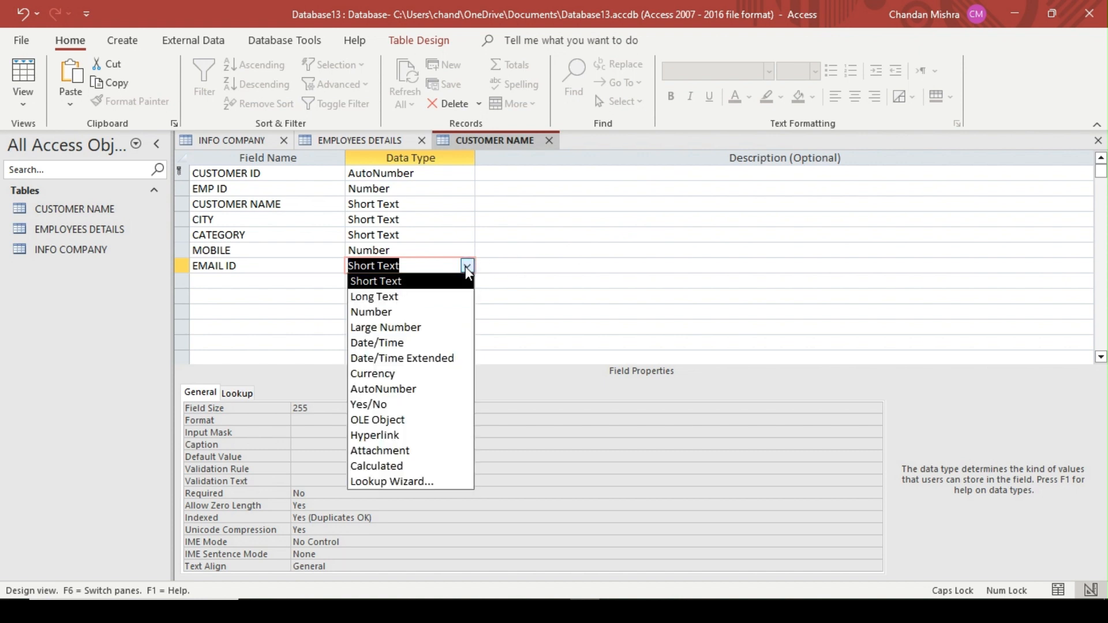
click(373, 436)
click(442, 293)
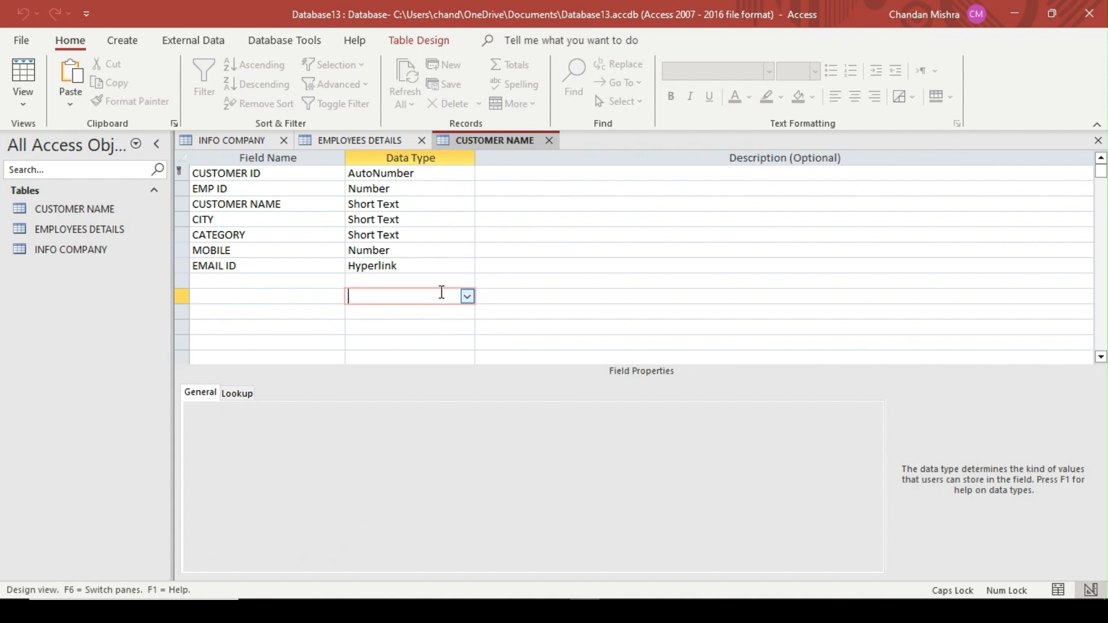
right_click(478, 146)
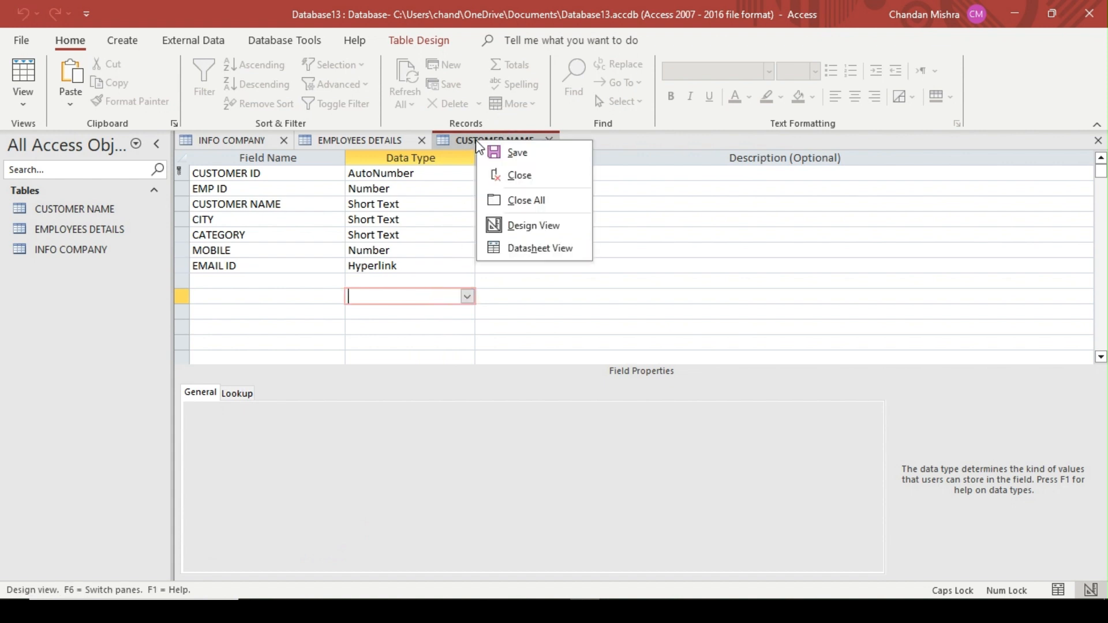
click(537, 254)
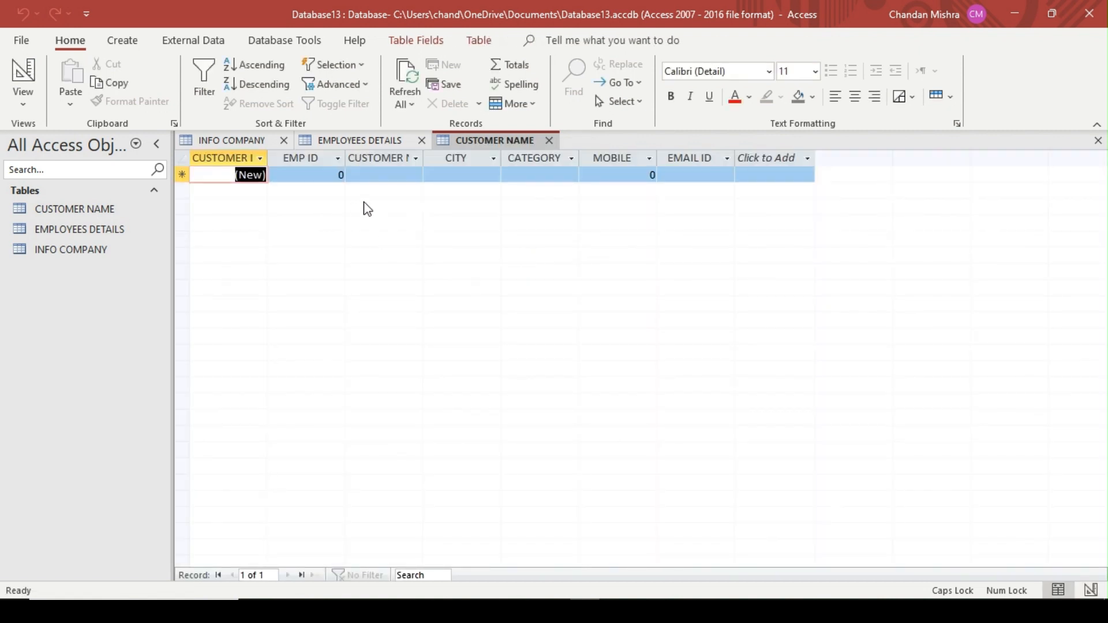
Enter EMP ID 2 in the first customer record and widen the CUSTOMER NAME column to show its full heading
key(Tab)
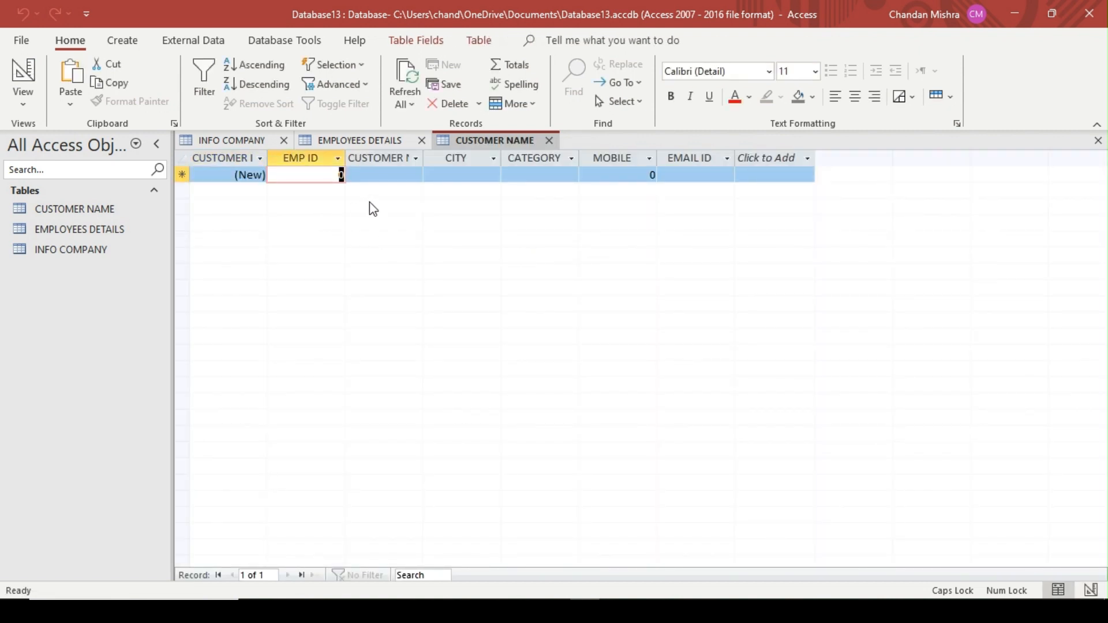
text(2)
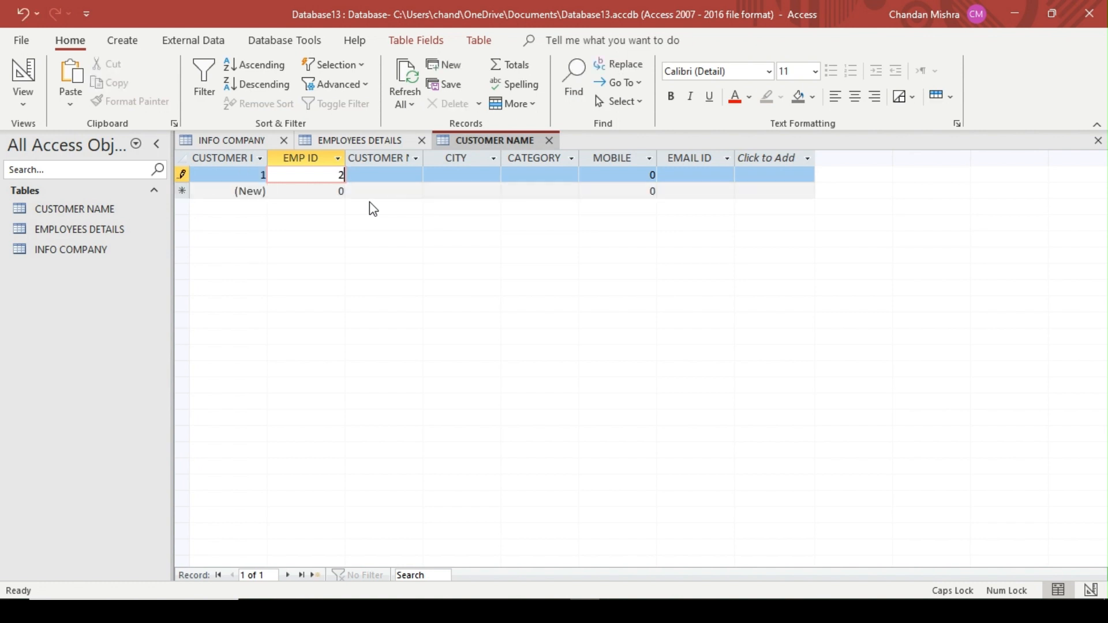
key(Tab)
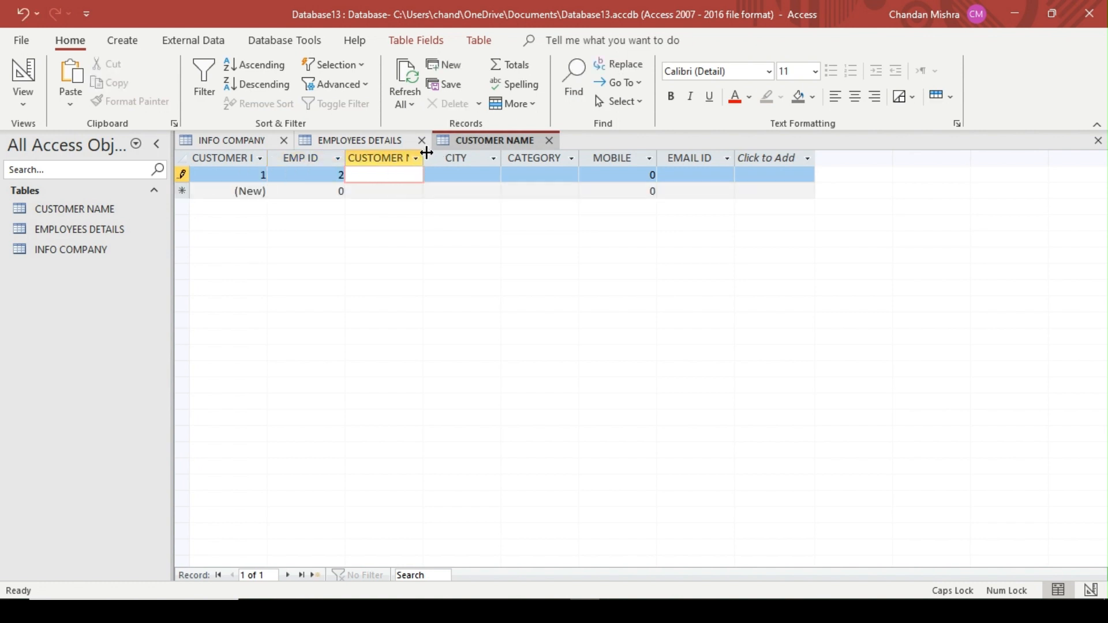
drag(426, 152, 483, 155)
Enter the customer's first name in capitals in the CUSTOMER NAME field of the first record
text(RO)
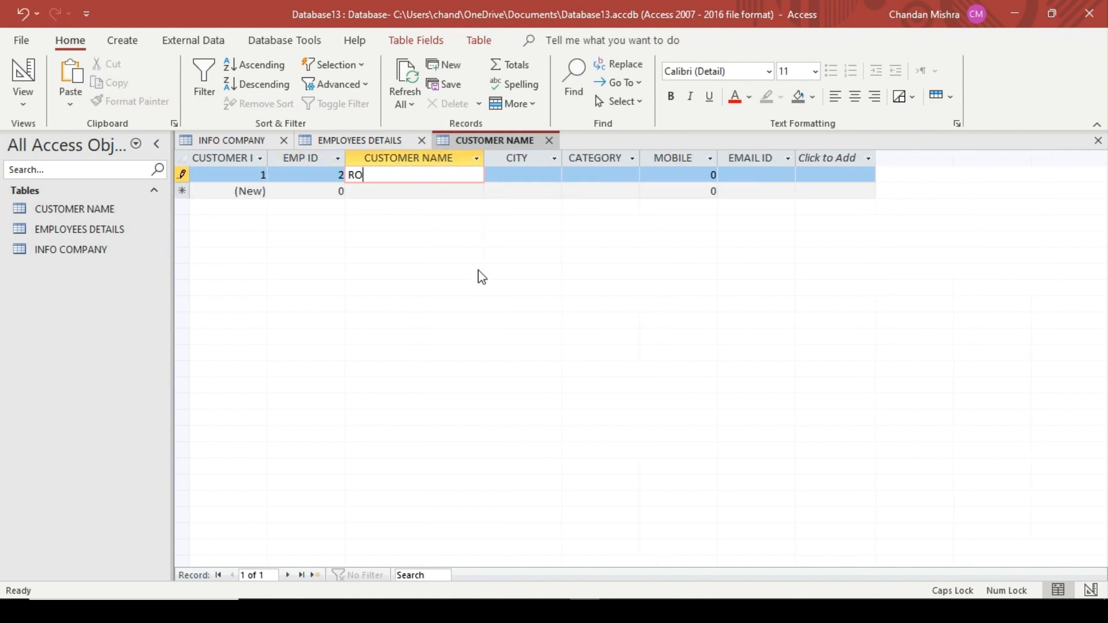
text(H)
key(Caps_Lock)
text(an)
key(BackSpace)
key(BackSpace)
key(Caps_Lock)
text(AN)
key(Tab)
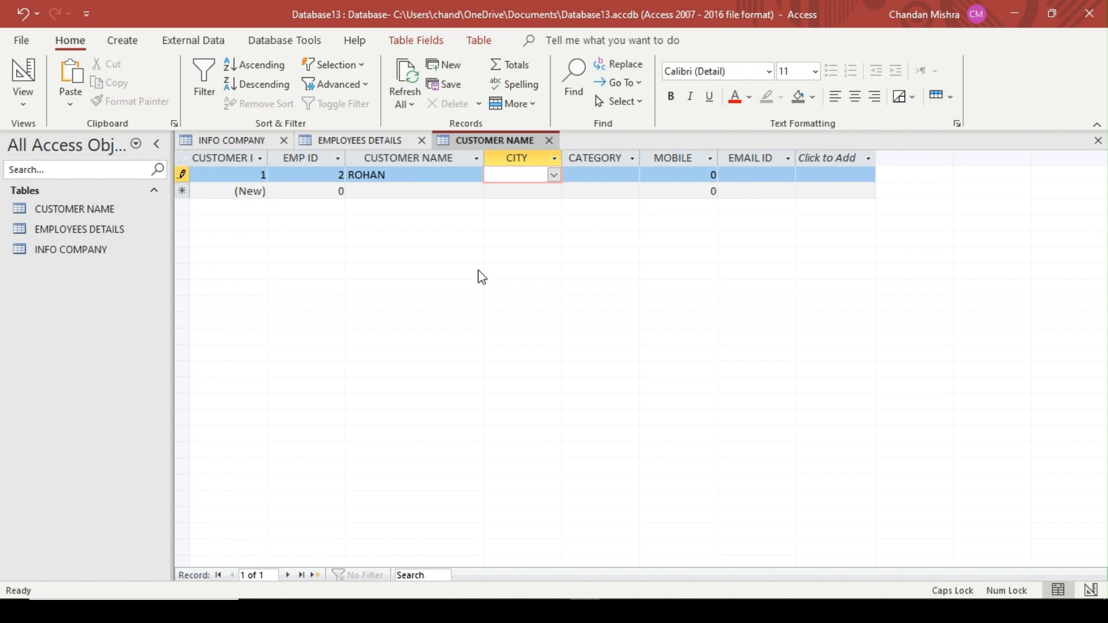
Choose MUMBAI as the CITY and ADVERTISMENT as the CATEGORY for the first customer record
click(553, 175)
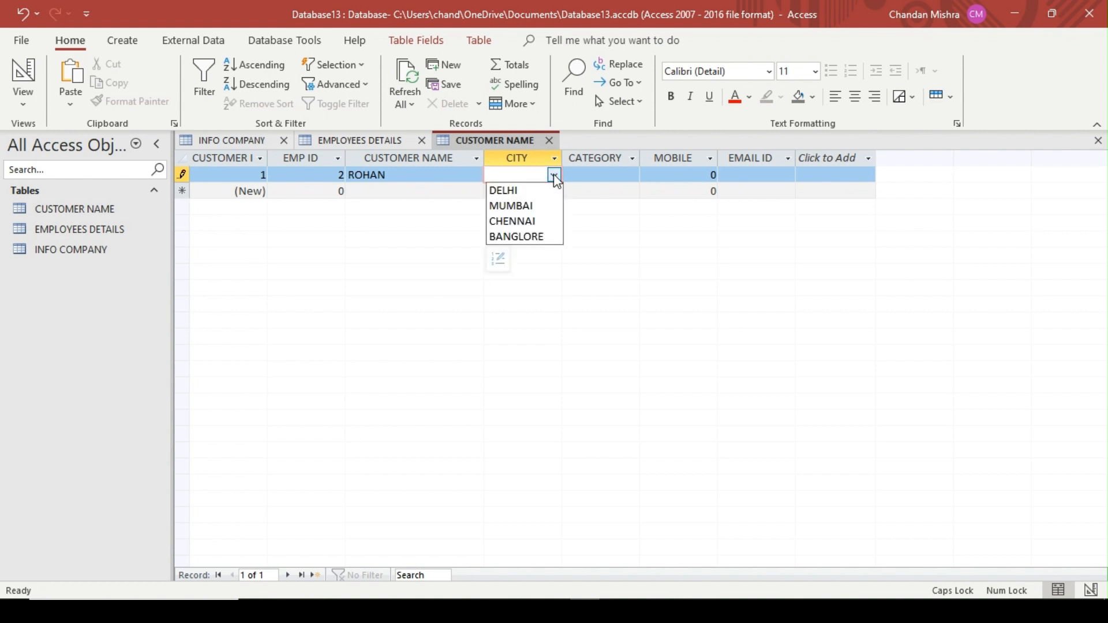
click(536, 208)
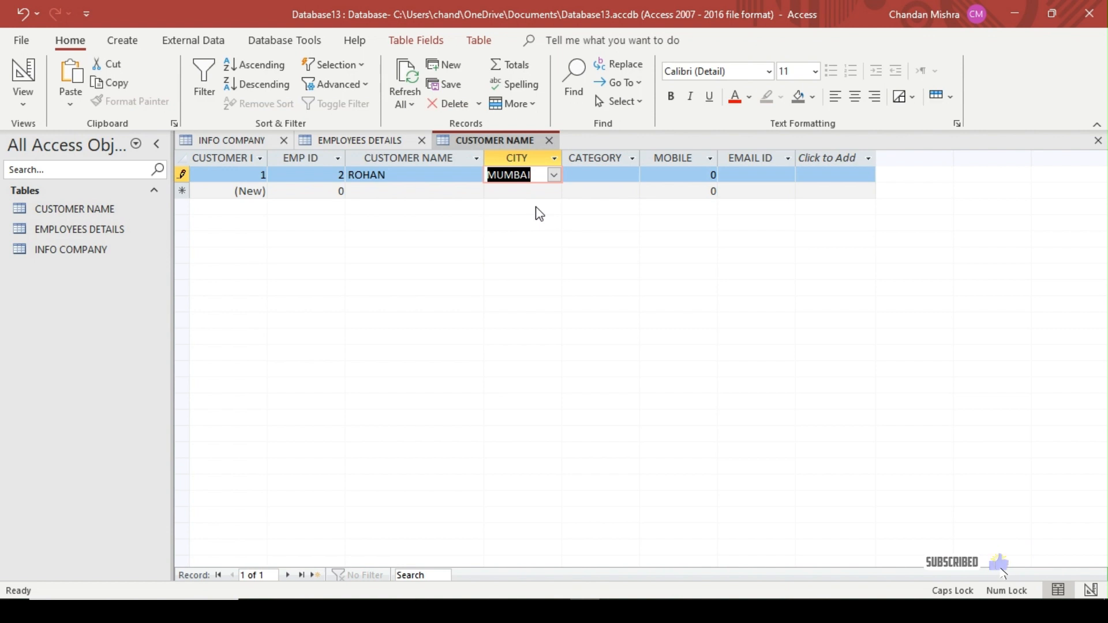
click(606, 175)
click(632, 175)
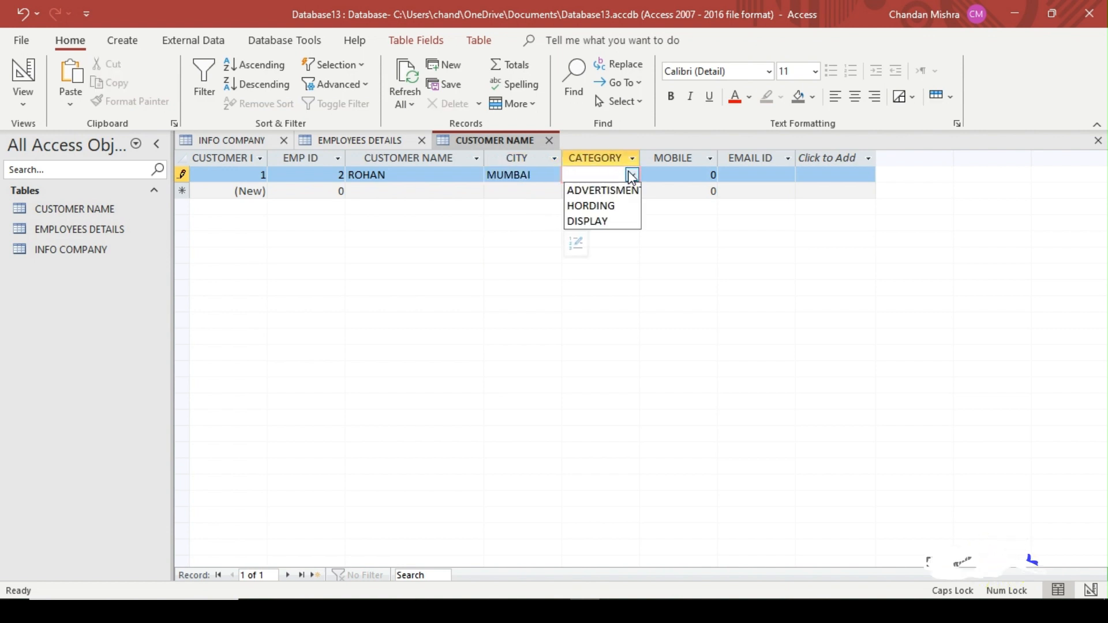
click(601, 191)
Replace the default MOBILE value in the first record with the customer's mobile number
click(682, 180)
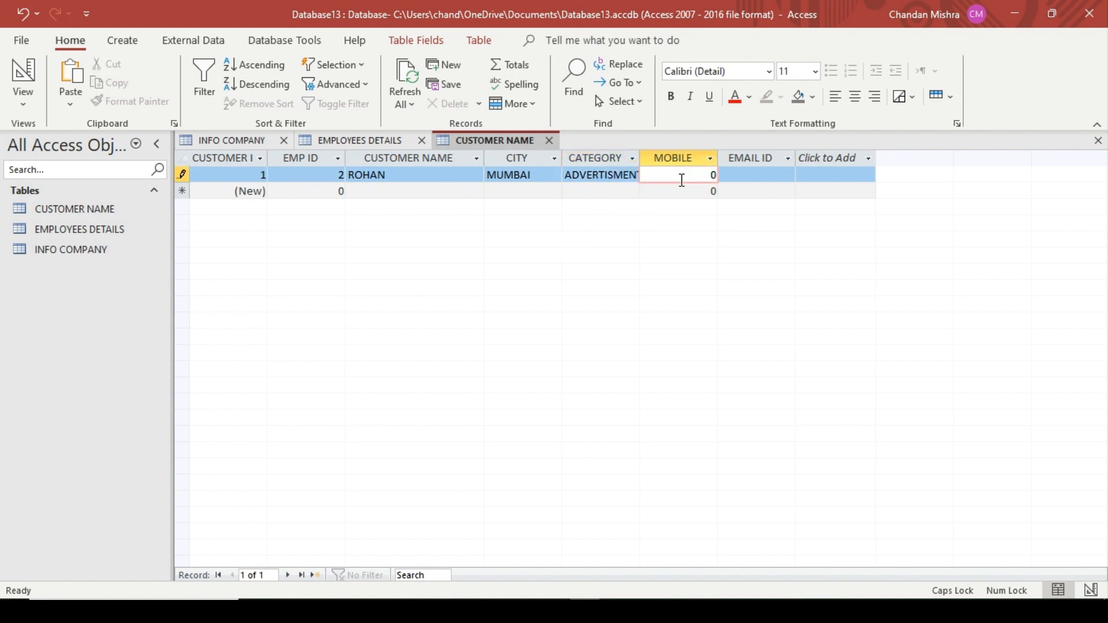
key(Delete)
key(Tab)
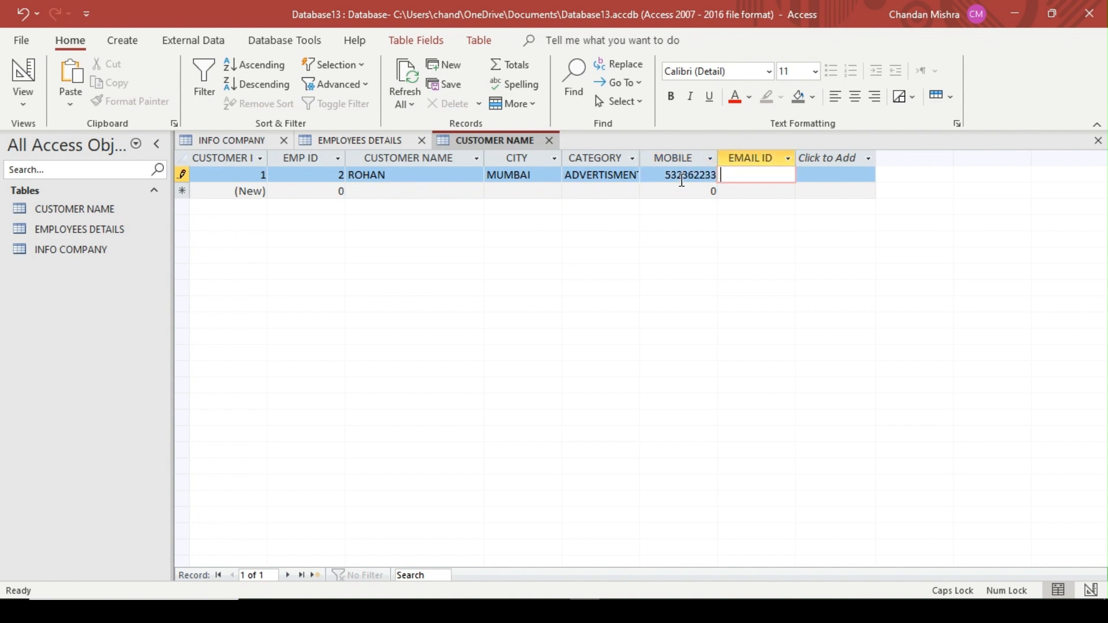
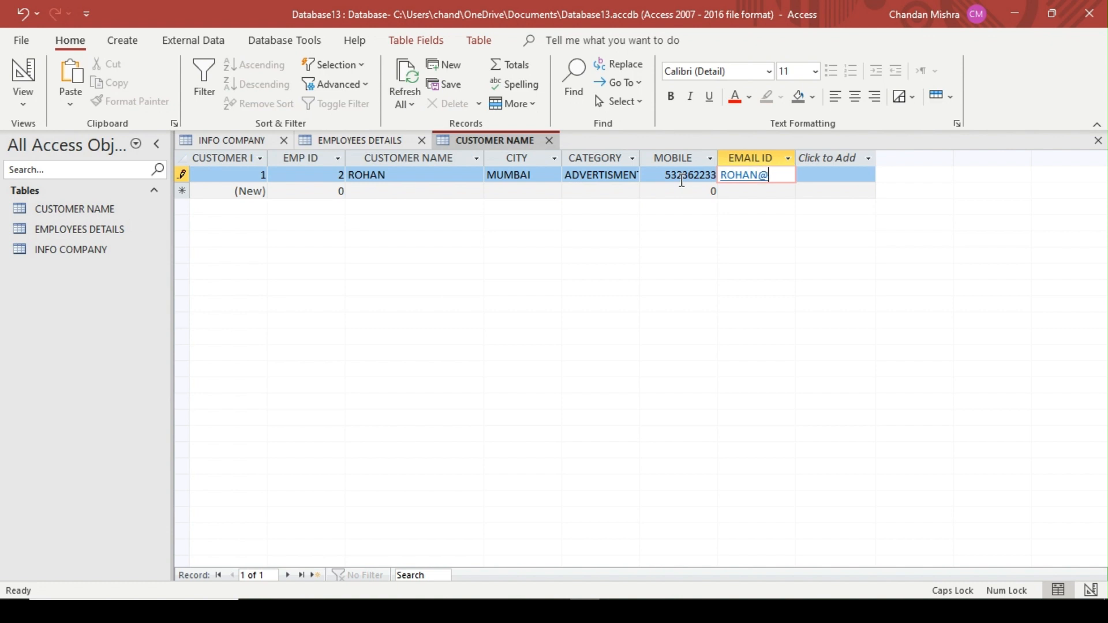
Enter the first customer's e-mail address in the EMAIL ID field and widen that column to fit it
key(Return)
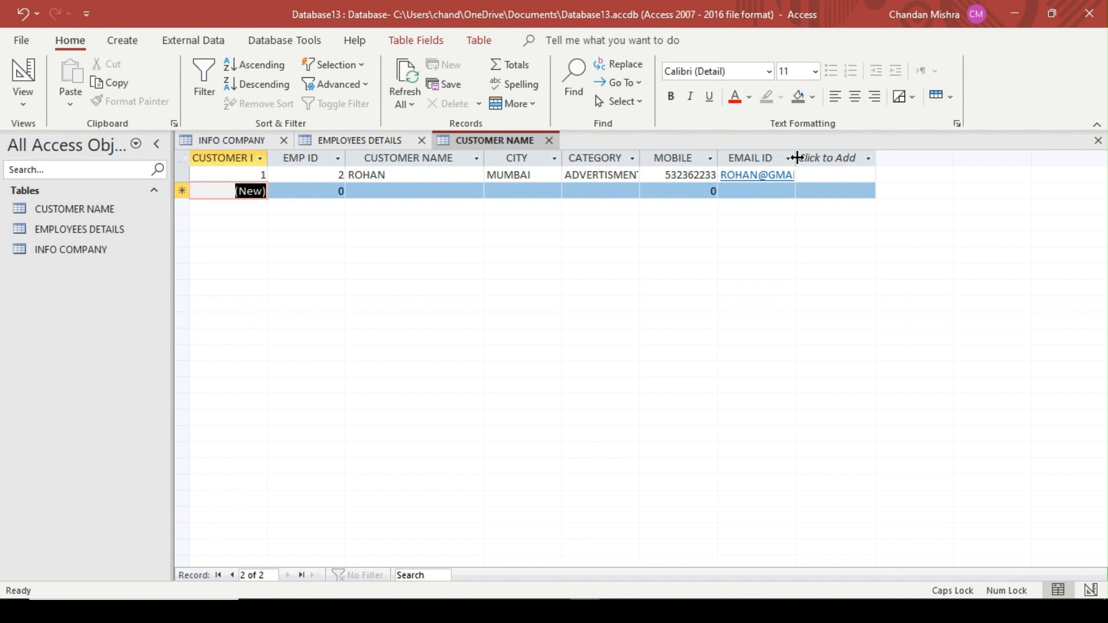
drag(796, 158, 827, 158)
click(832, 159)
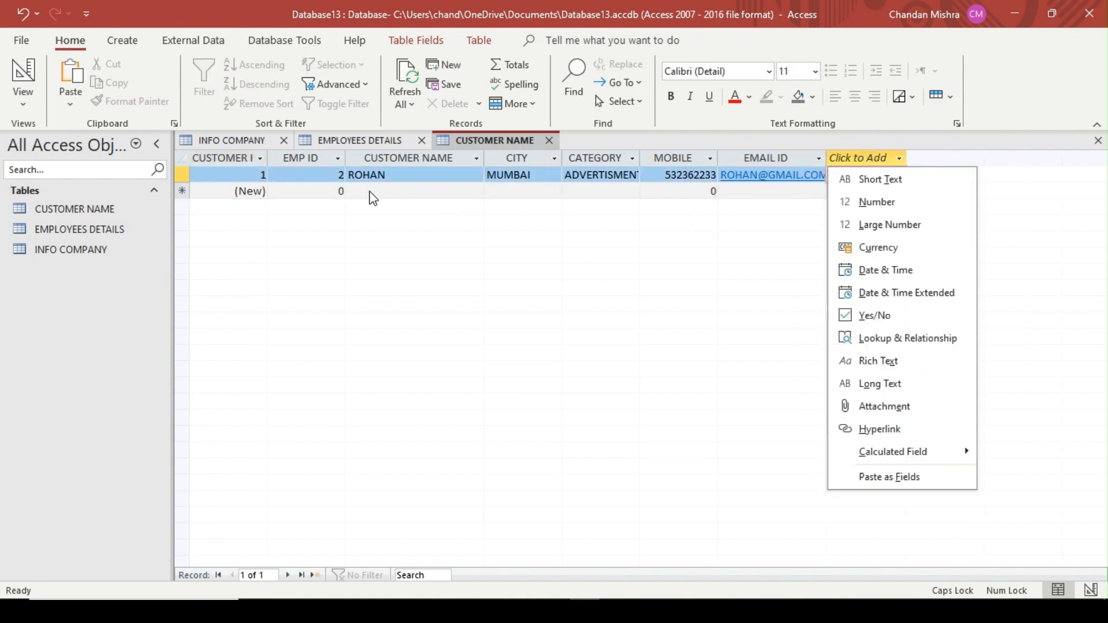
Start the second customer record with EMP ID 1 and enter the customer's name
click(337, 192)
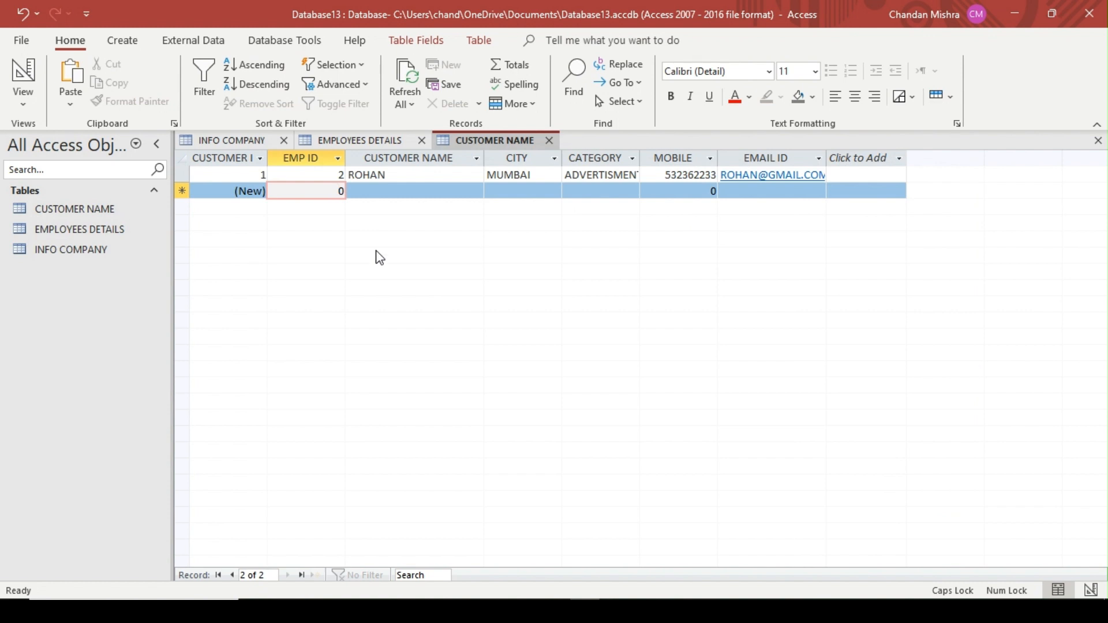
key(Delete)
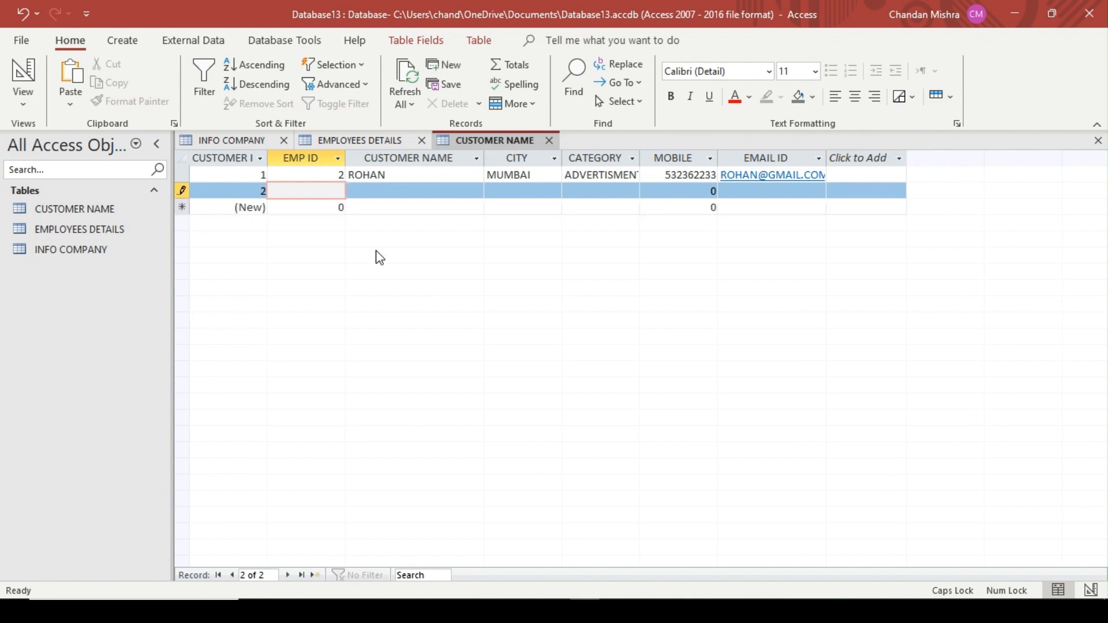
text(1)
key(Tab)
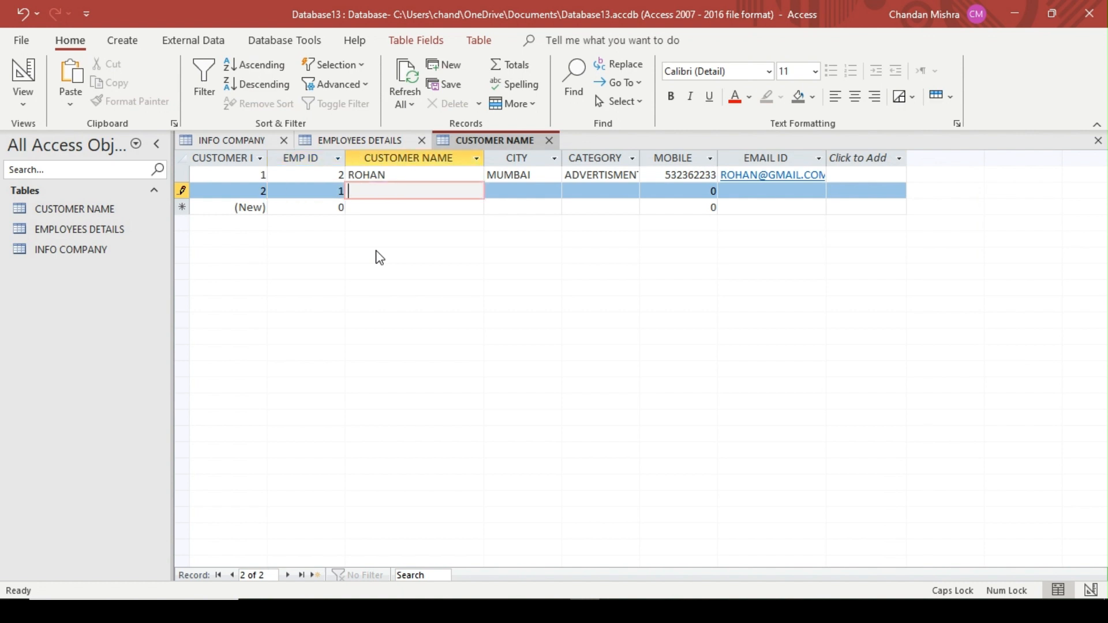
text(DEEP)
key(Tab)
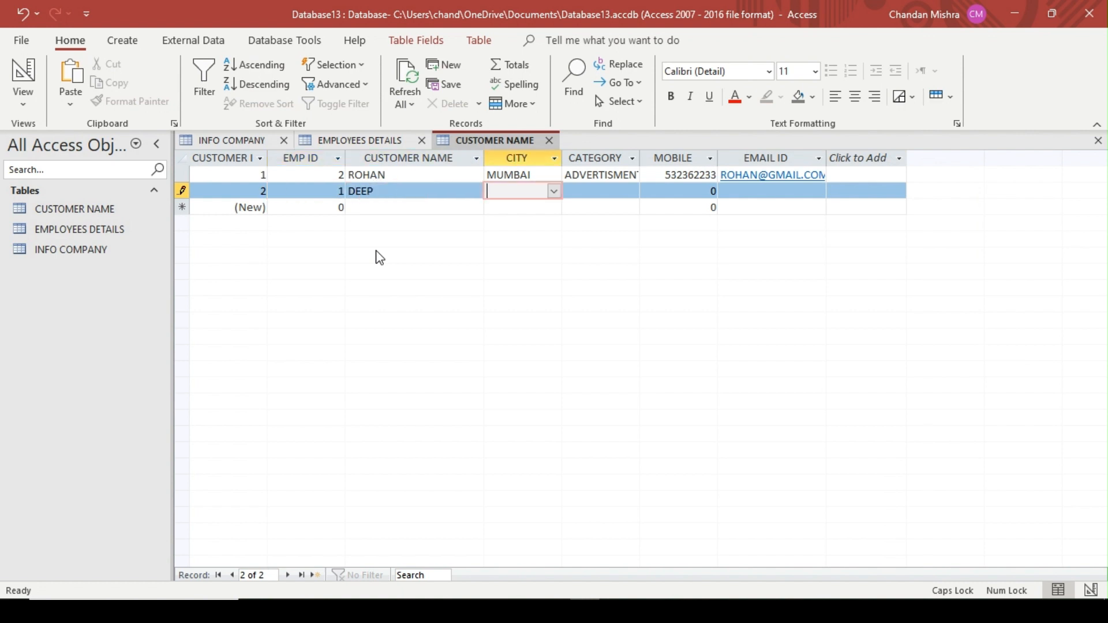
Choose DELHI as the CITY and HORDING as the CATEGORY for the second customer record
click(571, 194)
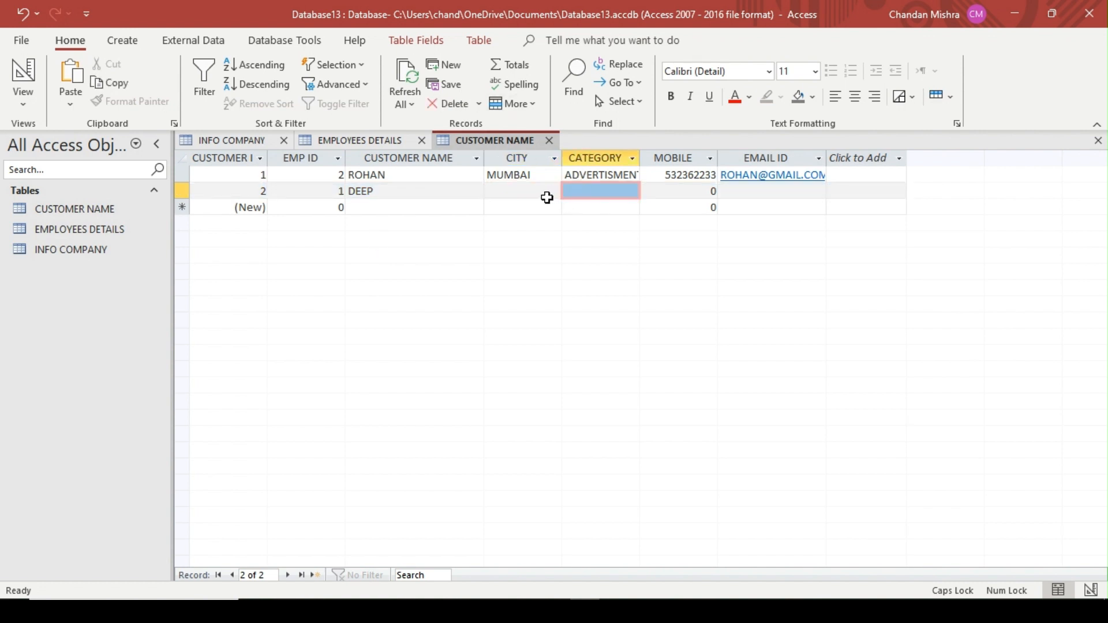
click(555, 200)
click(553, 192)
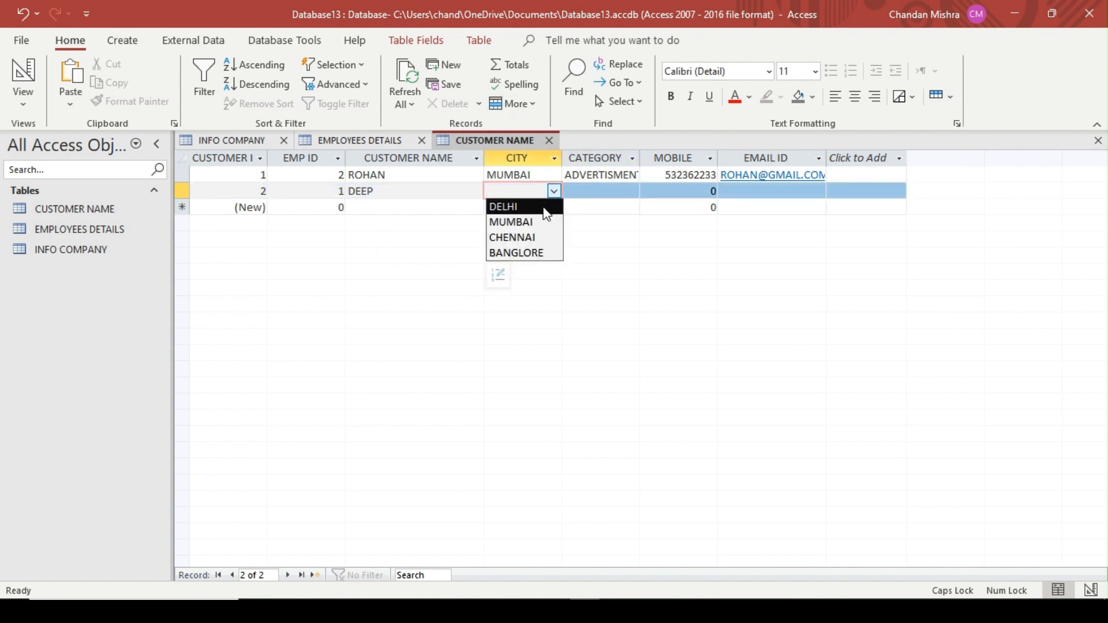
click(545, 206)
click(599, 192)
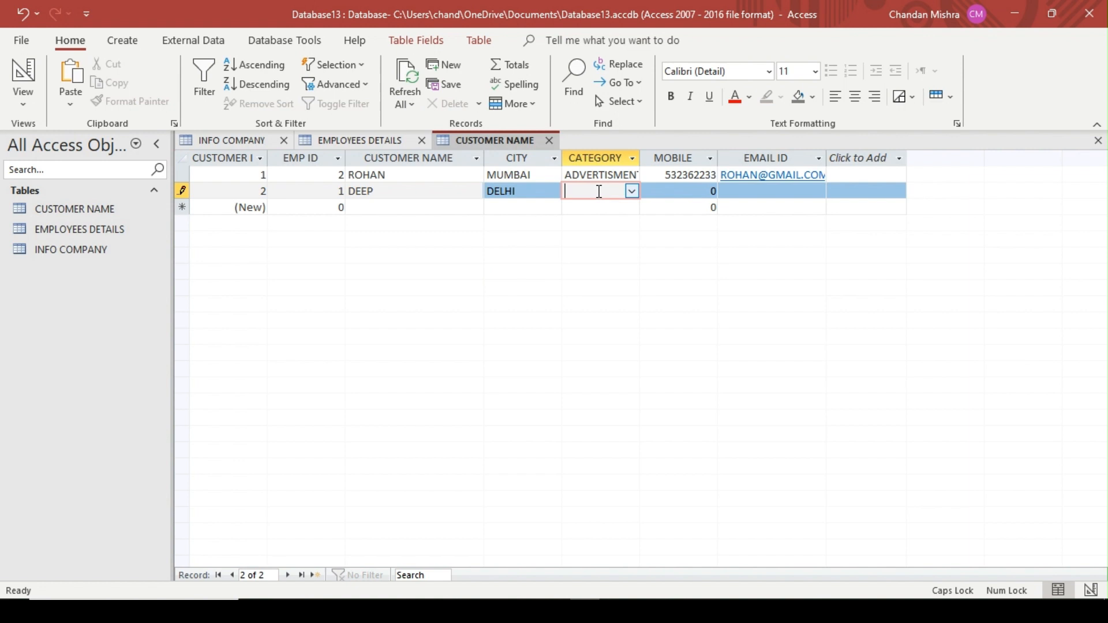
click(633, 192)
click(600, 222)
Fill in the second customer's mobile number and e-mail address, completing the record
click(685, 192)
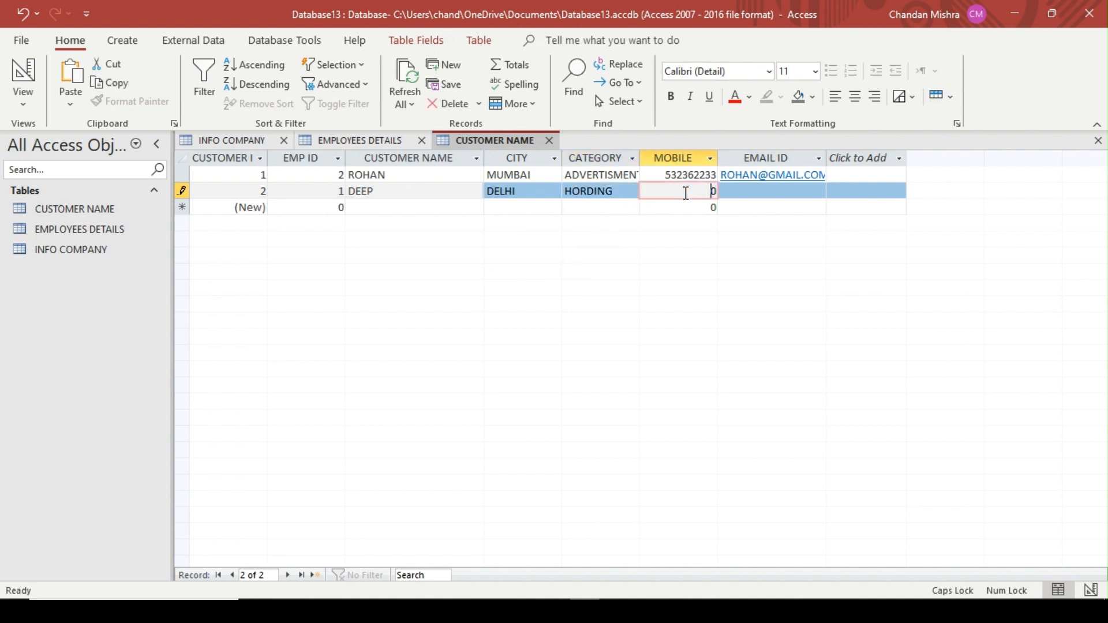
key(BackSpace)
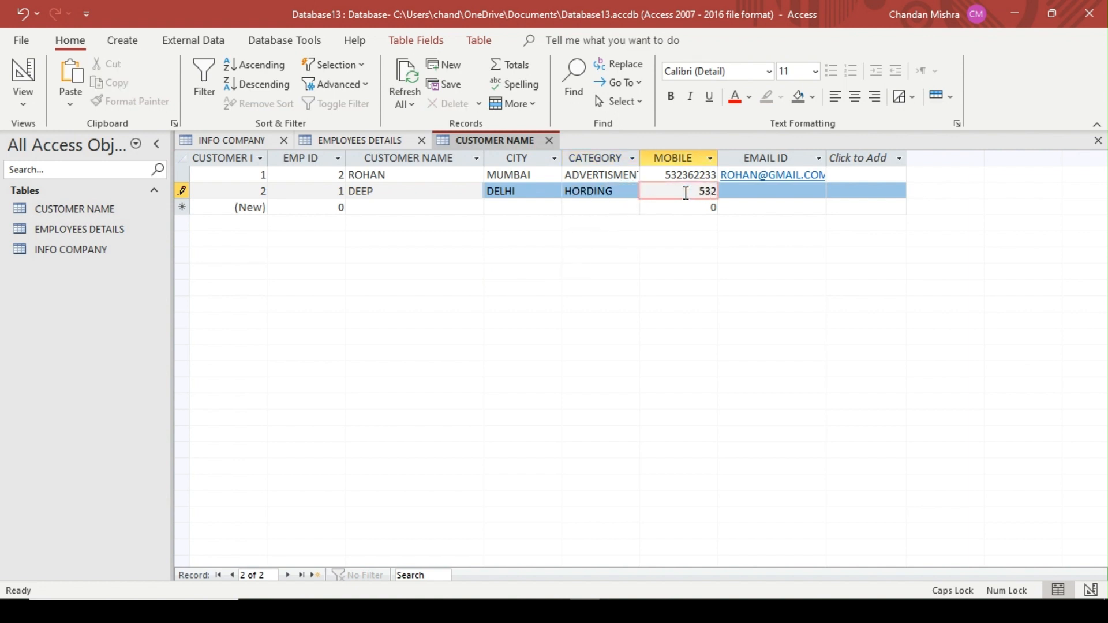
key(Tab)
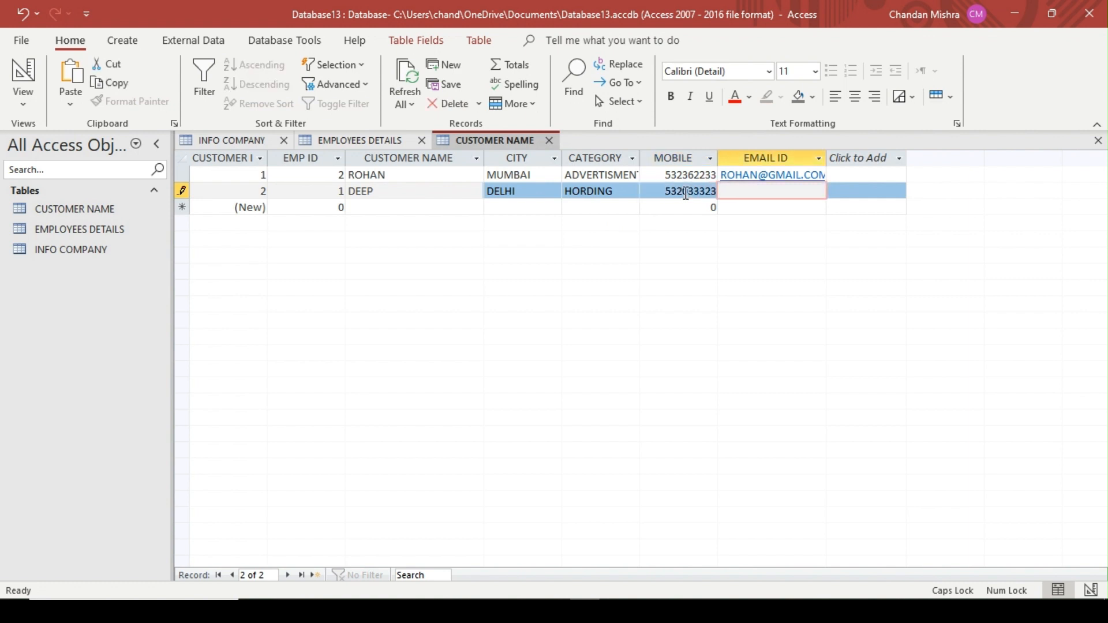
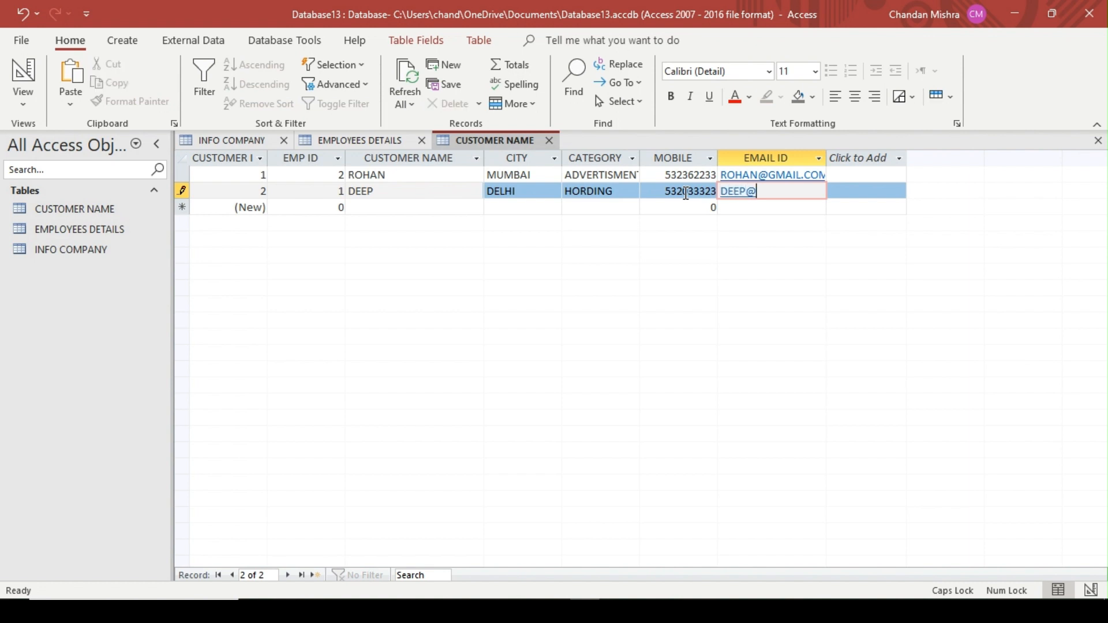
key(Tab)
key(Tab)
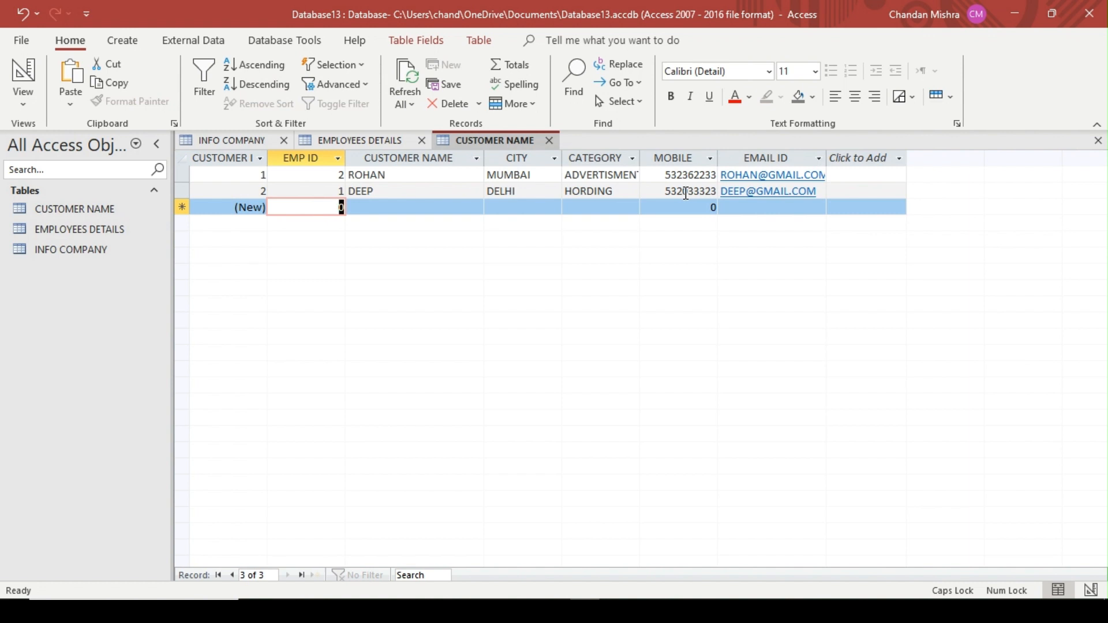
Start the third customer record with EMP ID 3 and enter the customer's name
text(3)
key(Tab)
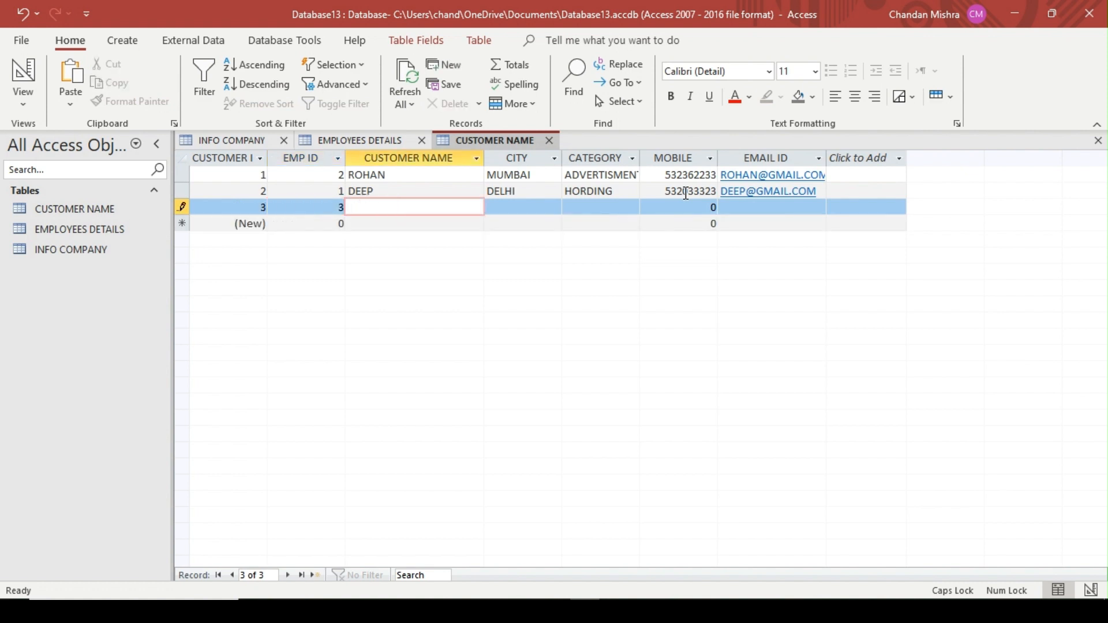
text(ALAM)
key(Tab)
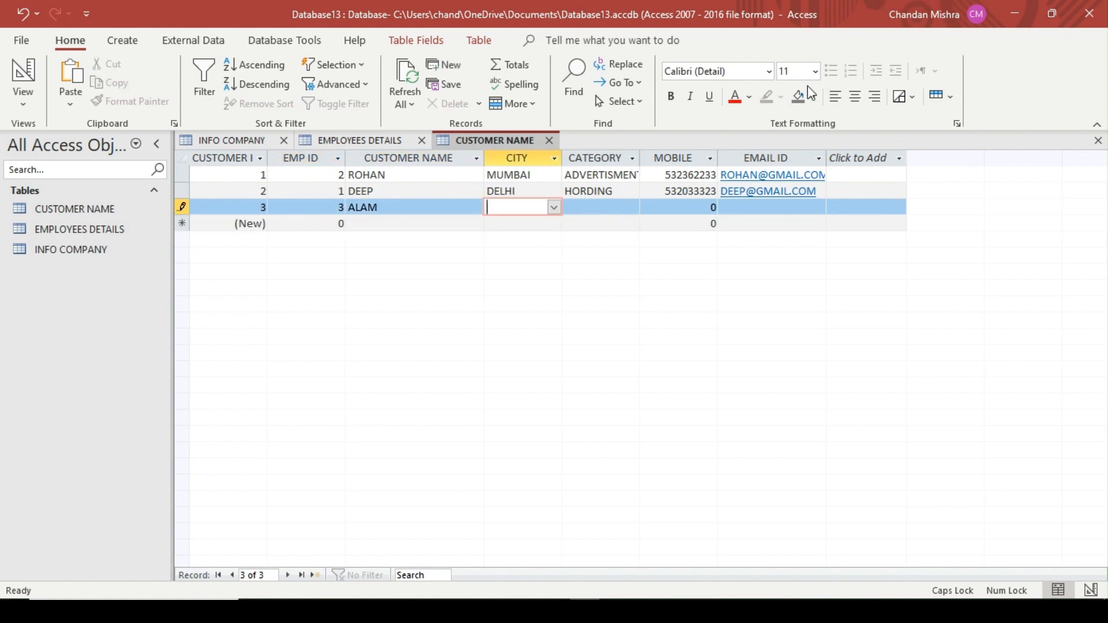
Choose MUMBAI as the CITY and DISPLAY as the CATEGORY for the third customer record
click(553, 207)
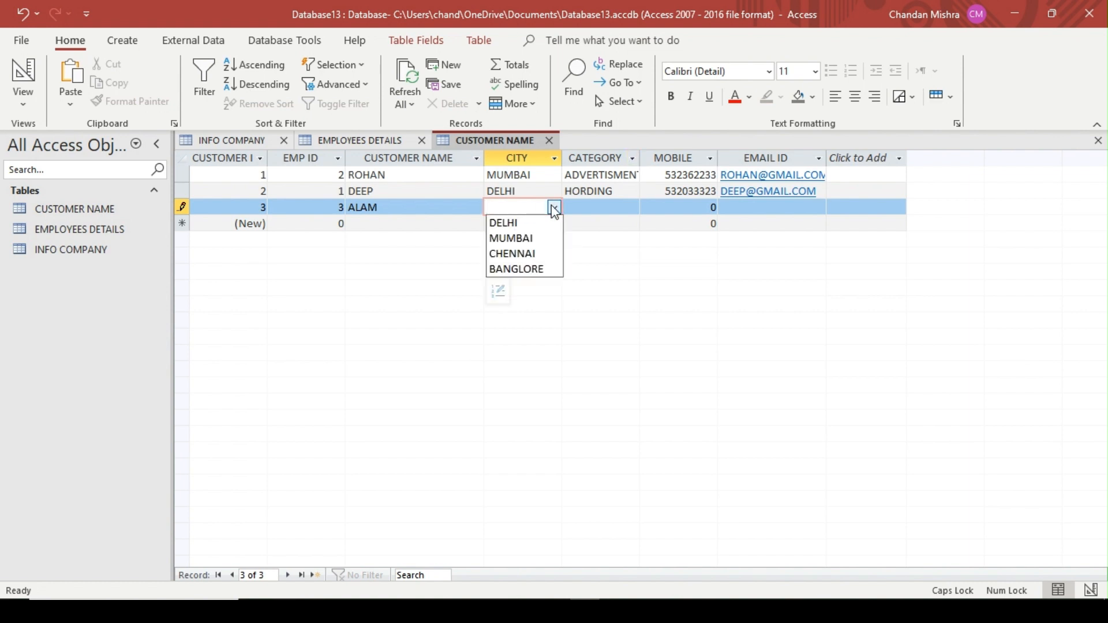
click(511, 238)
click(603, 209)
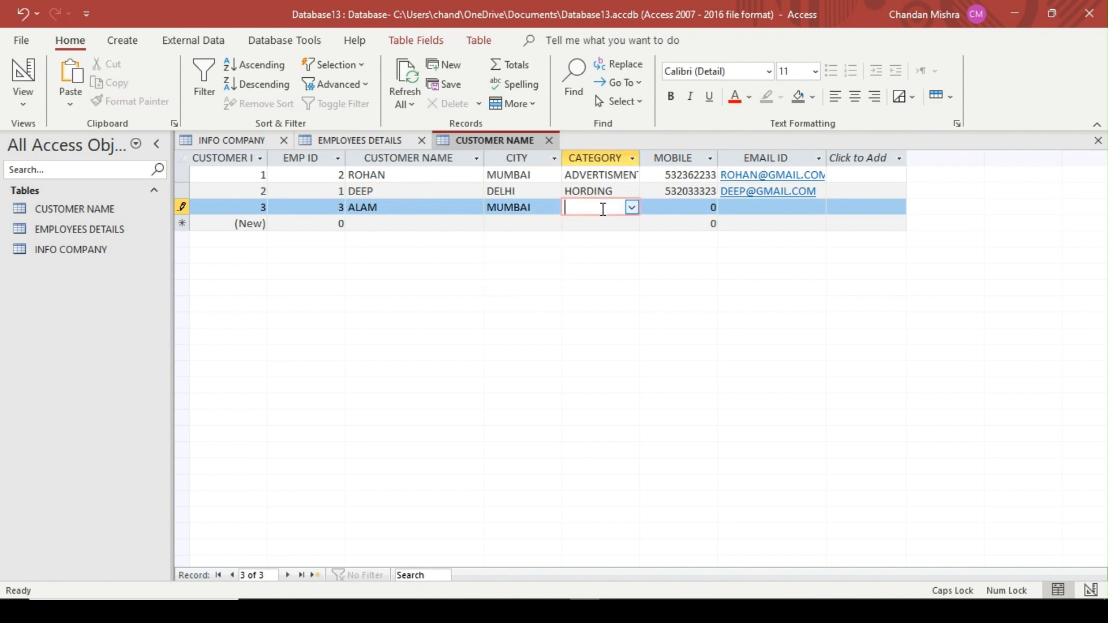
click(632, 207)
click(598, 254)
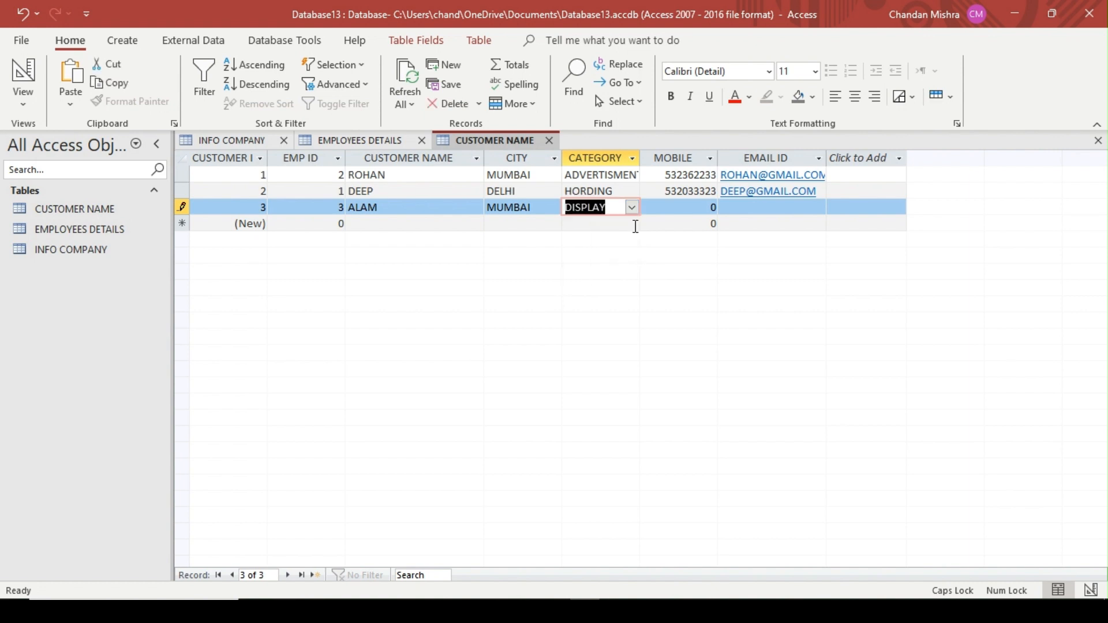
Fill in the third customer's mobile number and e-mail address, completing the record
click(685, 207)
text(=)
key(Delete)
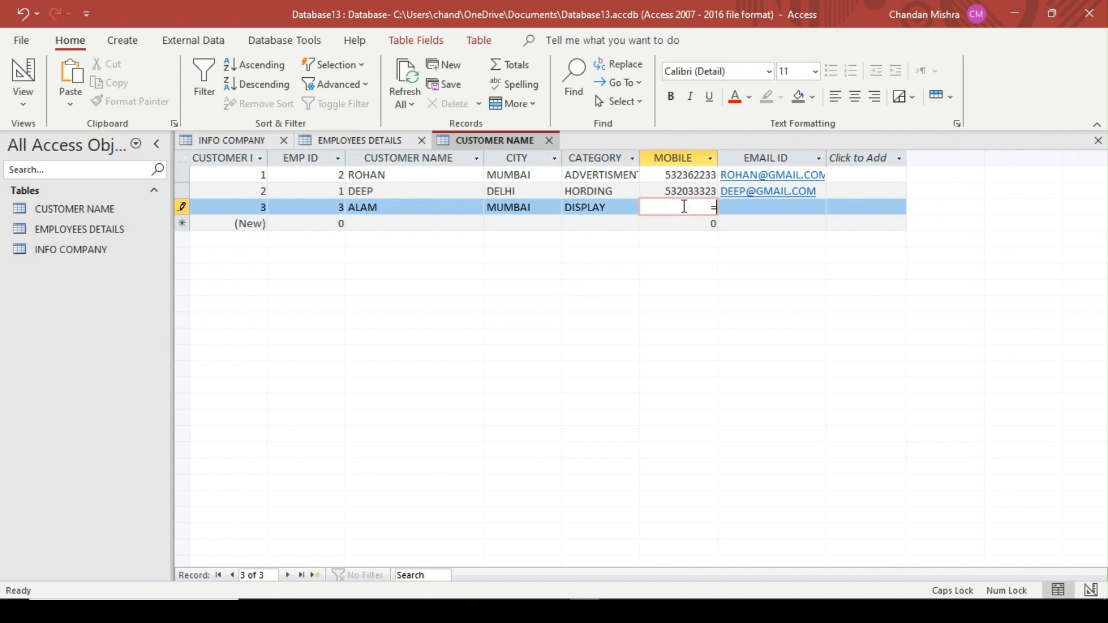
key(BackSpace)
key(Tab)
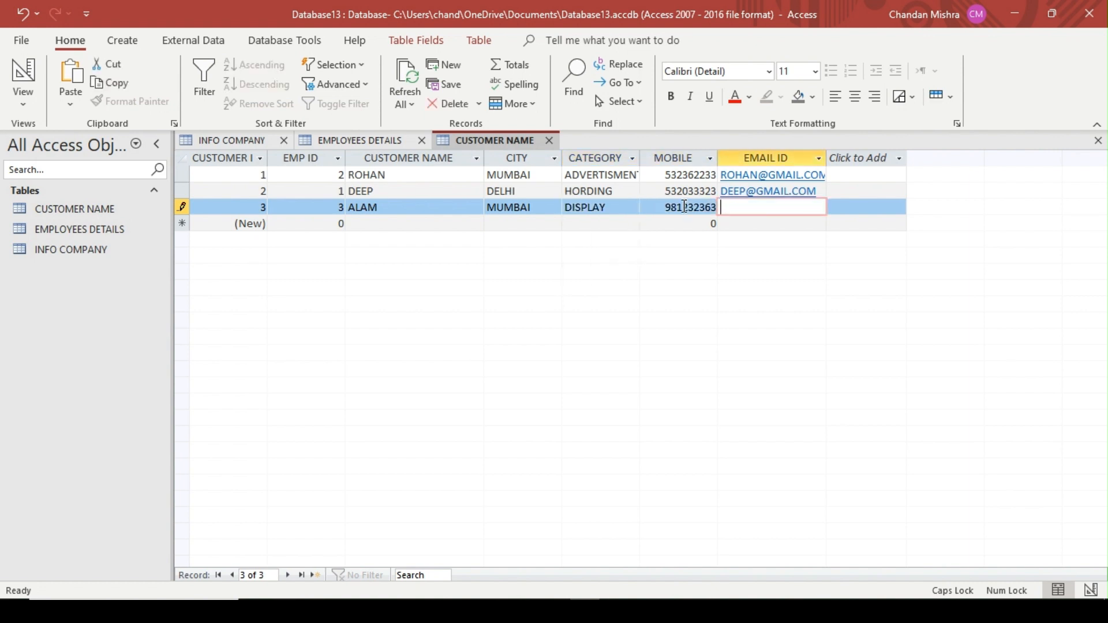
key(Tab)
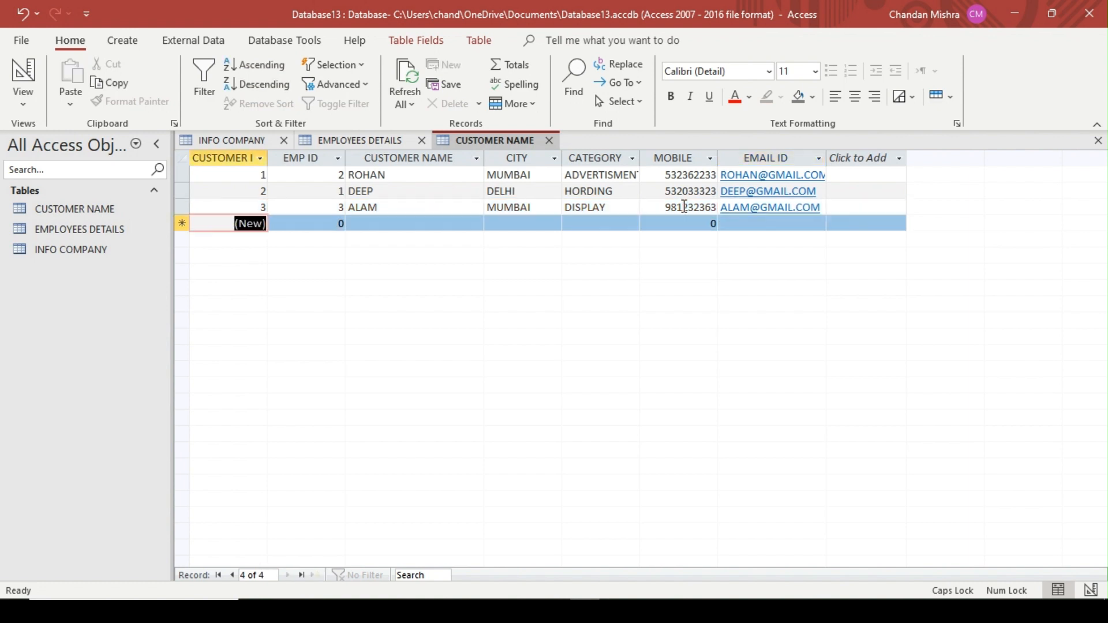
Start the fourth customer record with EMP ID 4 and enter the customer's name
key(Tab)
text(4)
key(Tab)
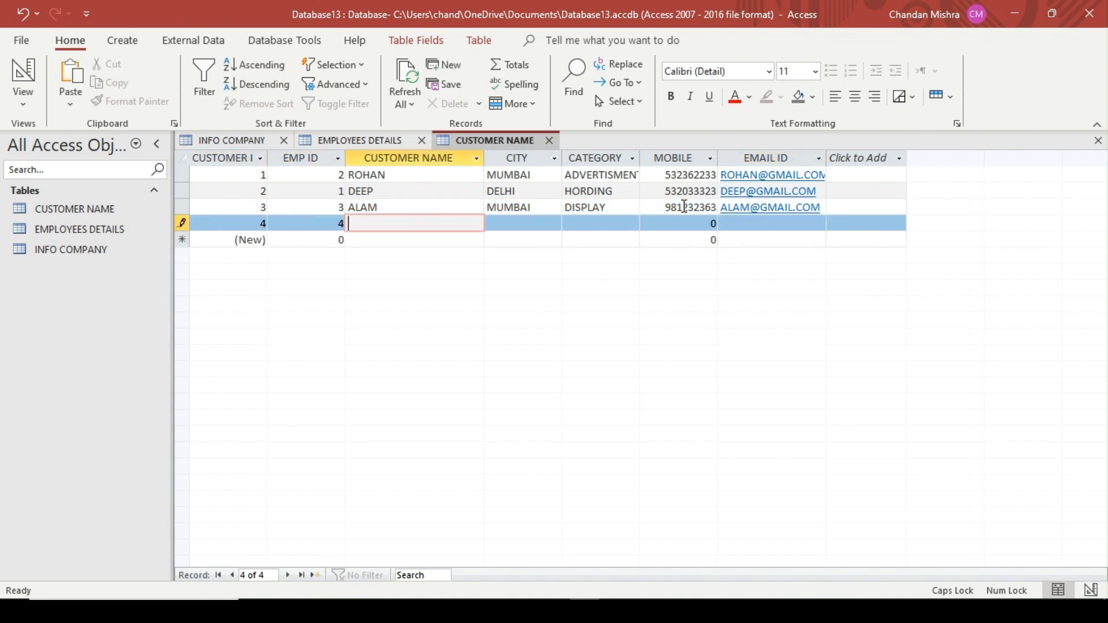
text(JAY)
key(Tab)
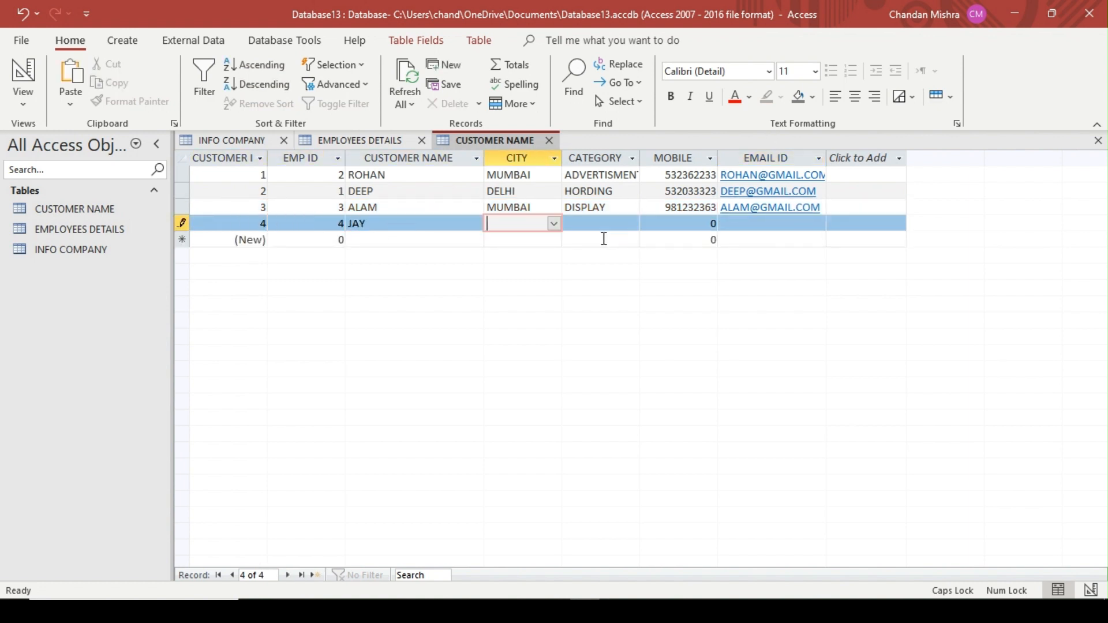
click(431, 228)
key(BackSpace)
key(BackSpace)
key(BackSpace)
text(ANKIT)
key(Tab)
Choose BANGLORE as the CITY and ADVERTISMENT as the CATEGORY for the fourth customer record
click(557, 224)
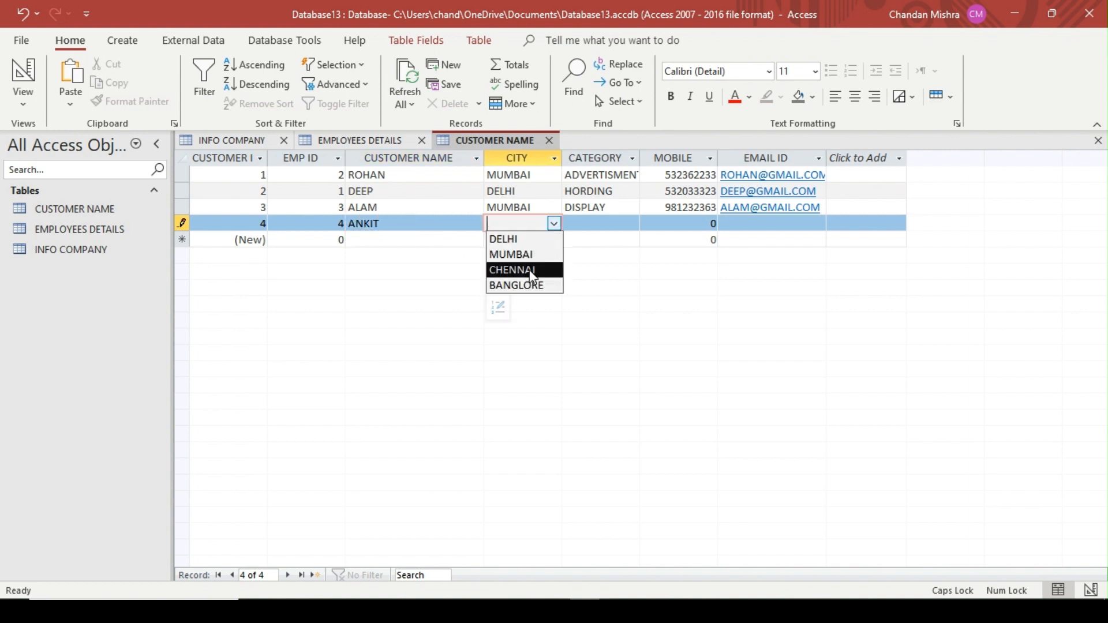
click(514, 285)
click(605, 224)
click(632, 223)
click(614, 238)
Fill in the fourth customer's mobile number and e-mail address, completing the record
click(687, 223)
key(Delete)
text(532363233)
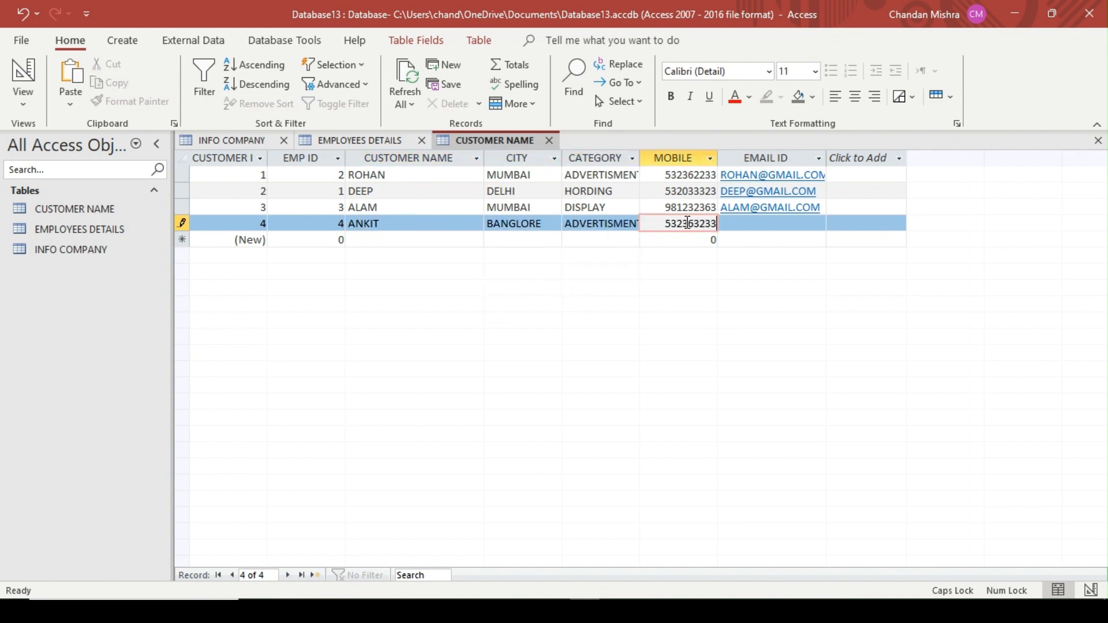
key(Tab)
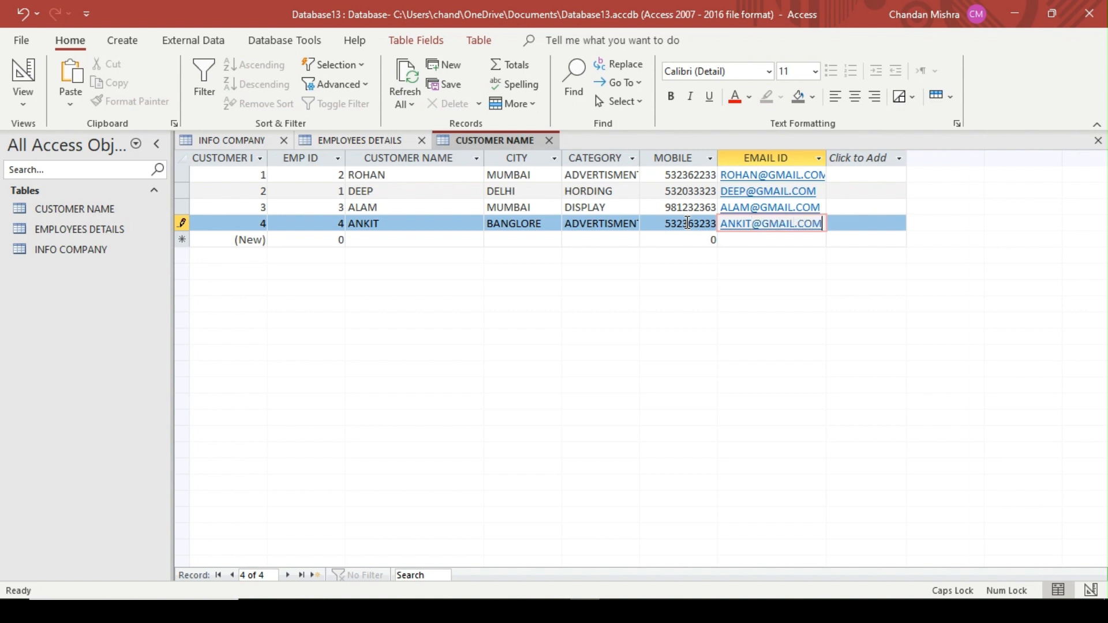
key(Tab)
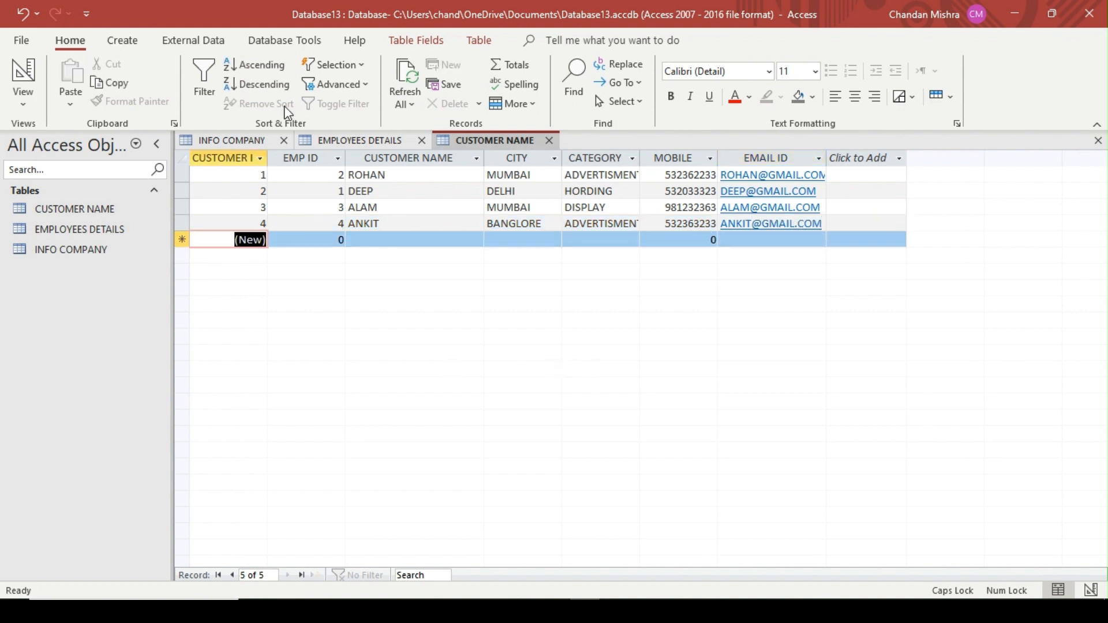
Create a new query in design view and add the CUSTOMER NAME table to it
click(137, 46)
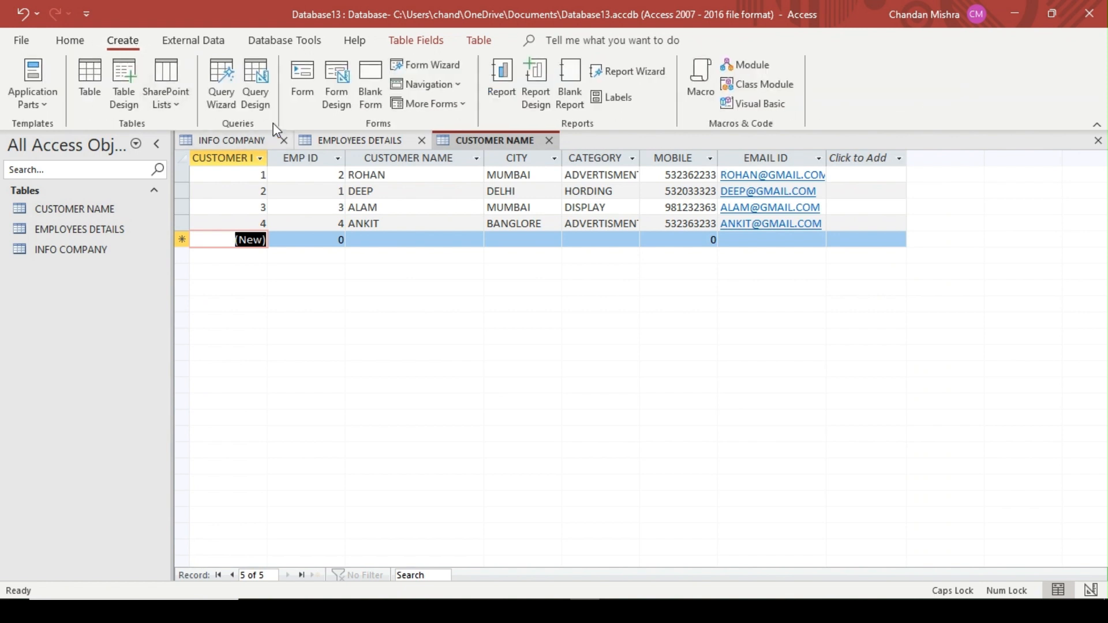
click(256, 82)
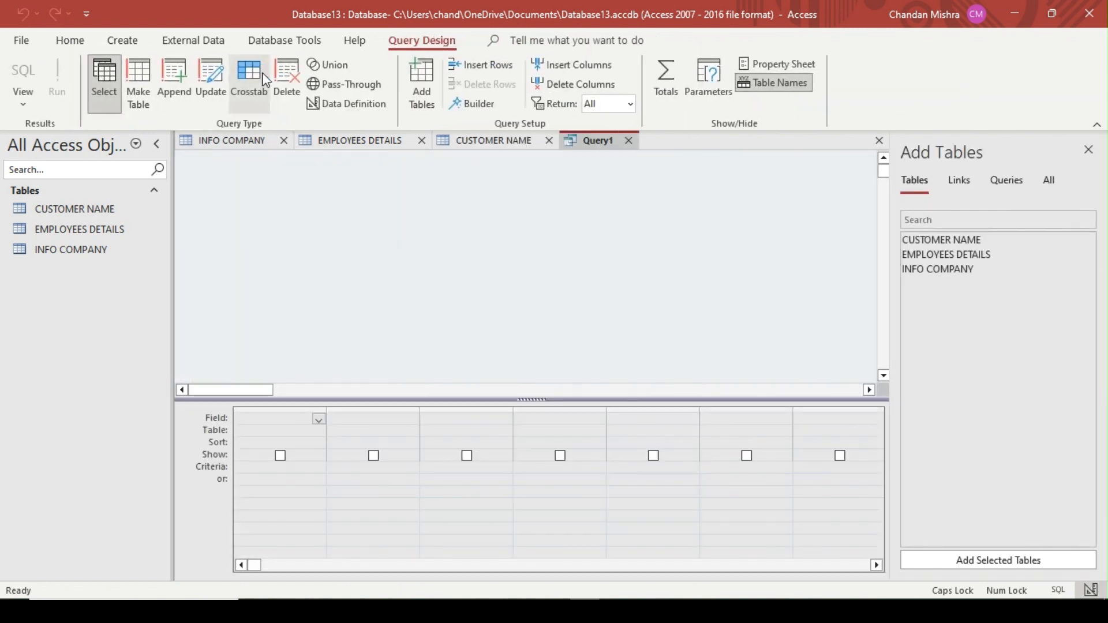
double_click(972, 247)
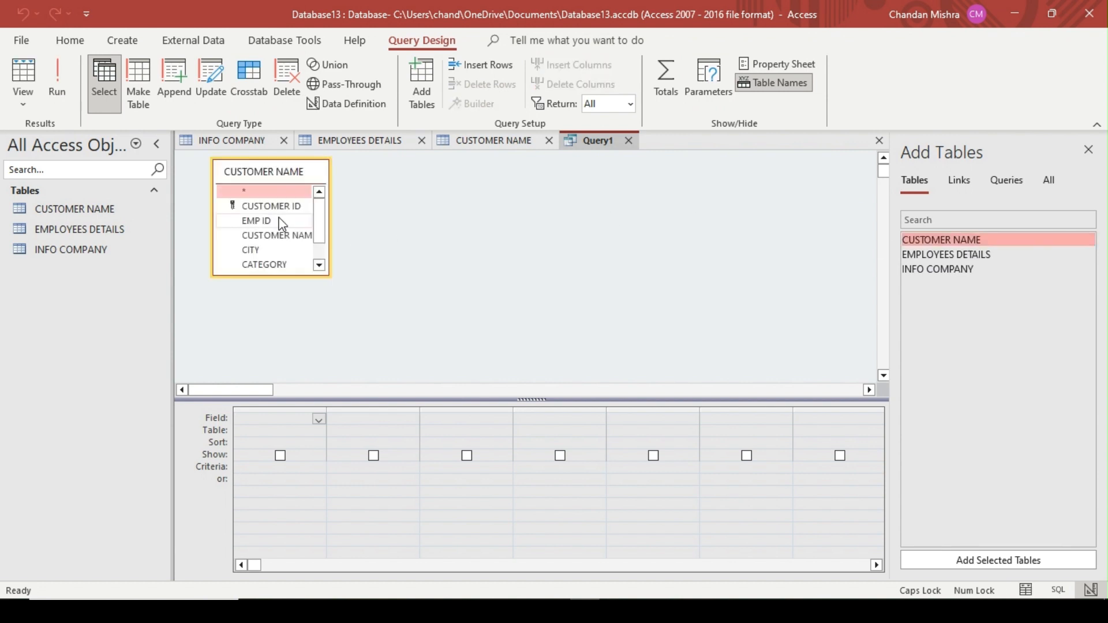
Add the CUSTOMER ID, EMP ID, CUSTOMER NAME, CITY, CATEGORY, MOBILE and EMAIL ID fields to the query grid
click(268, 219)
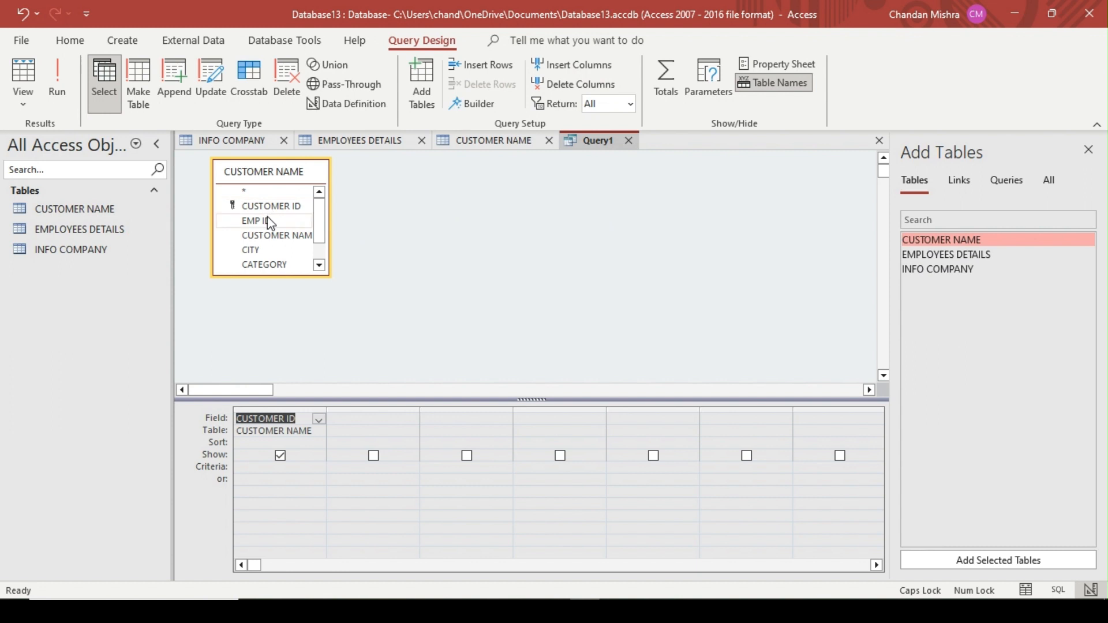
double_click(268, 221)
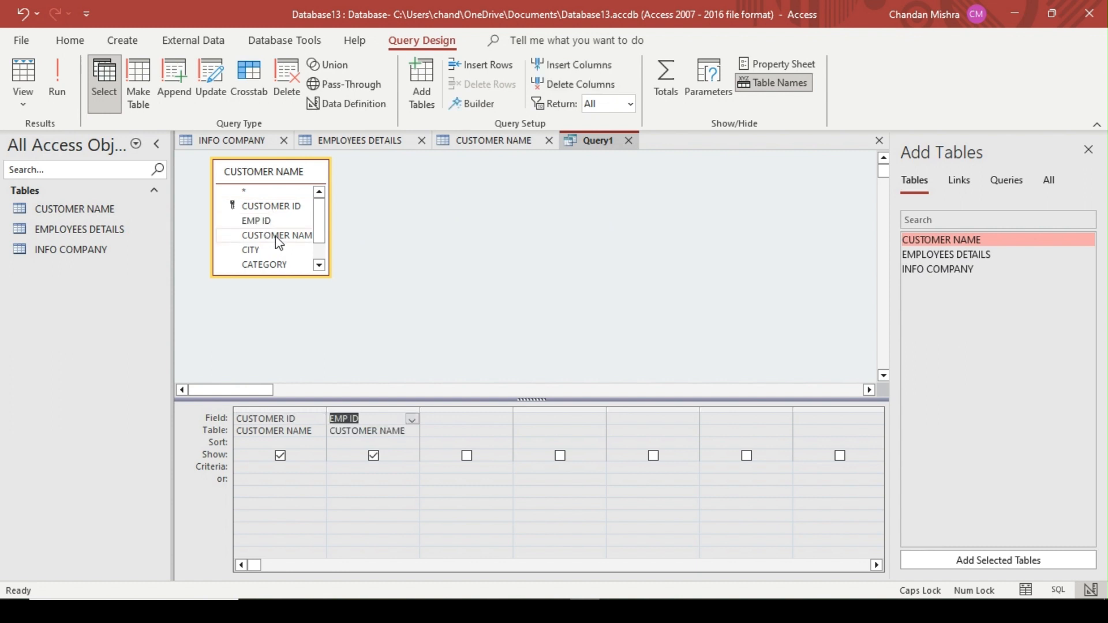
double_click(278, 238)
double_click(260, 251)
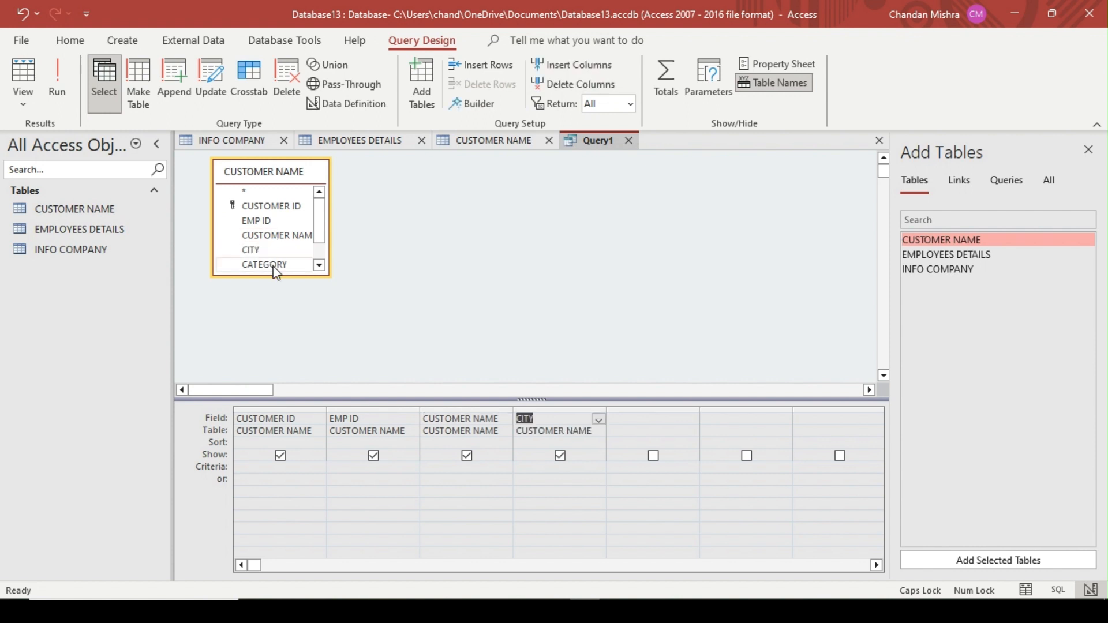
double_click(274, 265)
scroll(318, 260, down, 1)
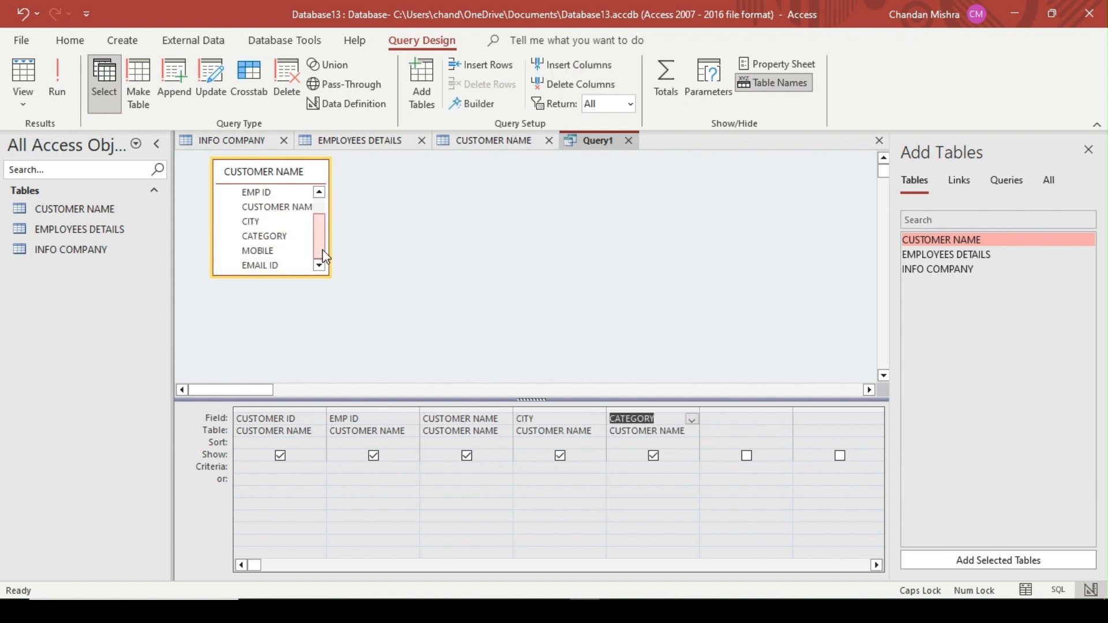
double_click(276, 251)
double_click(278, 265)
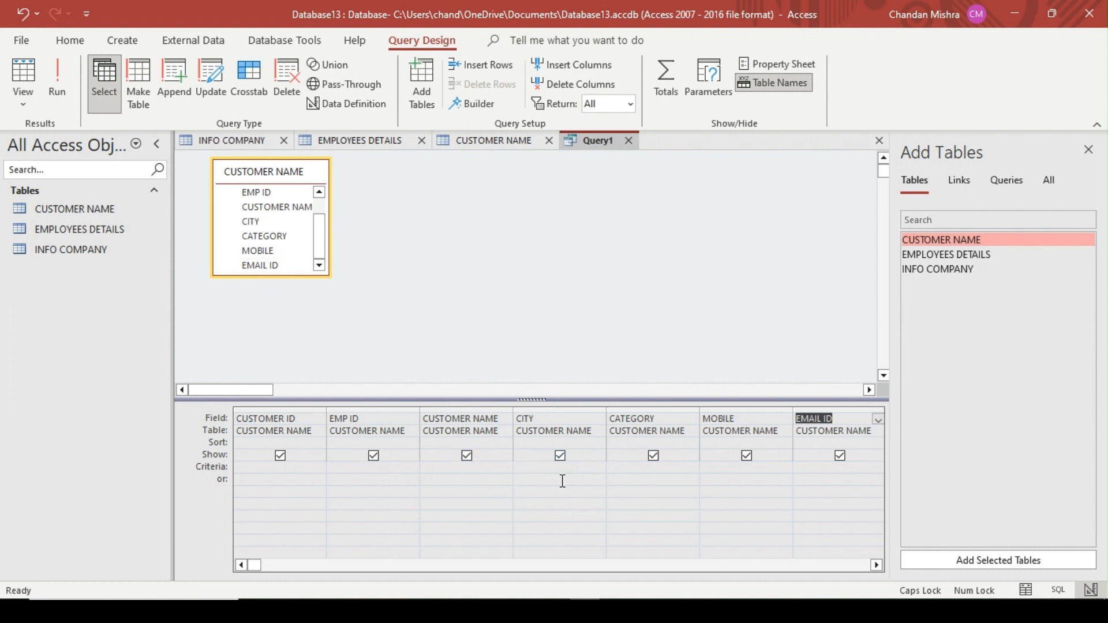
Run the query with the CITY criterion MUMBAI and close it without saving
click(582, 476)
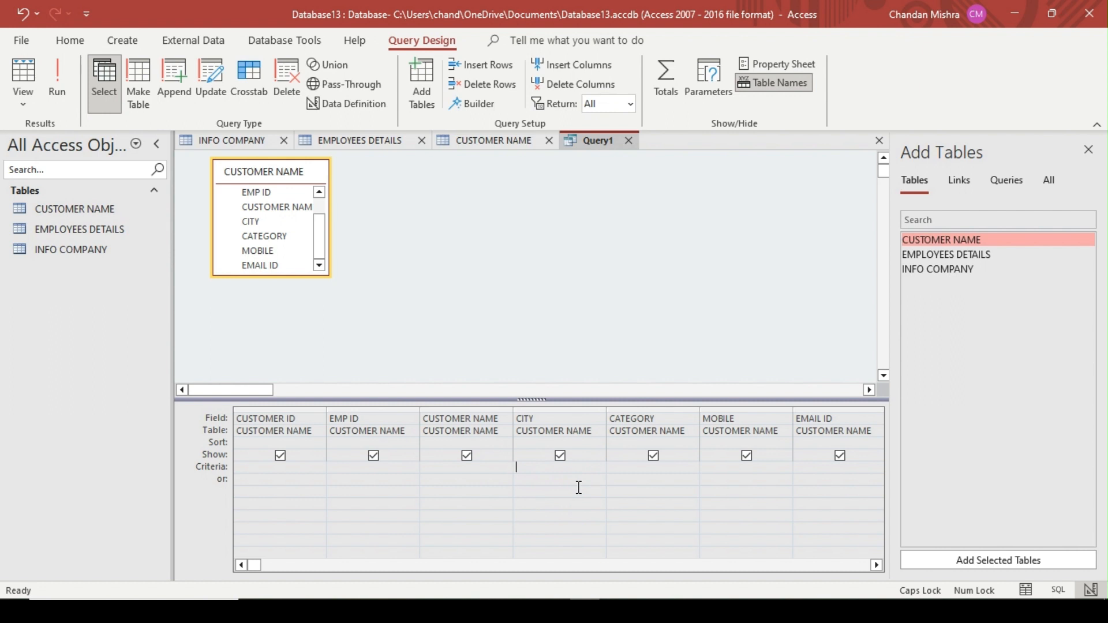
text(MUMBAI)
click(578, 487)
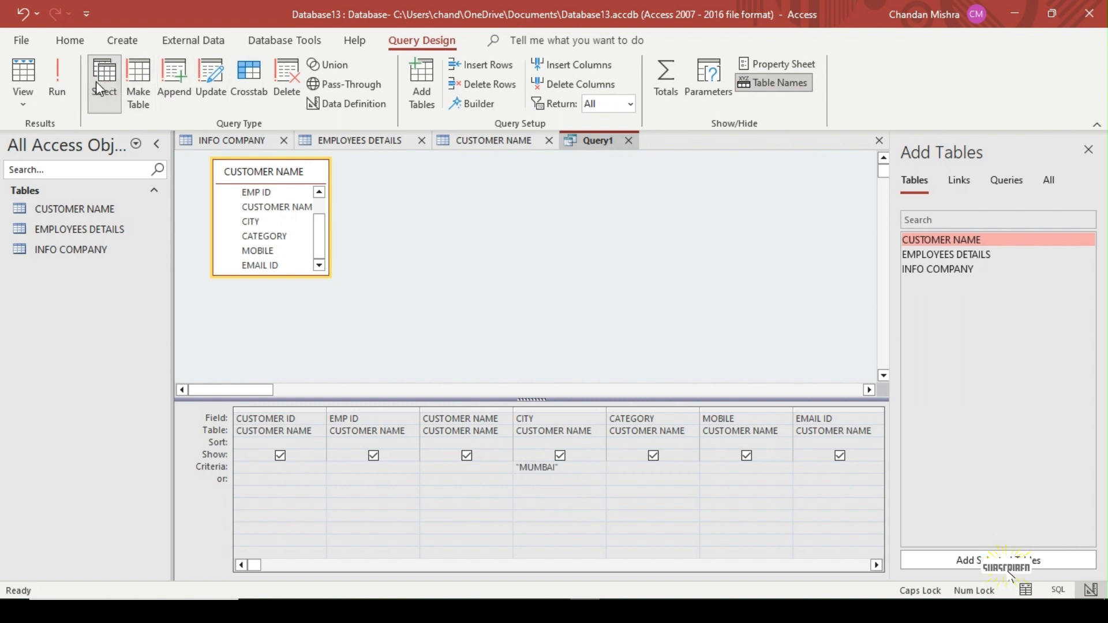
click(65, 75)
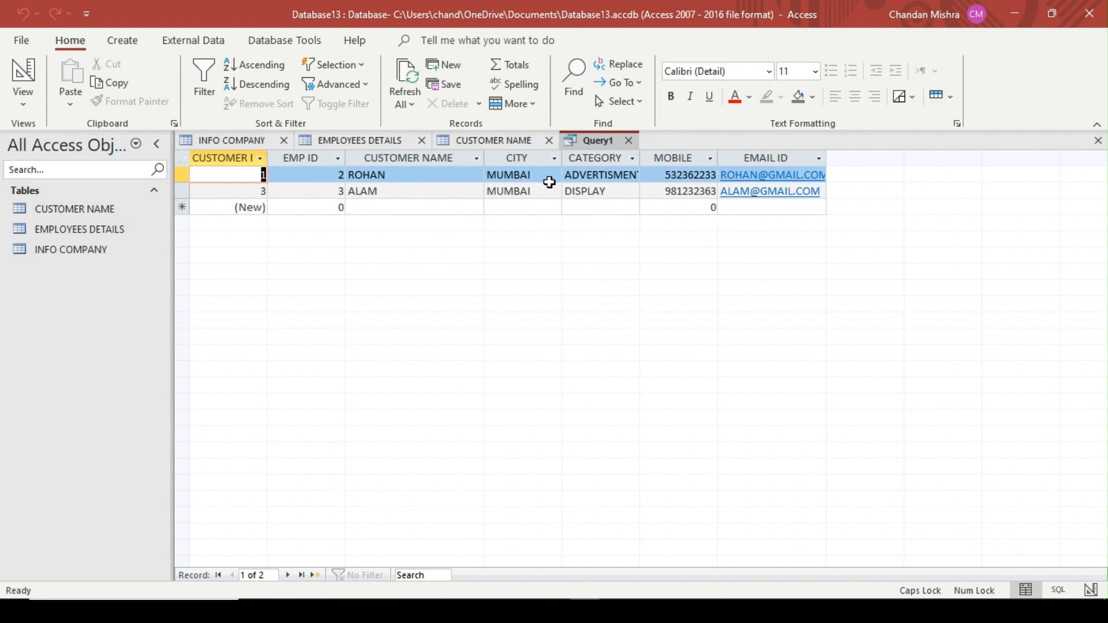
click(630, 141)
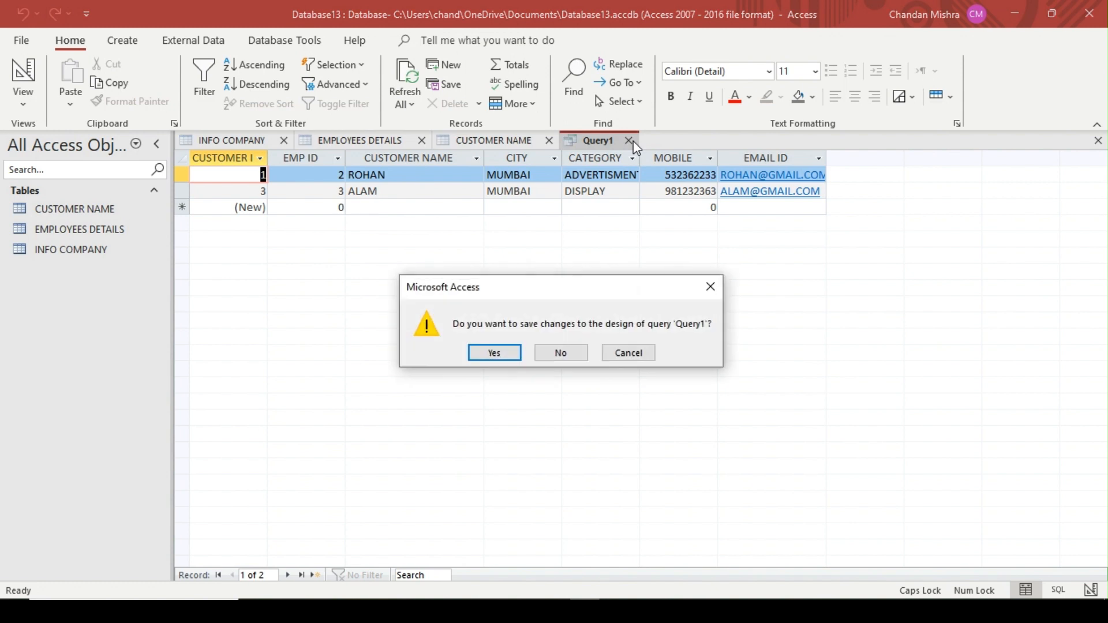
click(562, 353)
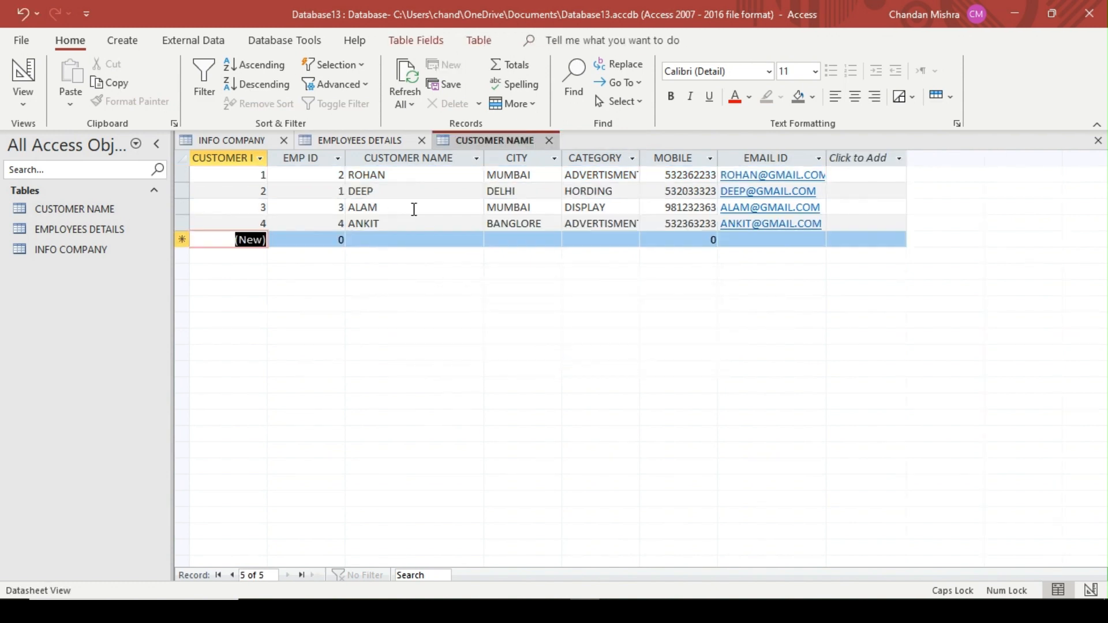
Create another query in design view with the INFO COMPANY, EMPLOYEES DETAILS and CUSTOMER NAME tables
click(132, 40)
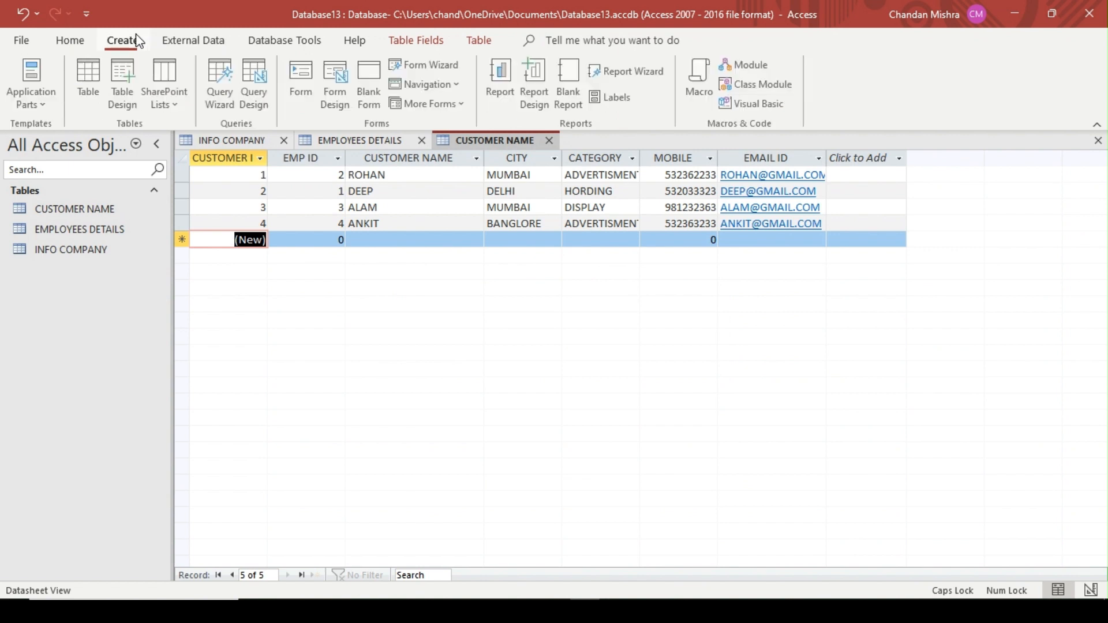
click(254, 95)
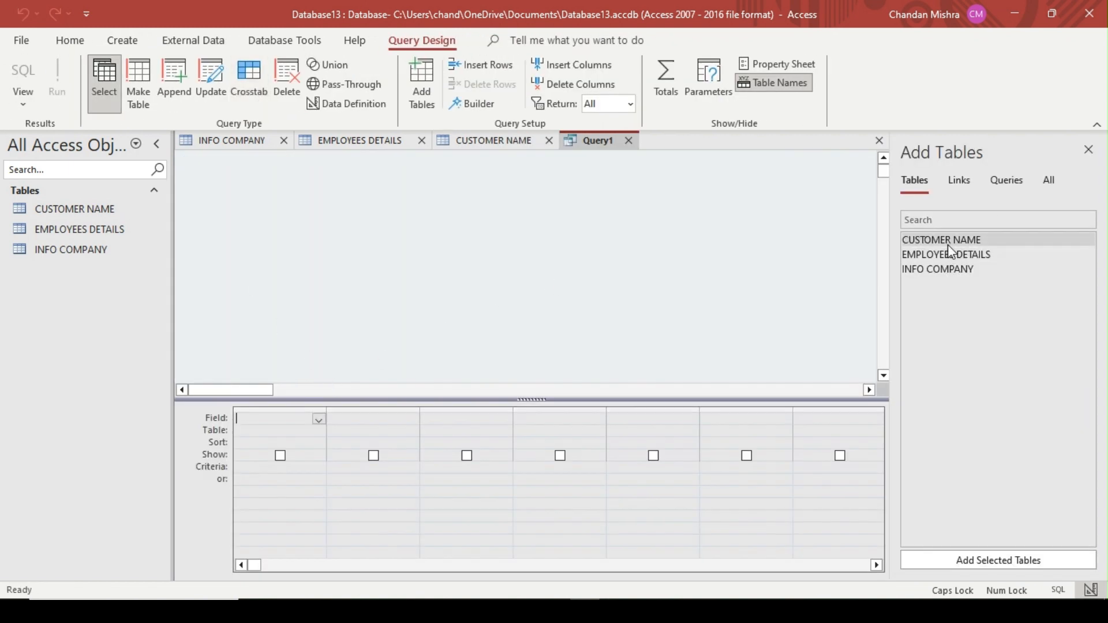
double_click(947, 269)
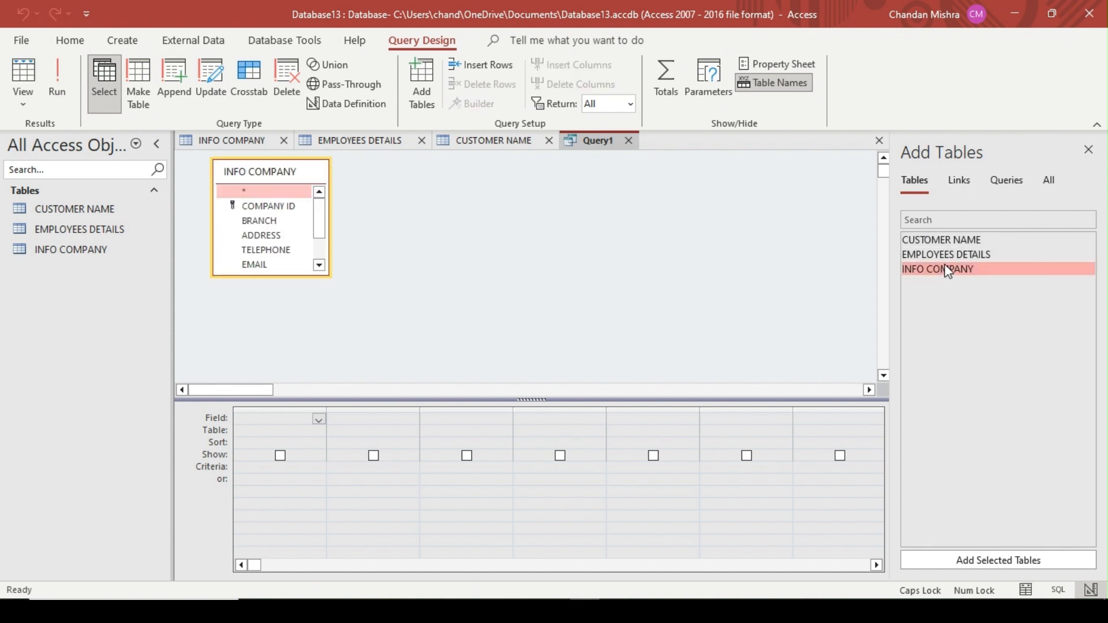
double_click(946, 257)
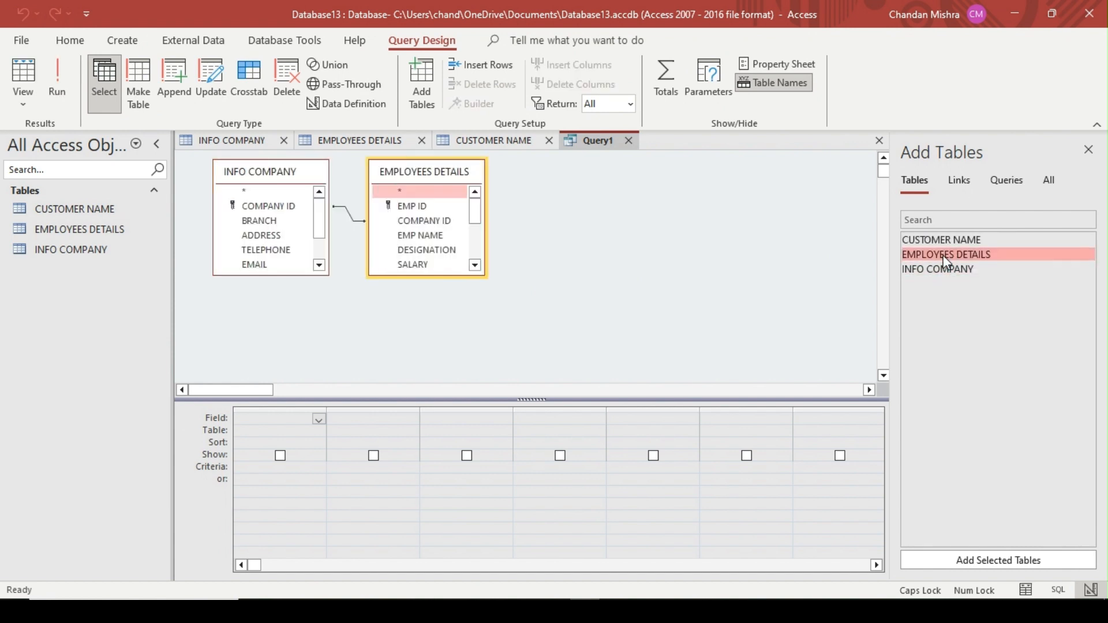
double_click(944, 241)
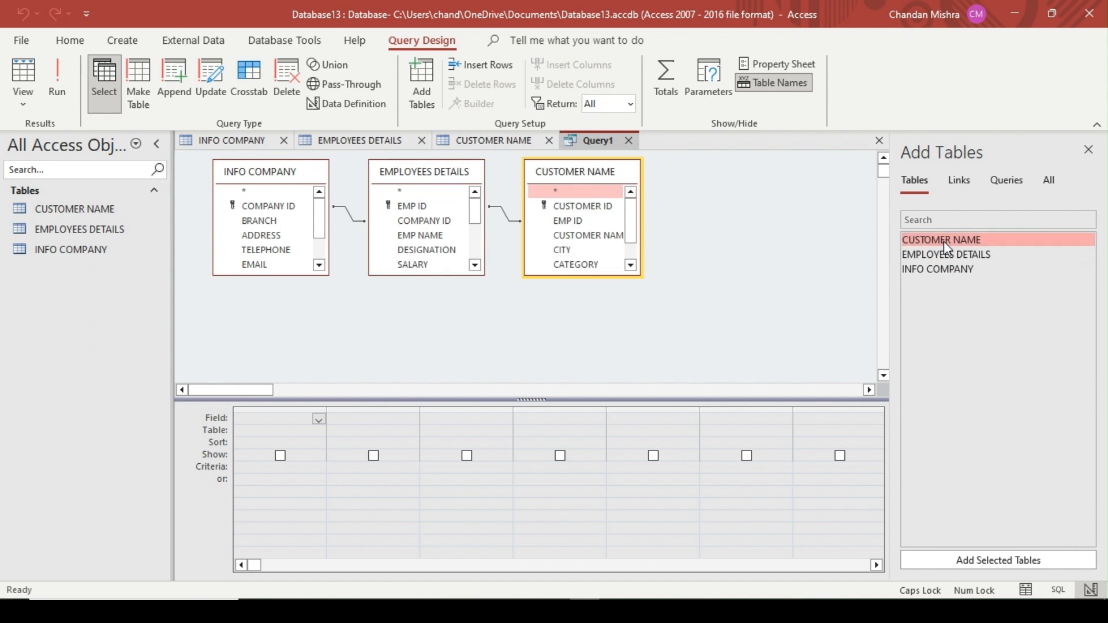
Space out the three table boxes diagonally in the query design and show the remaining CUSTOMER NAME fields
drag(595, 183, 664, 245)
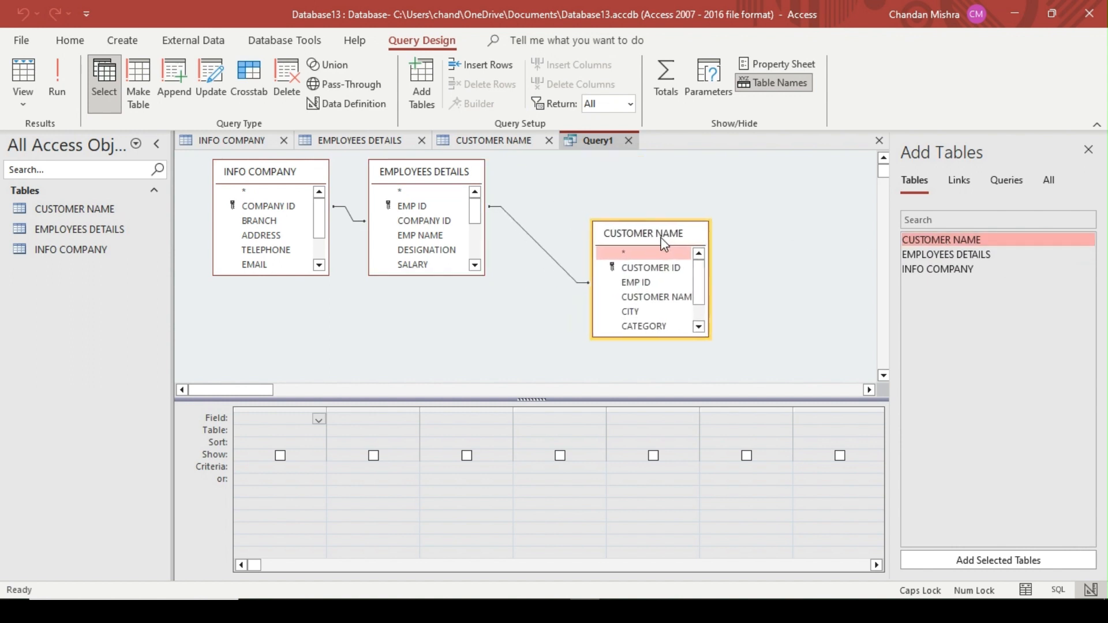
drag(439, 178, 478, 214)
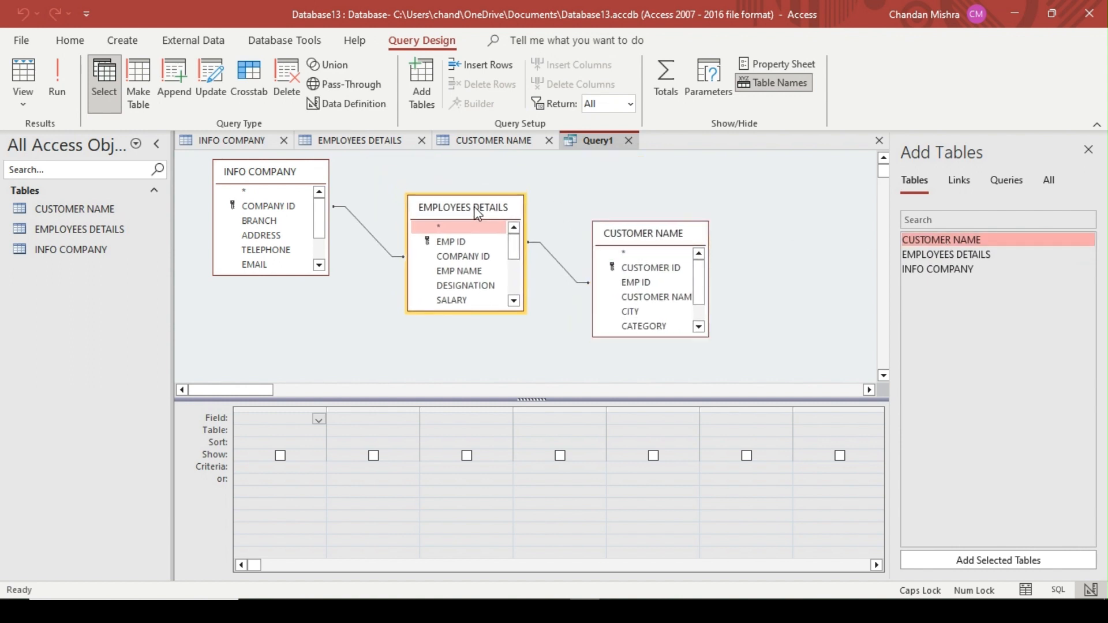
drag(259, 176, 282, 194)
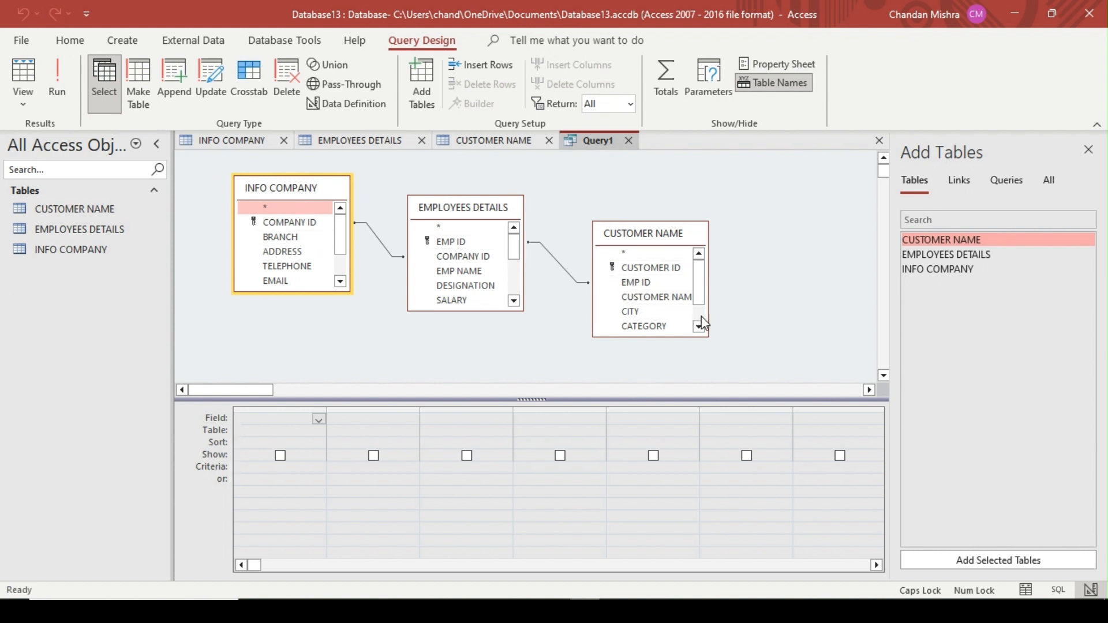
scroll(703, 318, down, 1)
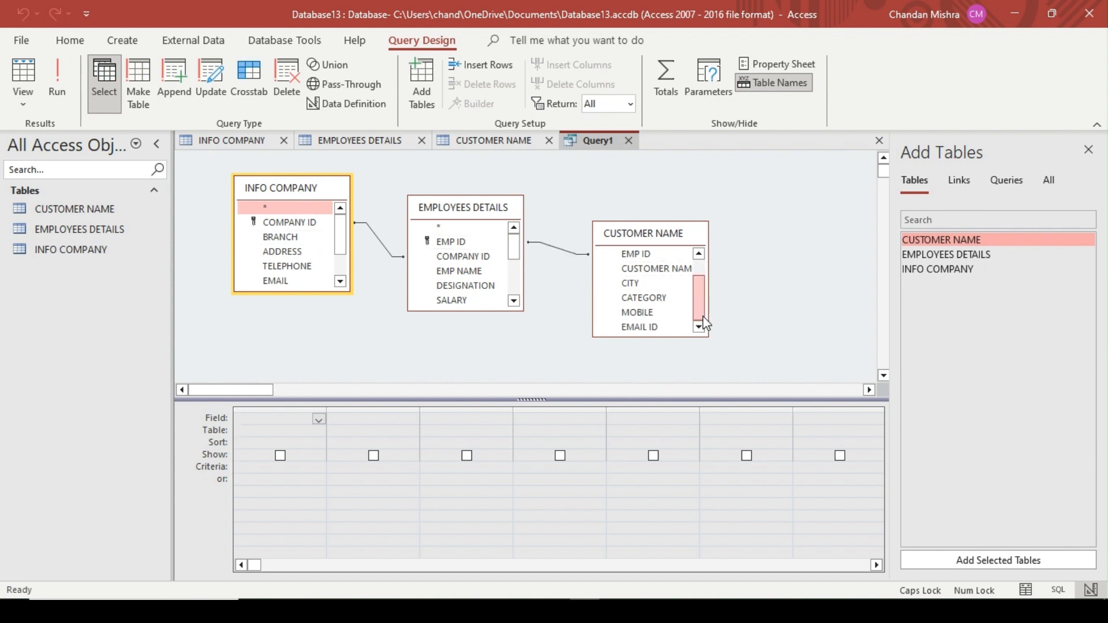
Go back through the open tables to INFO COMPANY and start a new form in design view
click(448, 139)
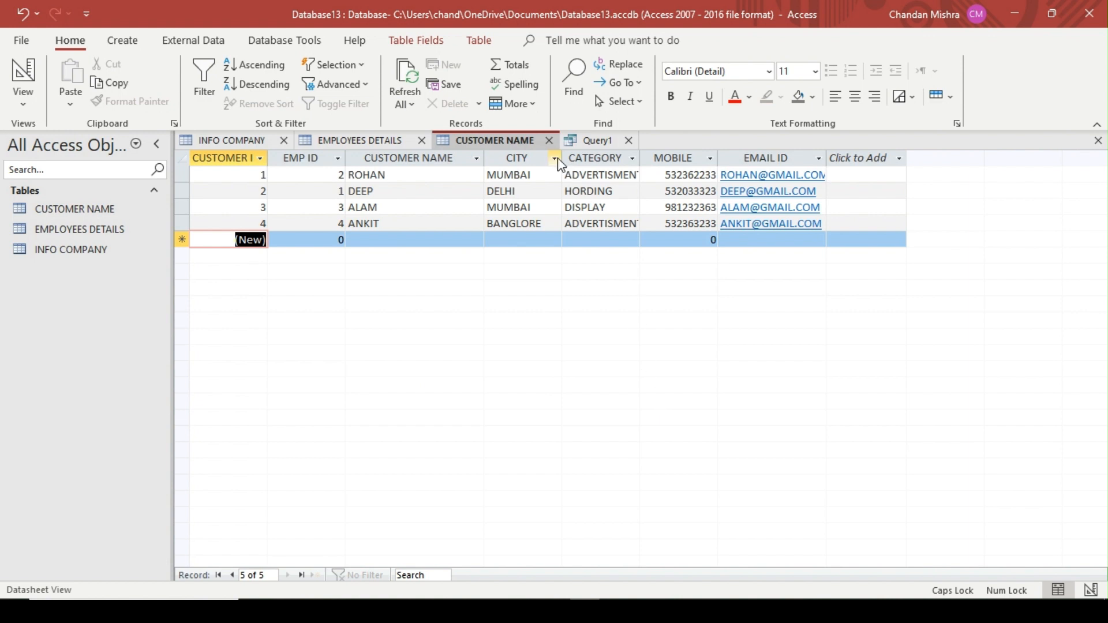
click(359, 139)
click(260, 140)
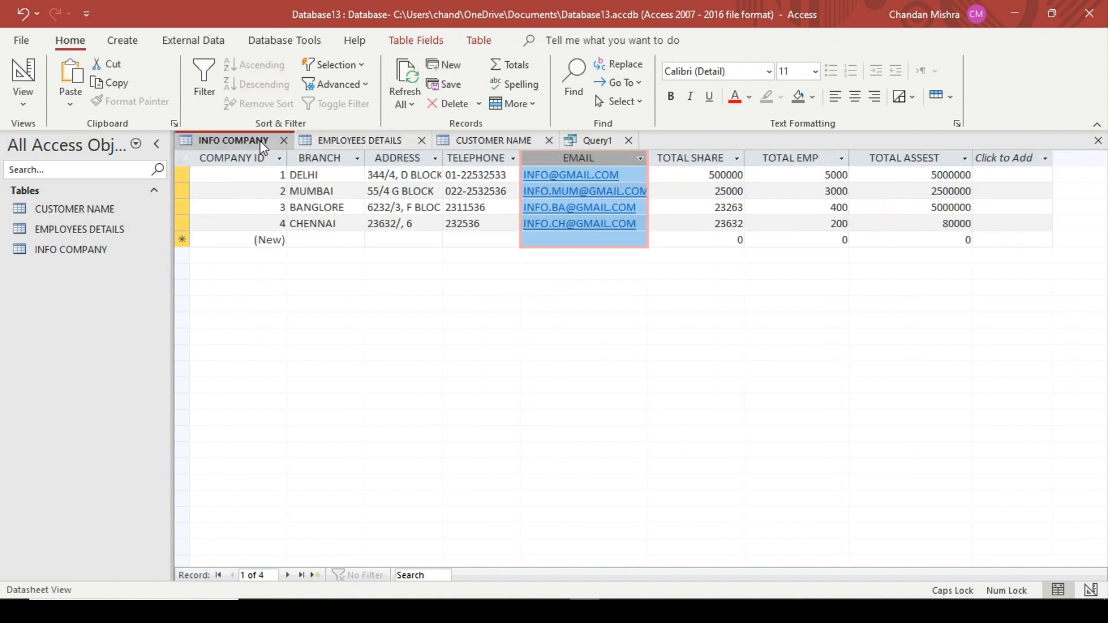
click(121, 40)
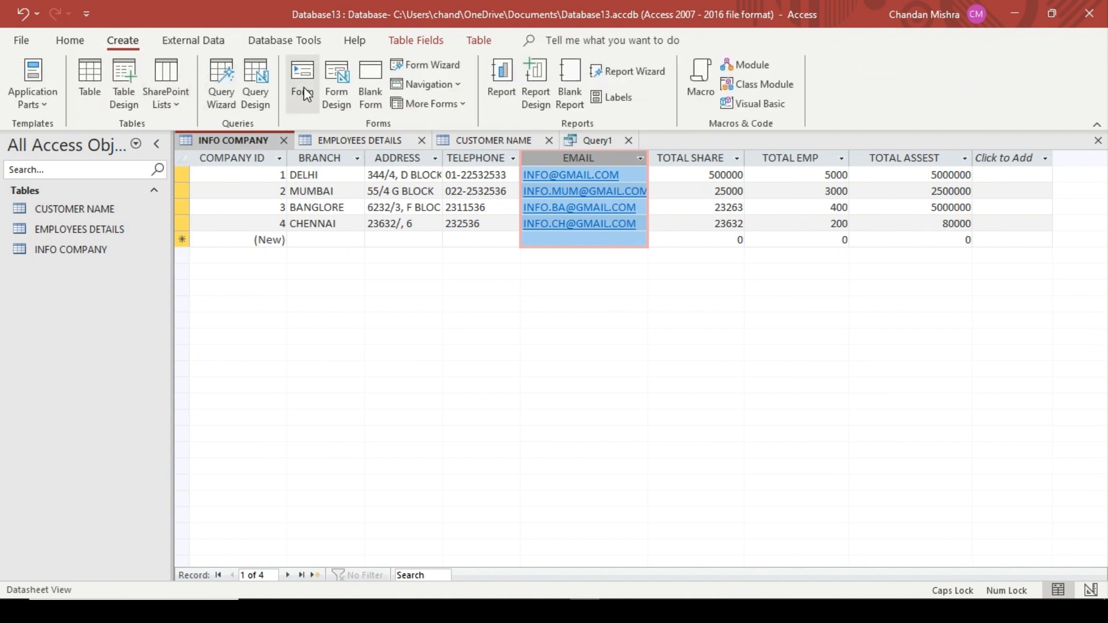
click(330, 84)
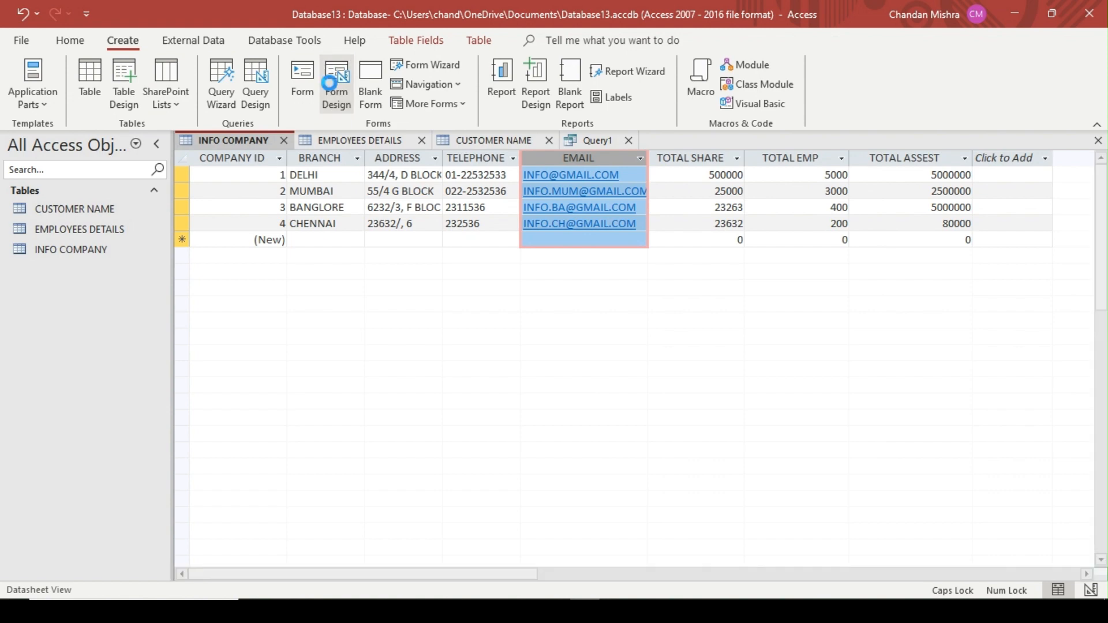